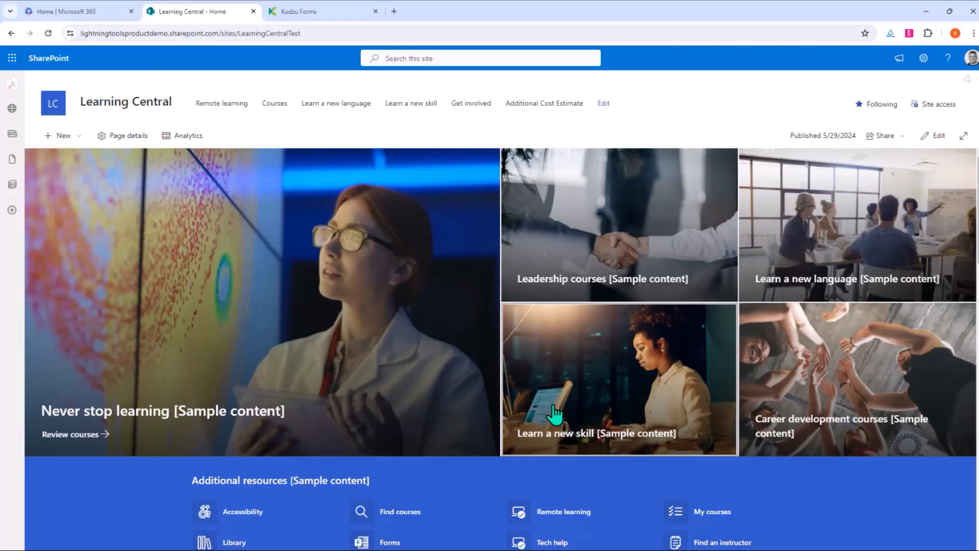
Step: Leave the Learning Central site for the Microsoft 365 home page with its recommended training files
scroll(373, 400, "down", 5)
scroll(372, 406, "up", 3)
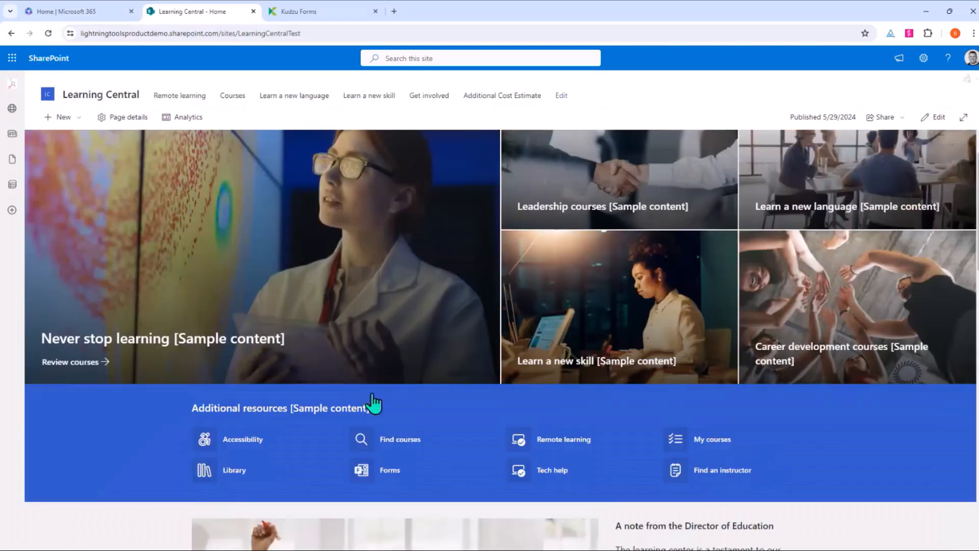
scroll(374, 403, "up", 2)
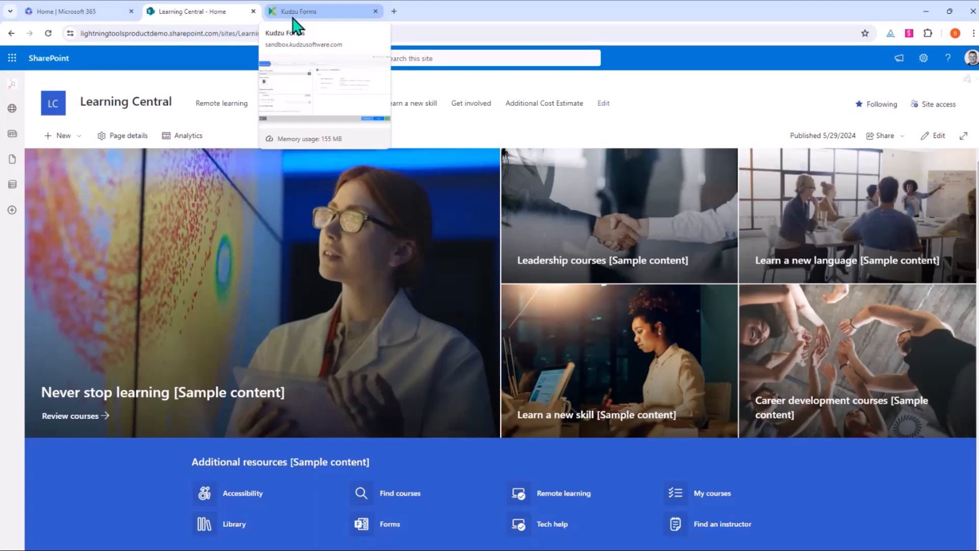
left_click(91, 12)
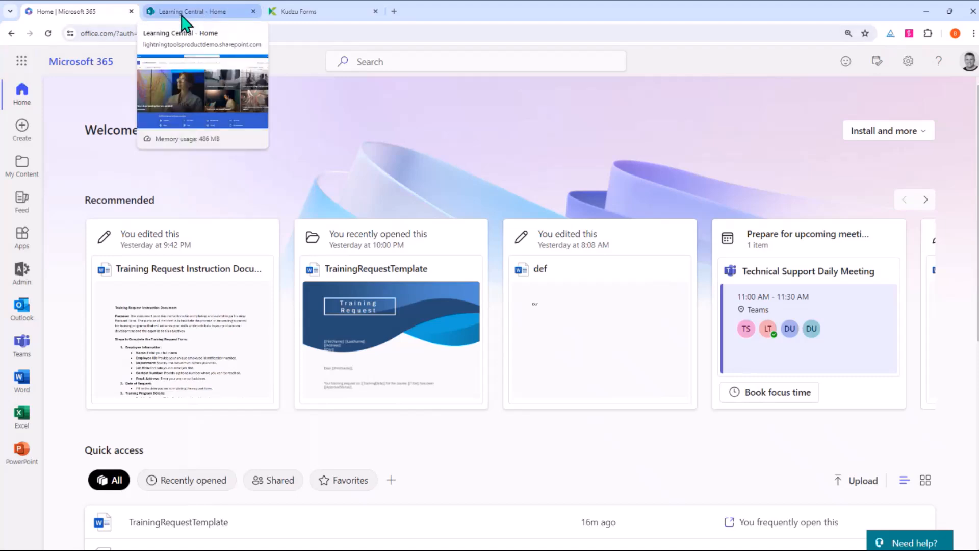
Step: Launch SharePoint from the Microsoft 365 app list and begin creating a new site
left_click(21, 61)
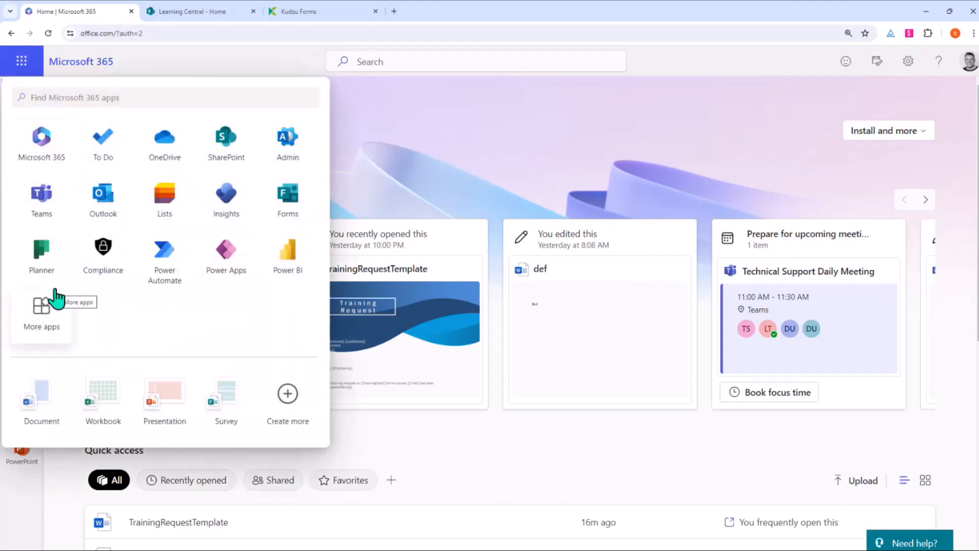
left_click(219, 153)
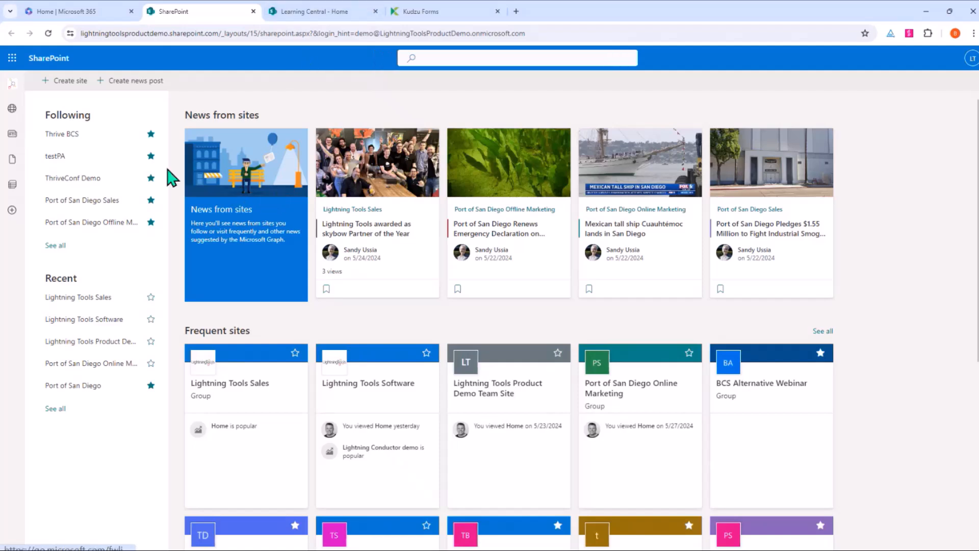
left_click(57, 83)
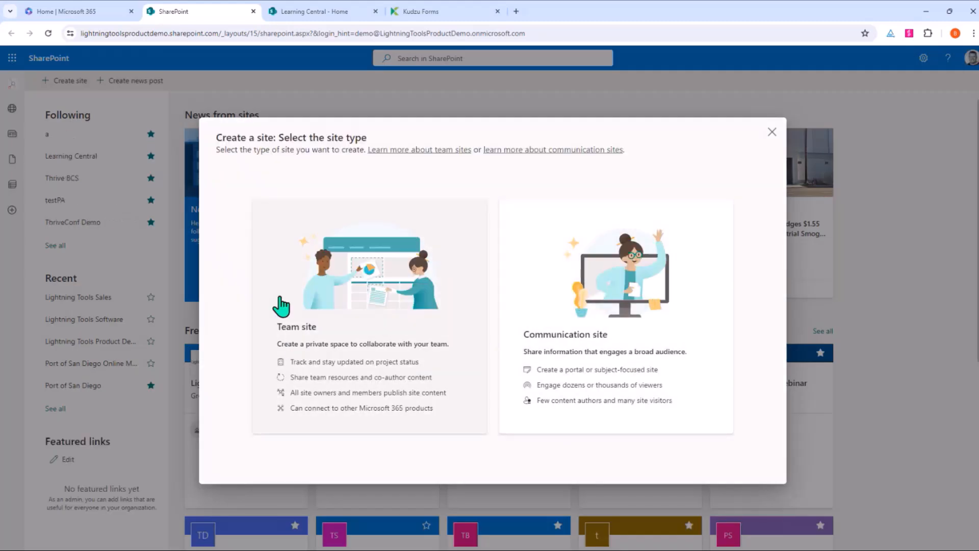
Step: Choose a communication site based on the Learning central template
left_click(604, 307)
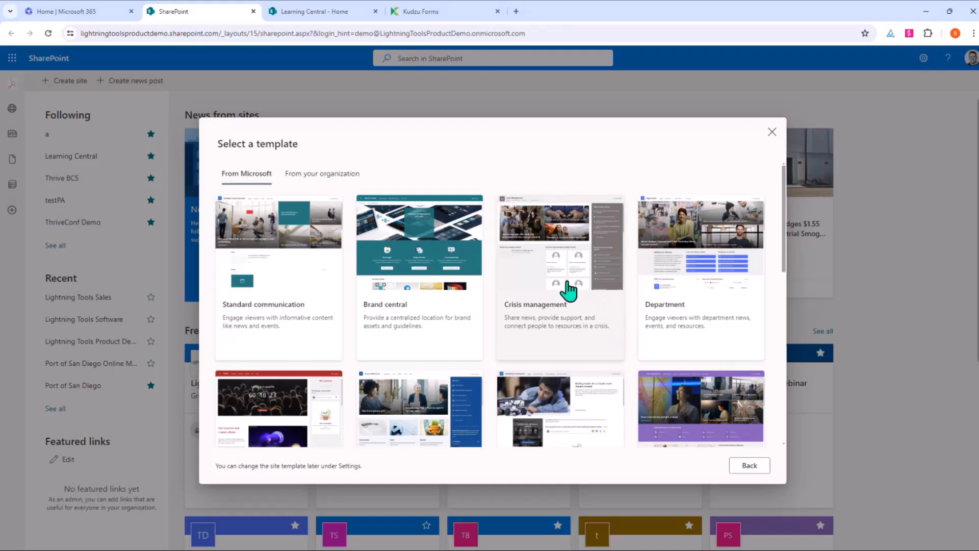
scroll(612, 377, "down", 2)
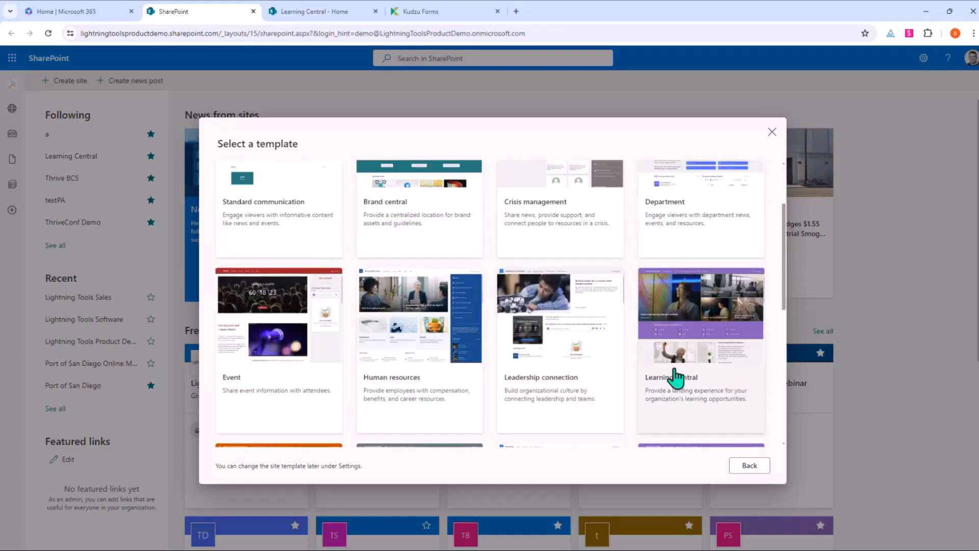
left_click(707, 352)
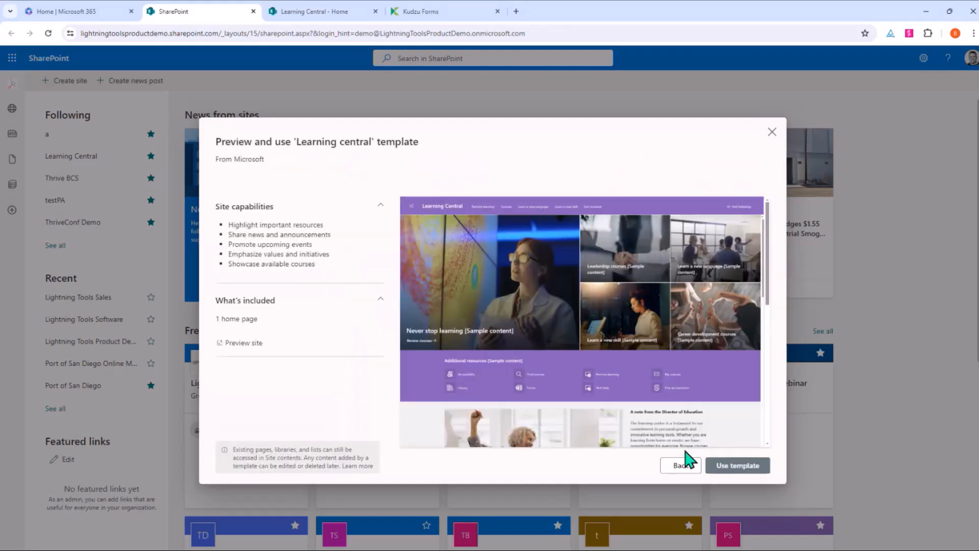
left_click(754, 469)
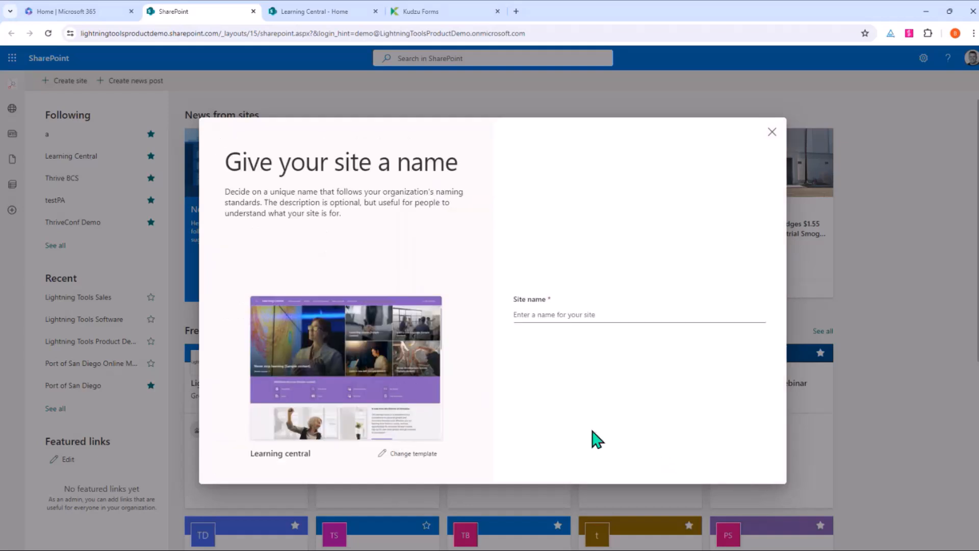
Step: Name the site 'Learning Hub Central' and create it
left_click(579, 315)
type("Learn")
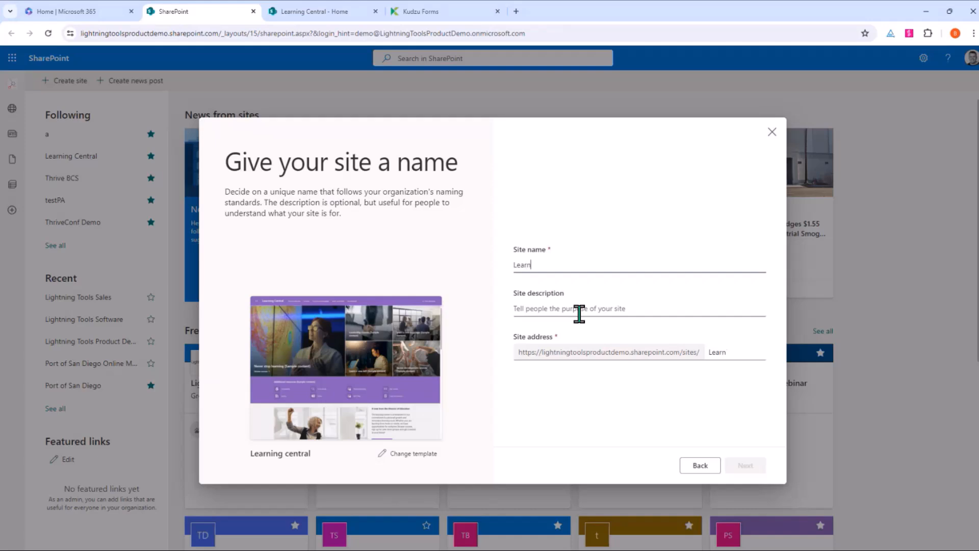
type("ing Hub")
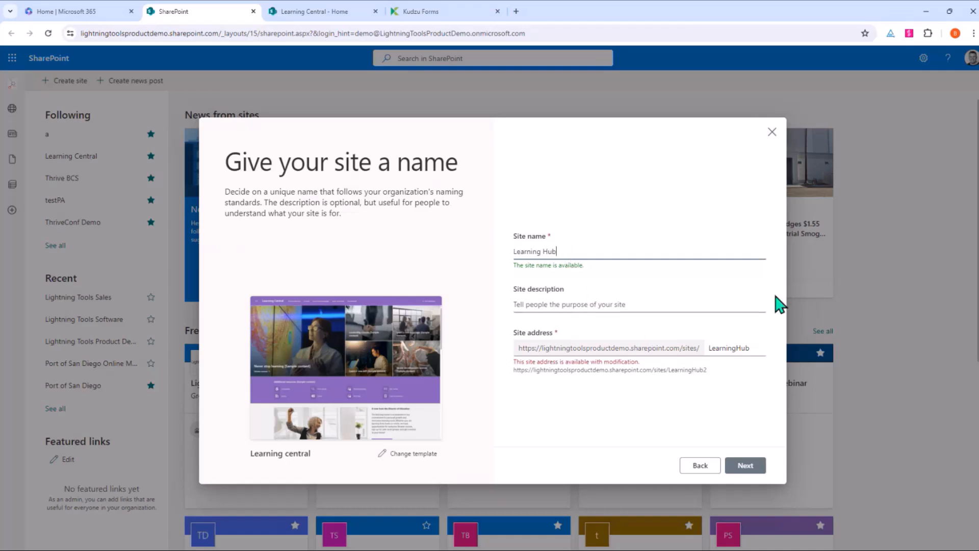
type(" Central")
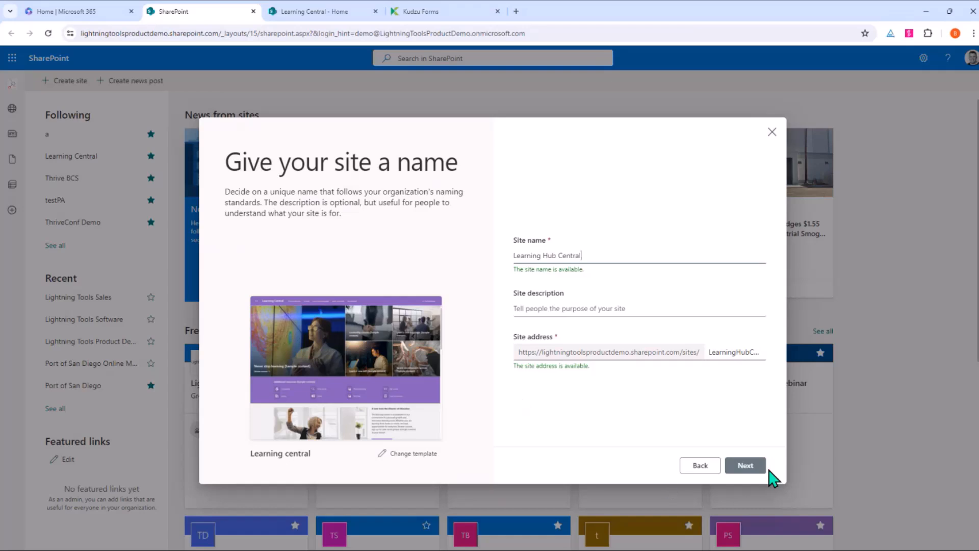
left_click(746, 468)
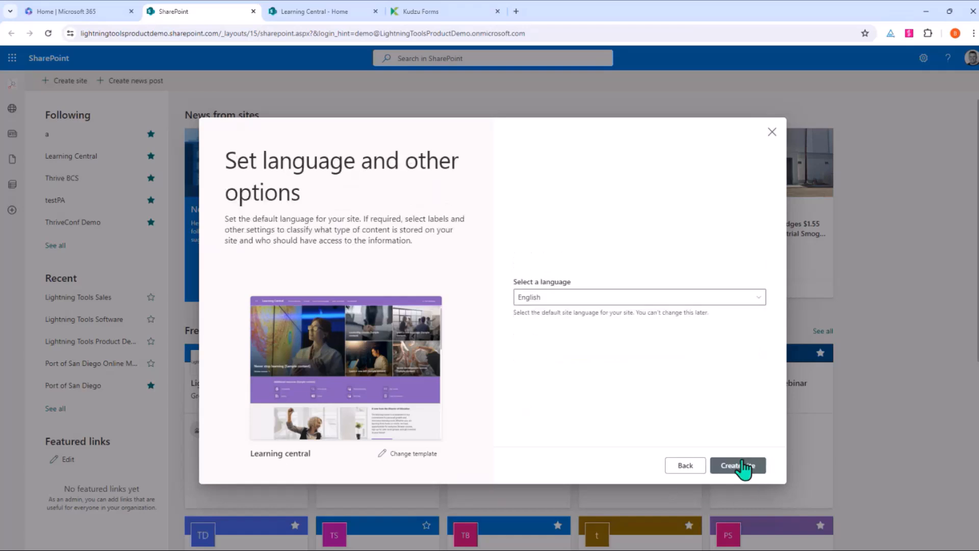
left_click(743, 468)
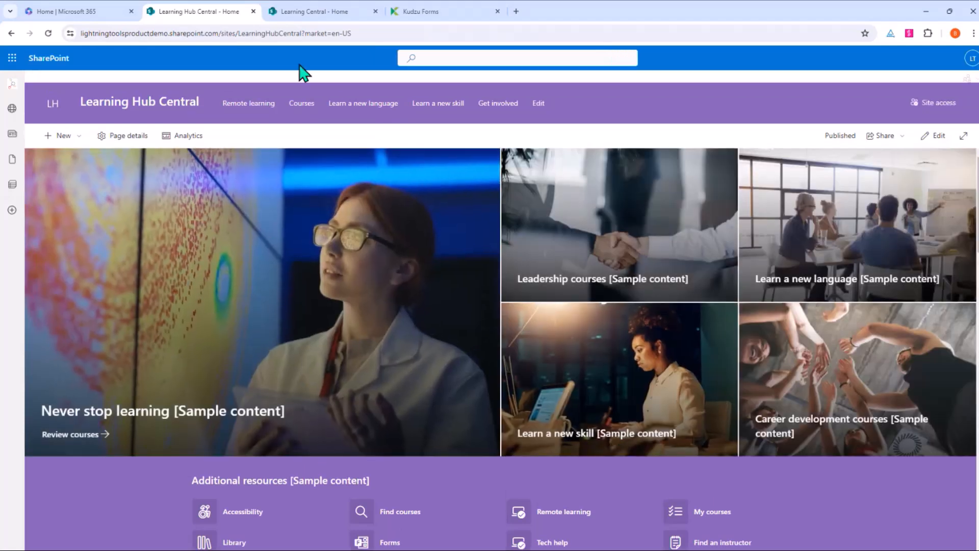
Step: Compare the Learning Central and Learning Hub Central sites, then return to the Kudzu Forms wizard
left_click(306, 20)
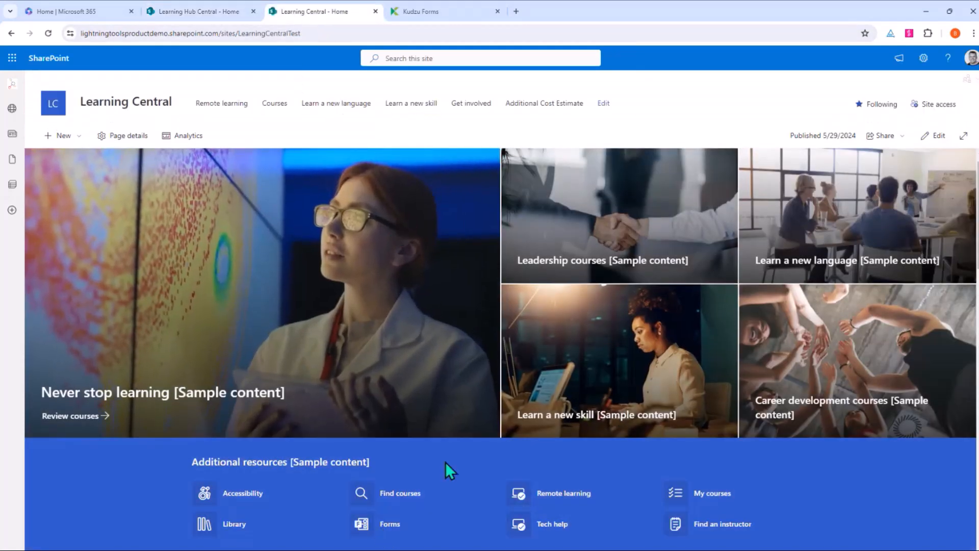
left_click(184, 20)
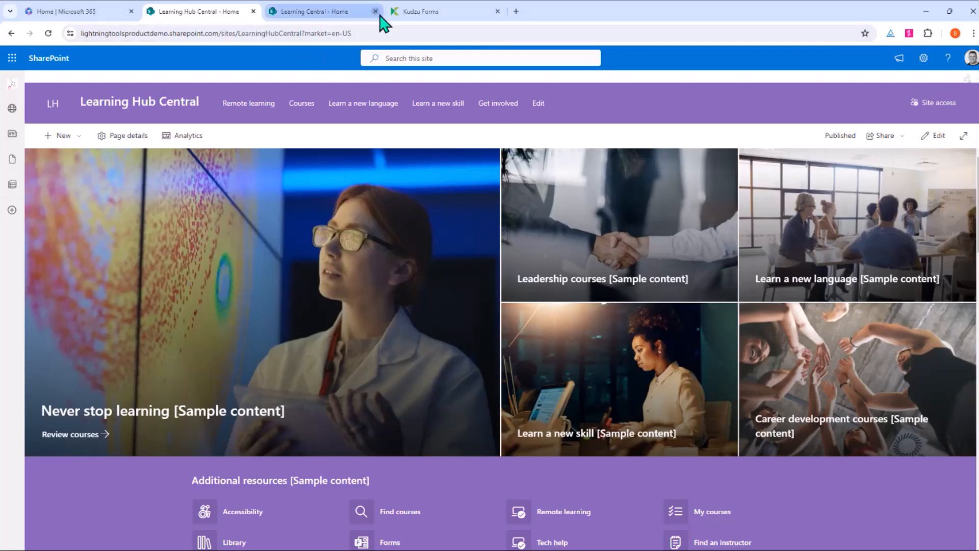
left_click(395, 12)
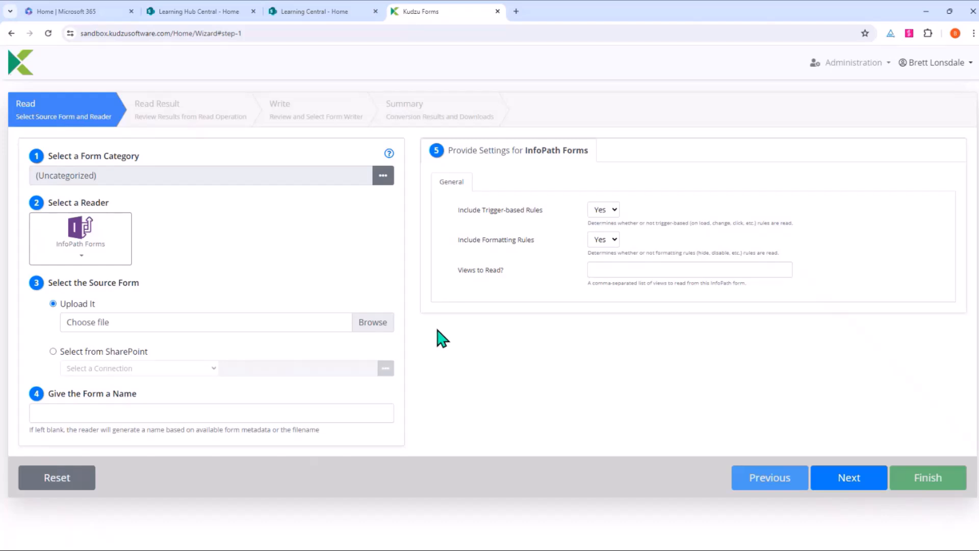
Step: With the InfoPath Forms reader, upload EmploymentApplication.xsn from Desktop\Sample Forms and proceed to read it
left_click(91, 259)
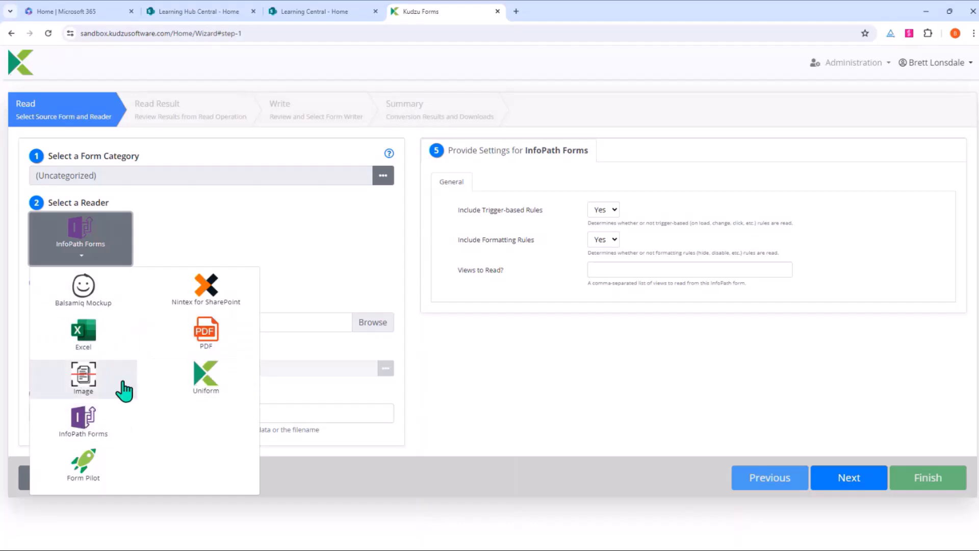
left_click(81, 434)
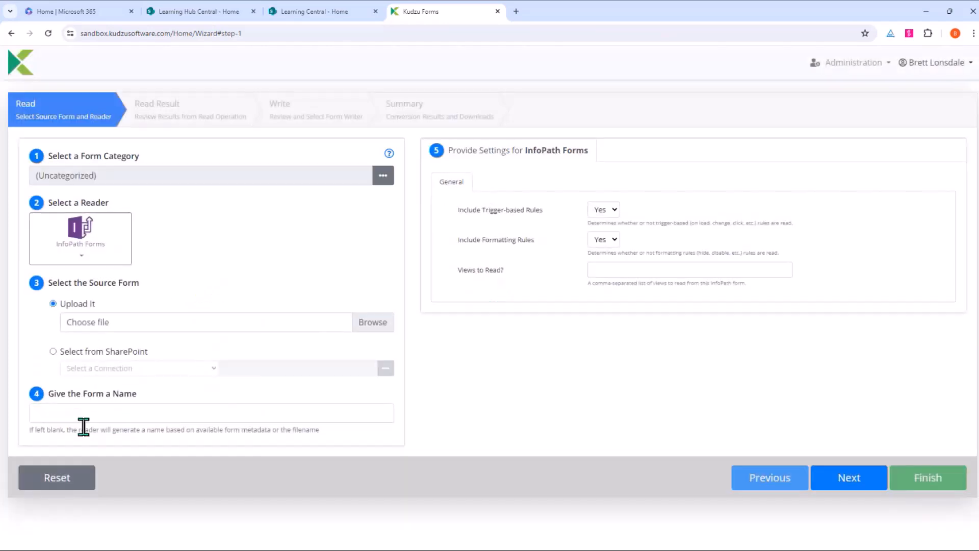
left_click(370, 326)
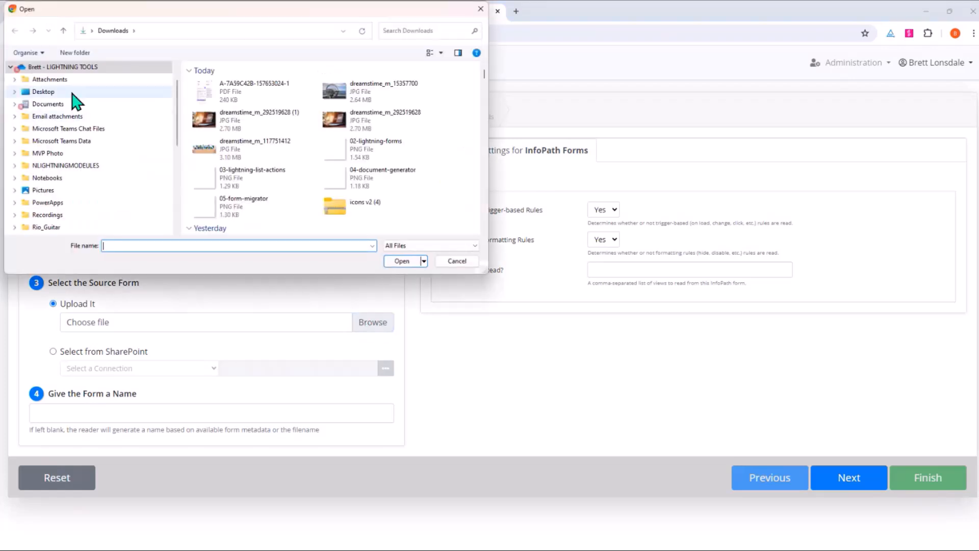
left_click(73, 92)
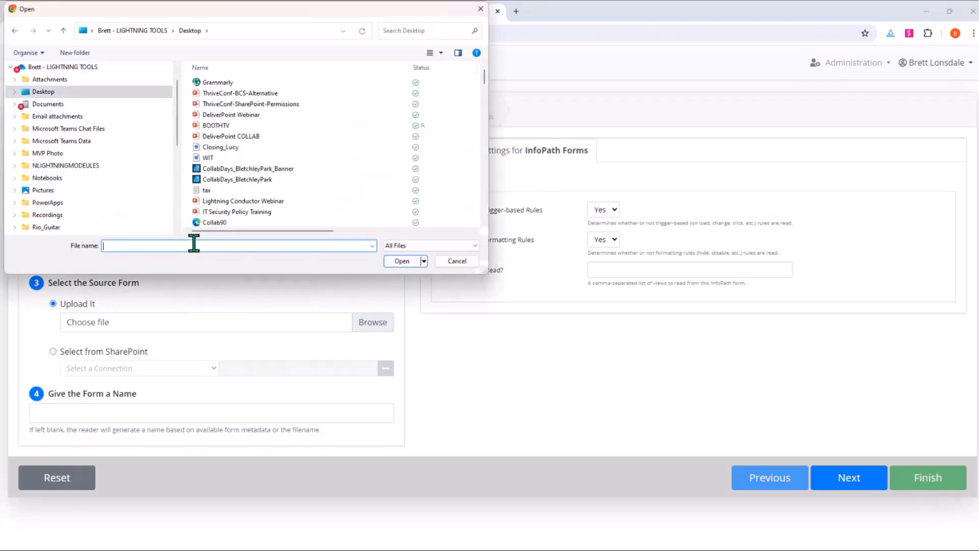
type("sam")
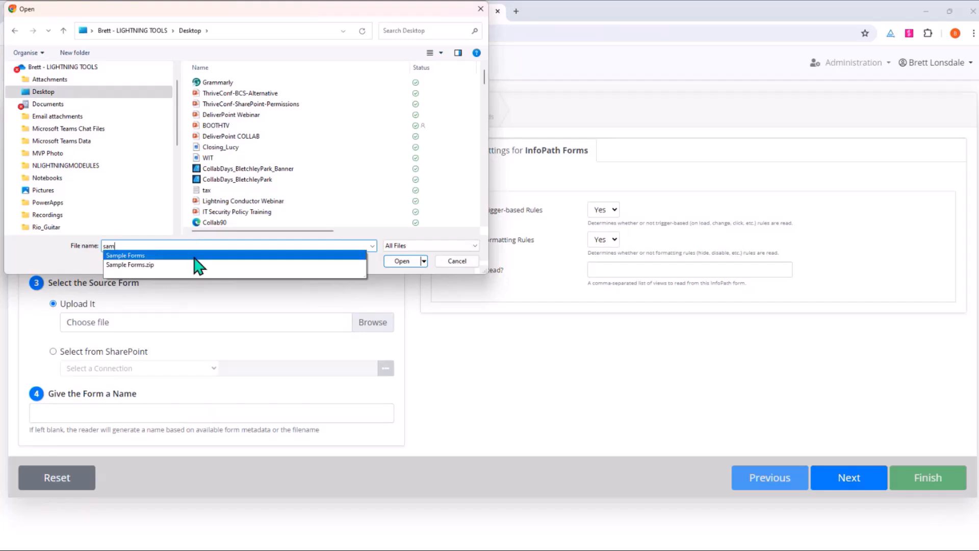
left_click(194, 256)
left_click(401, 260)
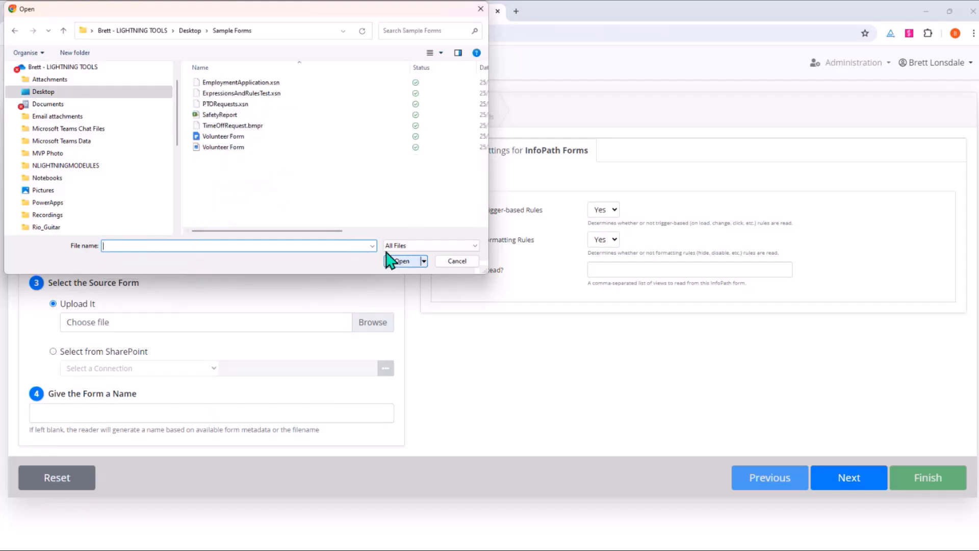
left_click(255, 82)
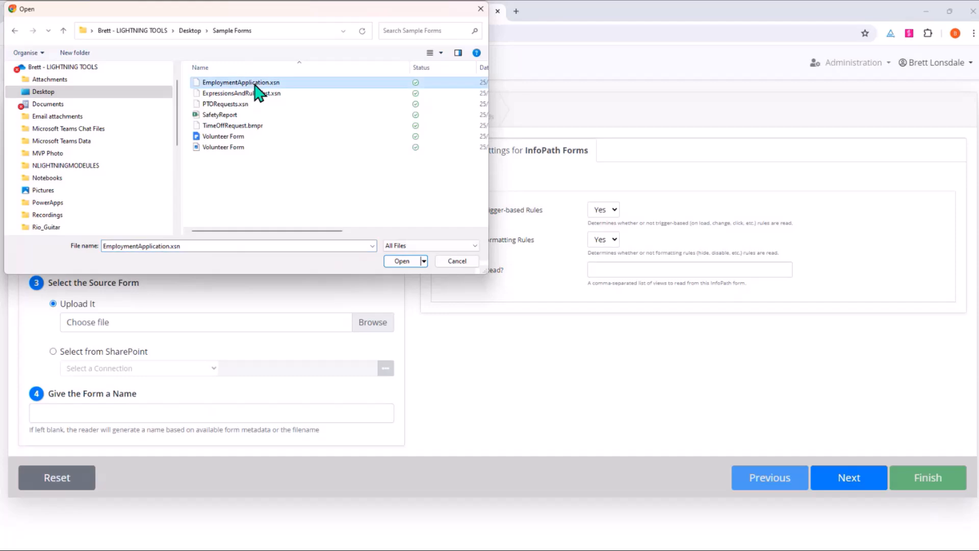
double_click(277, 82)
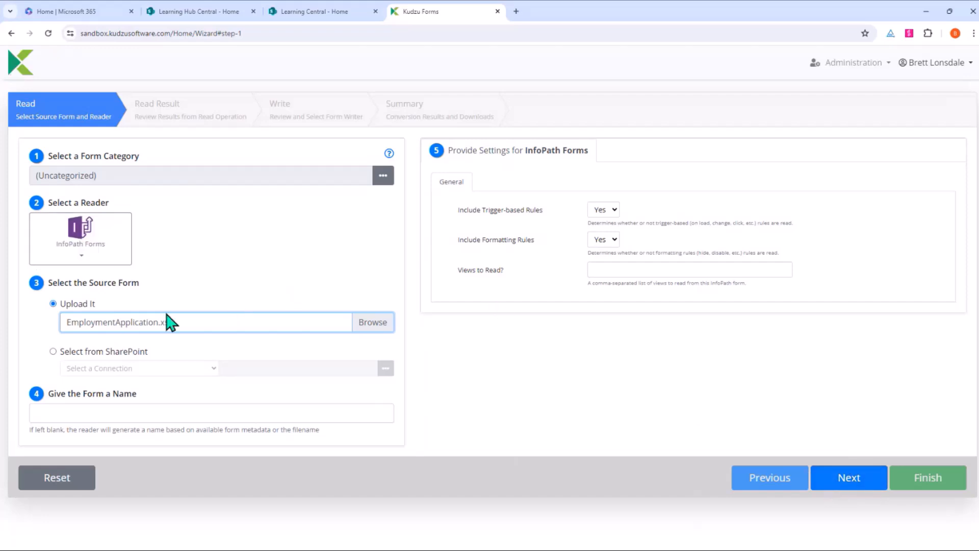
left_click(838, 482)
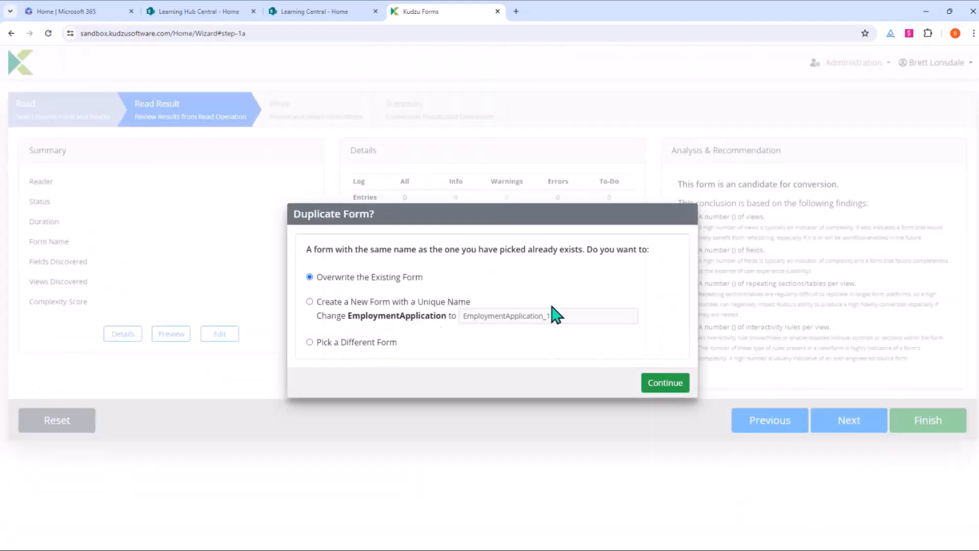
left_click(663, 386)
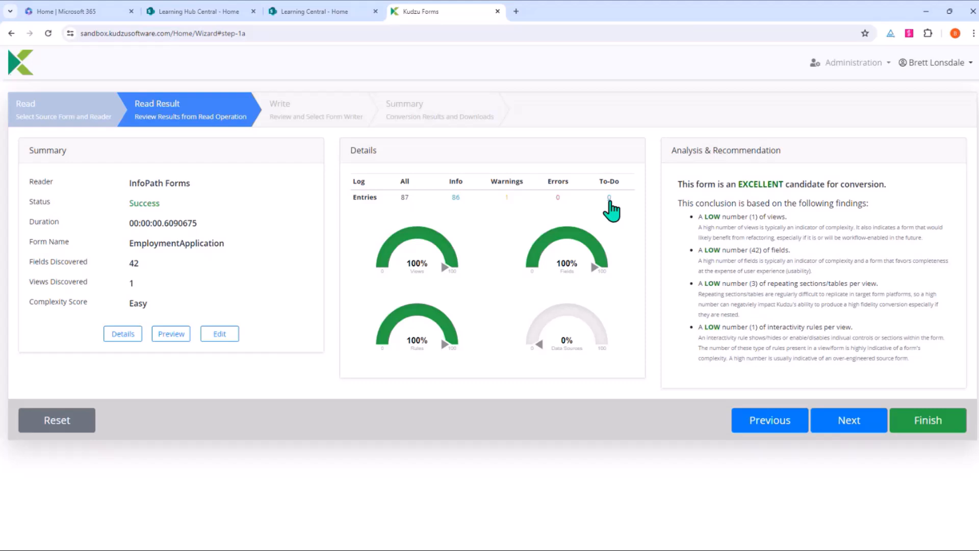
left_click(170, 335)
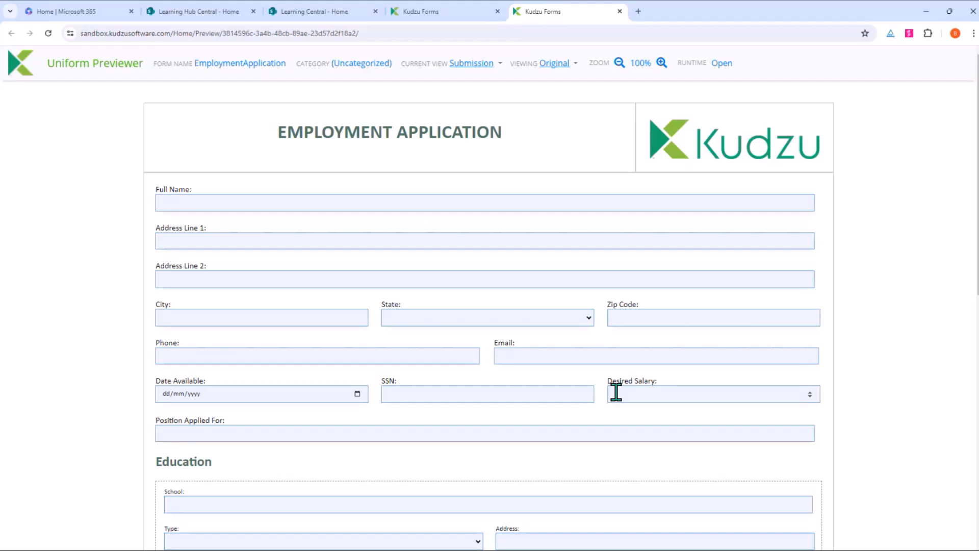
left_click(620, 12)
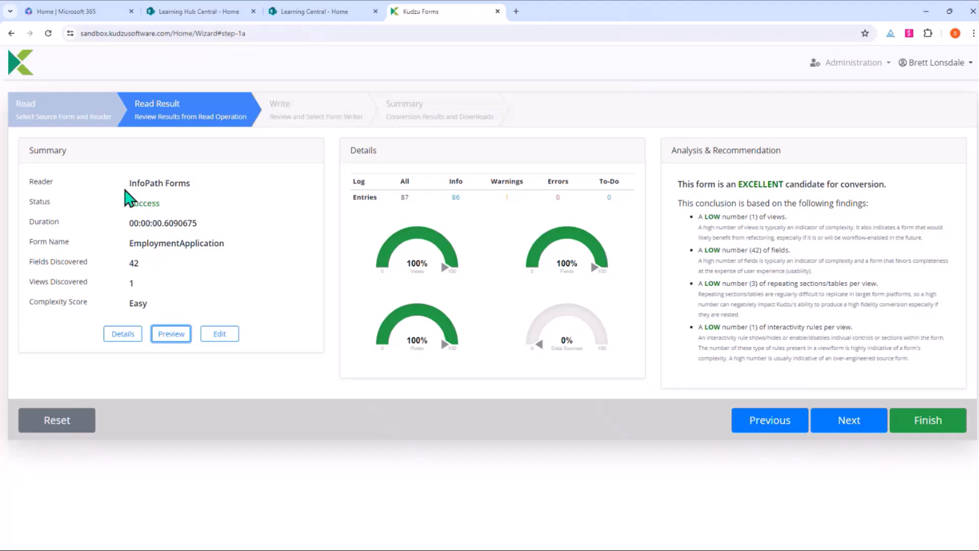
Step: Return to the read step and switch the reader to Form Pilot
left_click(758, 427)
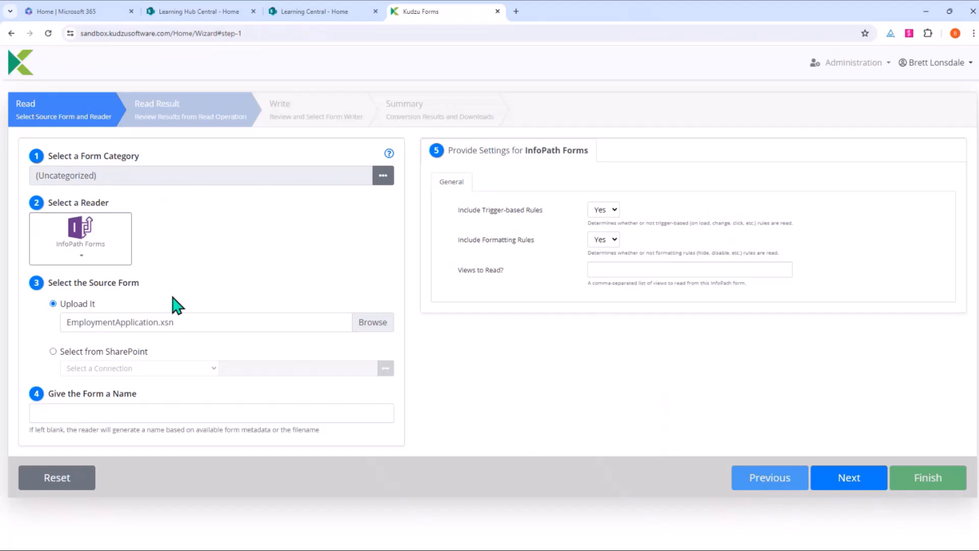
left_click(88, 259)
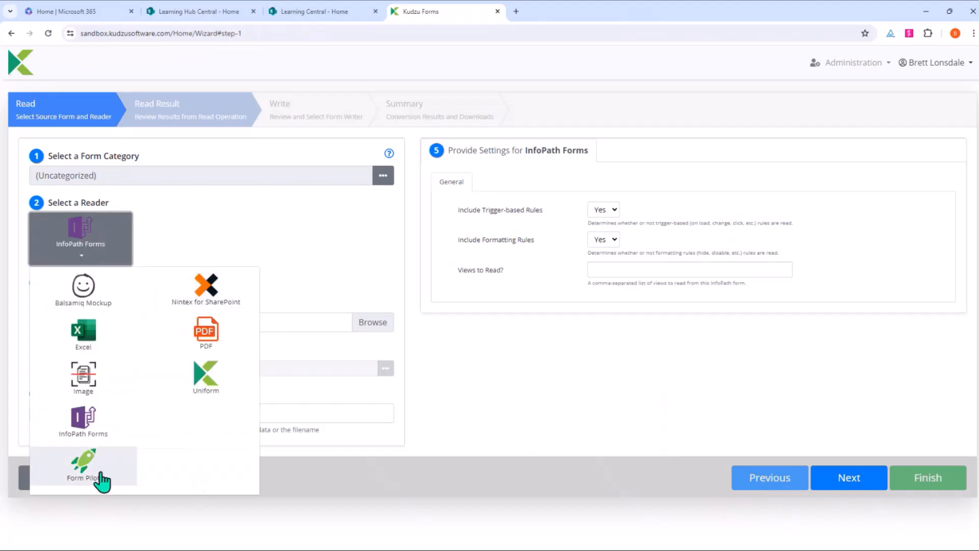
left_click(130, 480)
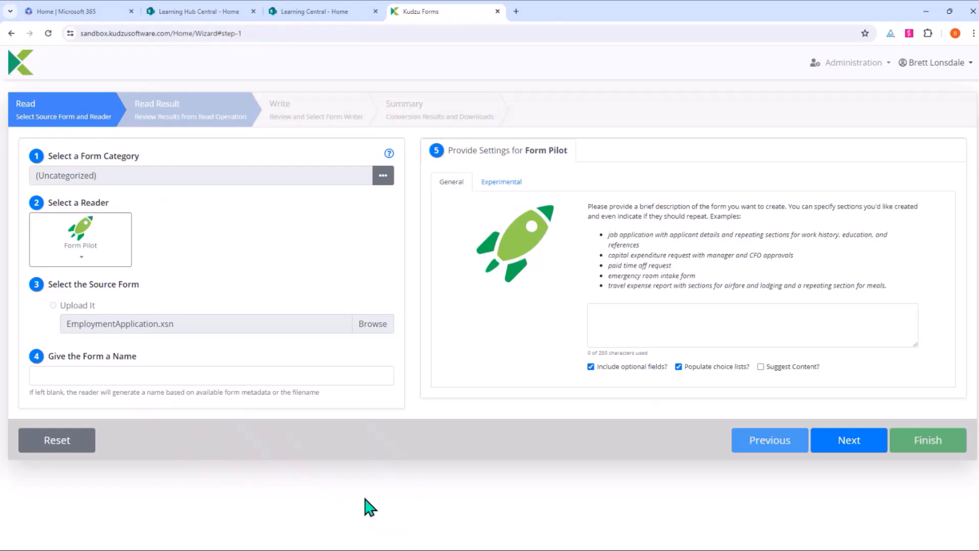
Step: Describe 'Please create a form allowing Training Requests within my business' and generate the form
left_click(670, 322)
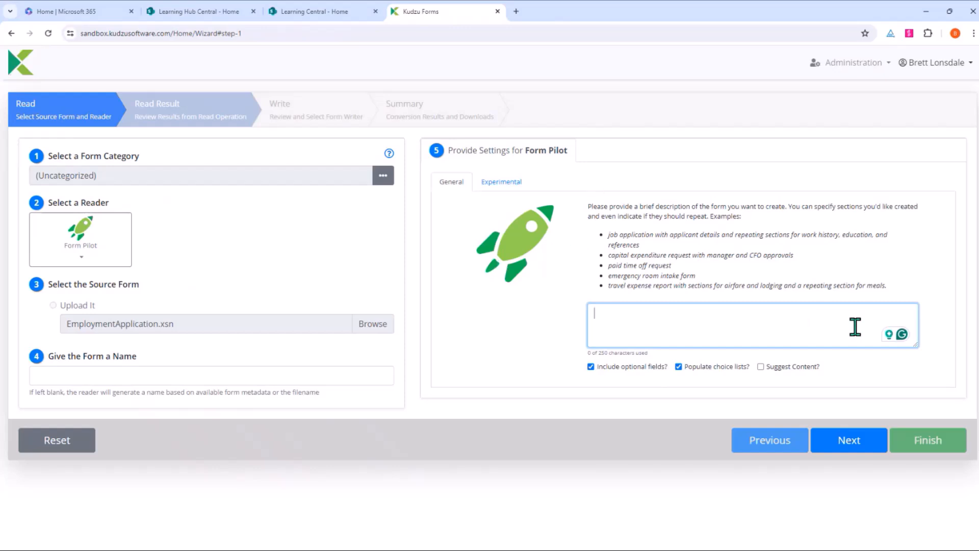
type("Please creat")
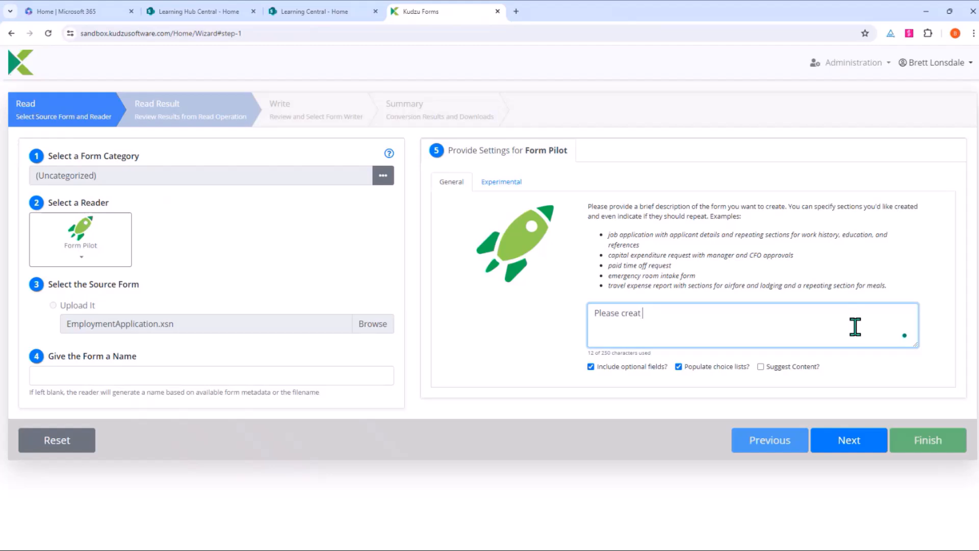
type("e a form allowing Training Re")
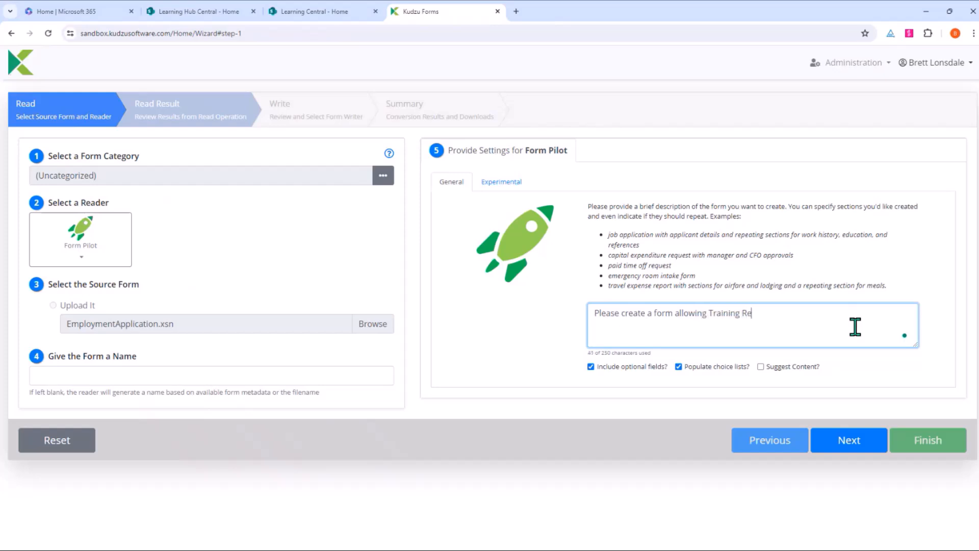
type("quests within my business")
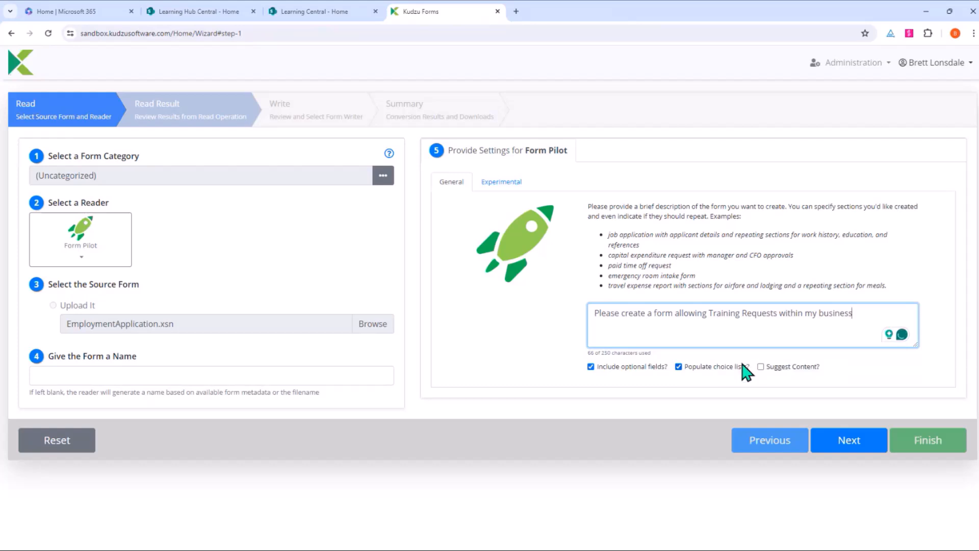
left_click(841, 451)
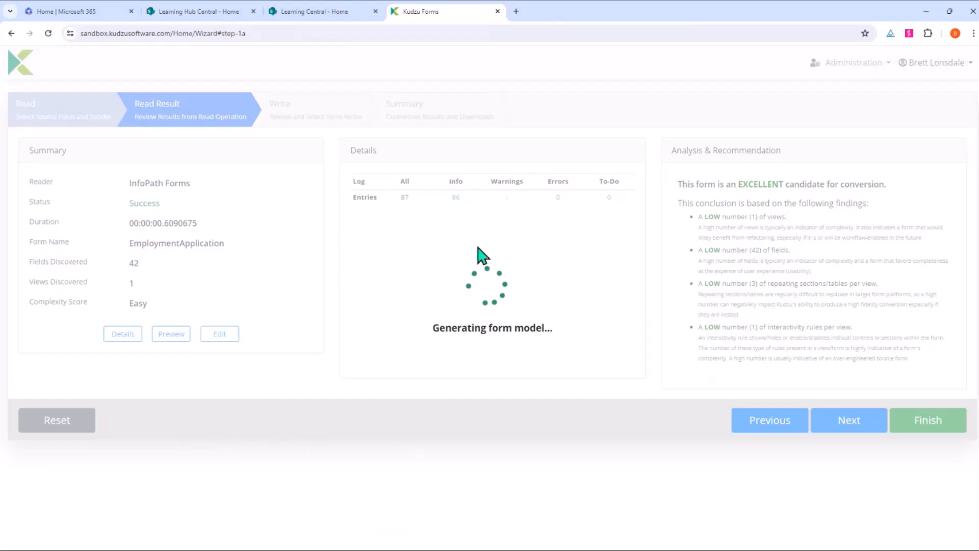
Step: Load the stg staging site and start a new Form Pilot read
left_click(365, 34)
type("stg")
key("Return")
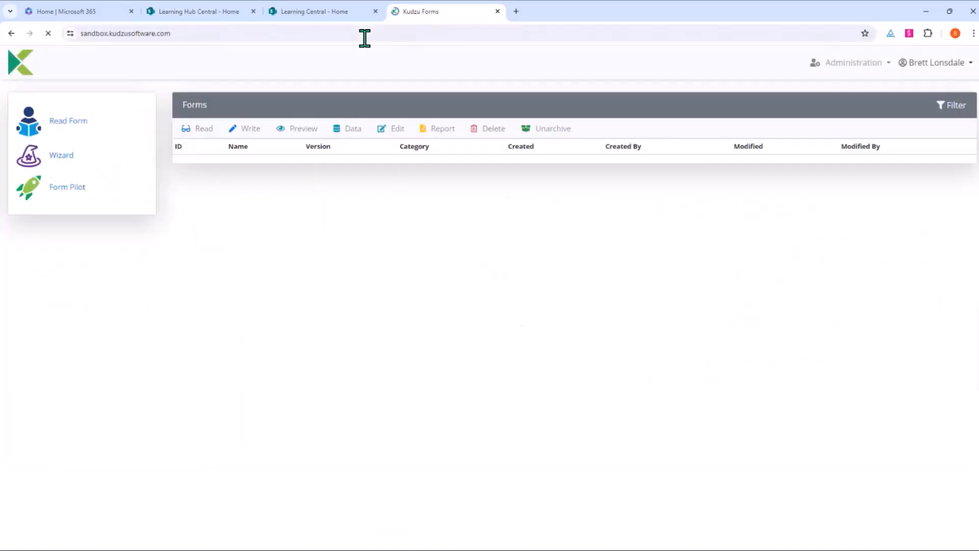
left_click(74, 194)
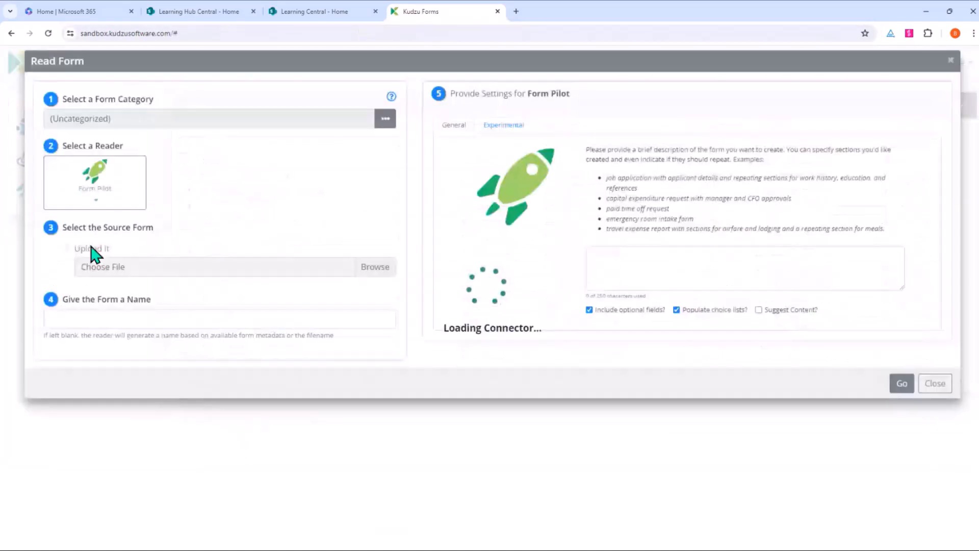
Step: Describe 'create a form allowing training requests within my business' and generate the form
left_click(700, 284)
type("create a b")
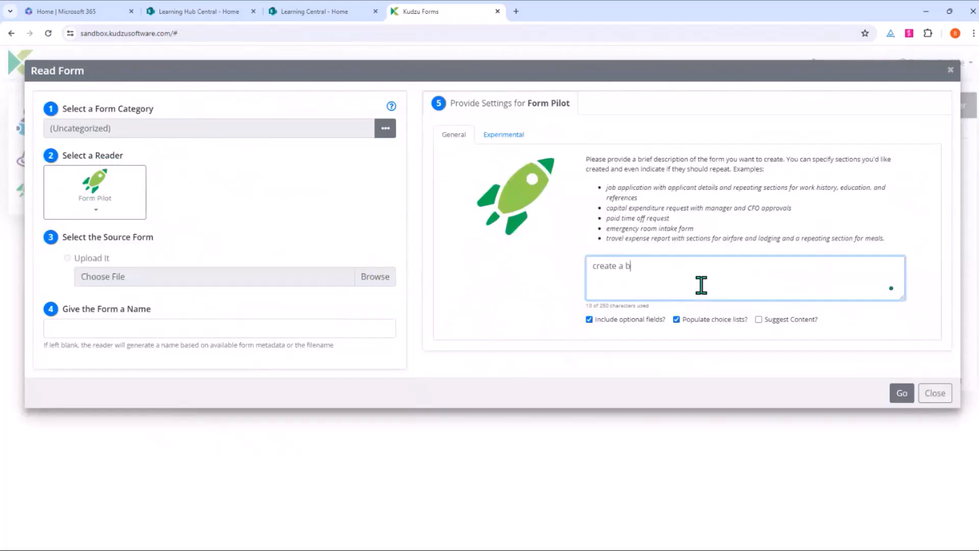
key("BackSpace")
type("form allowing t")
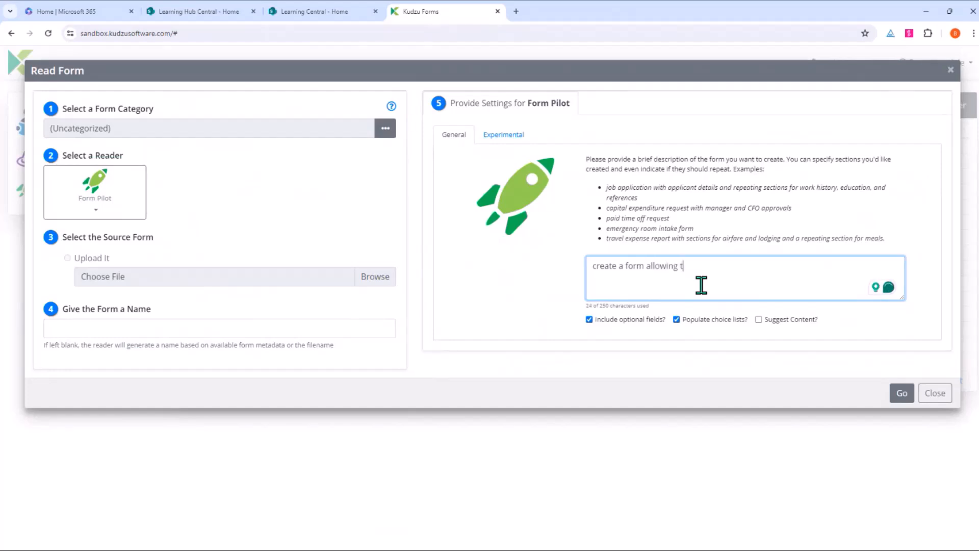
type("raining requests ")
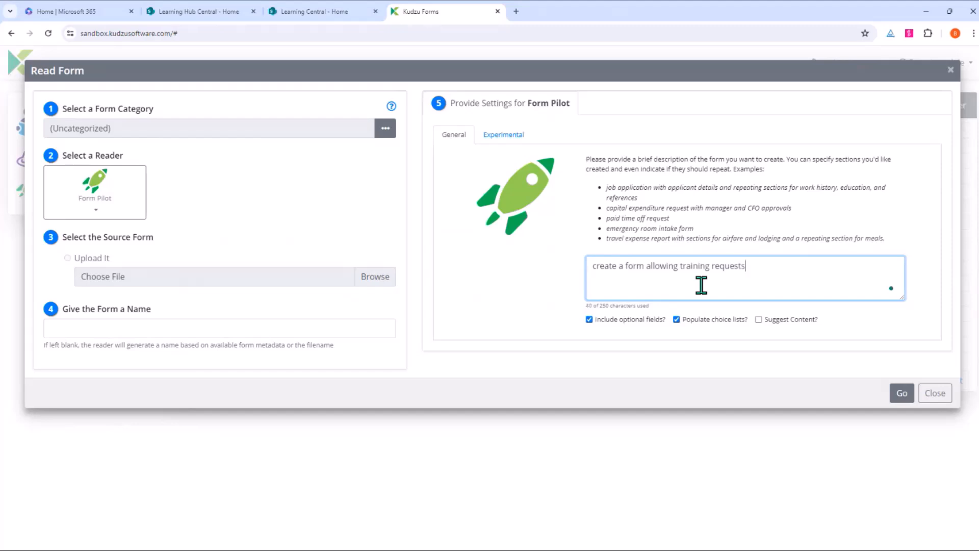
type("within my business")
left_click(901, 394)
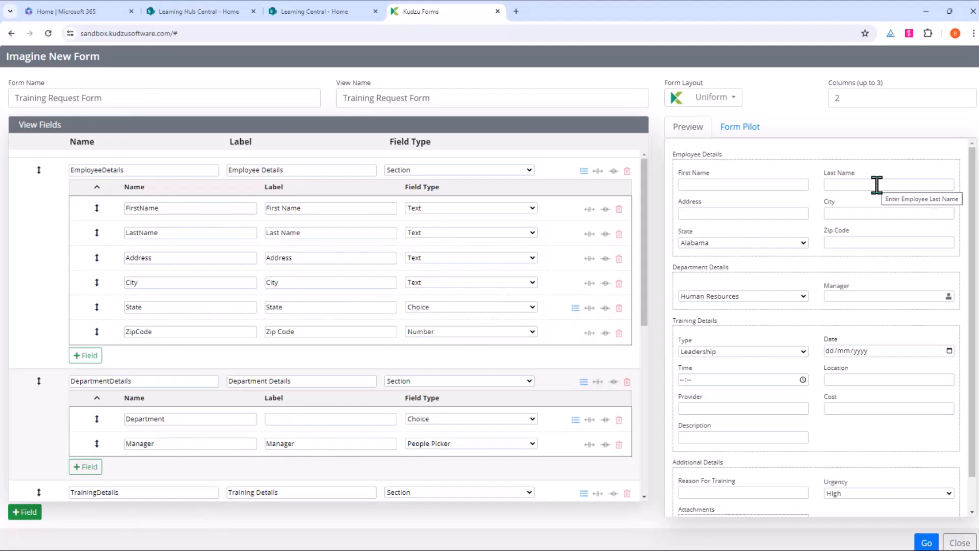
Step: Review the State, Department and Urgency choices in the preview, then accept the generated form
left_click(754, 244)
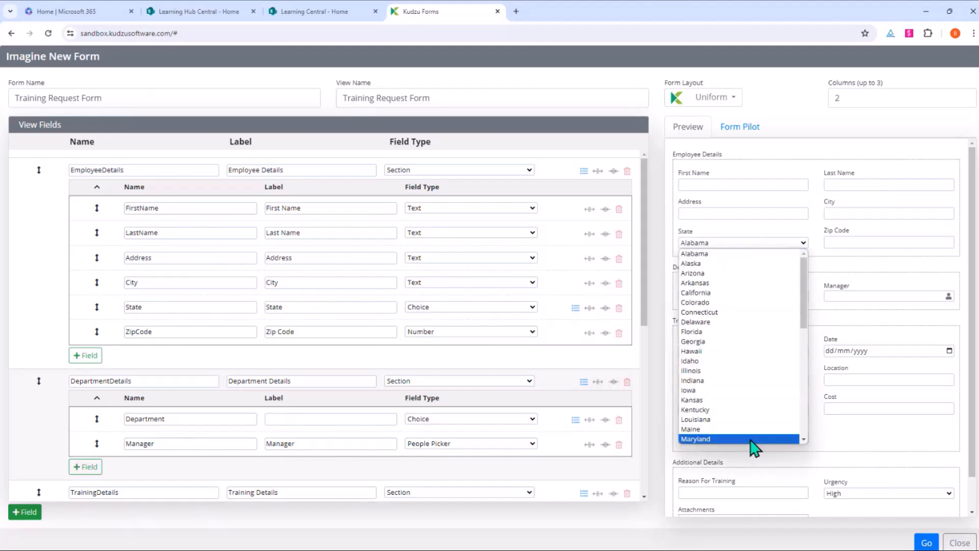
left_click(753, 253)
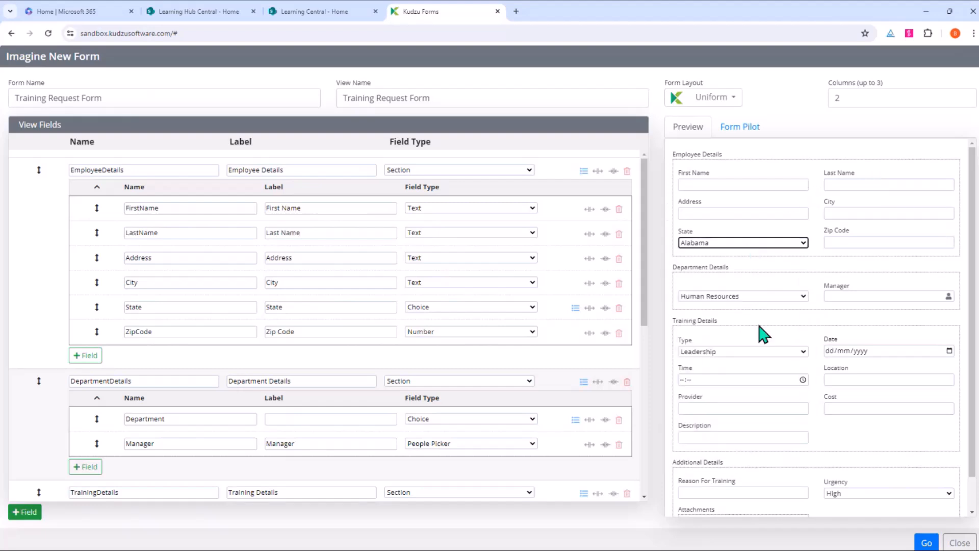
left_click(759, 298)
left_click(764, 307)
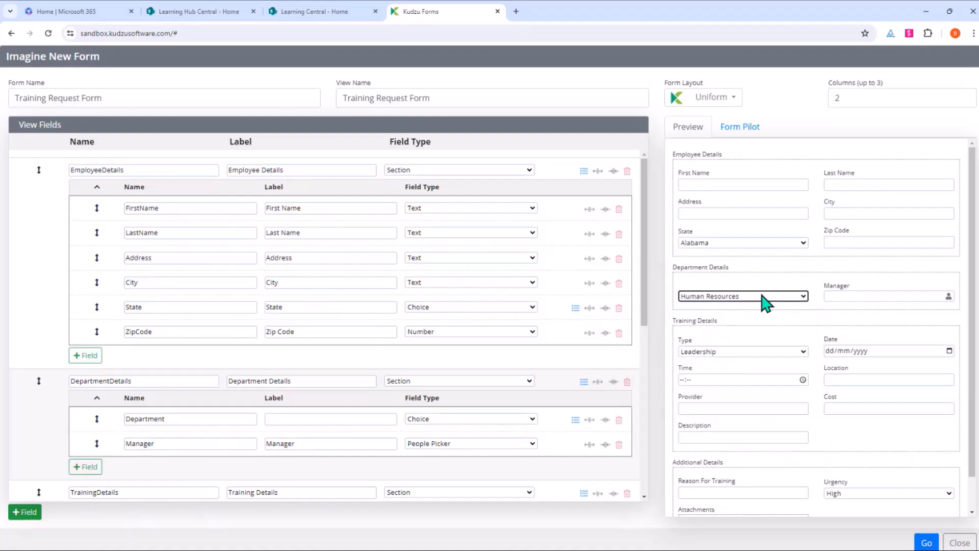
scroll(770, 396, "down", 1)
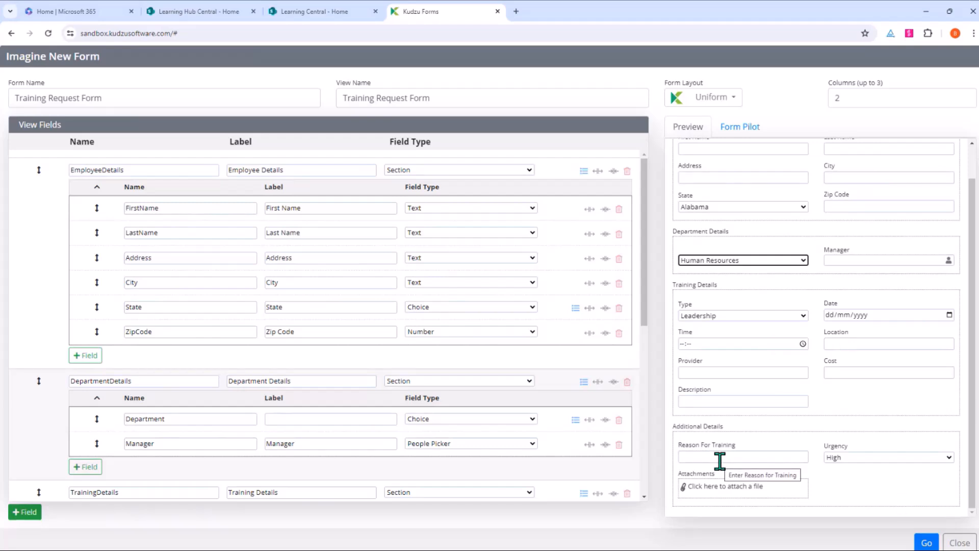
left_click(875, 459)
left_click(879, 470)
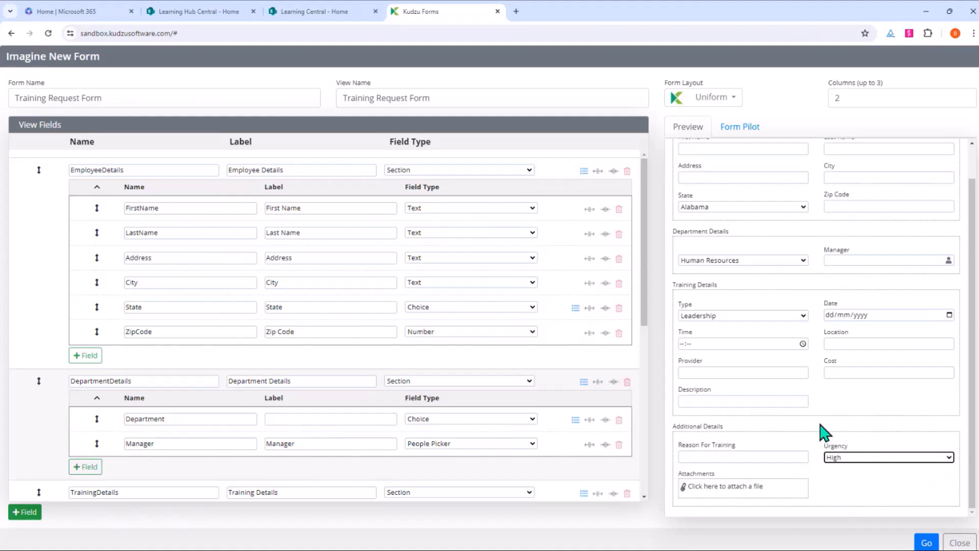
left_click(926, 543)
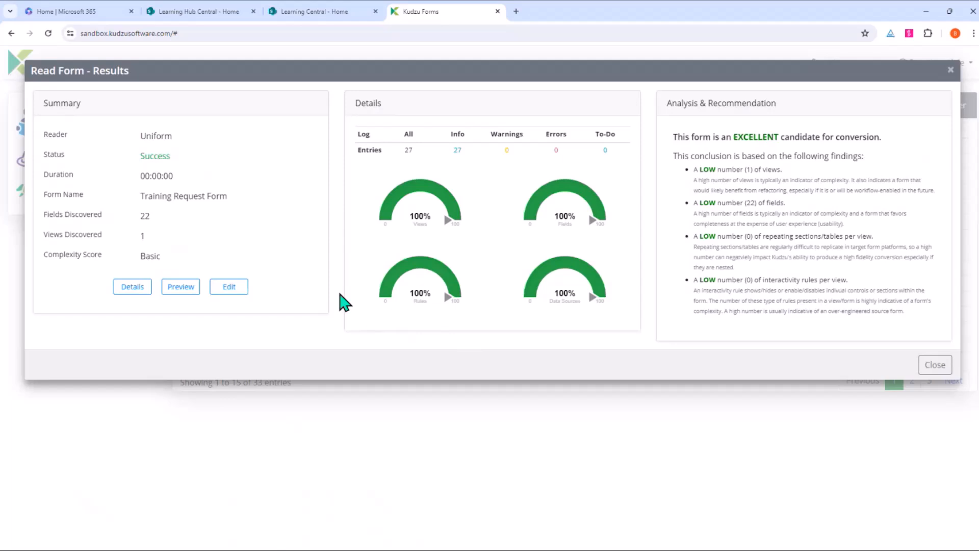
Step: Sort forms by Created and write the Training Request Form using the Lightning Forms writer
left_click(933, 365)
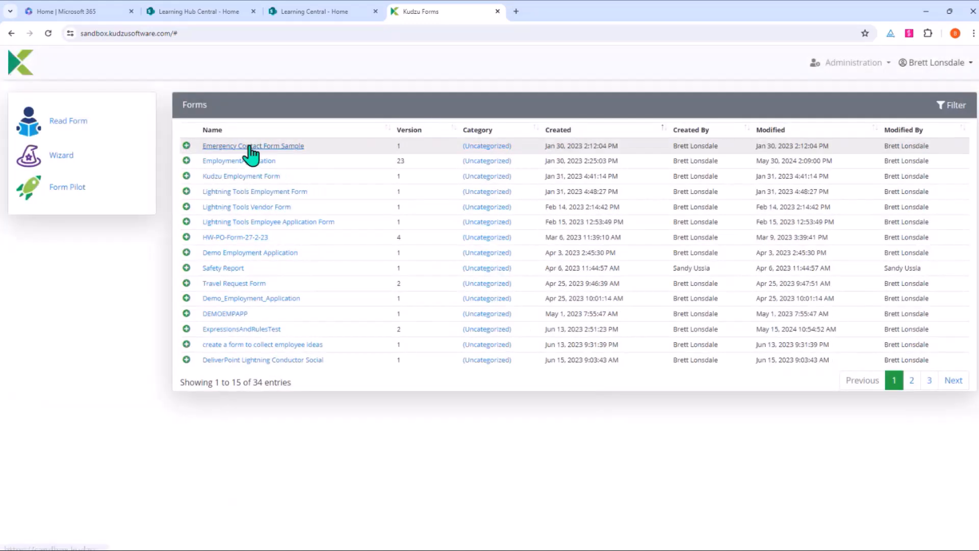
left_click(566, 133)
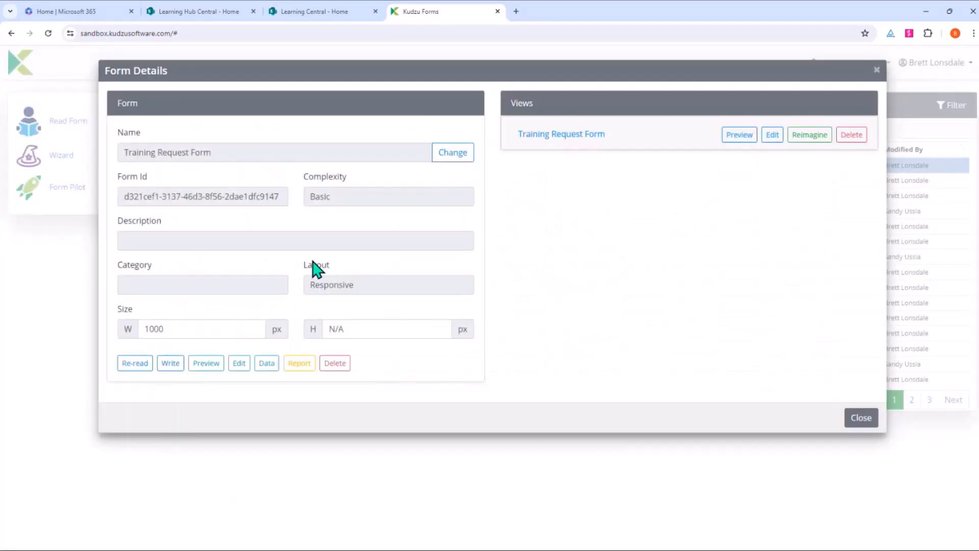
left_click(171, 365)
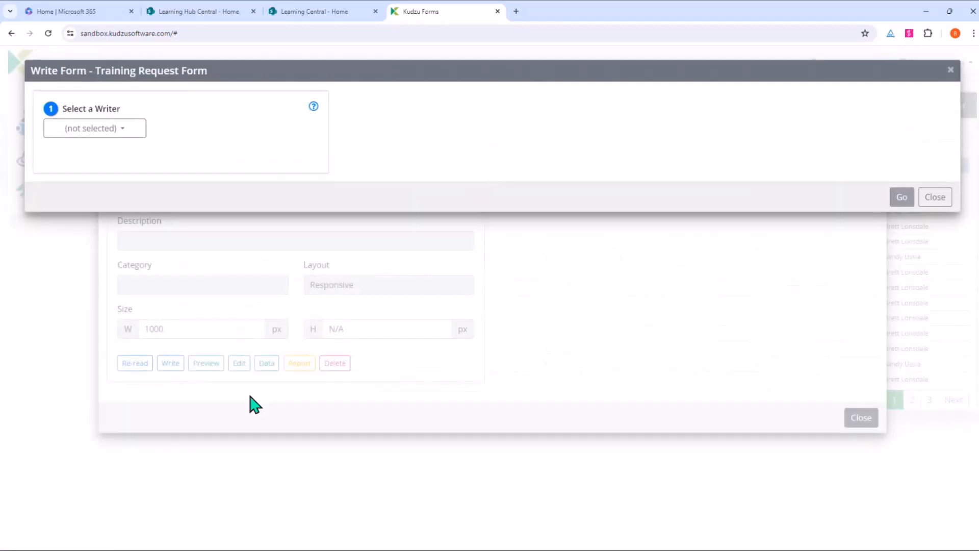
left_click(125, 133)
left_click(100, 163)
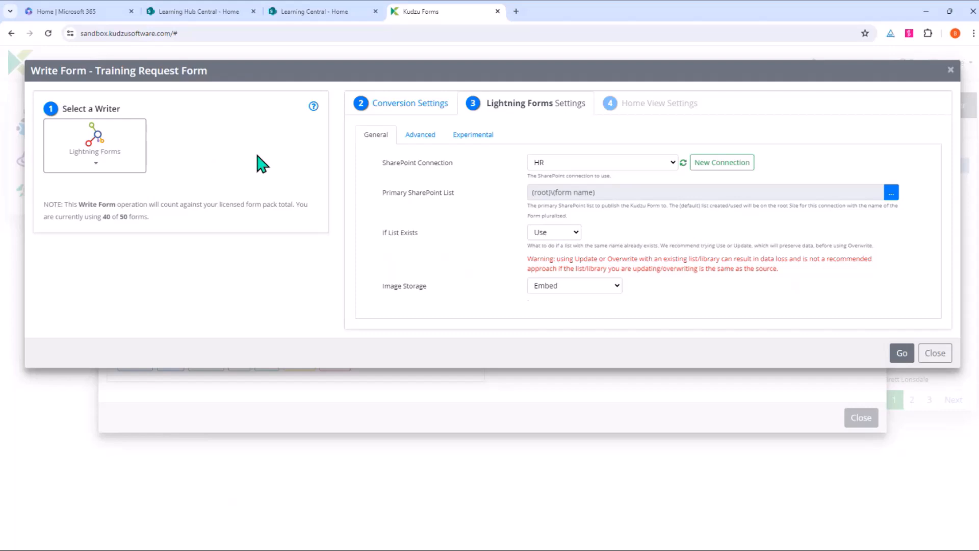
Step: Start a new SharePoint connection and paste in the Learning Hub Central site URL
left_click(722, 174)
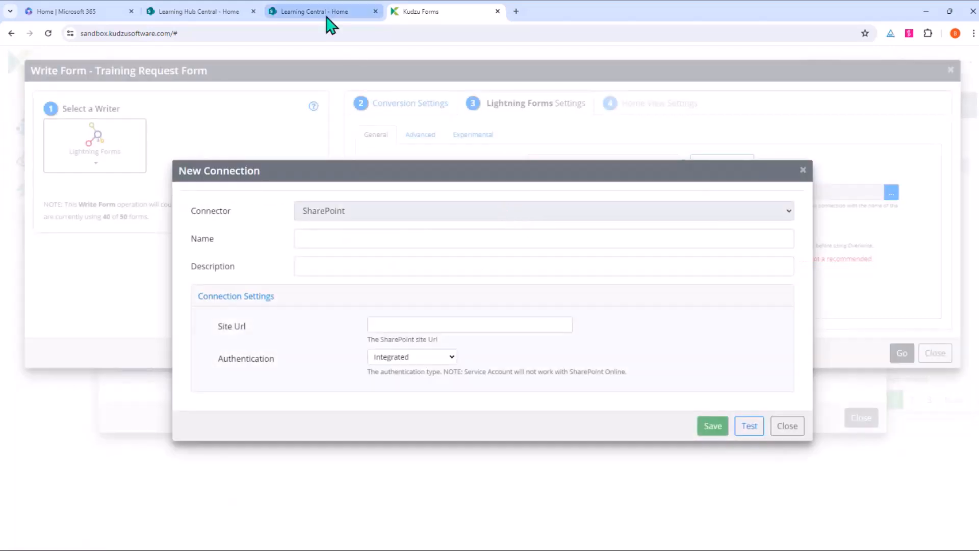
left_click(234, 15)
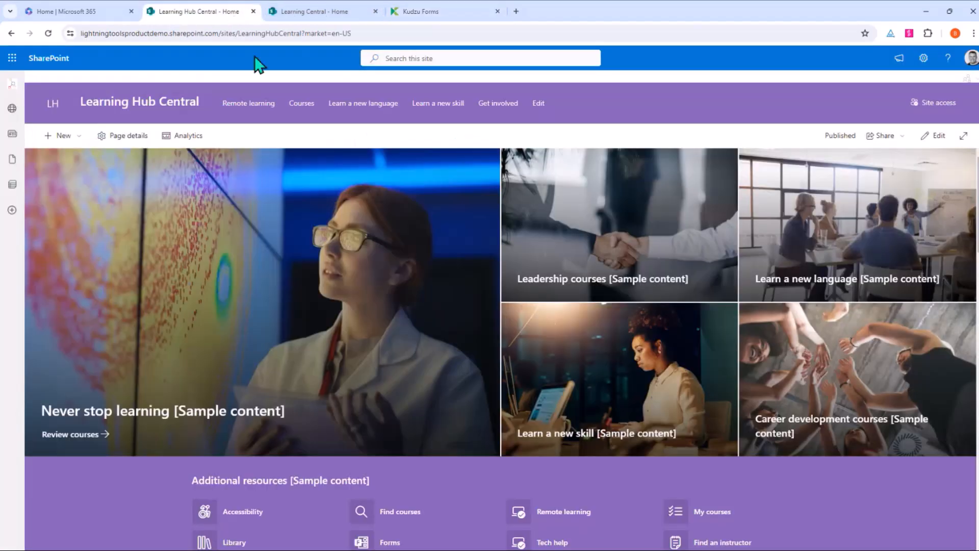
left_click_drag(301, 33, 55, 47)
key("ctrl+c")
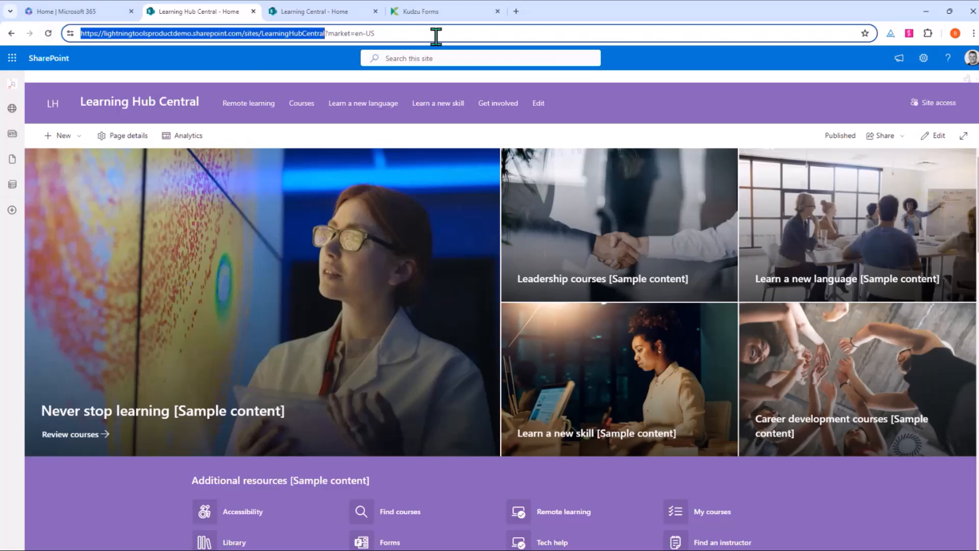
left_click(415, 12)
left_click(380, 323)
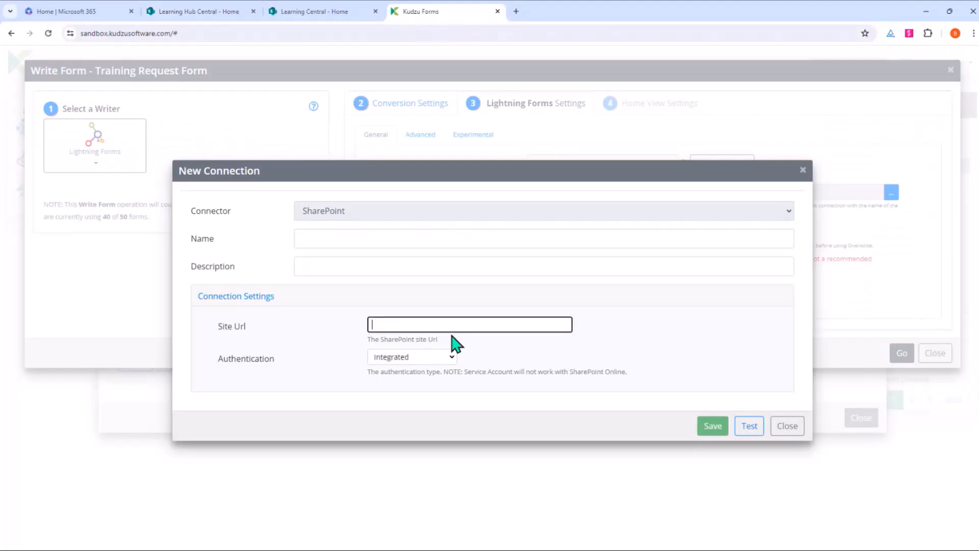
key("ctrl+v")
Step: Name the connection 'Learning Hub Central', test it successfully, and save it
left_click(386, 236)
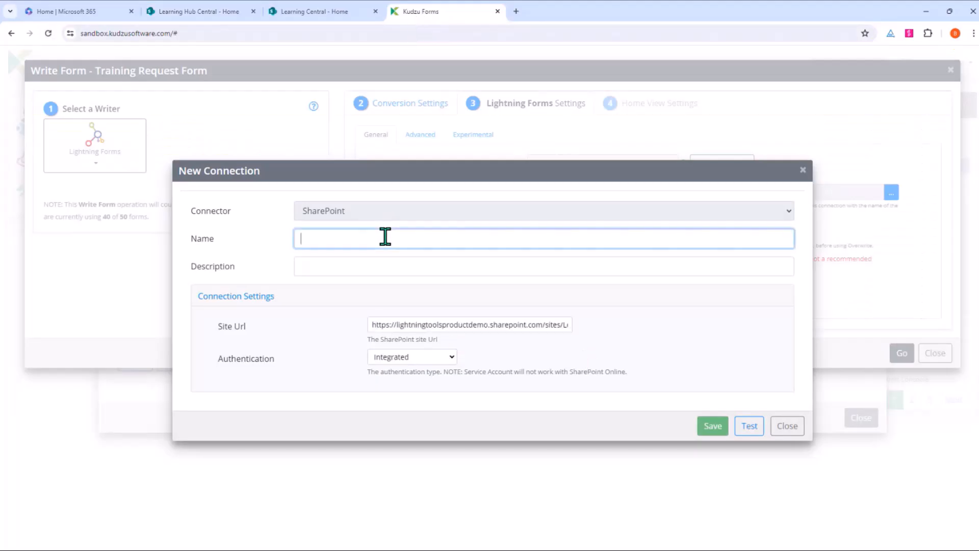
type("Learning ")
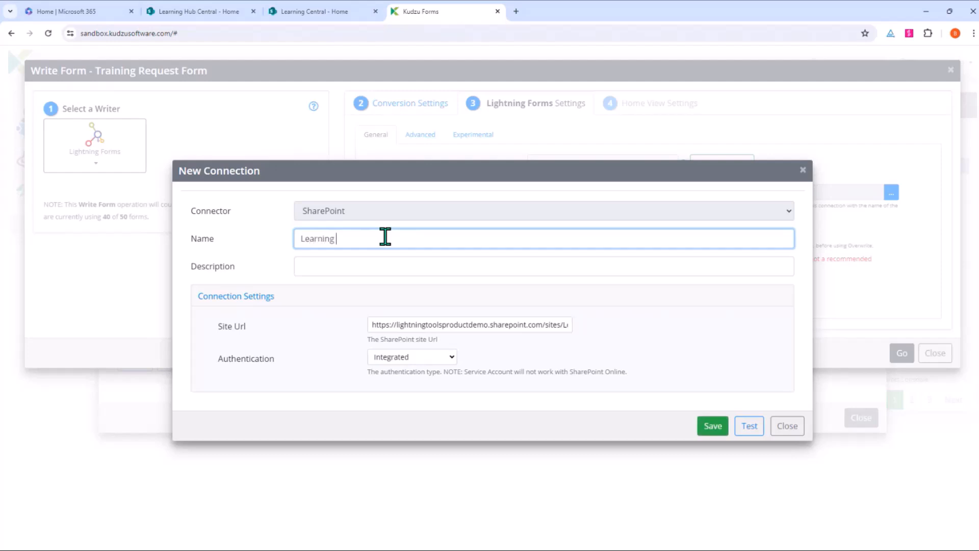
type("Hub Central")
left_click(762, 428)
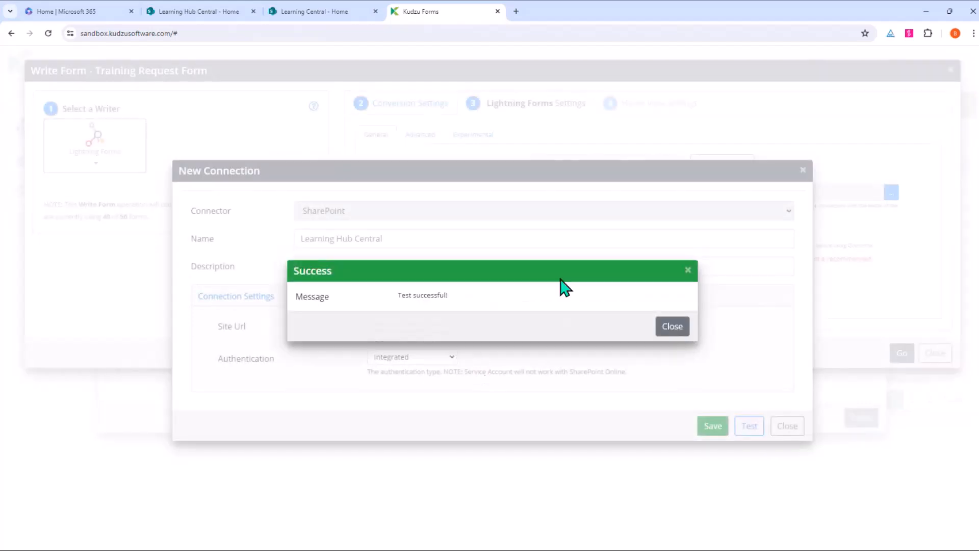
left_click(672, 326)
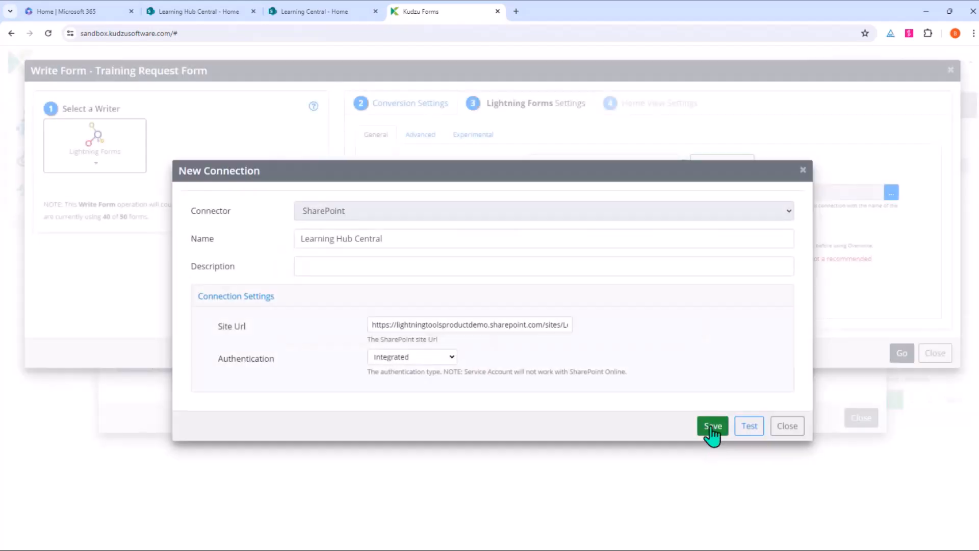
left_click(712, 428)
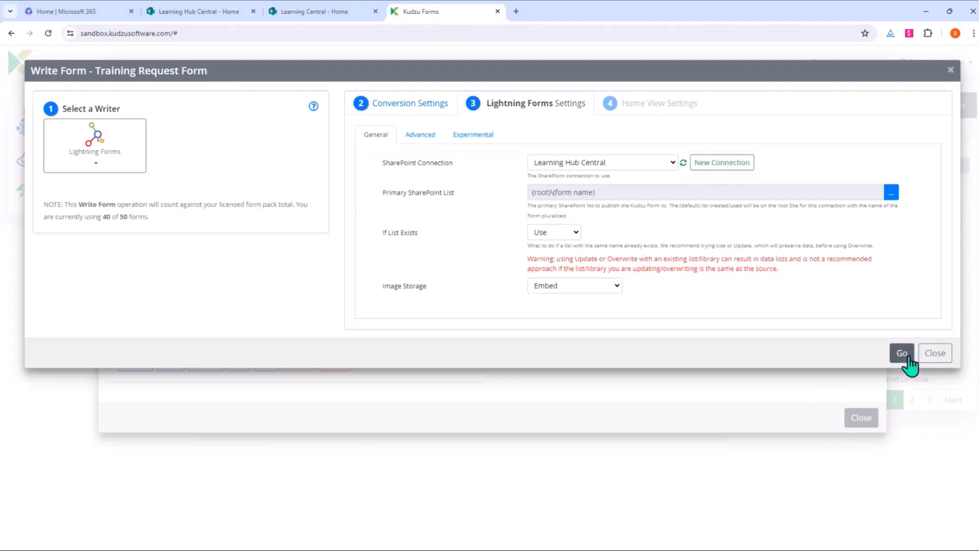
Step: Publish the Training Request Form to the Training Request Forms list and dismiss the results summary
left_click(901, 353)
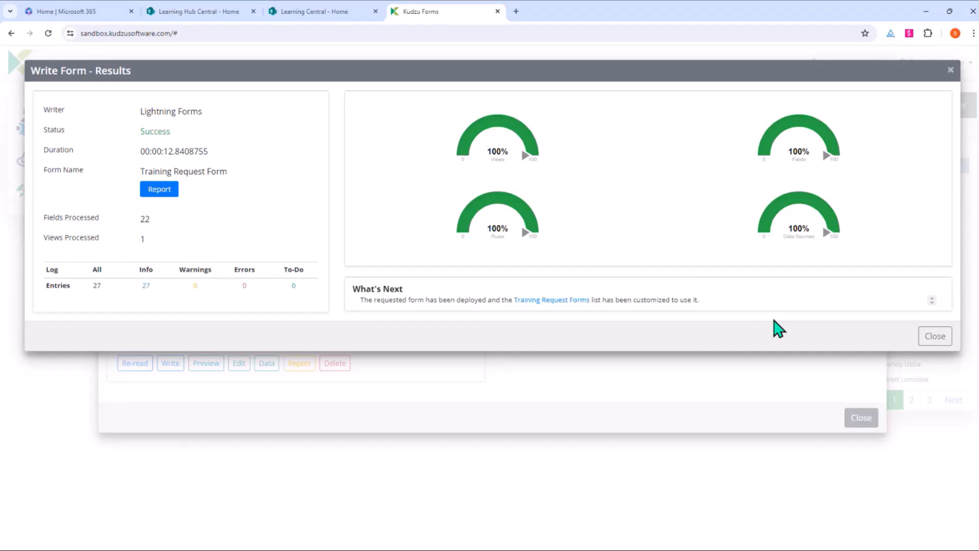
left_click(936, 340)
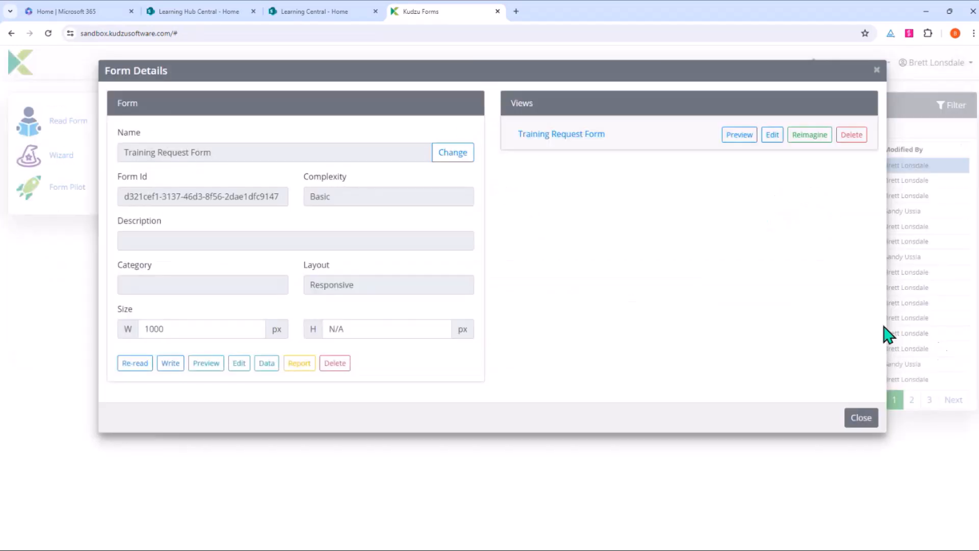
Step: On Learning Hub Central, open the Training Request Forms list from Site contents and show its Lightning Forms
left_click(210, 15)
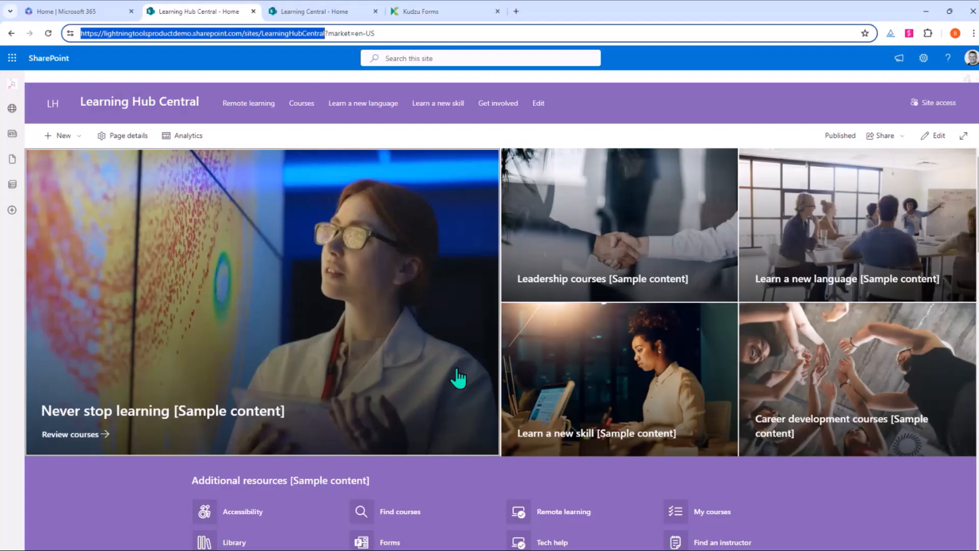
left_click(924, 58)
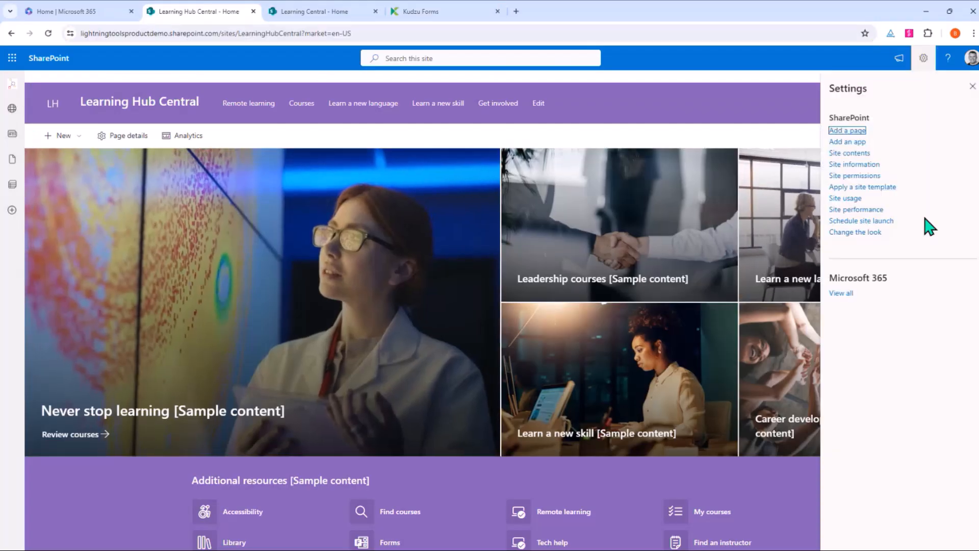
left_click(850, 153)
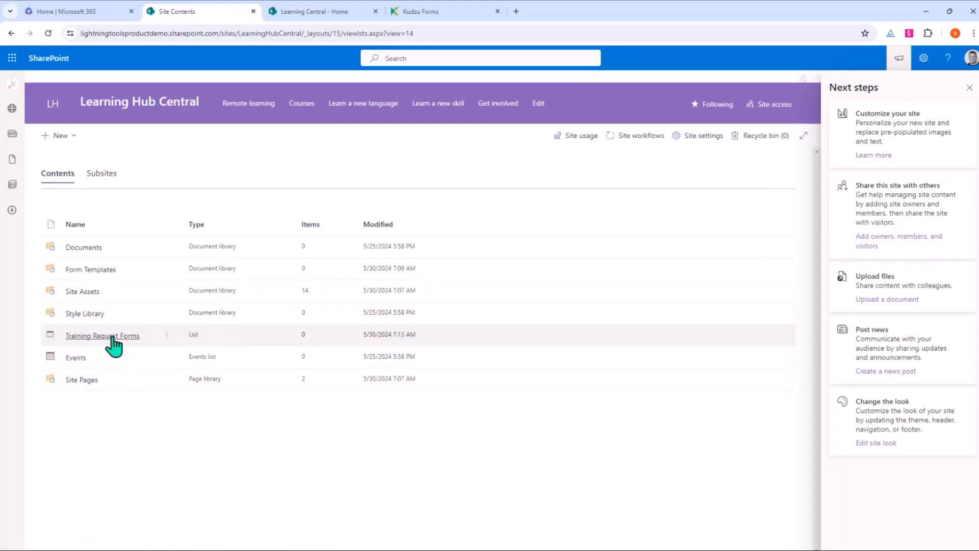
left_click(100, 336)
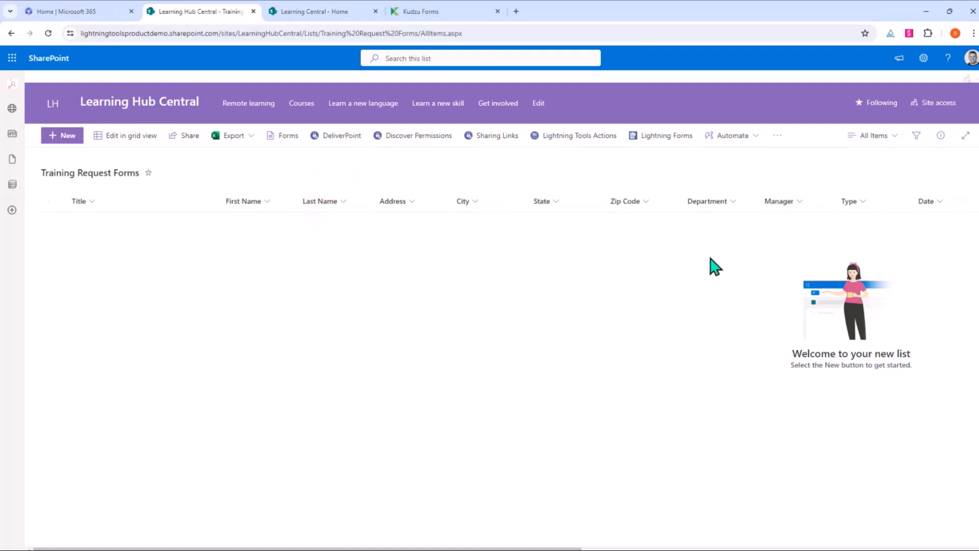
left_click(668, 138)
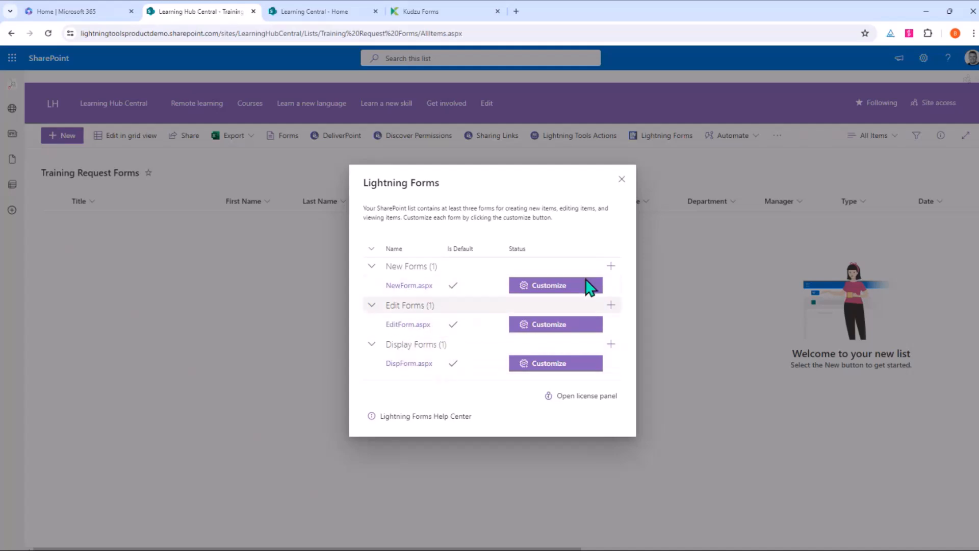
Step: Customize NewForm.aspx with a Large side panel size and save it as version 2.0
left_click(561, 289)
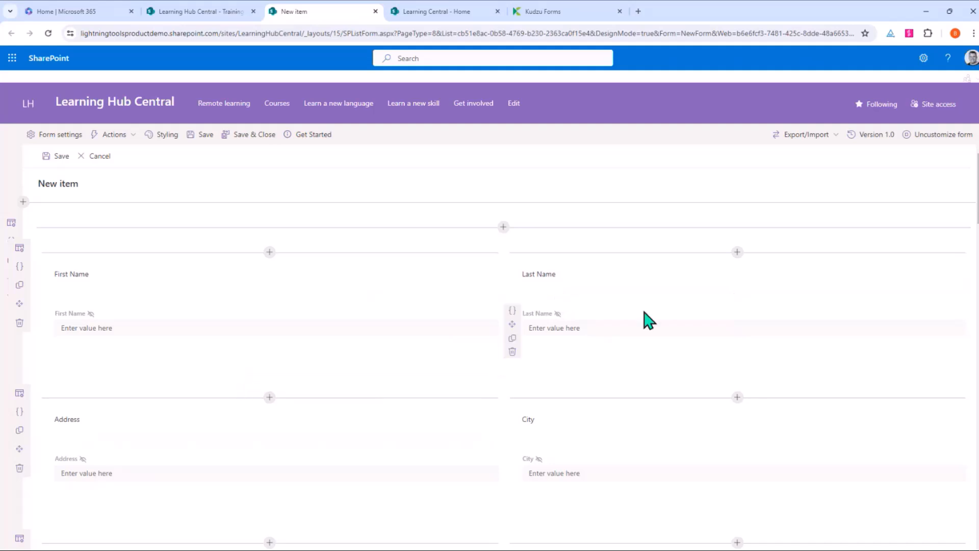
scroll(543, 418, "down", 8)
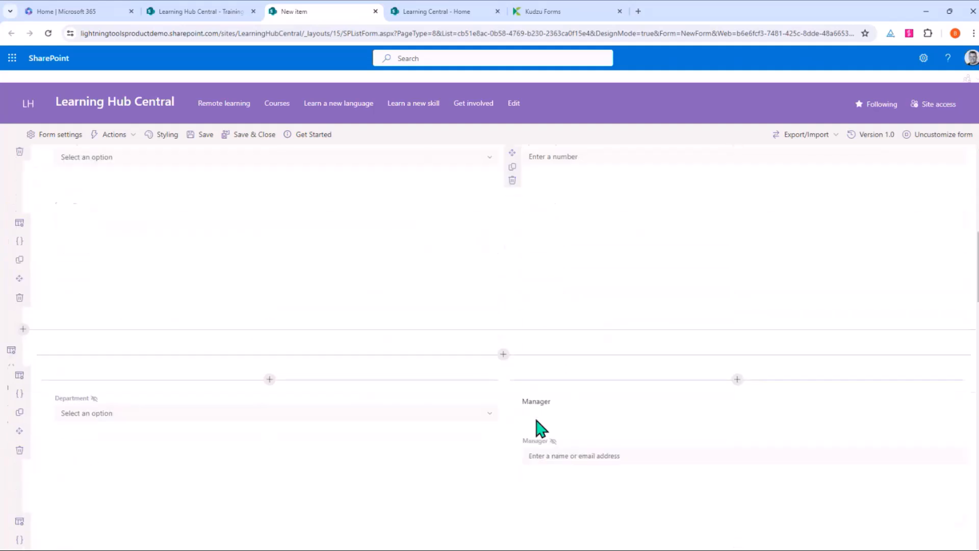
scroll(536, 420, "down", 7)
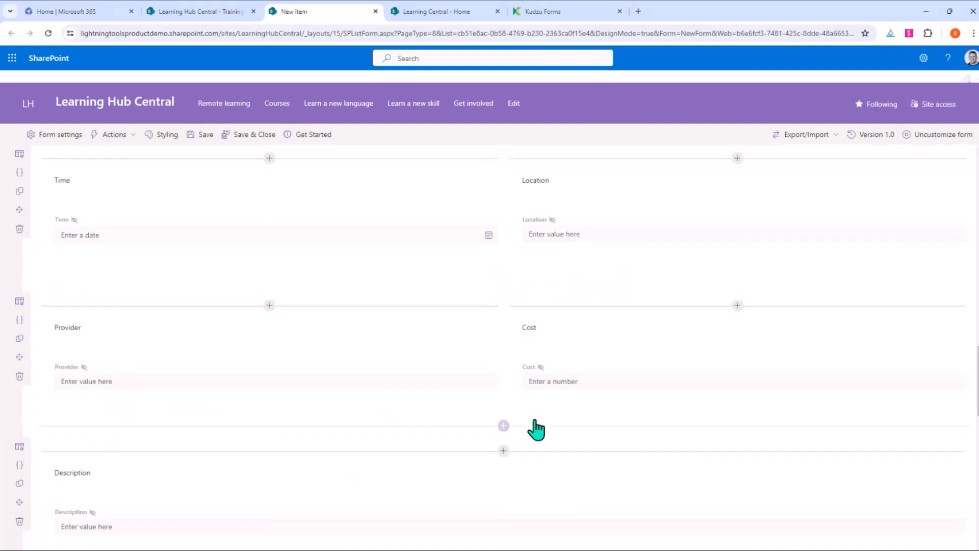
scroll(535, 428, "down", 8)
scroll(558, 439, "up", 12)
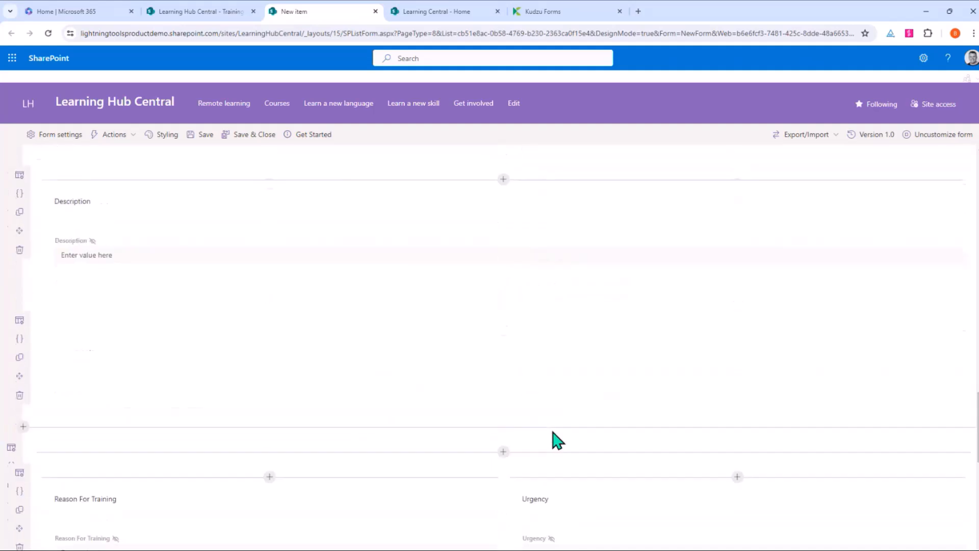
scroll(558, 440, "up", 8)
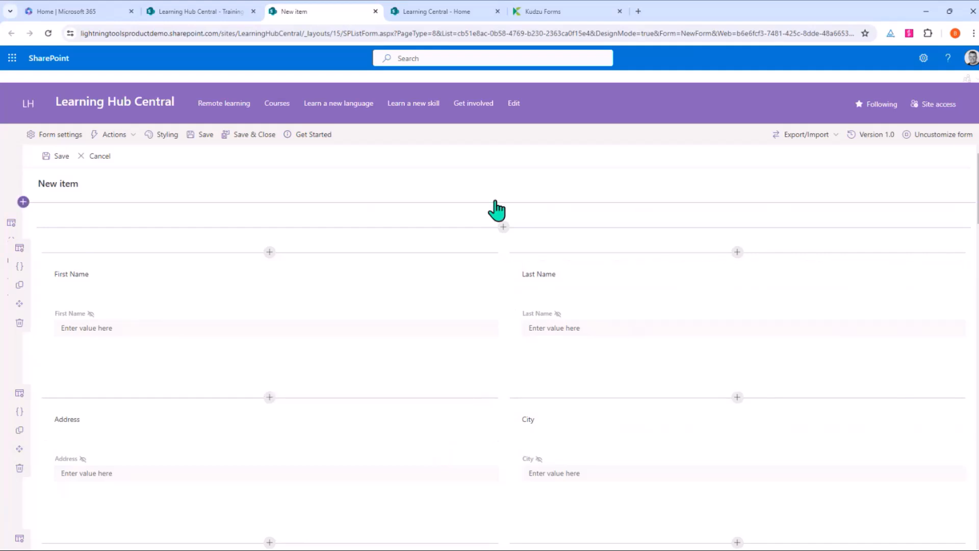
left_click(51, 137)
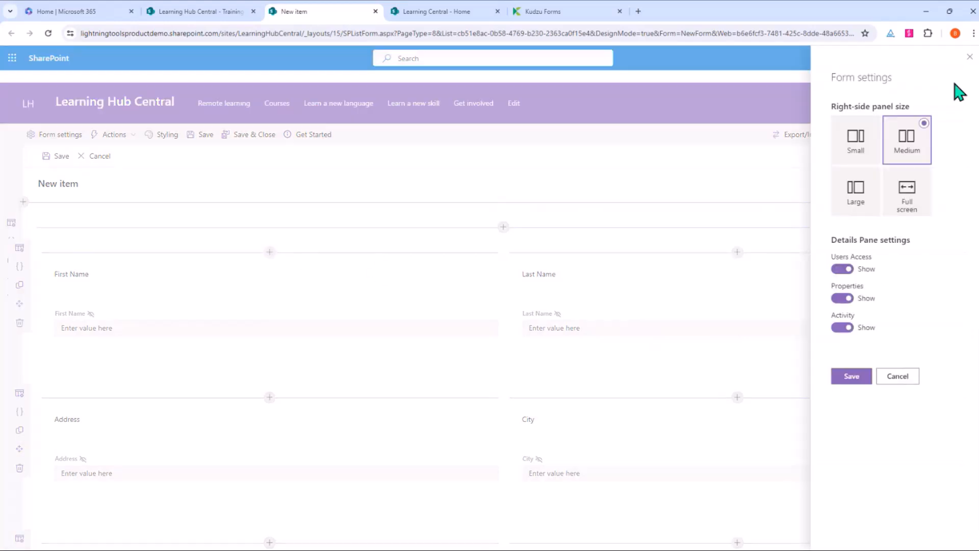
left_click(875, 197)
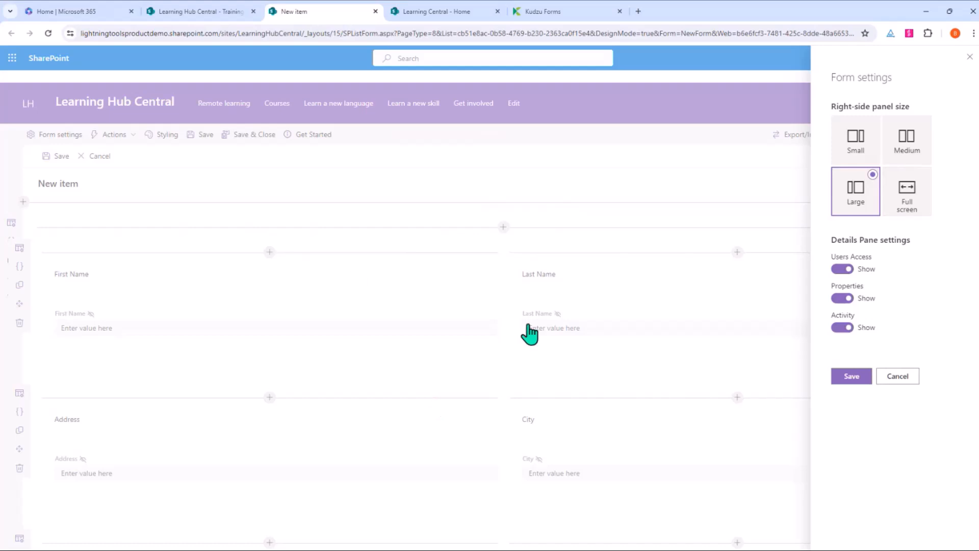
left_click(853, 377)
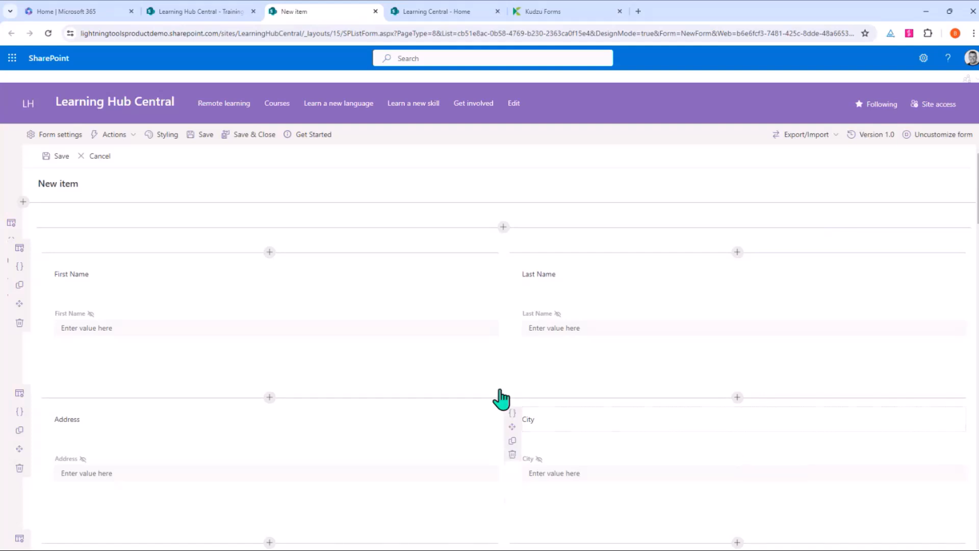
left_click(234, 135)
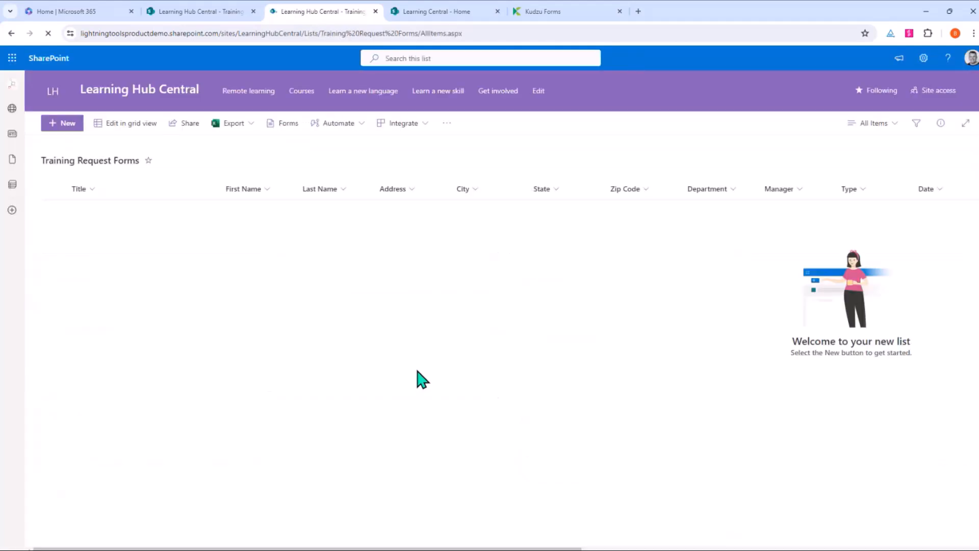
Step: Reload the Training Request Forms list and start a new item in the large side panel
key("F5")
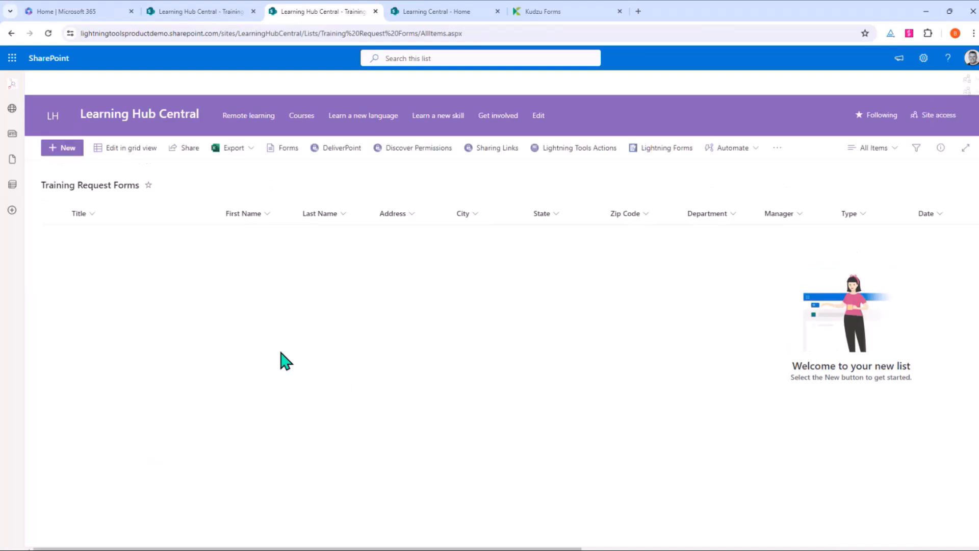
left_click(69, 151)
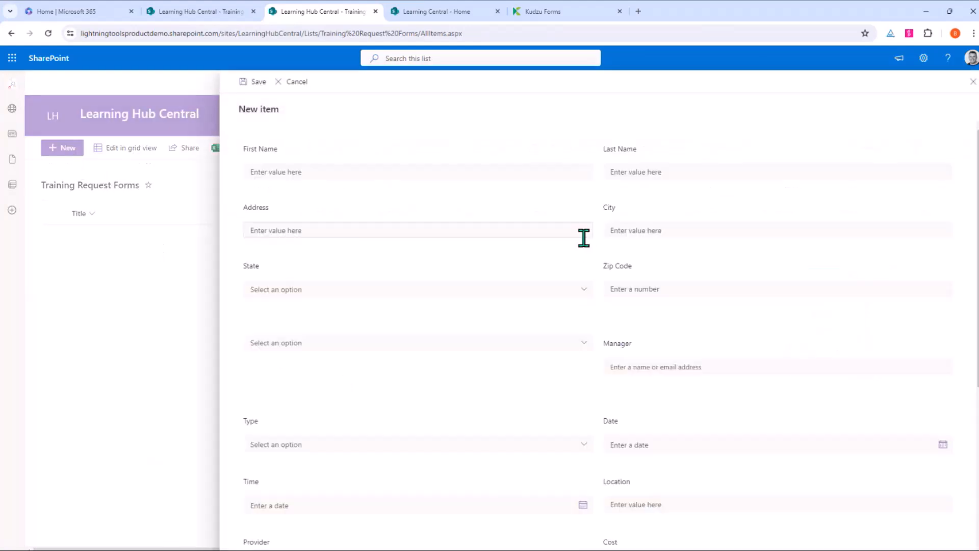
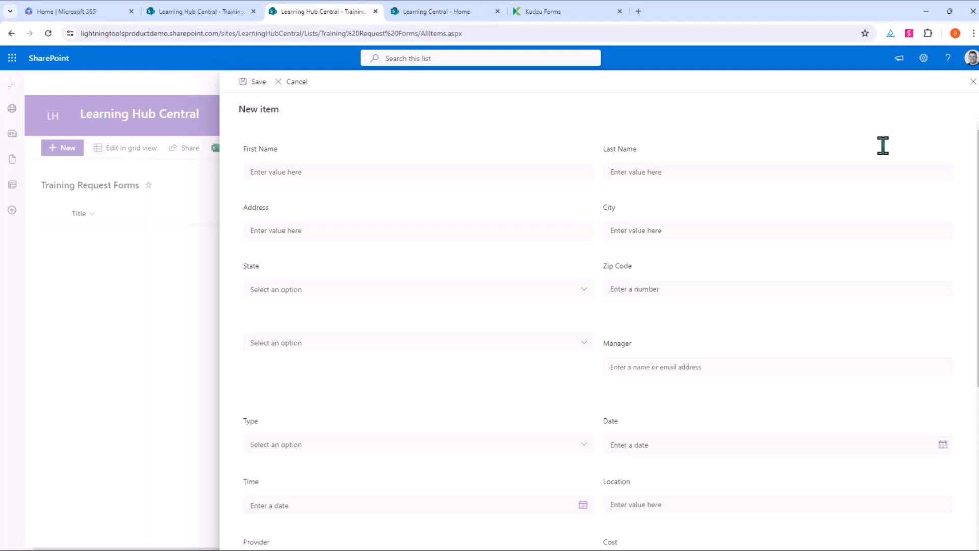
Step: Cancel the blank new item to return to the empty Training Request Forms list
left_click(971, 84)
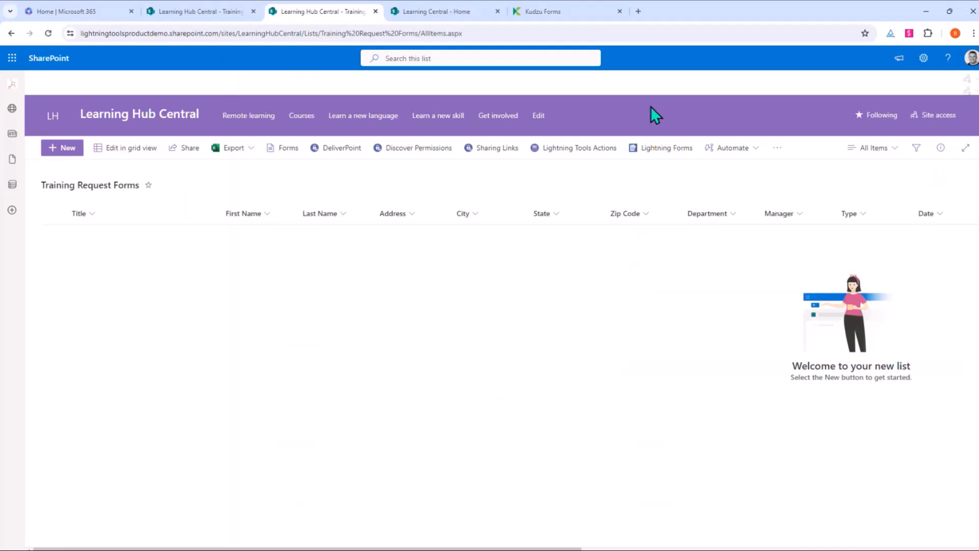
Step: Under Lightning Forms, abandon adding a display form and edit NewForm.aspx in the designer
left_click(676, 147)
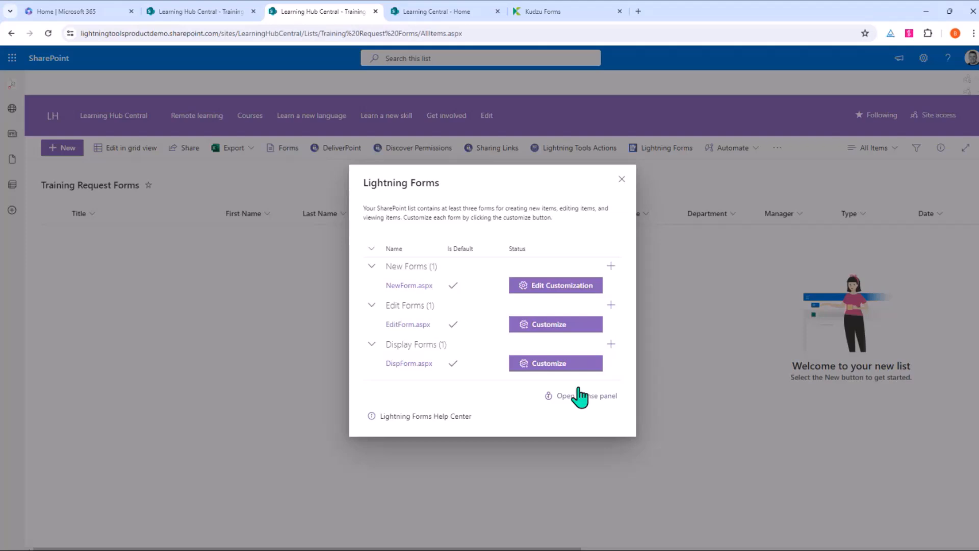
left_click(611, 344)
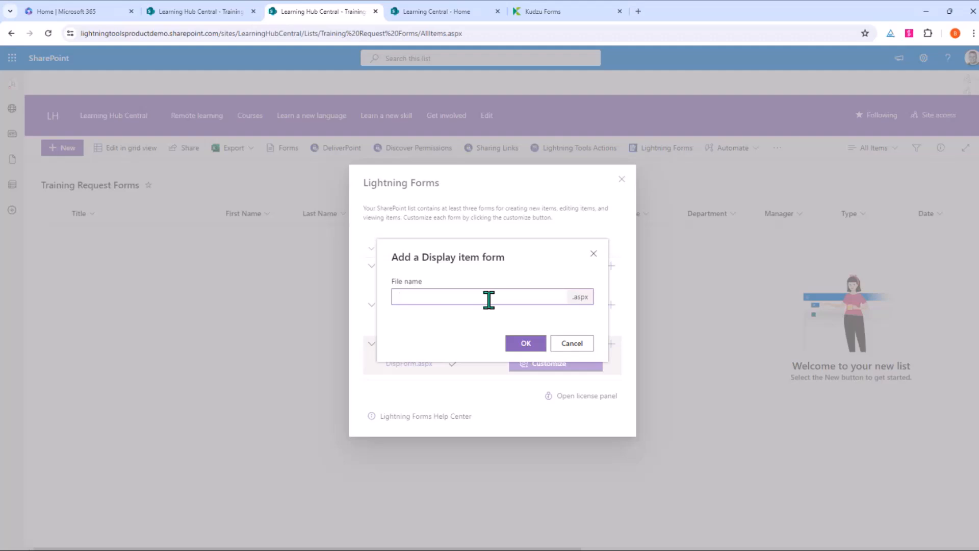
left_click(400, 301)
left_click(571, 345)
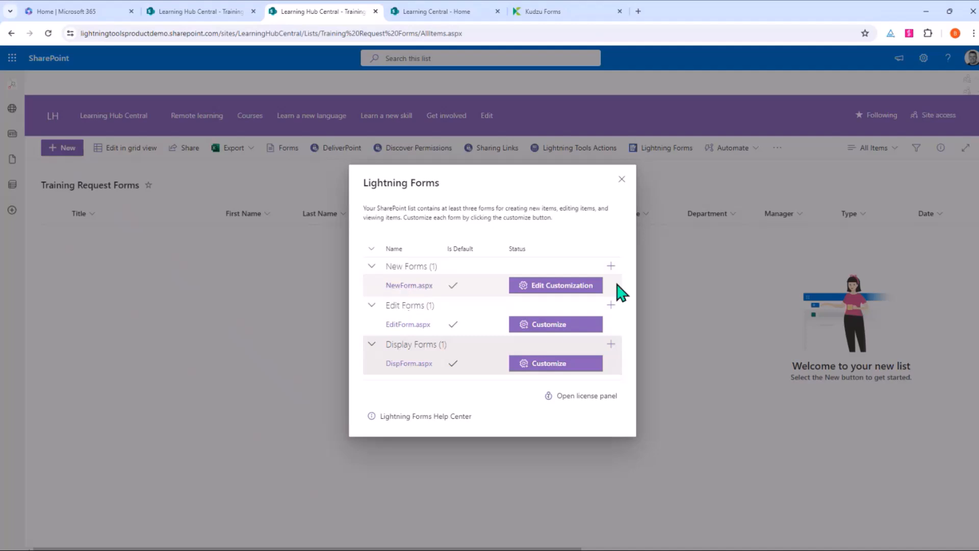
left_click(564, 286)
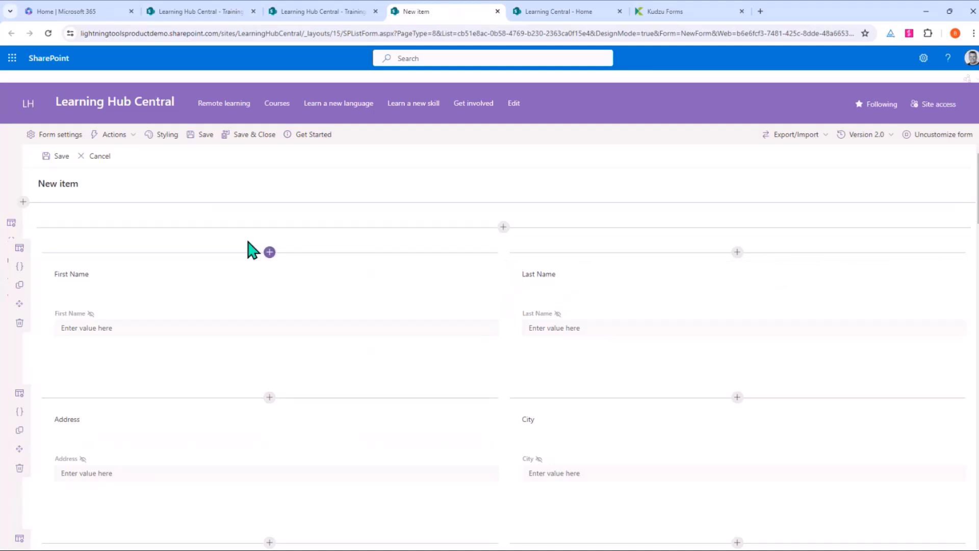
left_click(73, 142)
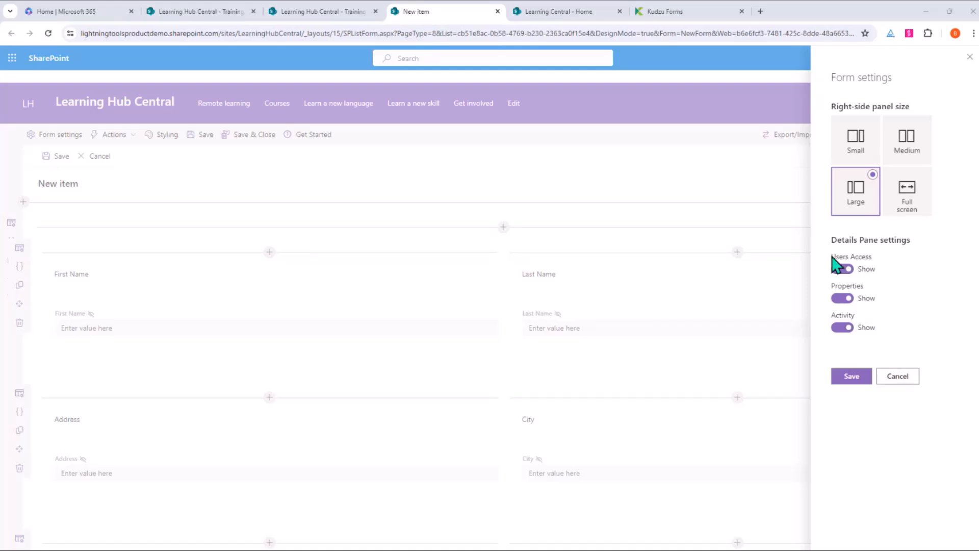
left_click(898, 376)
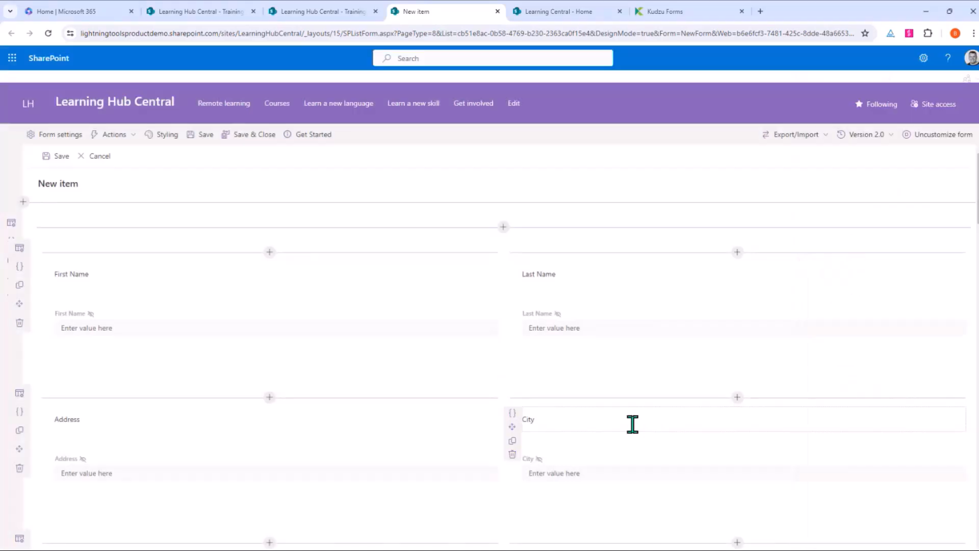
left_click(114, 134)
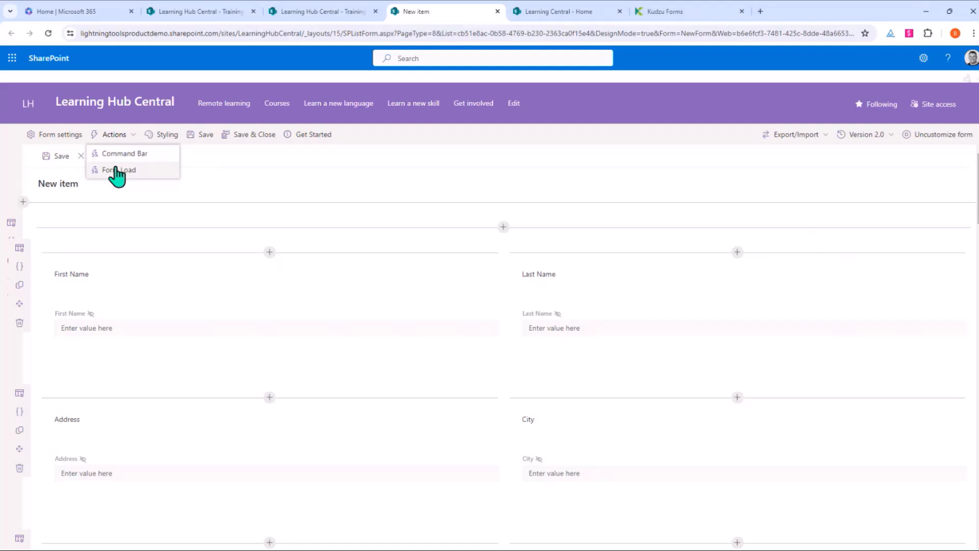
left_click(134, 154)
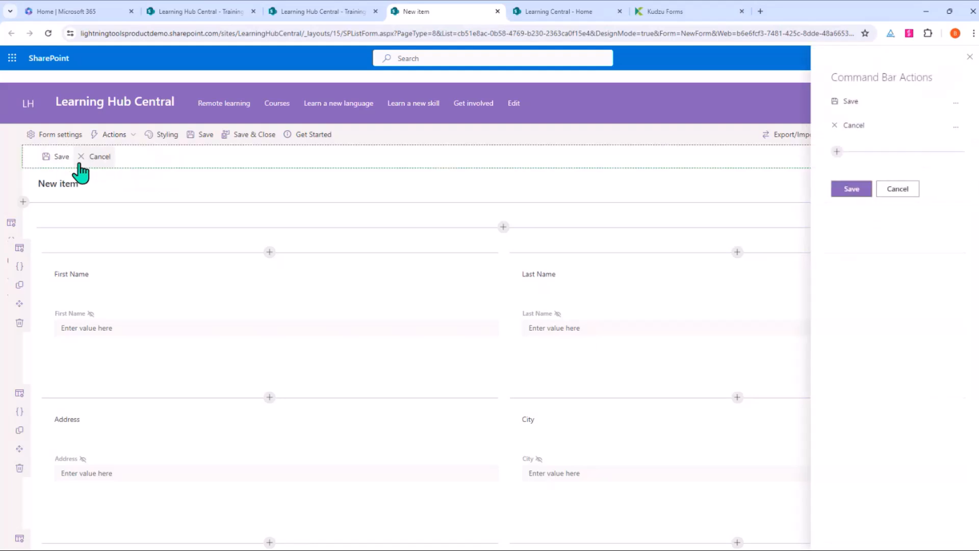
mouse_move(837, 125)
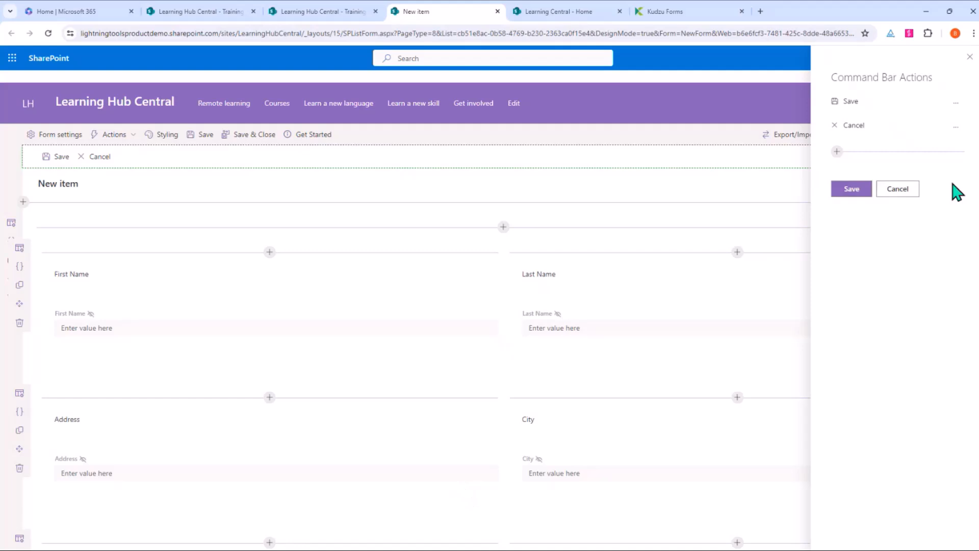
left_click(898, 190)
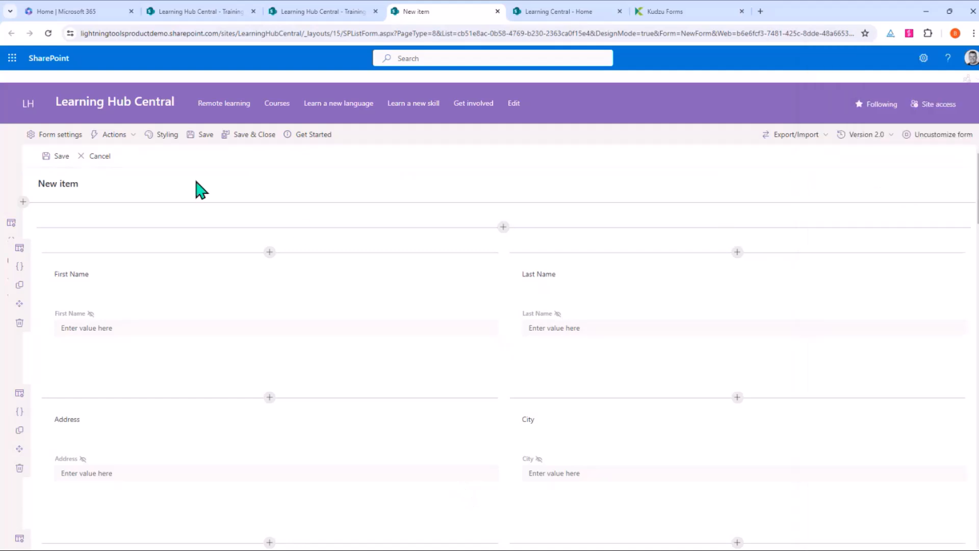
left_click(117, 135)
left_click(118, 169)
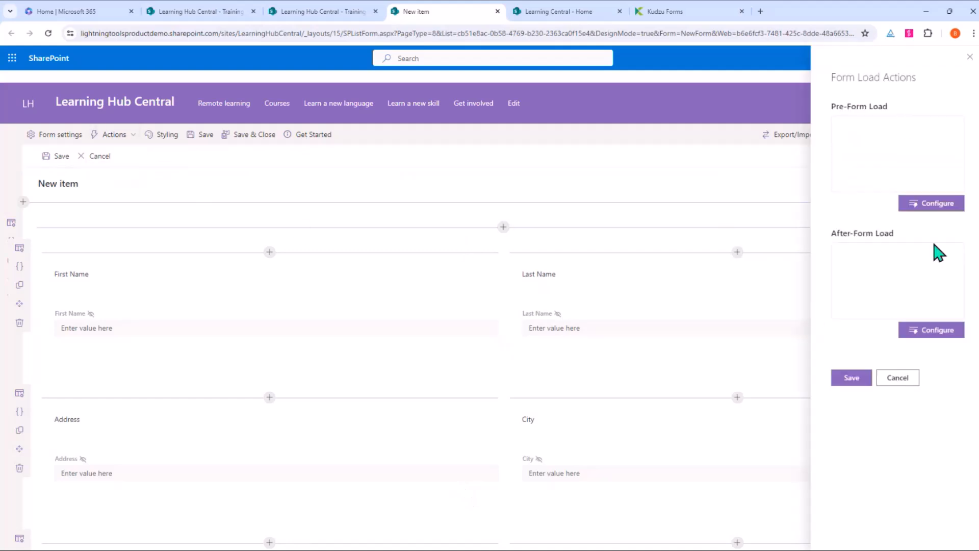
left_click(923, 331)
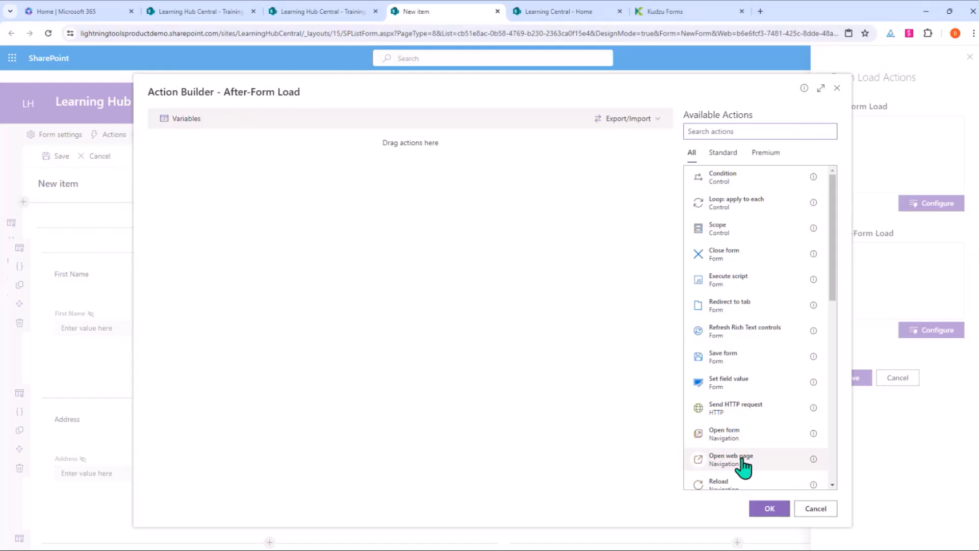
left_click(815, 509)
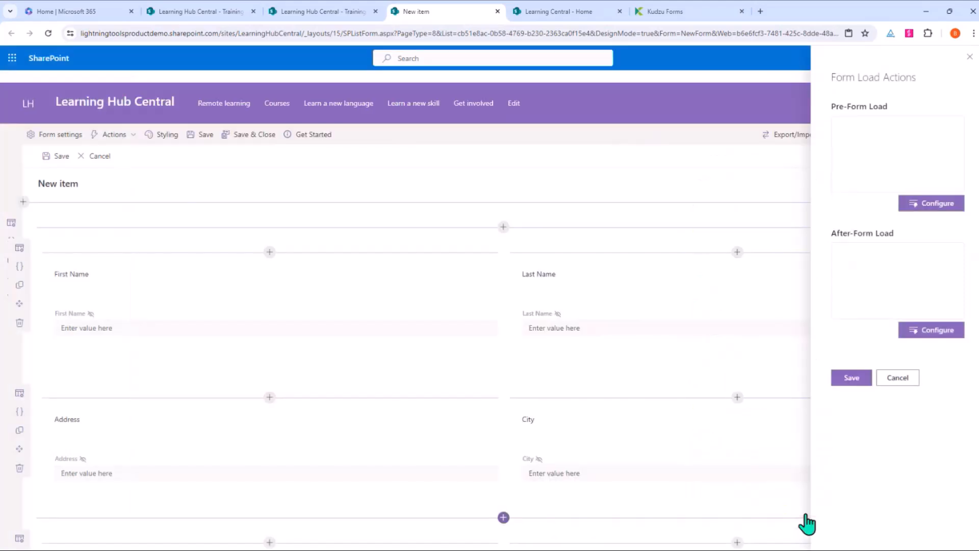
left_click(900, 379)
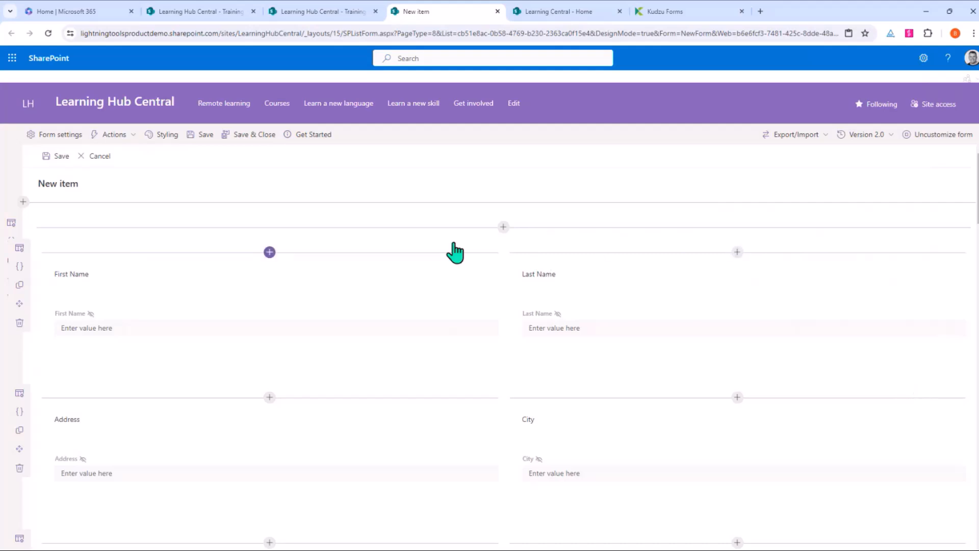
left_click(167, 136)
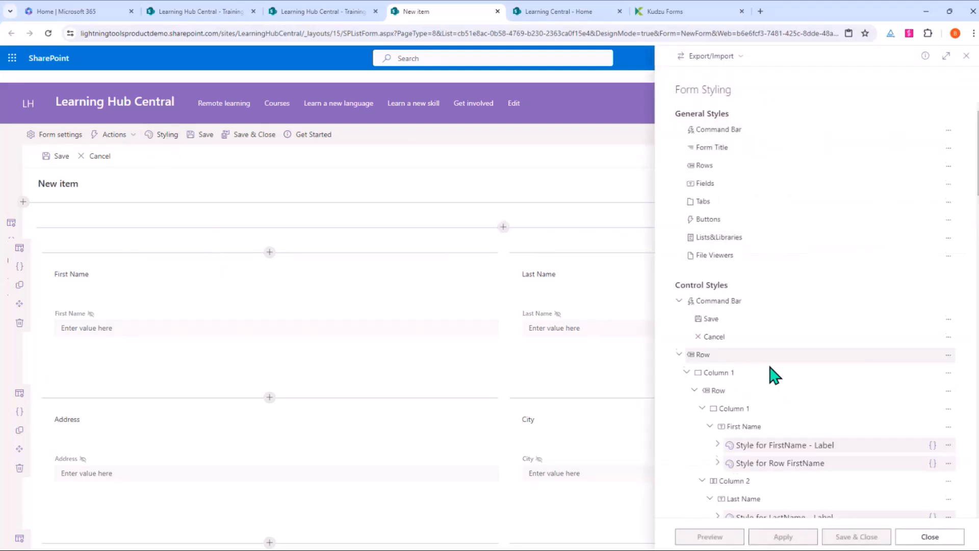
scroll(765, 376, "down", 6)
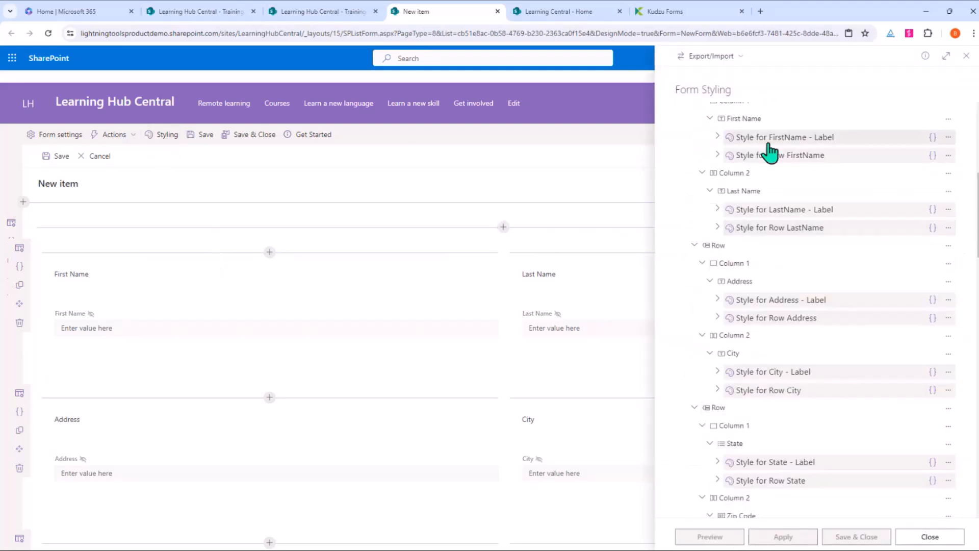
scroll(766, 448, "up", 5)
scroll(903, 164, "up", 5)
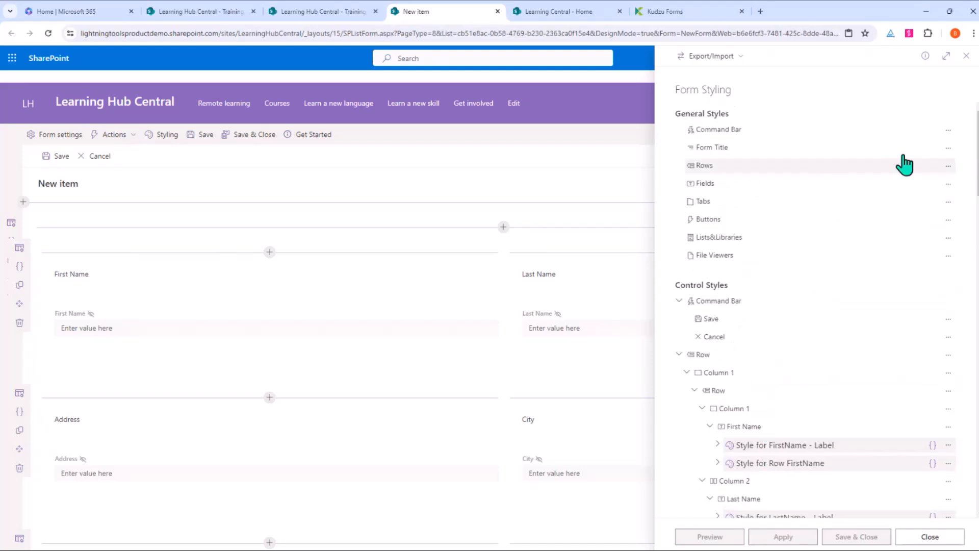
left_click(966, 56)
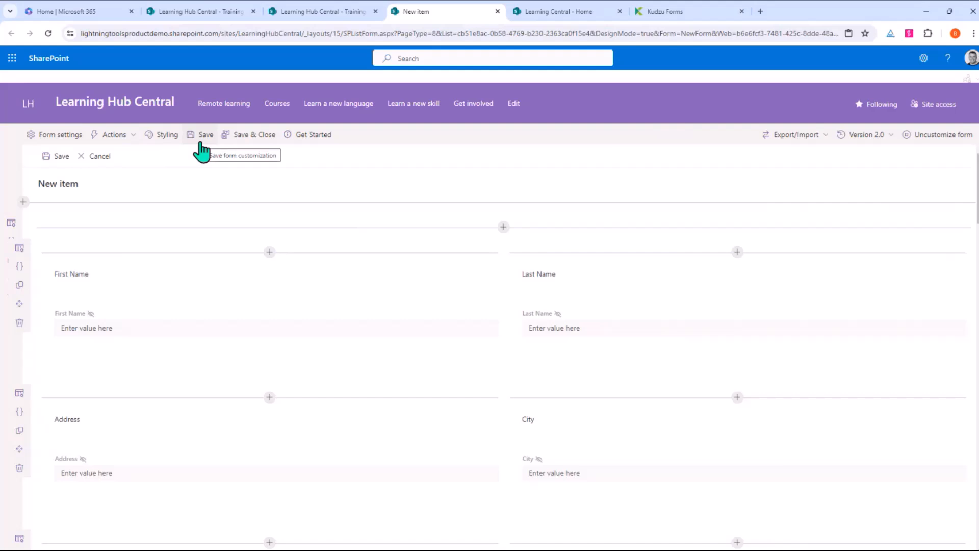
left_click(885, 137)
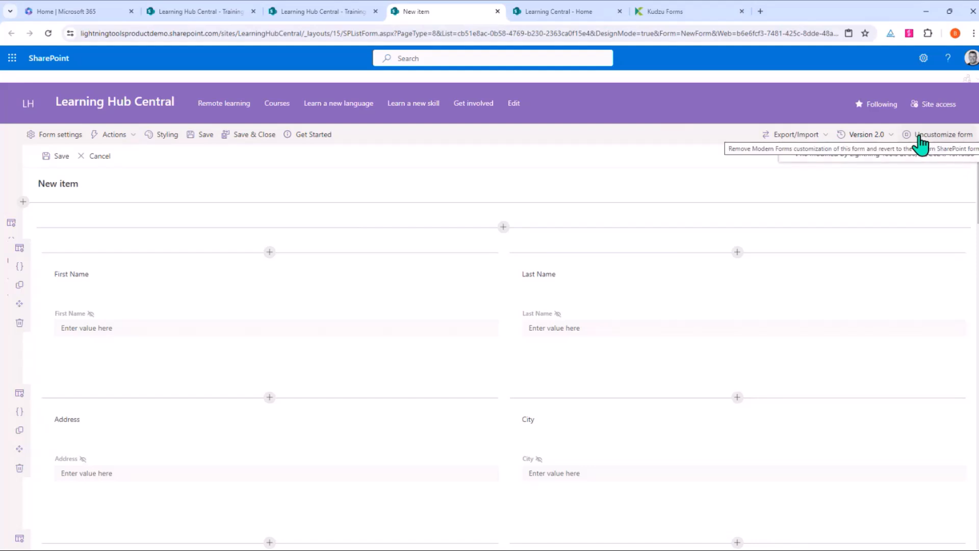
left_click(774, 136)
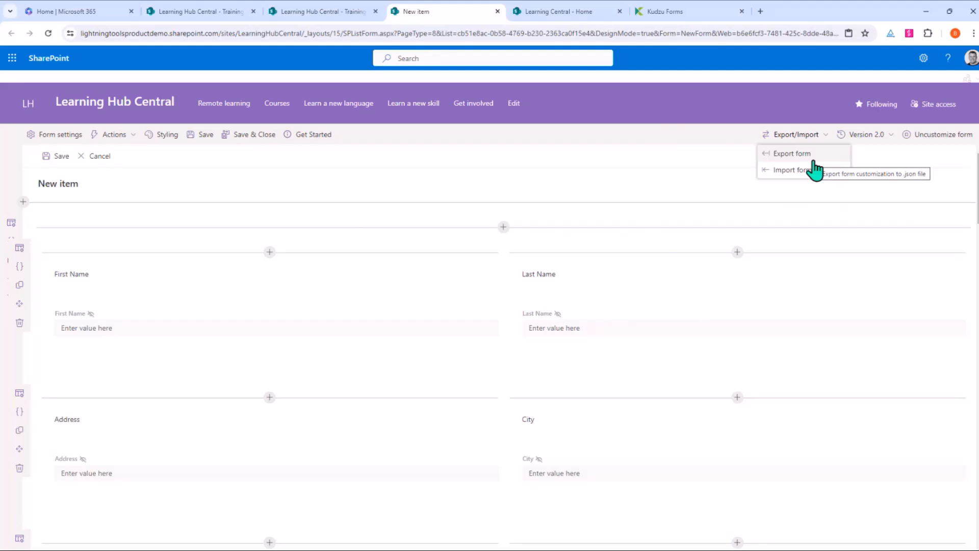
left_click(645, 157)
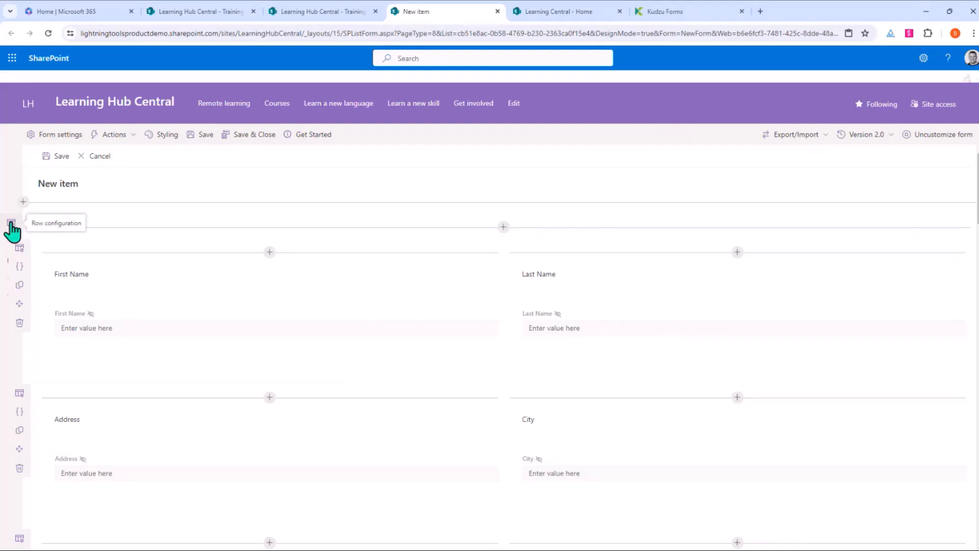
Step: Add a one-column section at the top, trying the Title field there and then removing it
left_click(23, 202)
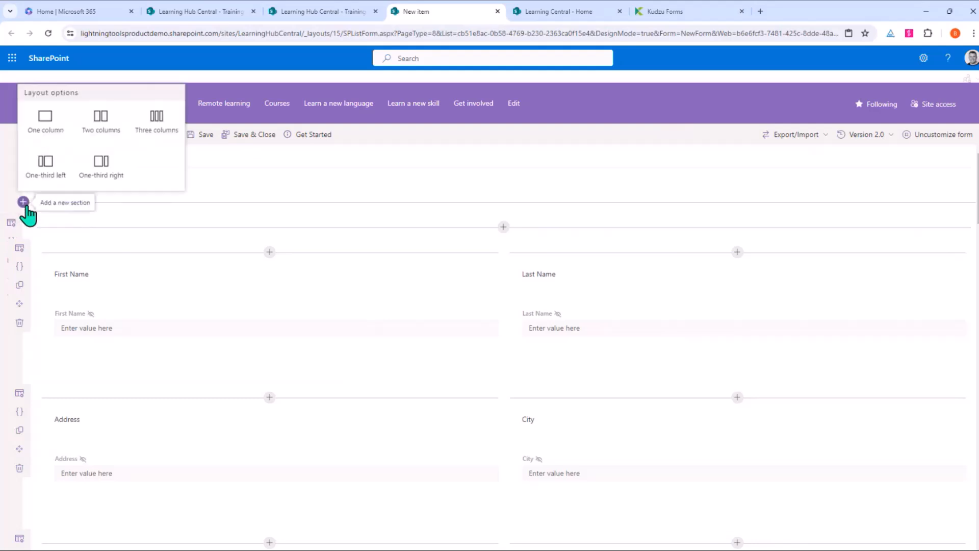
left_click(45, 123)
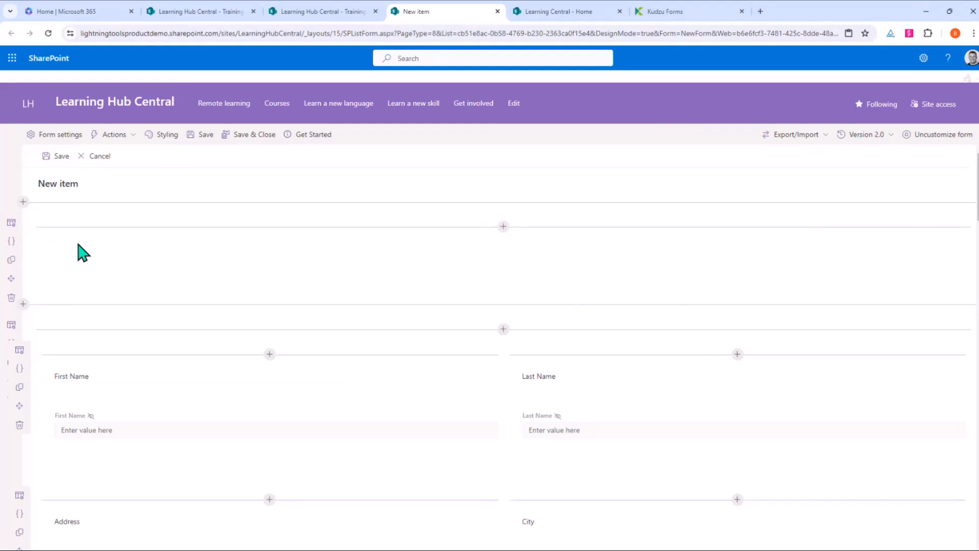
left_click(507, 227)
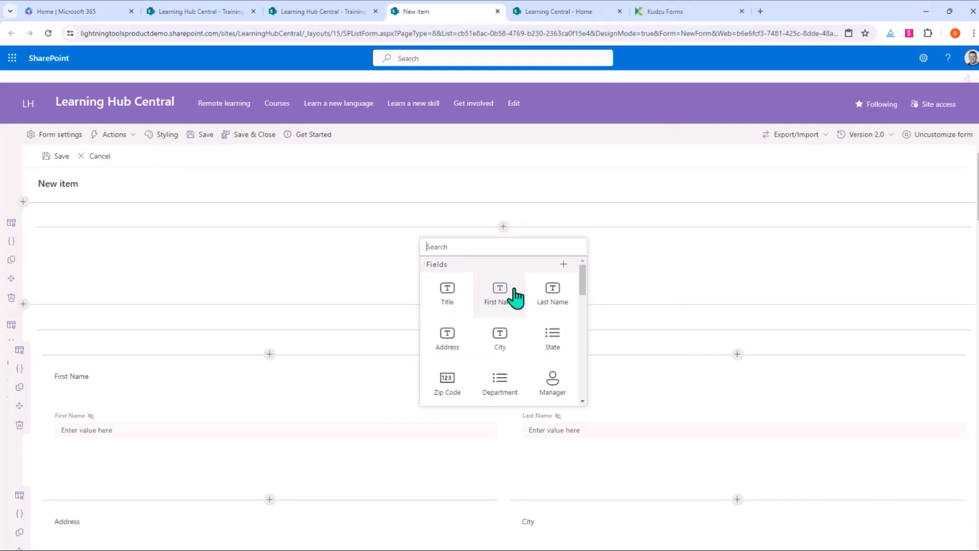
scroll(515, 299, "down", 2)
scroll(480, 380, "down", 2)
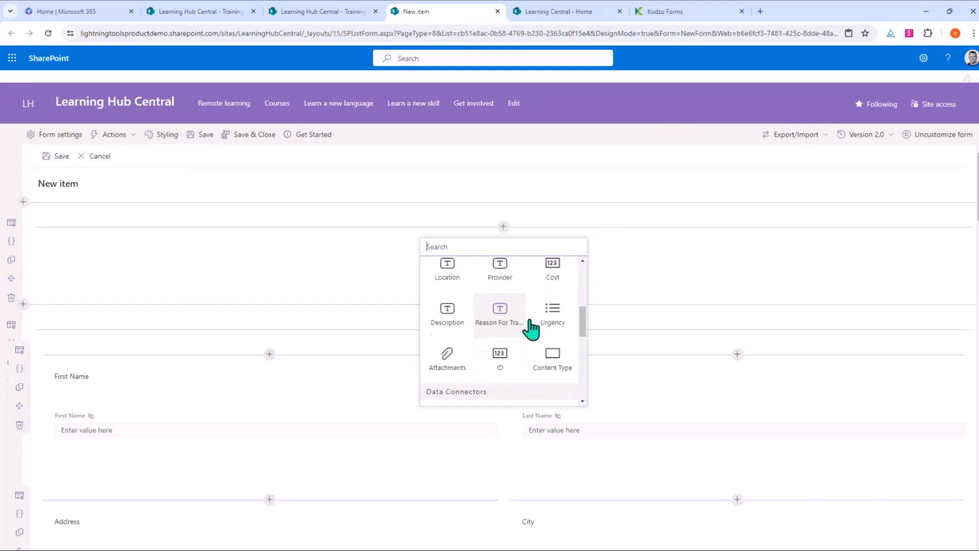
scroll(498, 313, "up", 4)
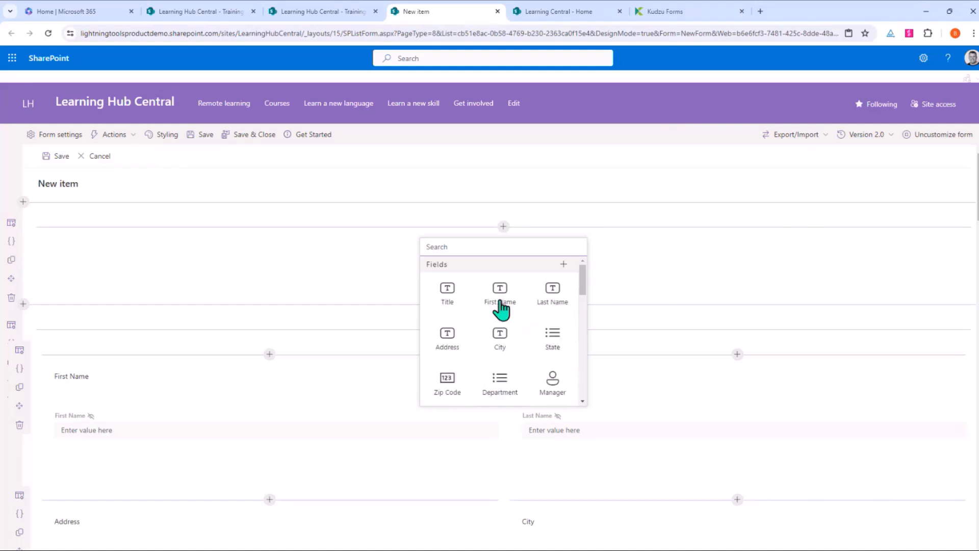
left_click(448, 296)
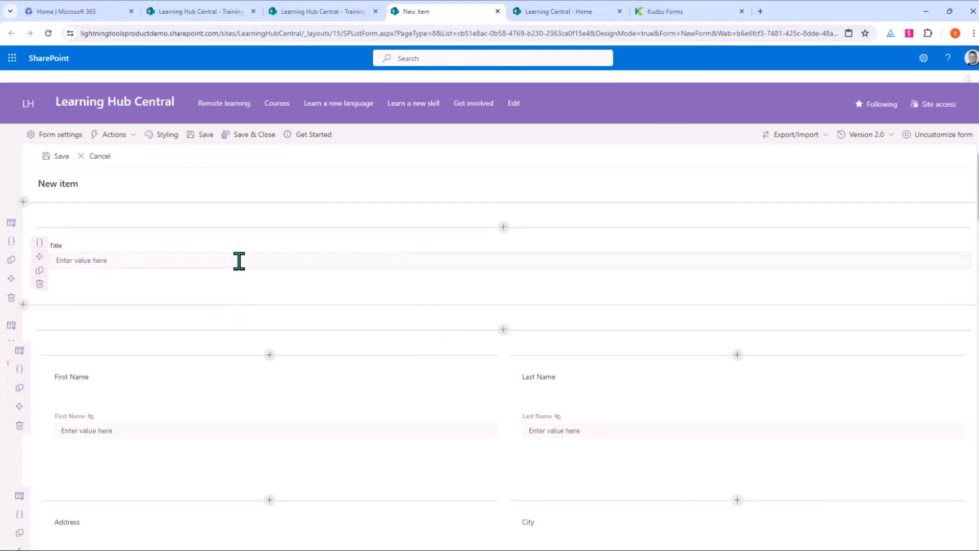
left_click(39, 283)
left_click(502, 326)
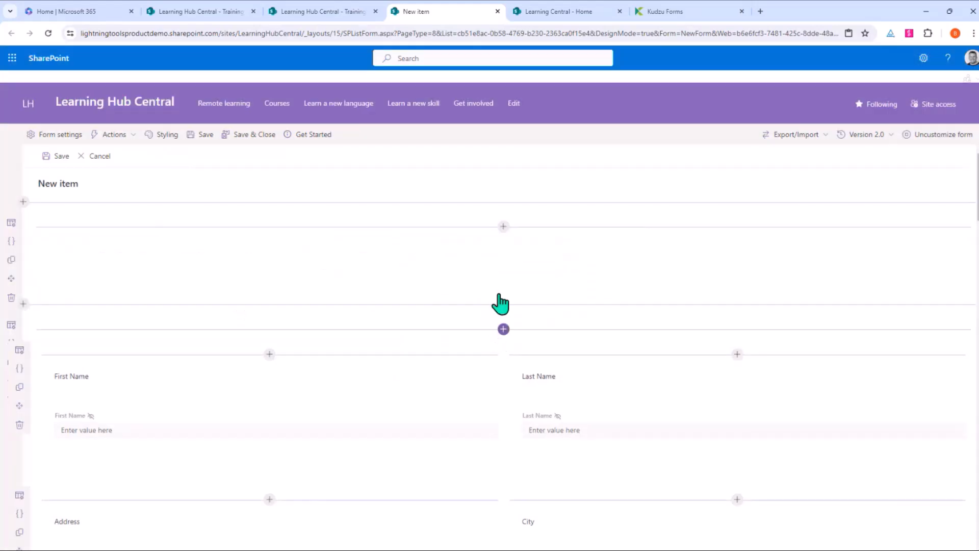
Step: Skip creating a new column and put a Data Lookup field in the empty section
left_click(502, 227)
left_click(566, 264)
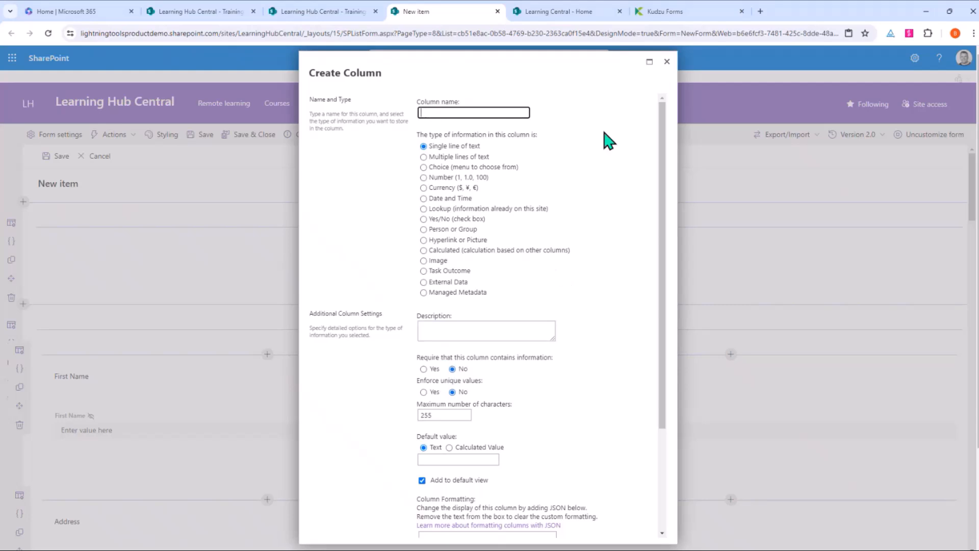
left_click(666, 62)
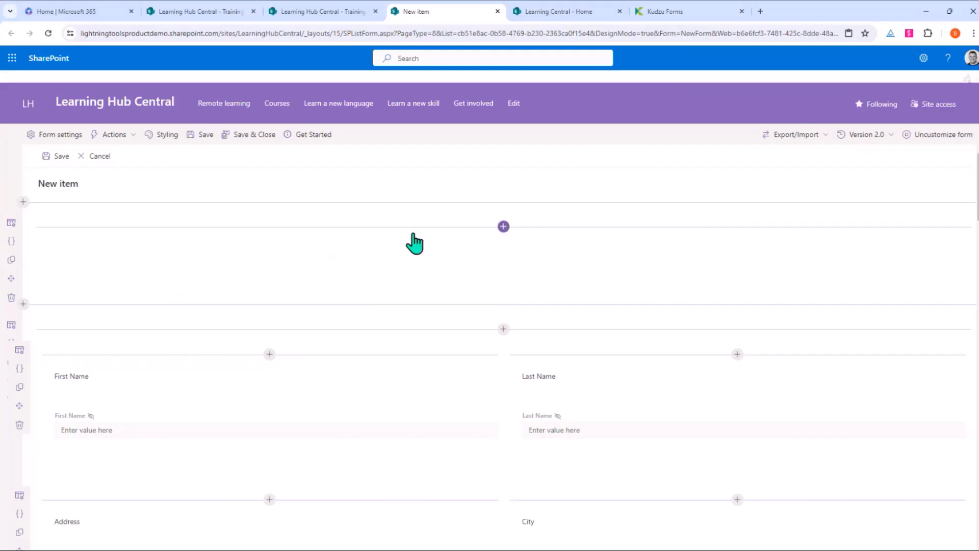
left_click(504, 226)
scroll(520, 337, "down", 5)
scroll(521, 331, "down", 3)
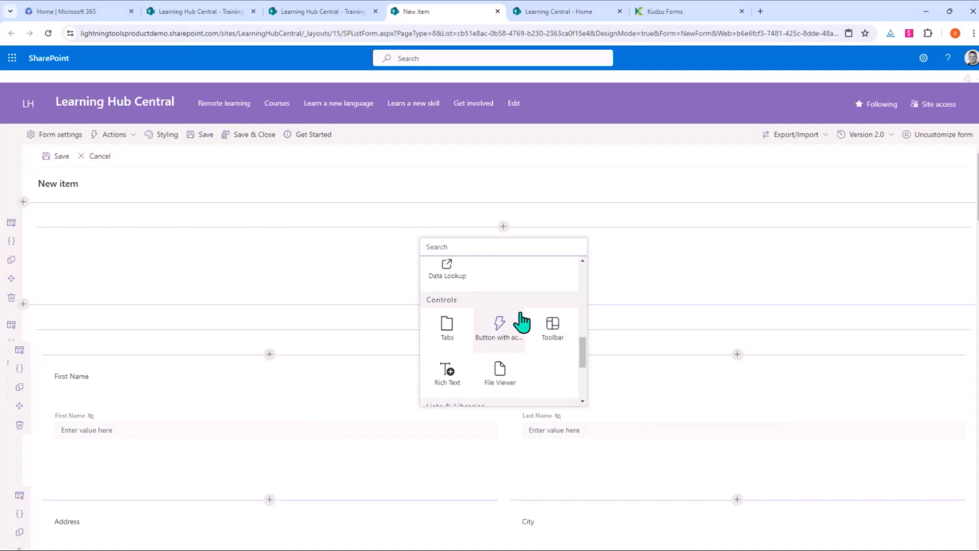
scroll(516, 327, "up", 2)
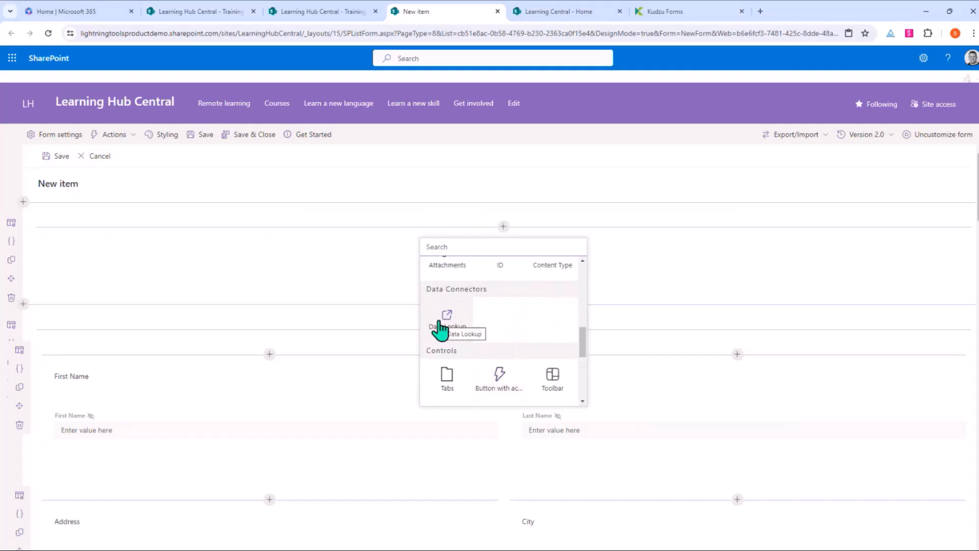
left_click(442, 324)
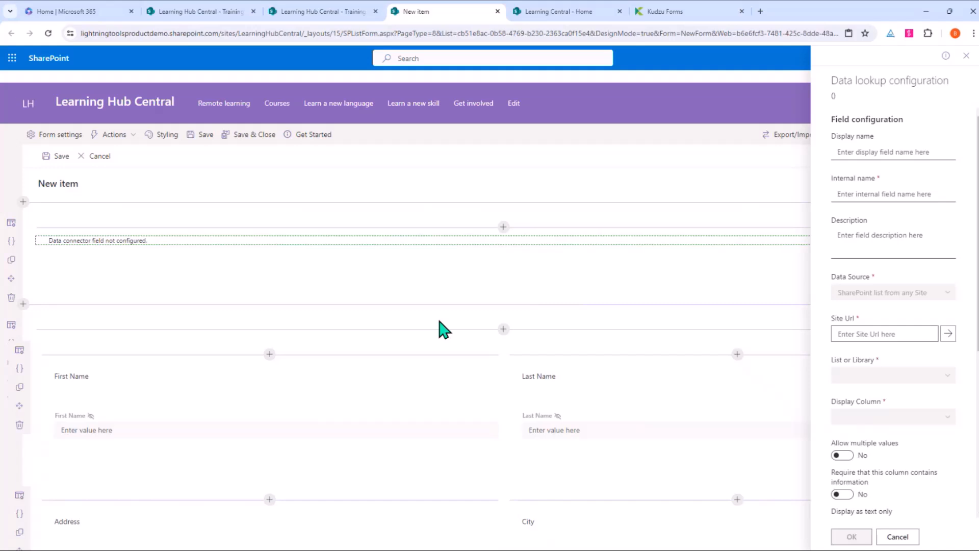
Step: Cancel the Data lookup setup, delete the unconfigured connector, and list the Controls to add
left_click(851, 334)
left_click(897, 537)
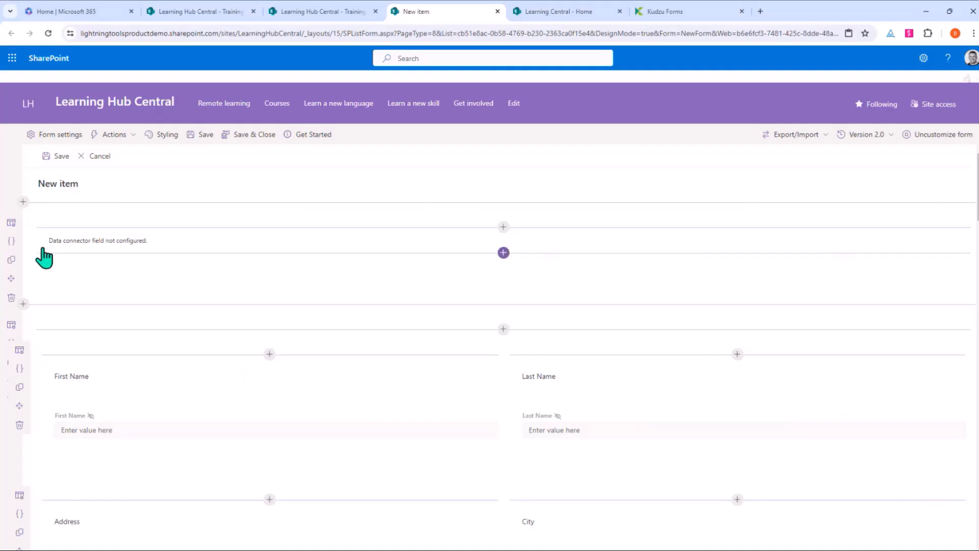
mouse_move(44, 252)
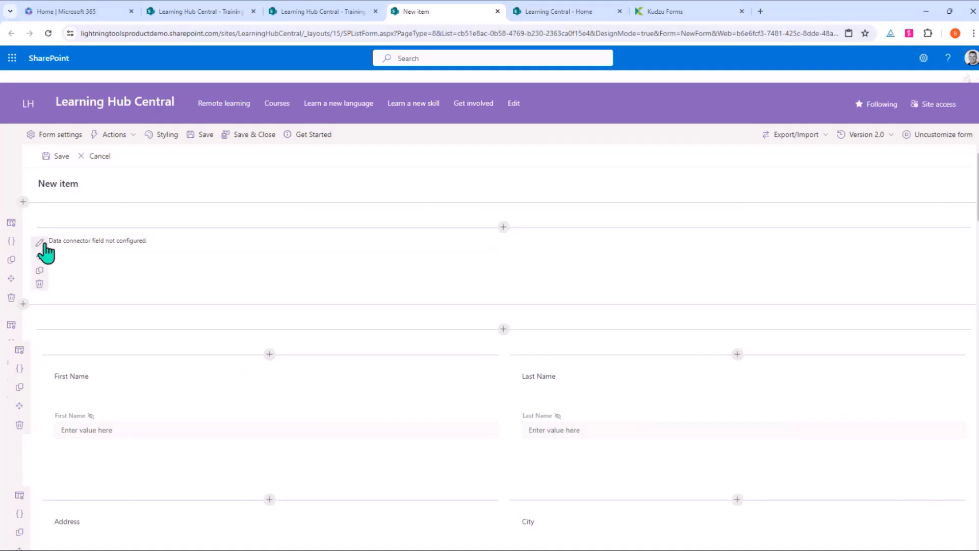
left_click(40, 284)
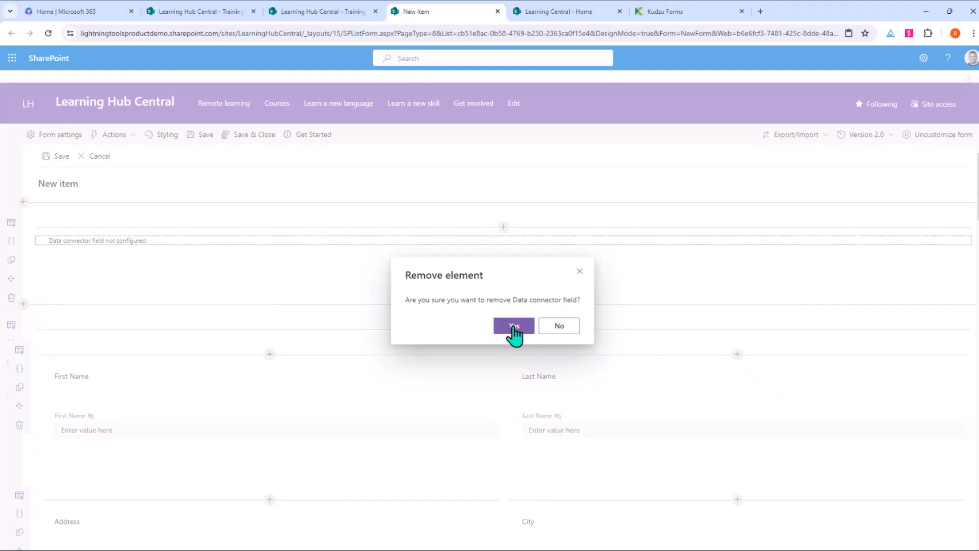
left_click(510, 325)
left_click(503, 226)
scroll(558, 336, "down", 10)
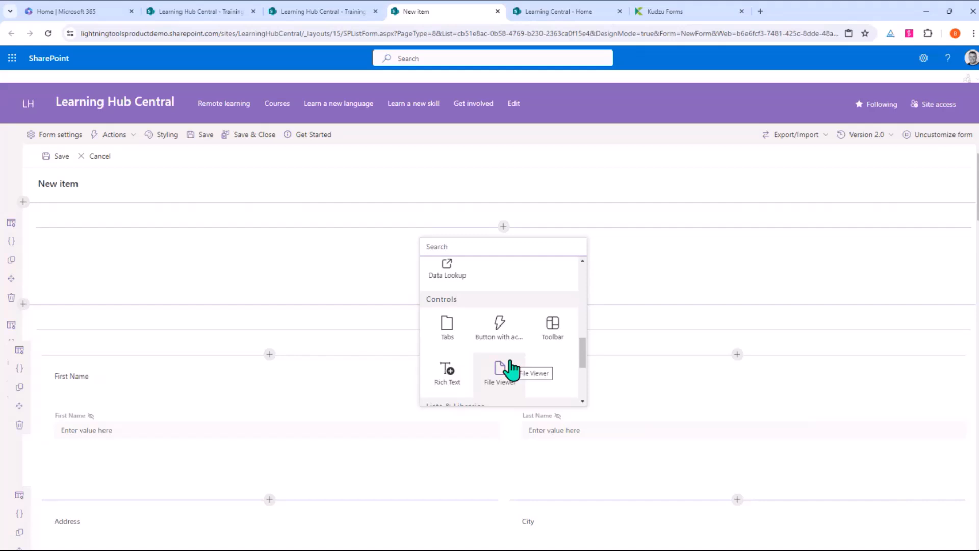
Step: Add a Rich Text block reading 'Training Request', centred and formatted as Heading 1
scroll(510, 370, "down", 2)
scroll(449, 378, "up", 2)
left_click(450, 382)
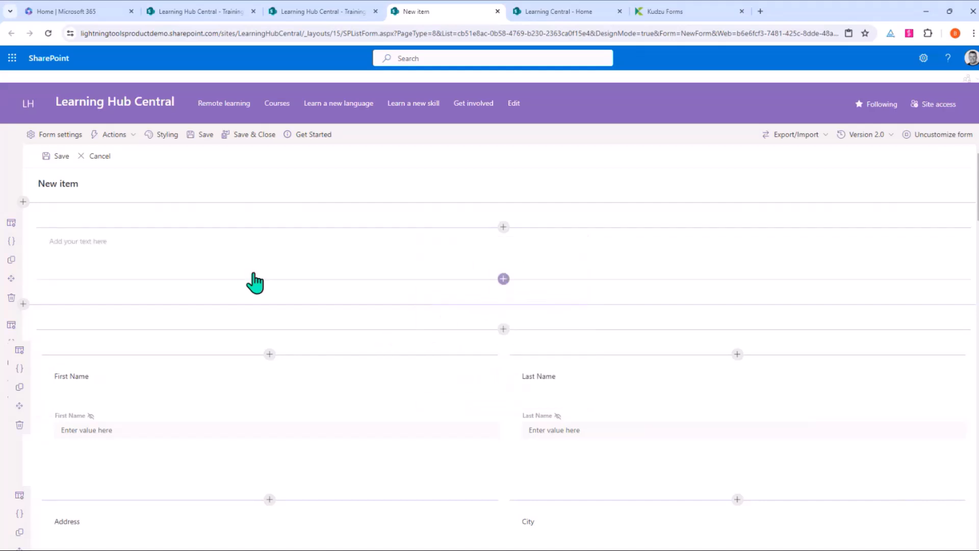
left_click(181, 244)
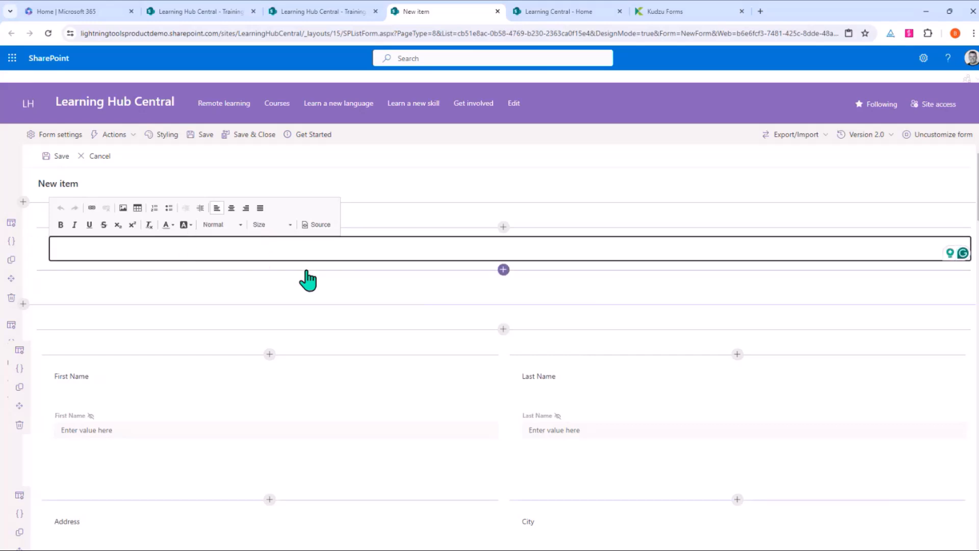
type("Train")
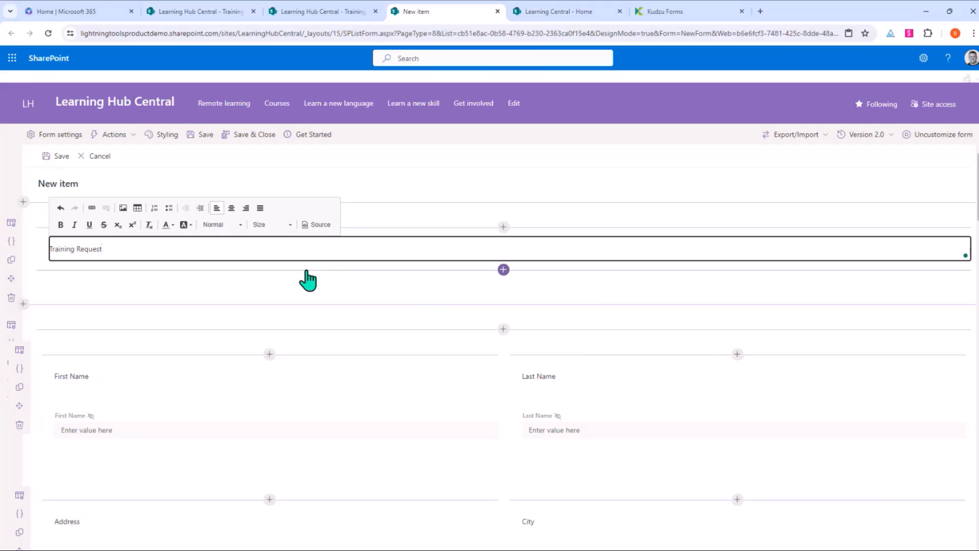
type("ing Request")
left_click_drag(247, 248, 45, 250)
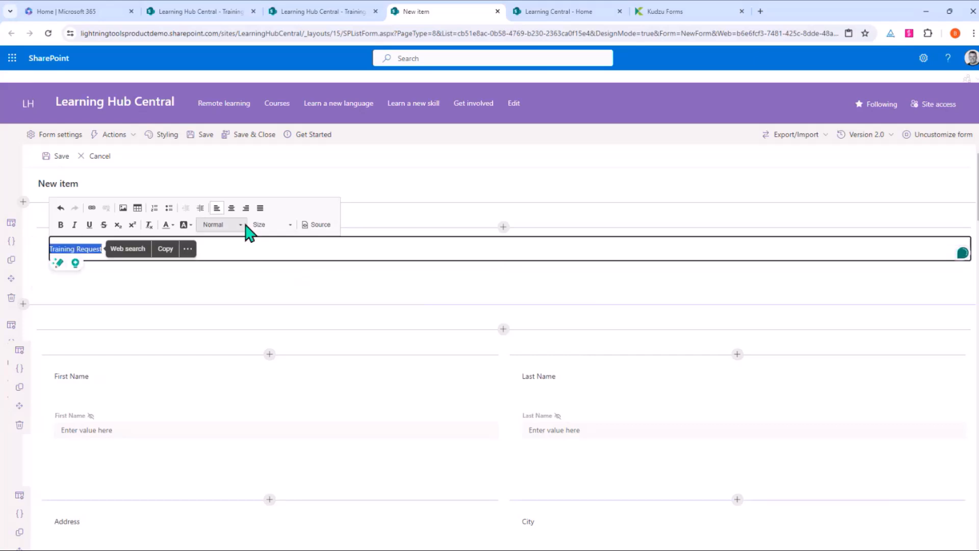
left_click(231, 207)
left_click(240, 229)
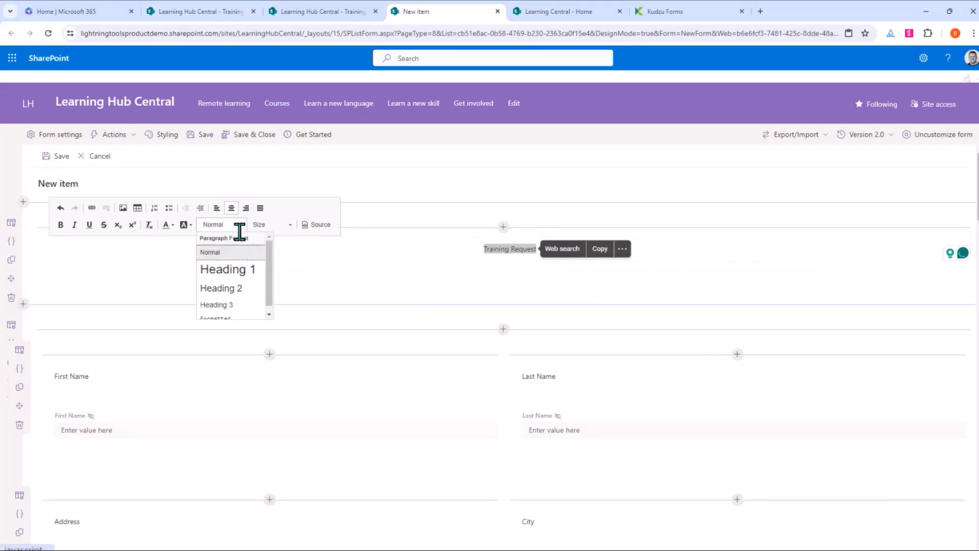
left_click(235, 269)
left_click(489, 252)
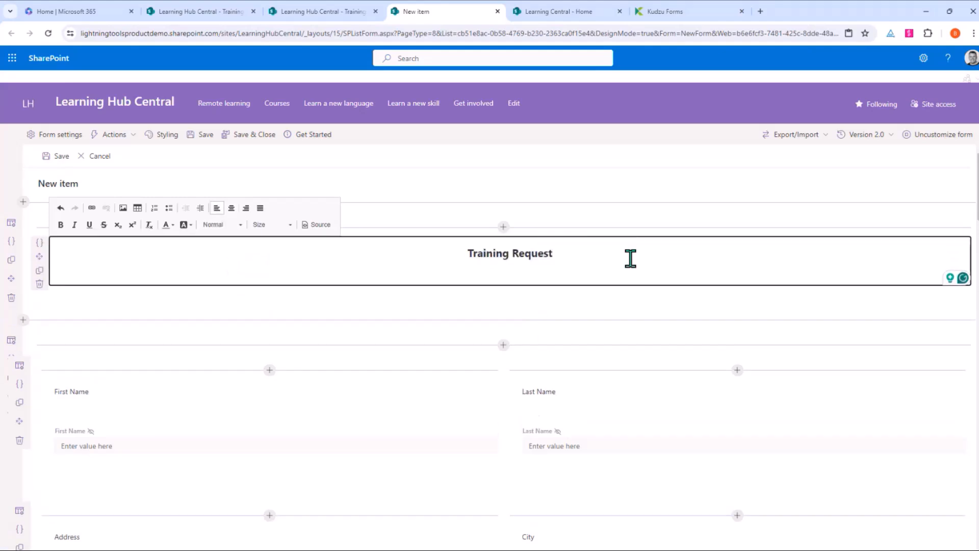
Step: Delete the leftover Approval Status text under the heading and check the block's HTML source
key("Return")
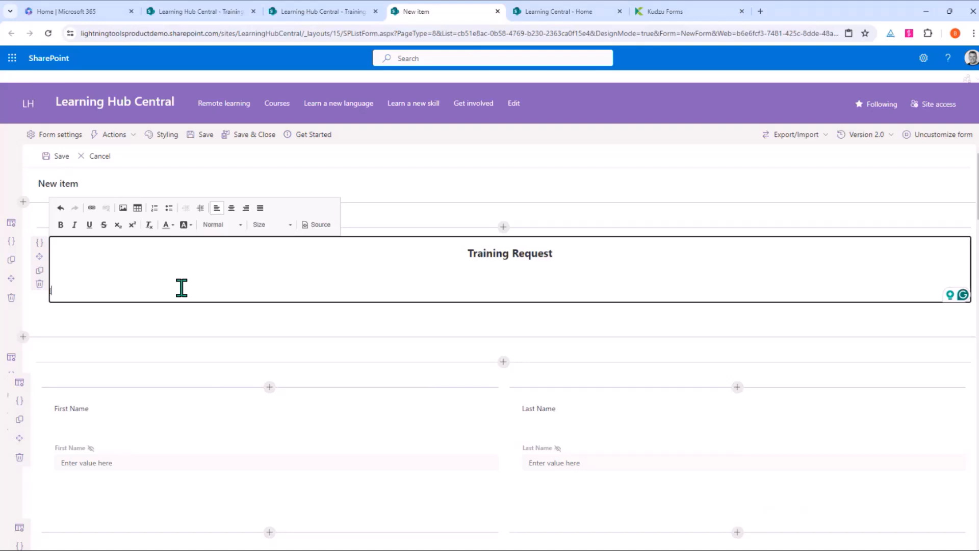
type("pproval Status]]")
left_click_drag(106, 291, 49, 291)
key("BackSpace")
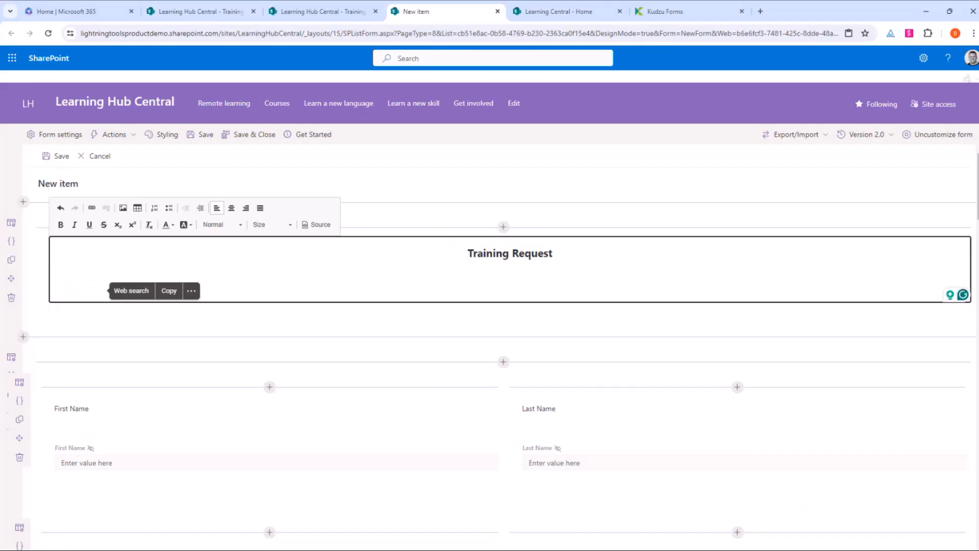
left_click(495, 294)
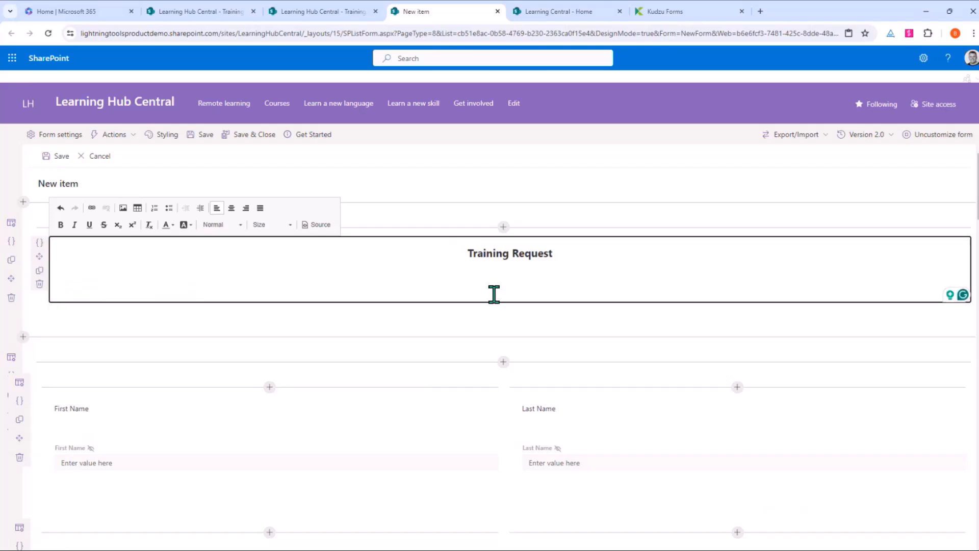
left_click(313, 226)
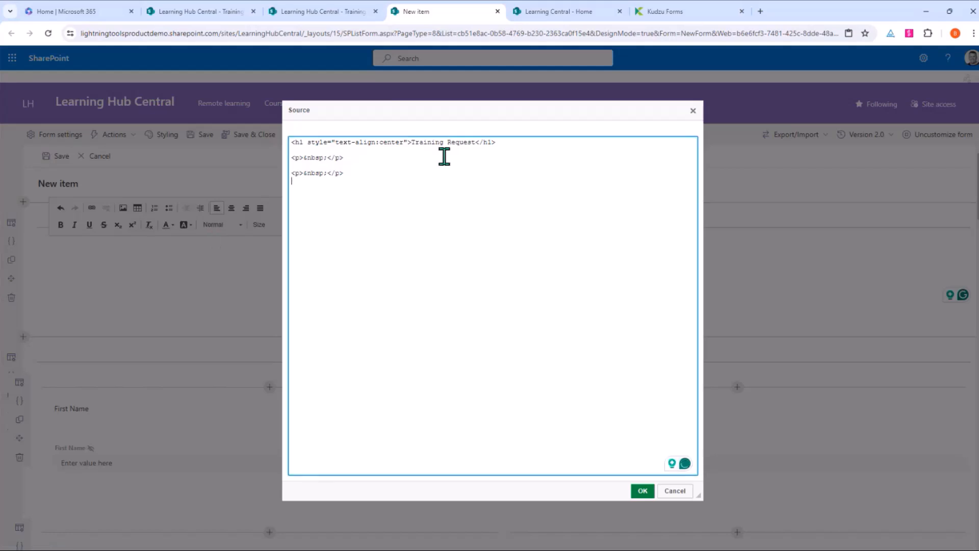
left_click(674, 491)
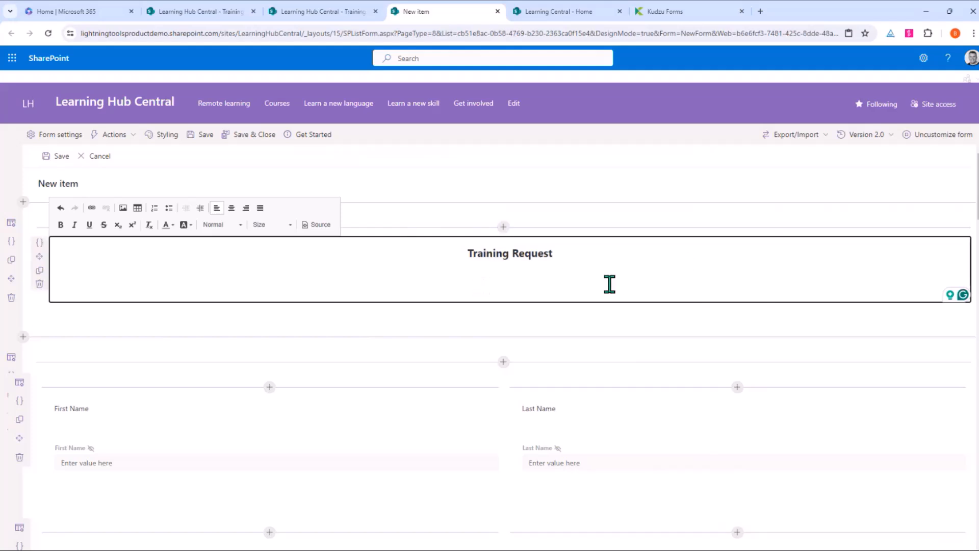
Step: Insert a Tabs container below the title and rename its tab Employee Details
left_click(504, 363)
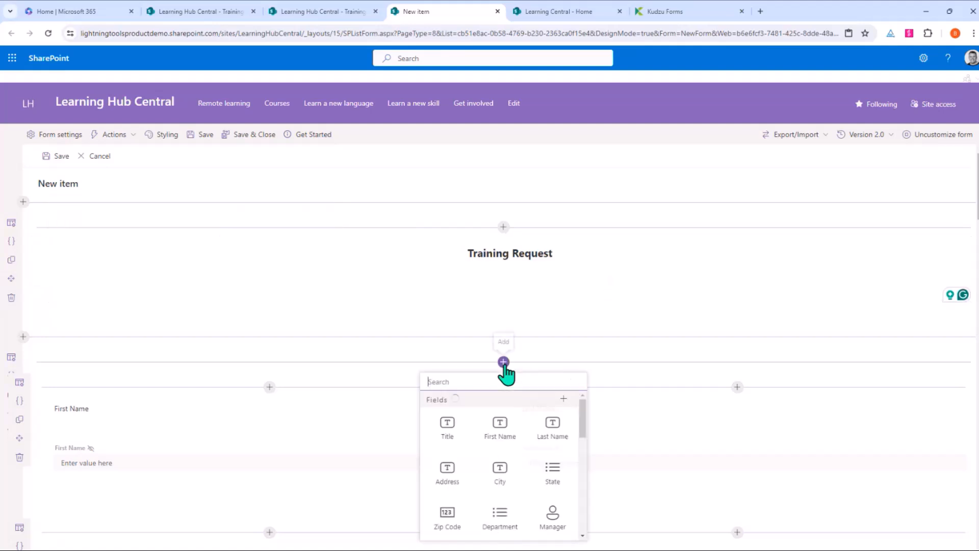
scroll(509, 431, "down", 4)
scroll(506, 428, "down", 5)
left_click(449, 484)
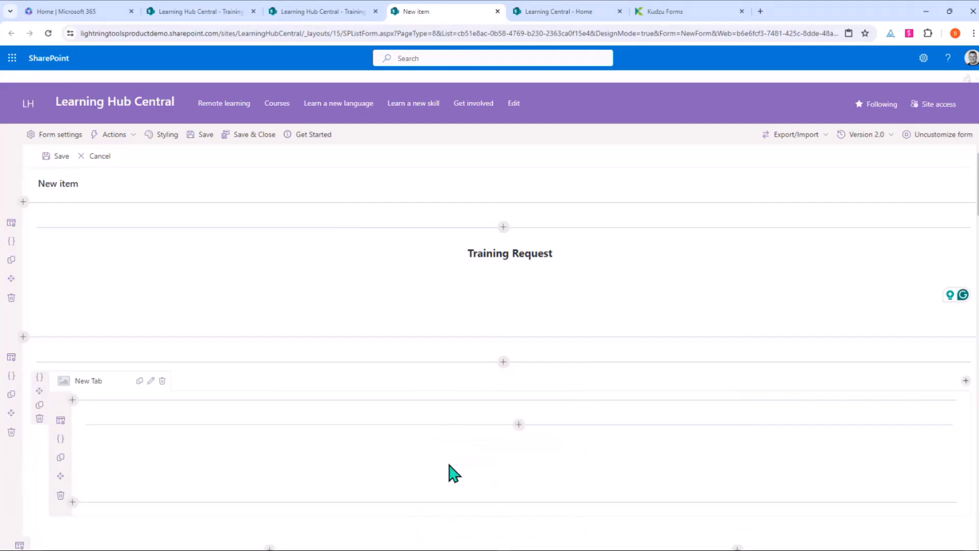
left_click(151, 380)
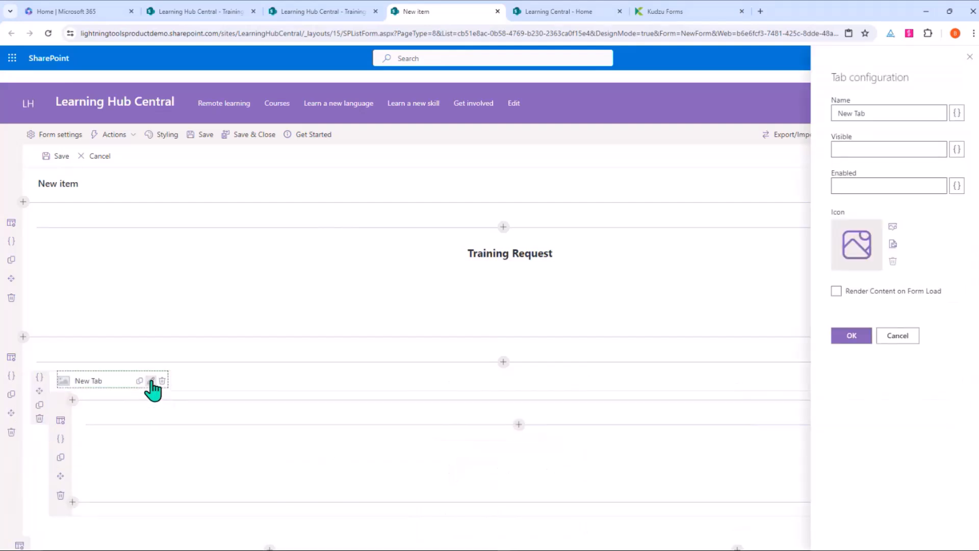
triple_click(867, 115)
type("Employee Details")
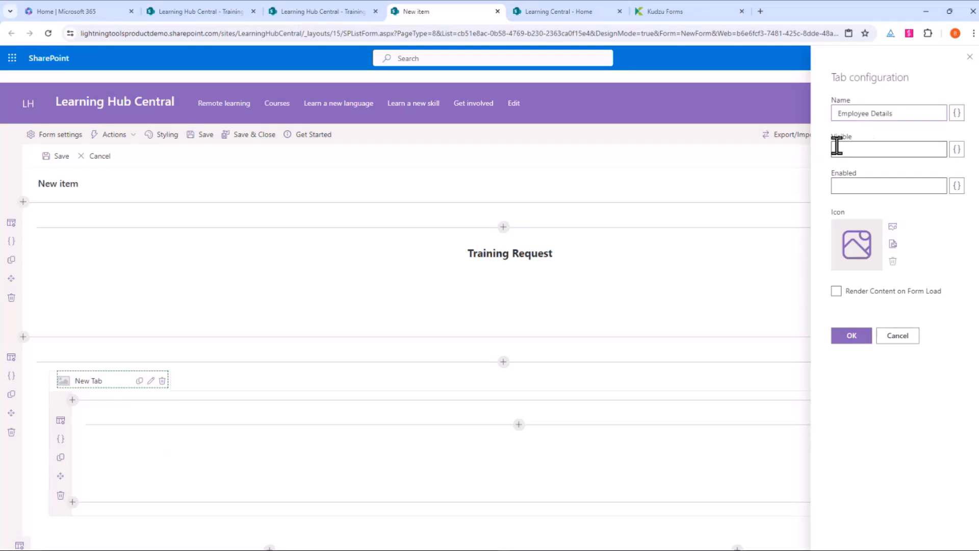
Step: Give the Employee Details tab a people icon and save the tab settings
left_click(893, 229)
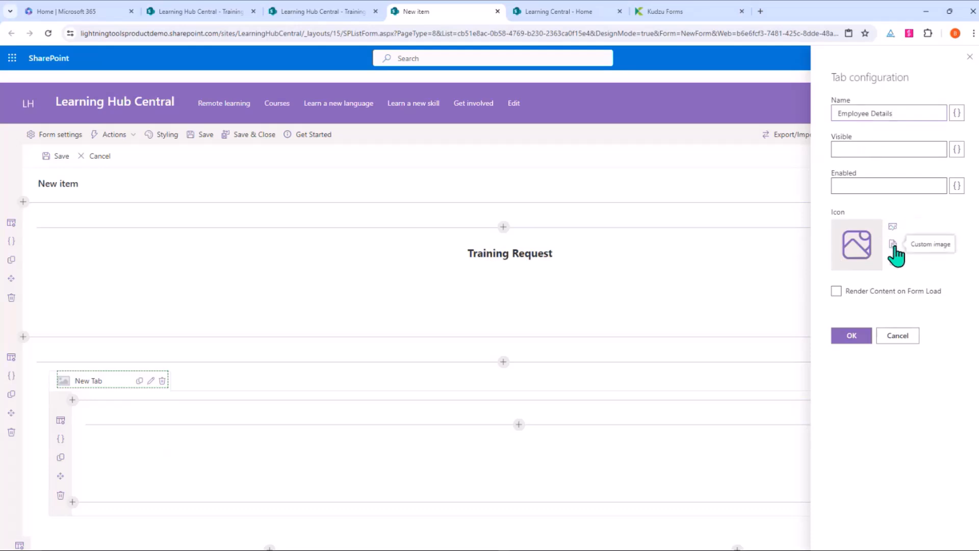
left_click(895, 250)
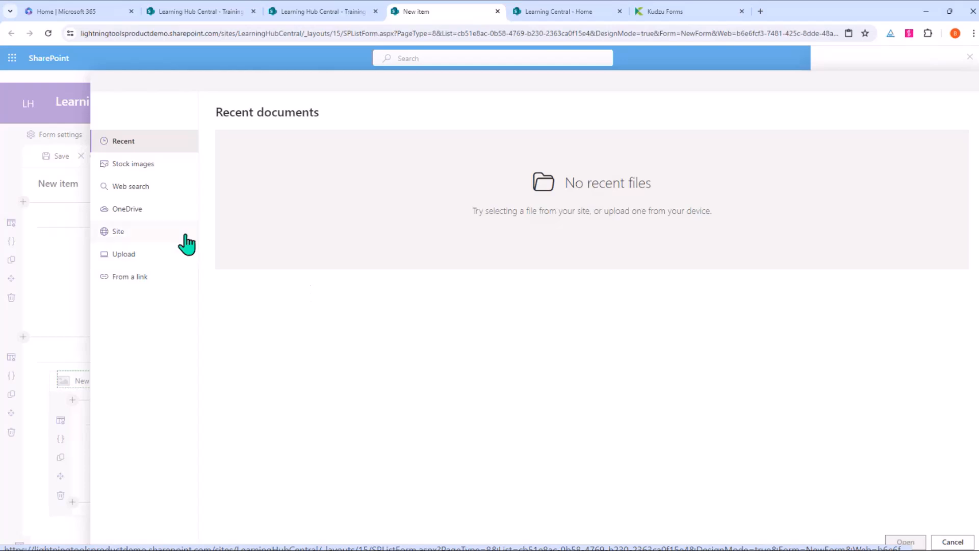
left_click(161, 171)
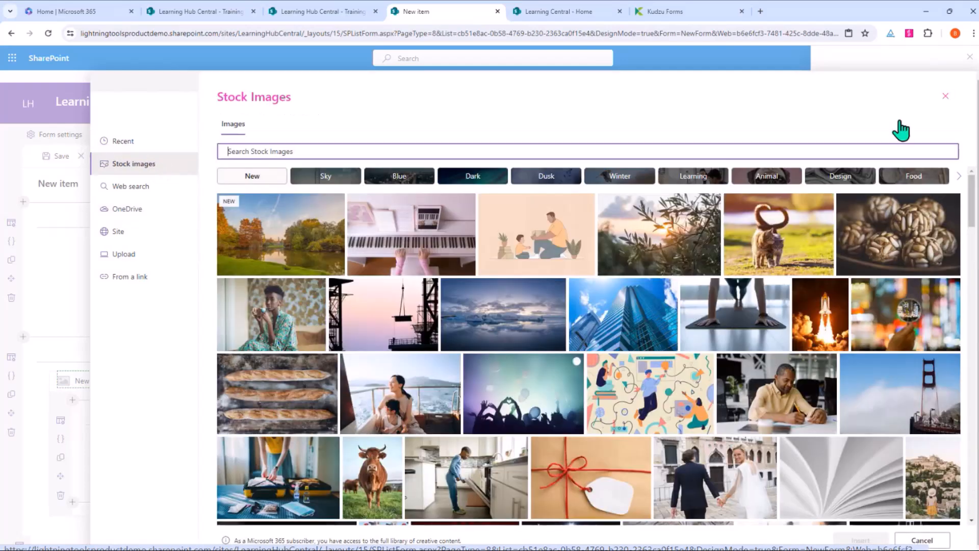
left_click(946, 98)
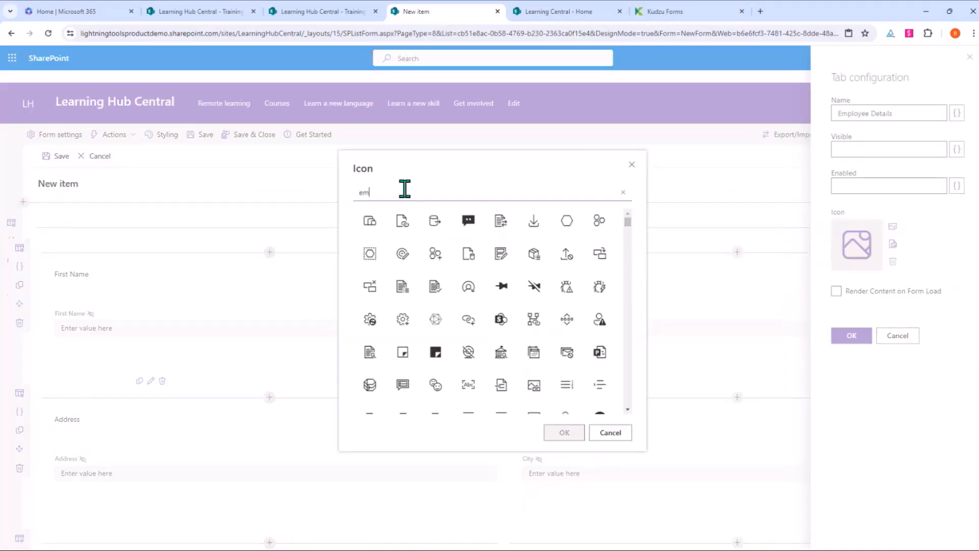
key("BackSpace")
key("BackSpace")
type("peo")
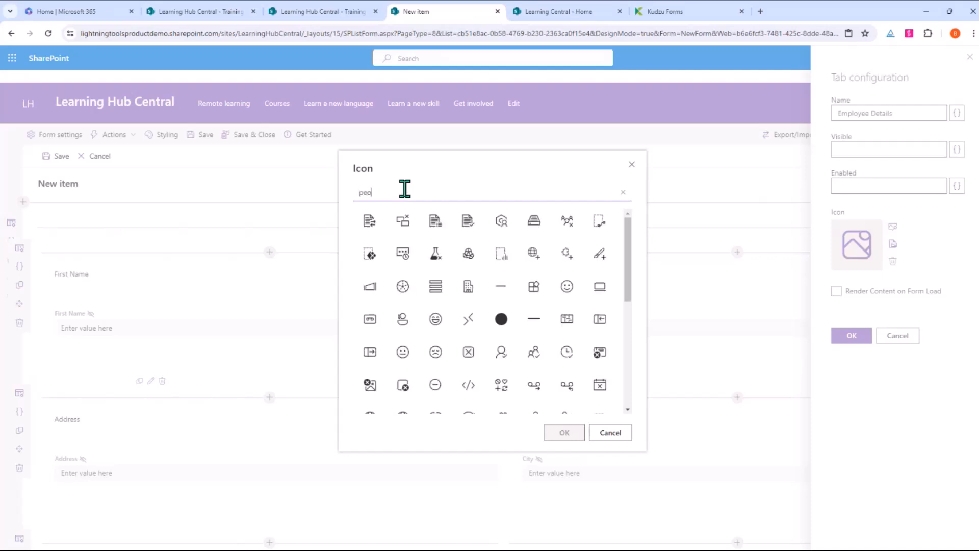
type("pl")
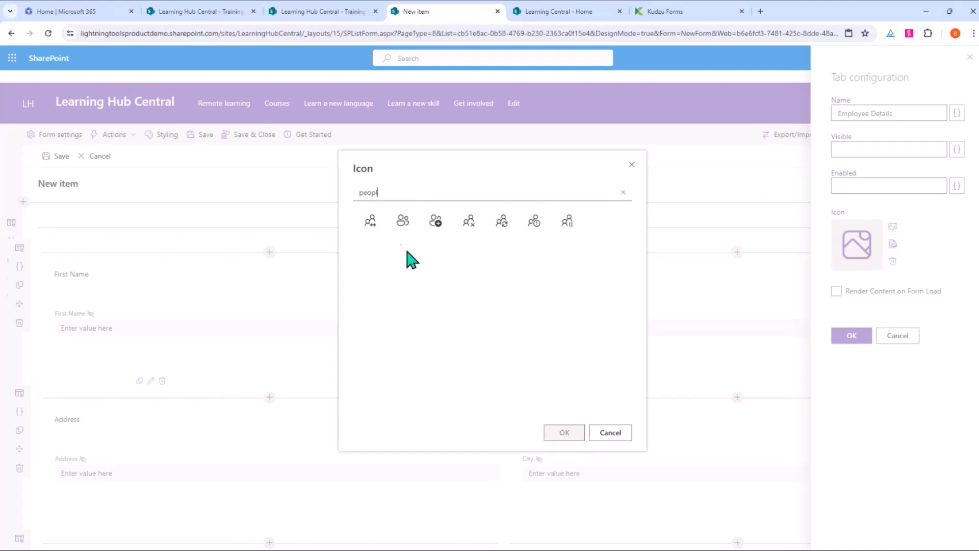
left_click(412, 233)
left_click(563, 432)
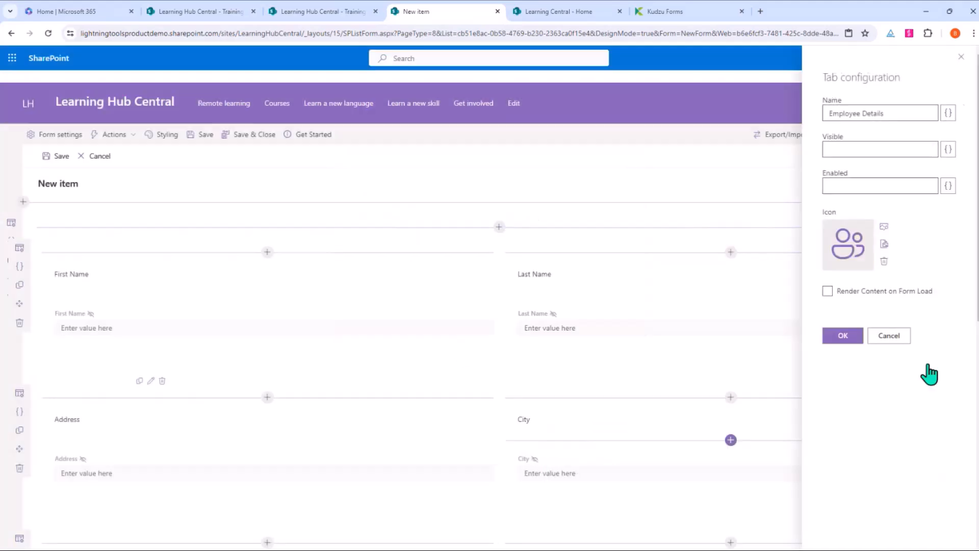
left_click(844, 338)
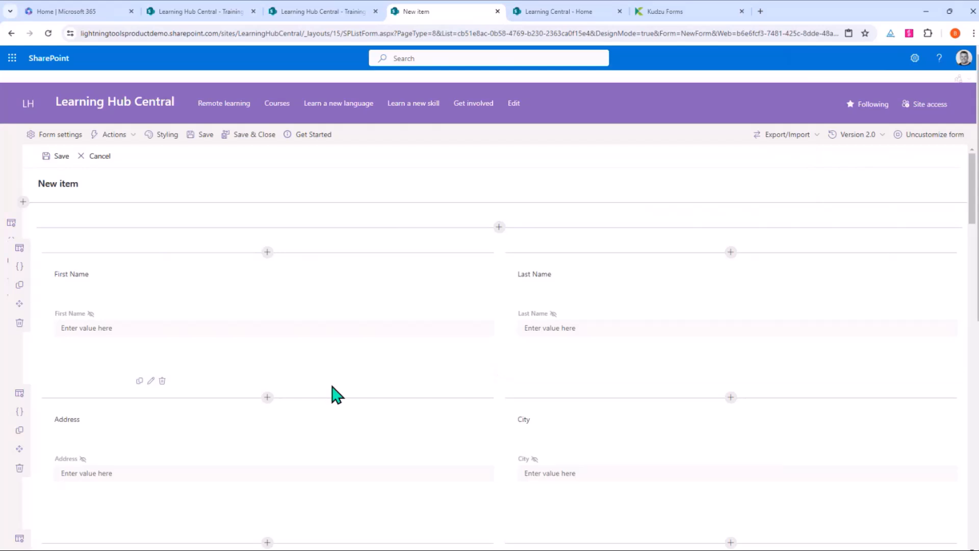
Step: Reload the form designer page
scroll(512, 359, "down", 5)
scroll(512, 359, "up", 5)
scroll(509, 291, "down", 5)
scroll(508, 299, "up", 5)
right_click(426, 225)
left_click(474, 263)
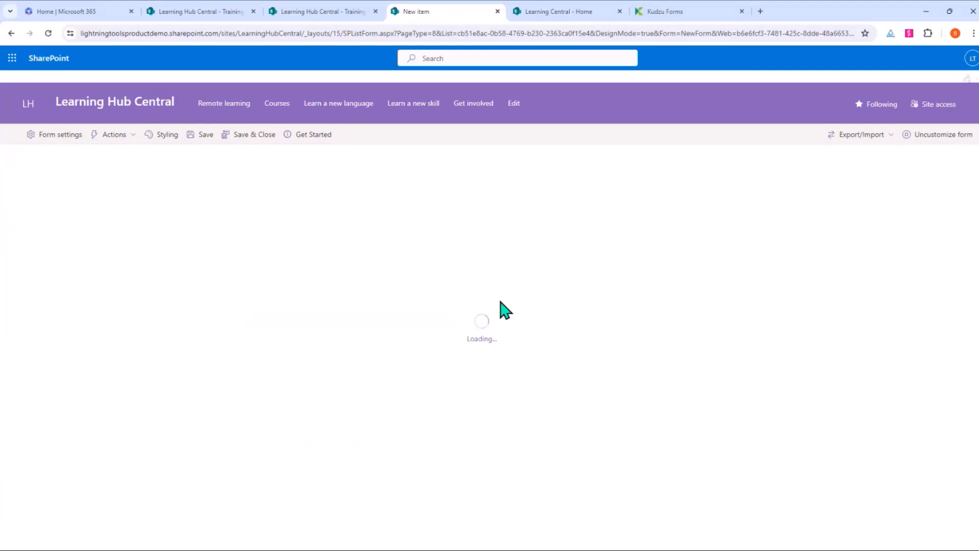
Step: Insert a Tabs control into the top section and name its tab Employee Details
left_click(498, 230)
scroll(503, 360, "down", 5)
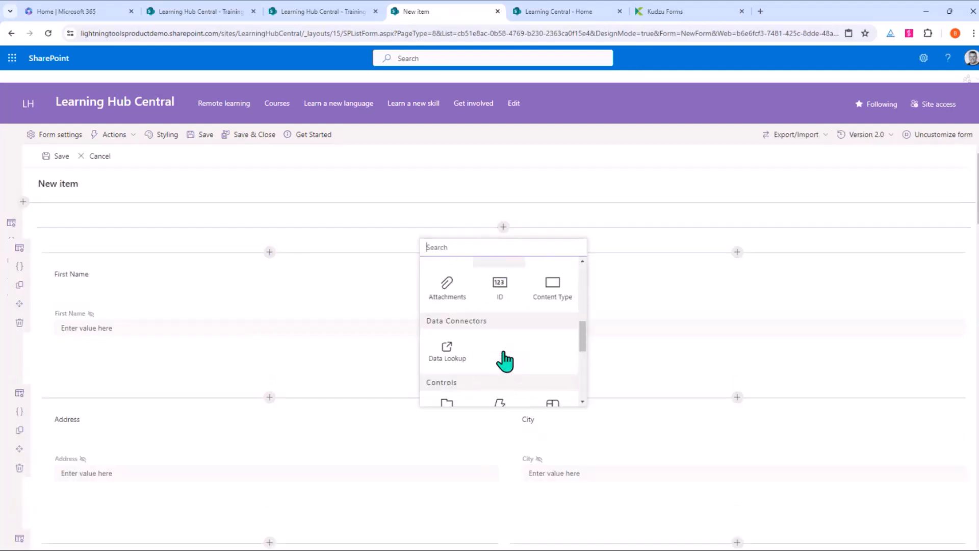
scroll(505, 361, "down", 2)
left_click(460, 351)
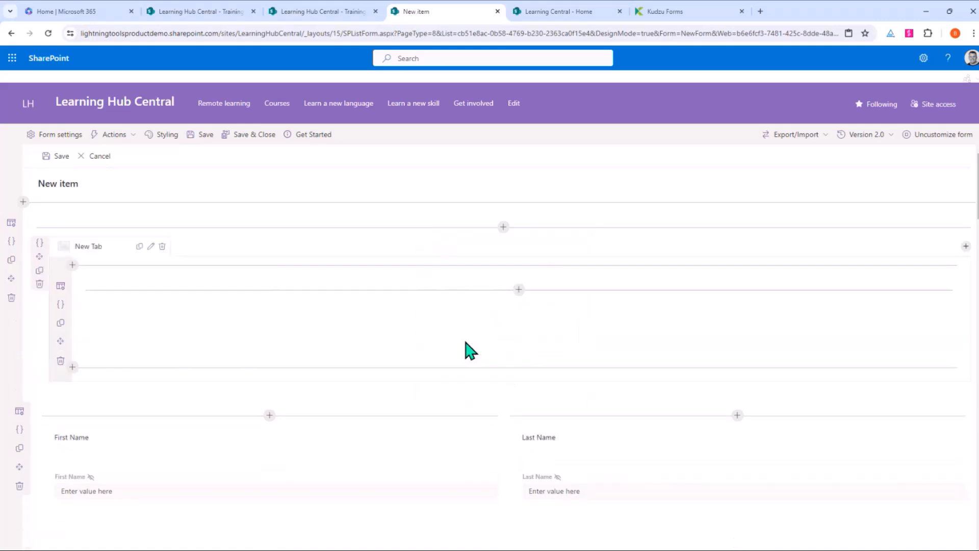
left_click(217, 278)
triple_click(866, 110)
type("Employee Details")
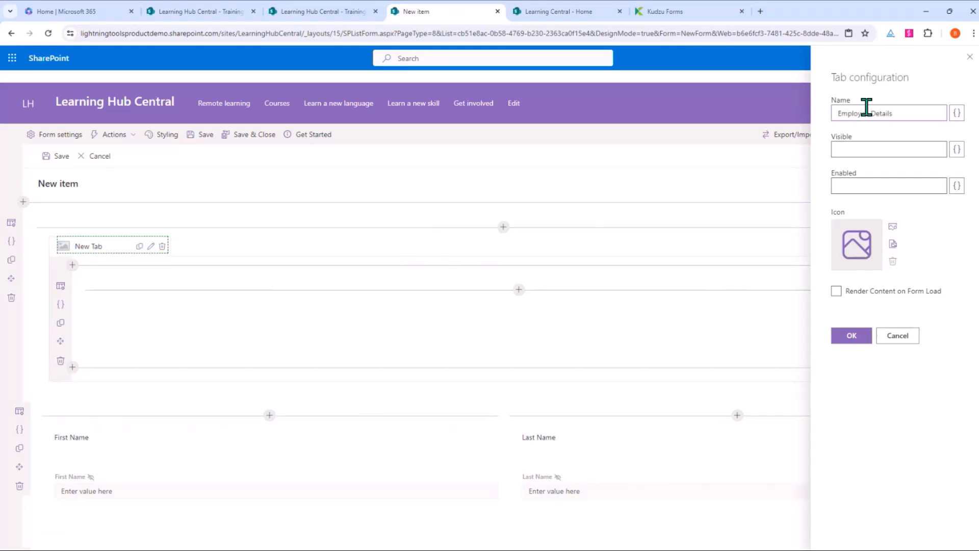
left_click(849, 338)
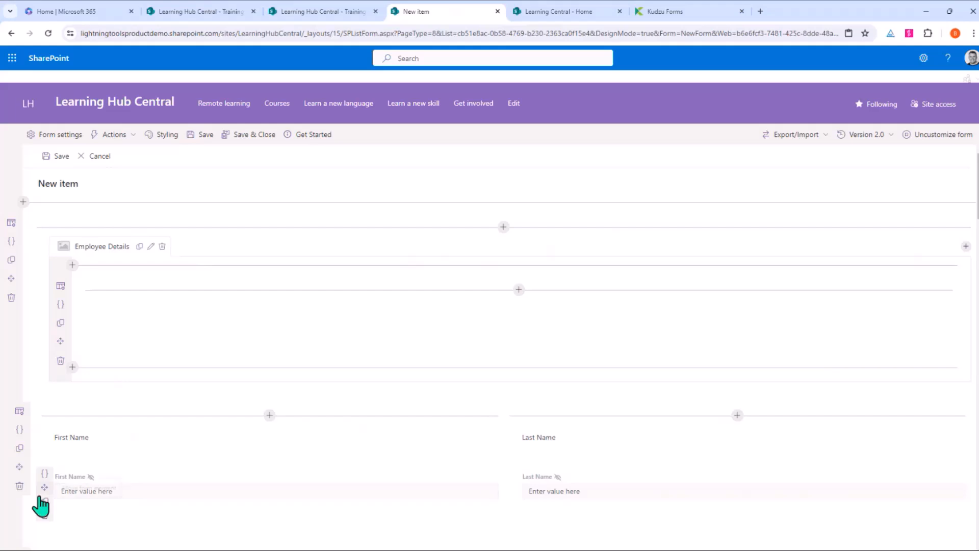
Step: Place First Name and Last Name in the tab with a one-third left row layout
left_click_drag(44, 488, 192, 332)
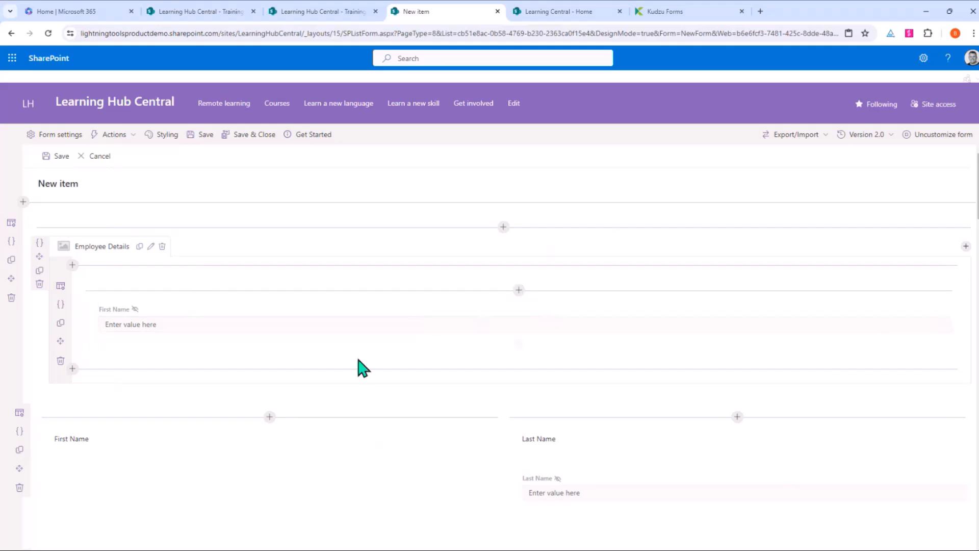
left_click(69, 288)
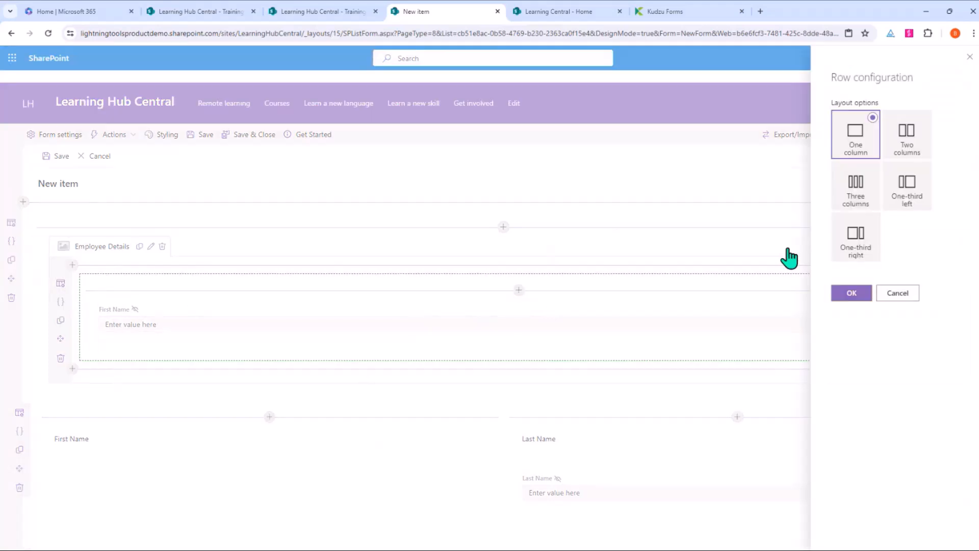
left_click(920, 209)
left_click(849, 294)
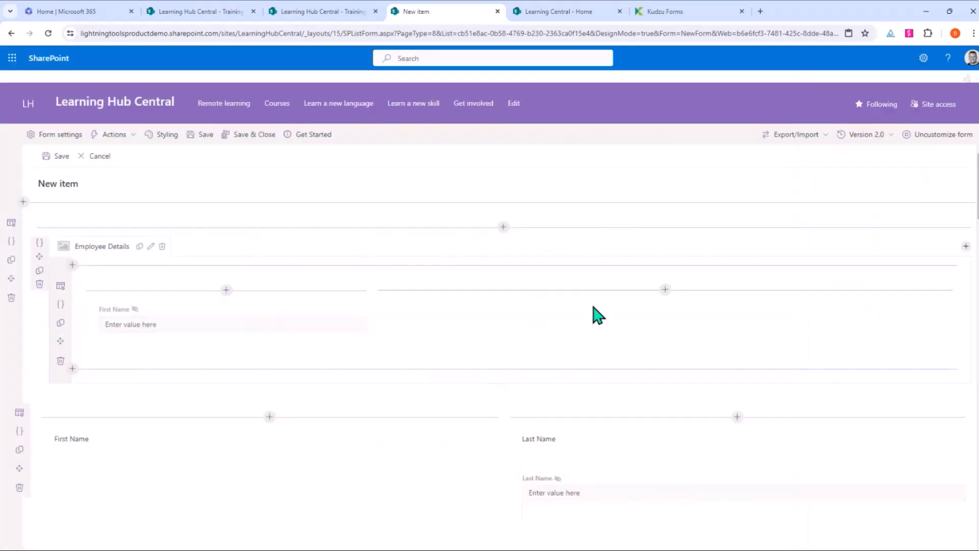
left_click_drag(511, 491, 479, 356)
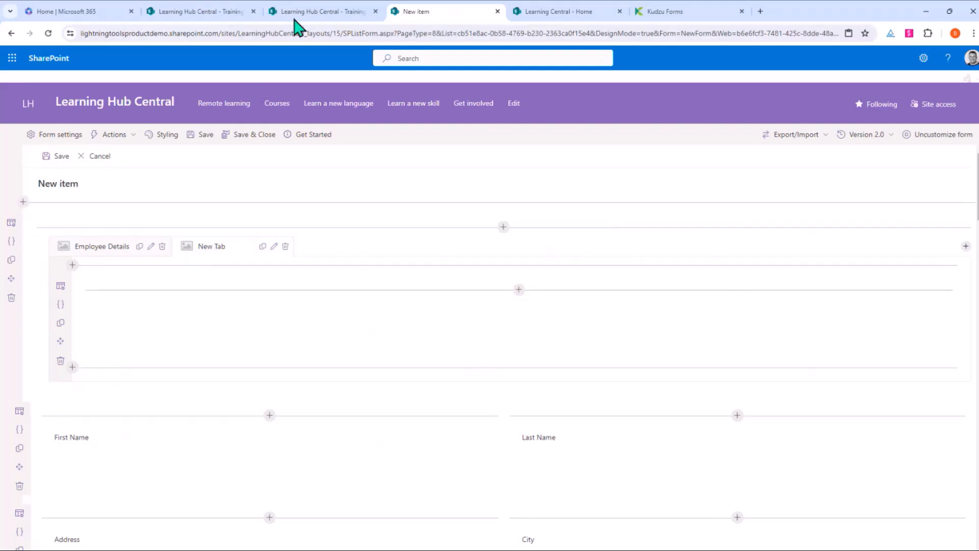
mouse_move(314, 18)
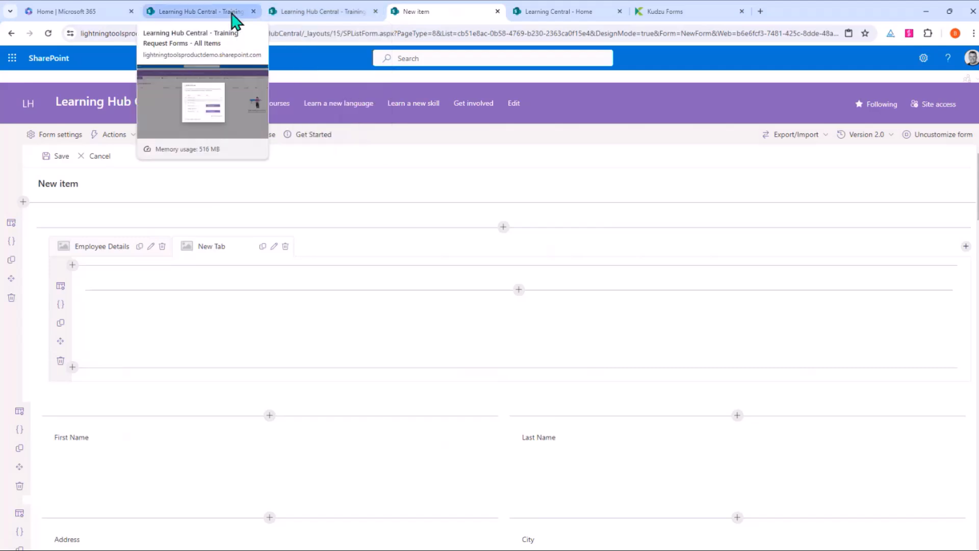
Step: On Learning Central, open the Employee Training Request Forms list from Site contents
left_click(585, 15)
left_click(923, 58)
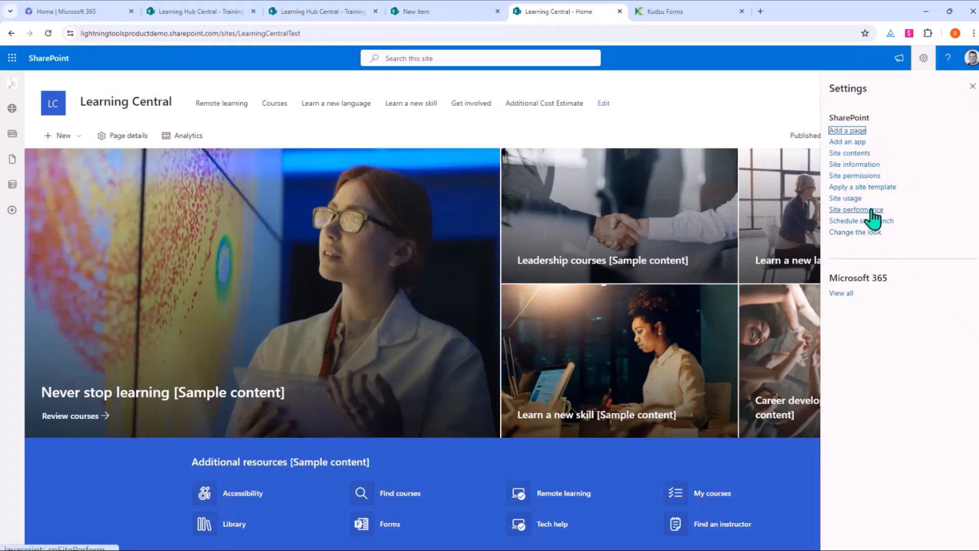
left_click(849, 154)
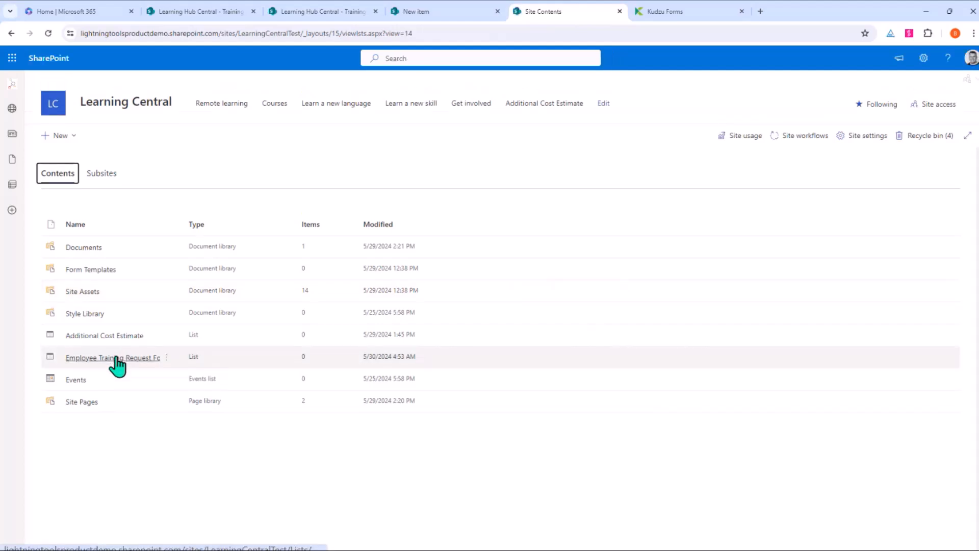
left_click(116, 364)
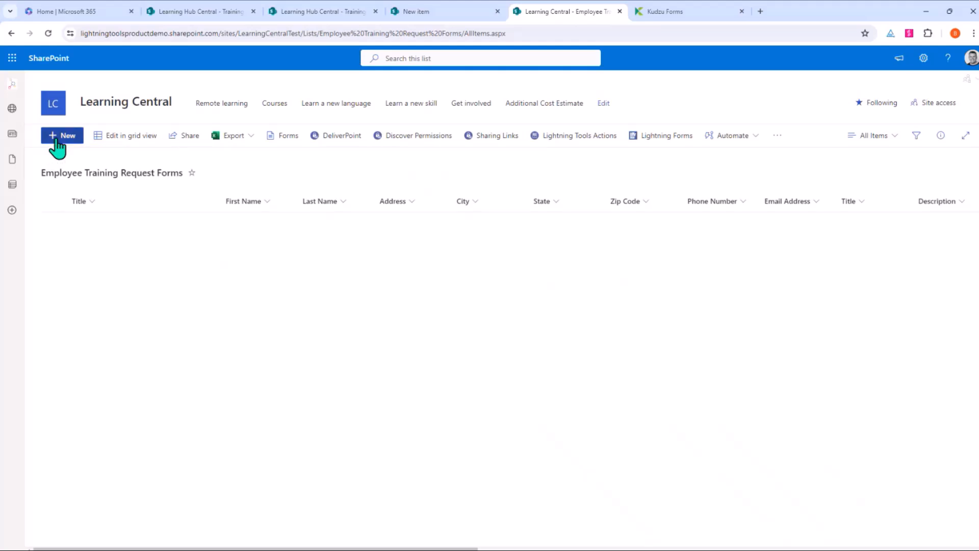
Step: Preview a new item's Employee Details, Manager, Reason for Training and Approval tabs, then cancel
left_click(57, 146)
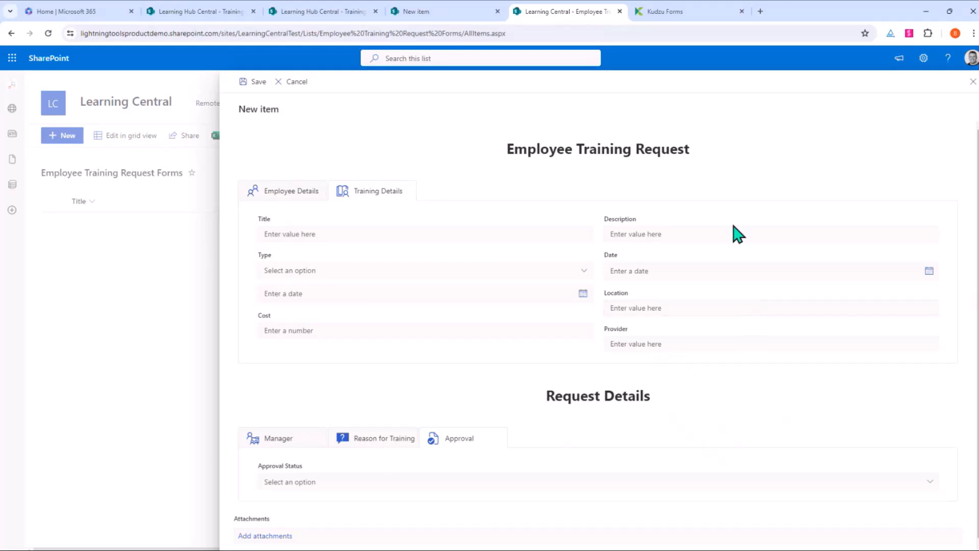
scroll(557, 240, "down", 1)
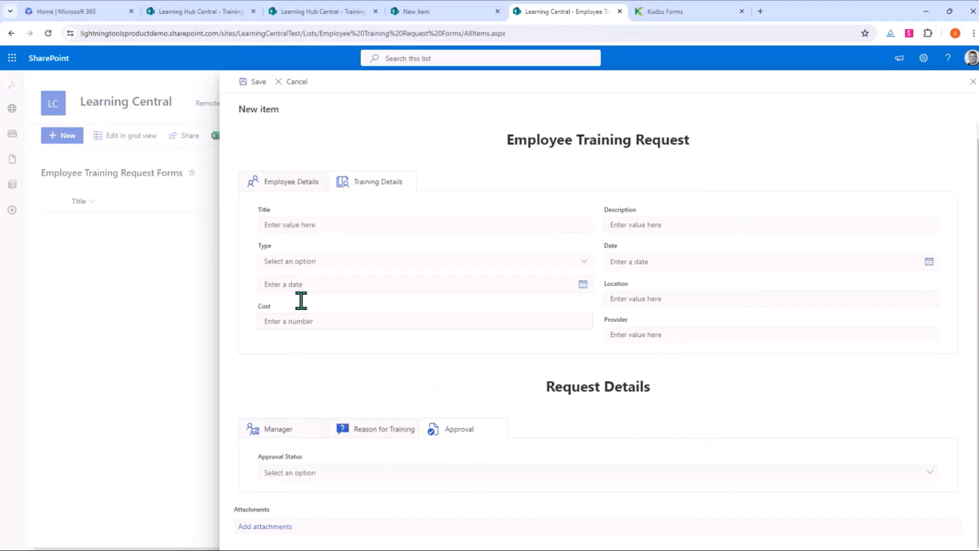
left_click(299, 185)
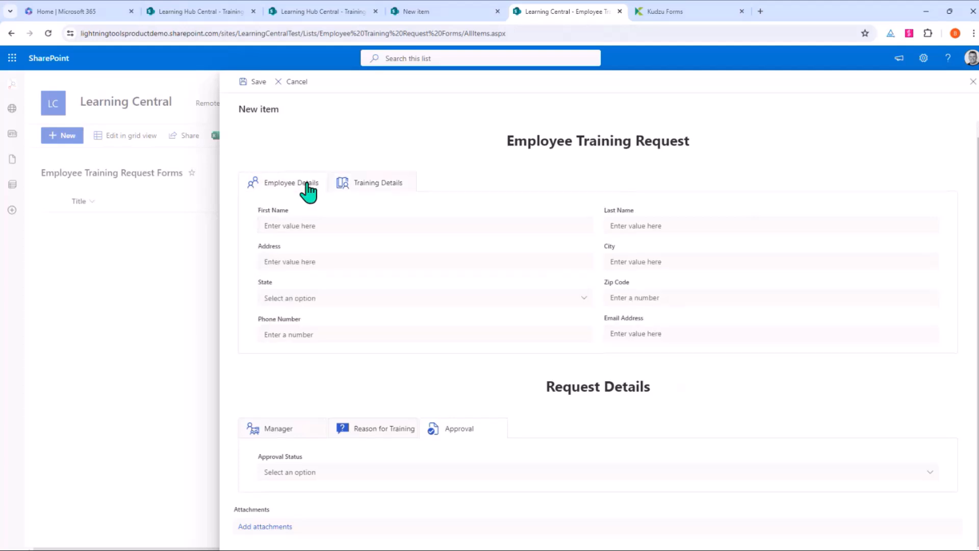
left_click(292, 435)
left_click(359, 445)
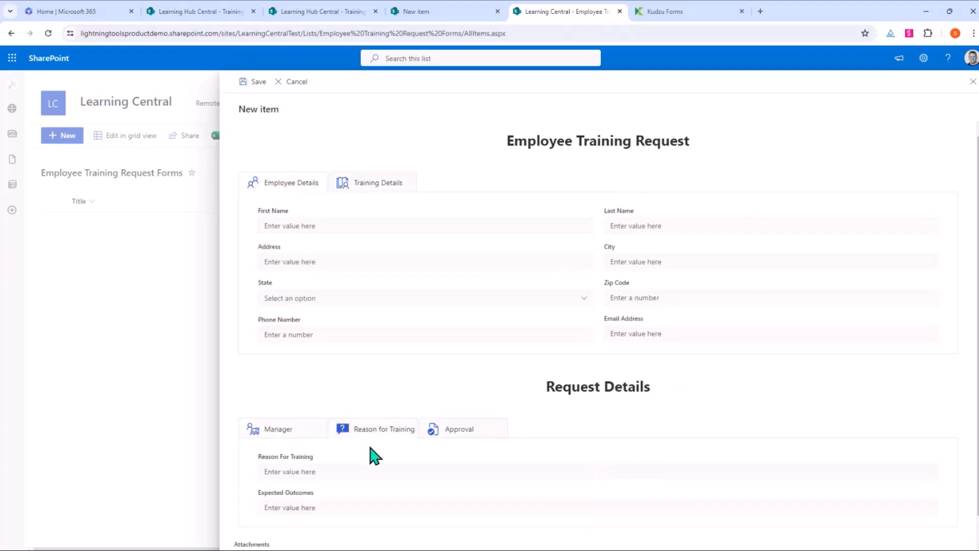
left_click(435, 437)
left_click(321, 436)
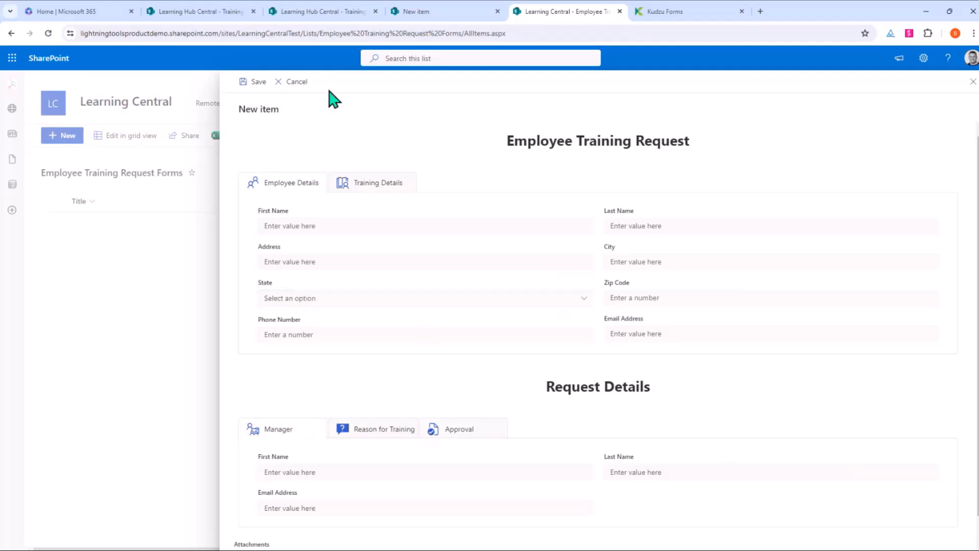
left_click(304, 83)
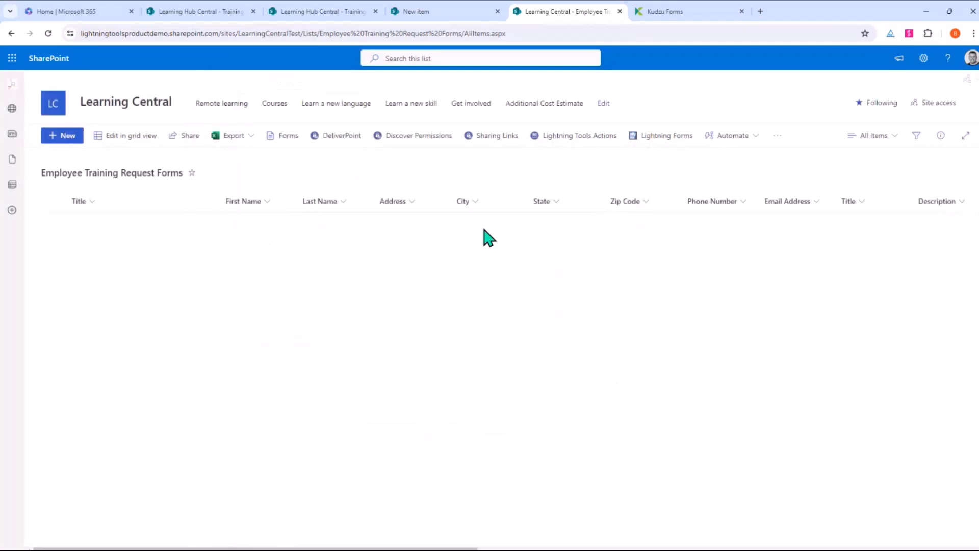
Step: Edit the customized NewForm.aspx in Lightning Forms and show the Actions types
left_click(685, 152)
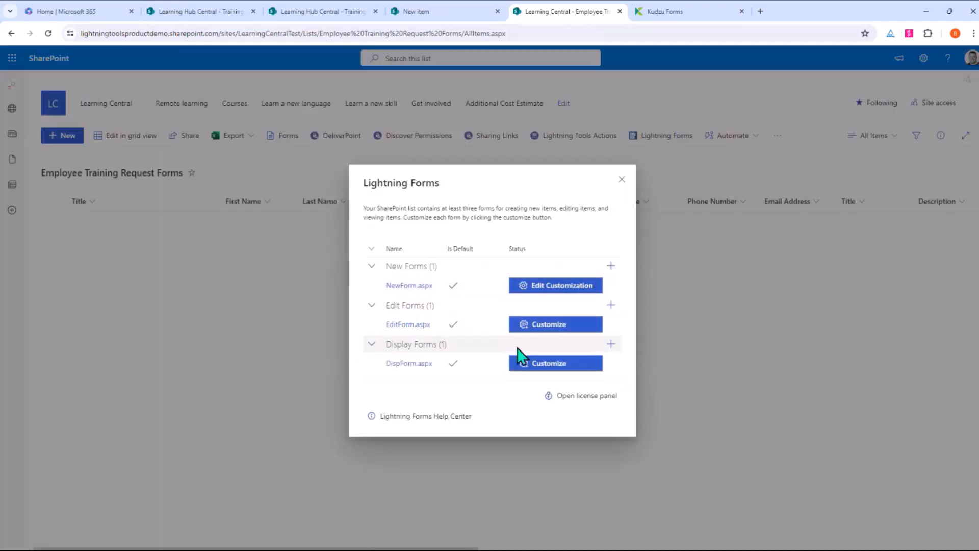
left_click(597, 287)
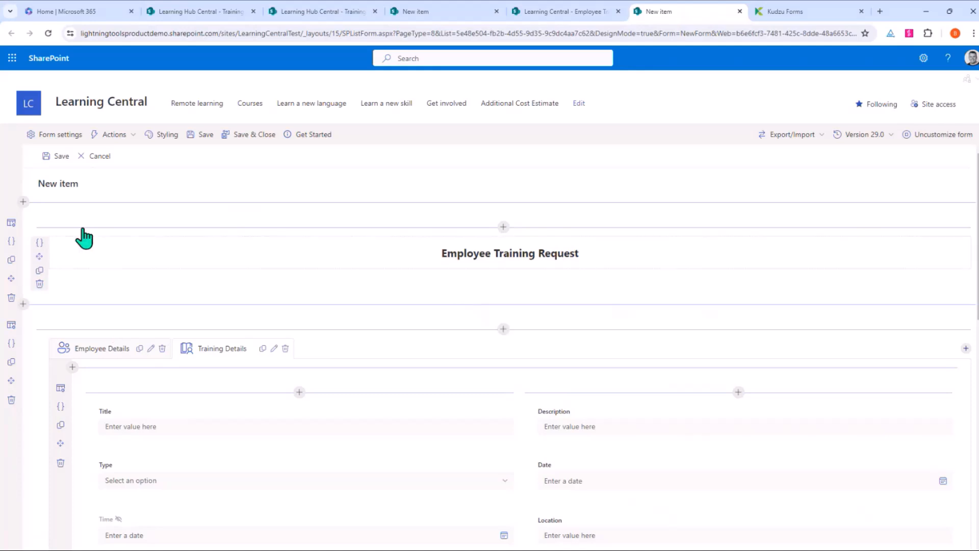
left_click(129, 147)
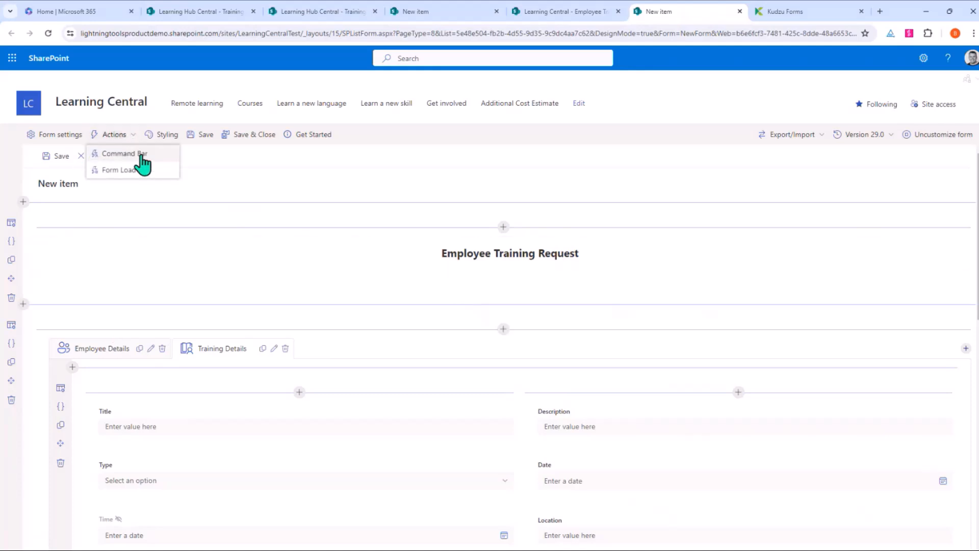
Step: Add a Command Bar action named 'Submit Training Application' using the send icon
left_click(142, 156)
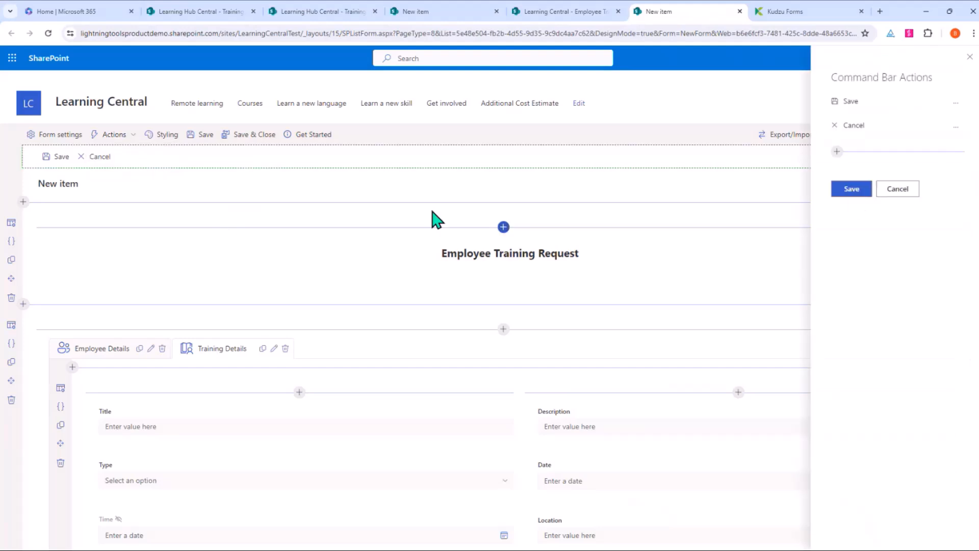
left_click(837, 152)
type("Submit Training Application")
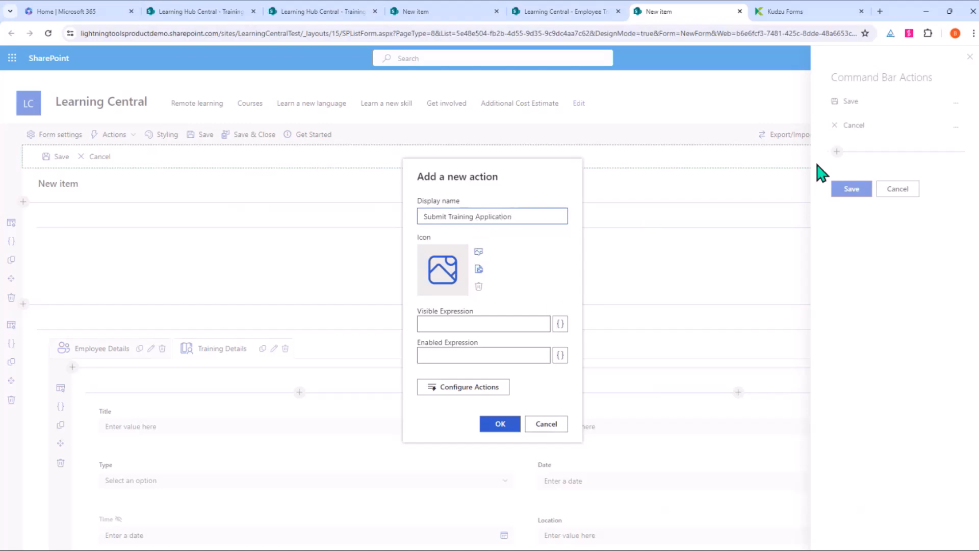
left_click(471, 295)
type("send")
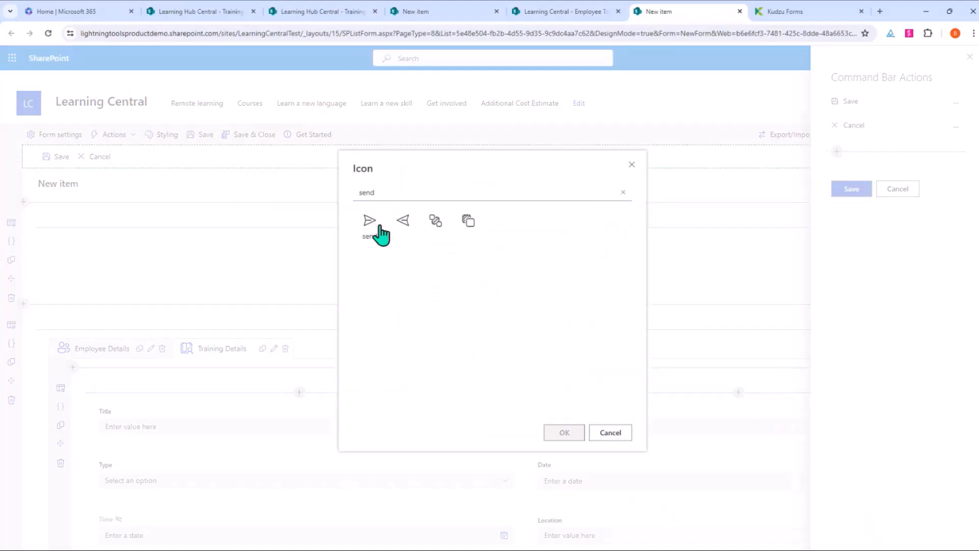
left_click(377, 228)
left_click(564, 433)
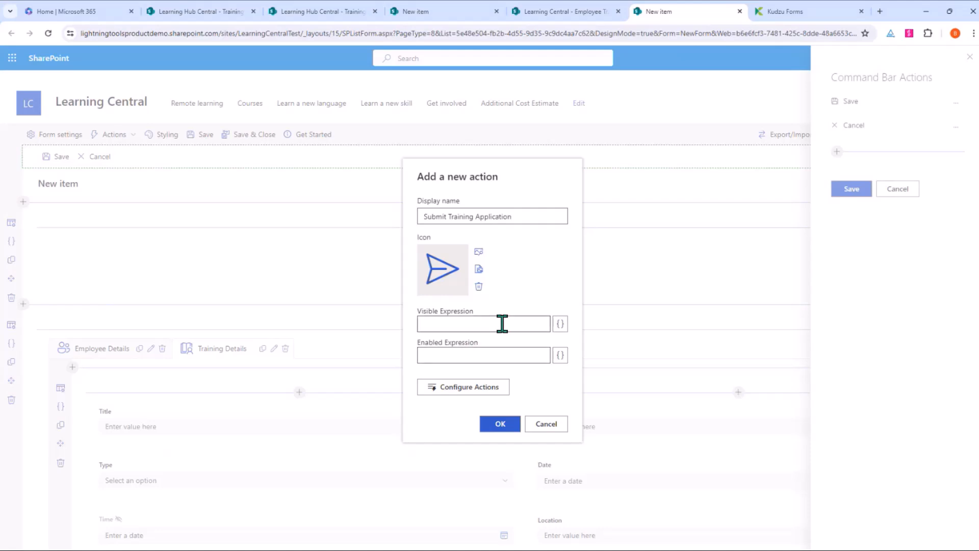
Step: Open the button's On Click action steps and view the variables window without changing anything
left_click(452, 388)
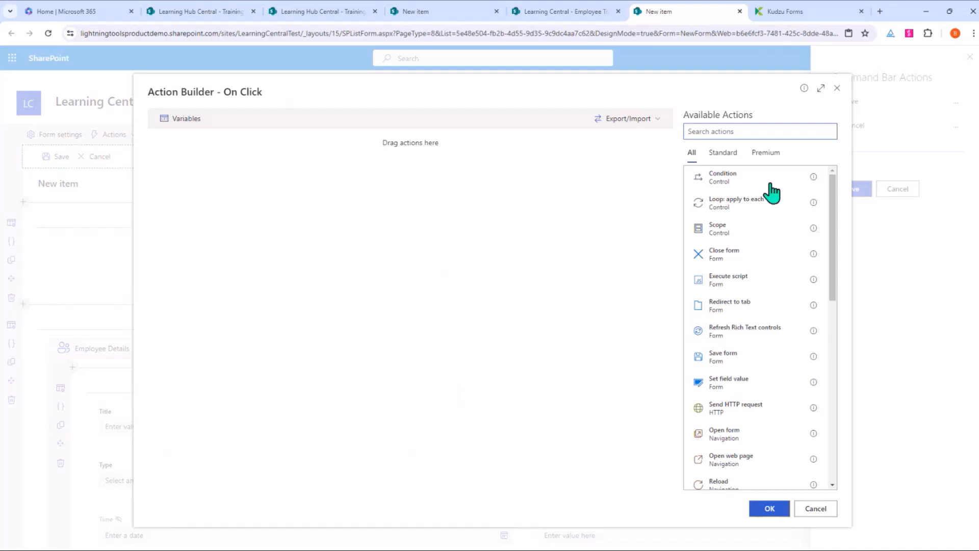
scroll(730, 354, "down", 6)
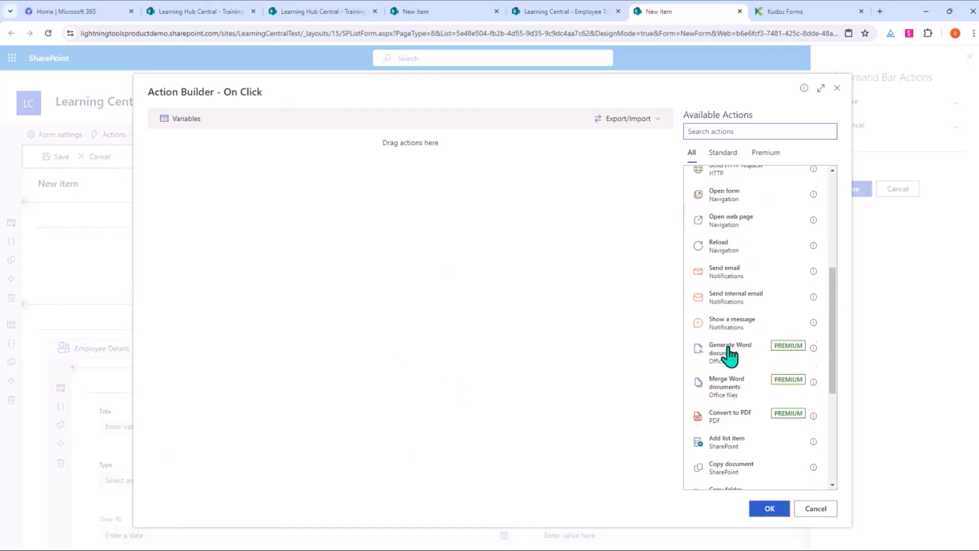
scroll(722, 387, "down", 3)
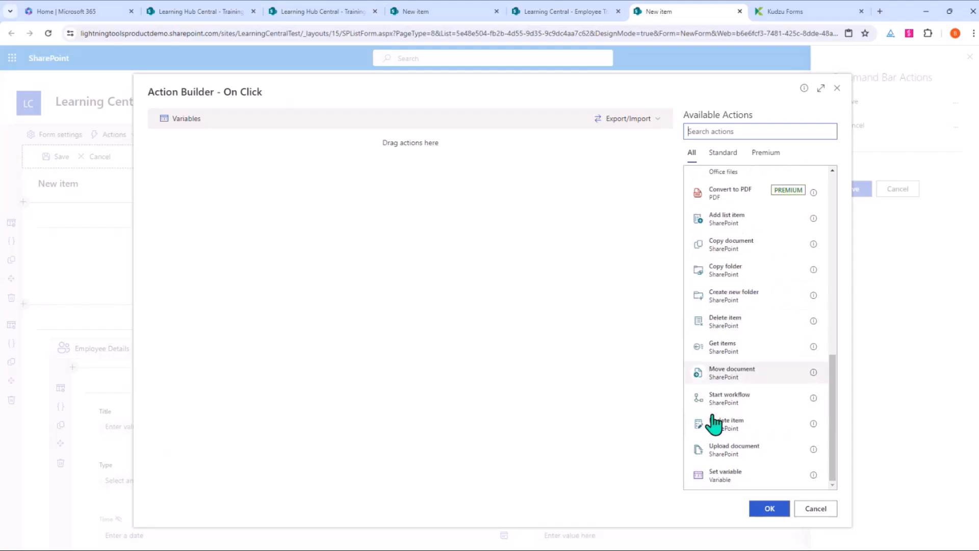
scroll(716, 424, "up", 10)
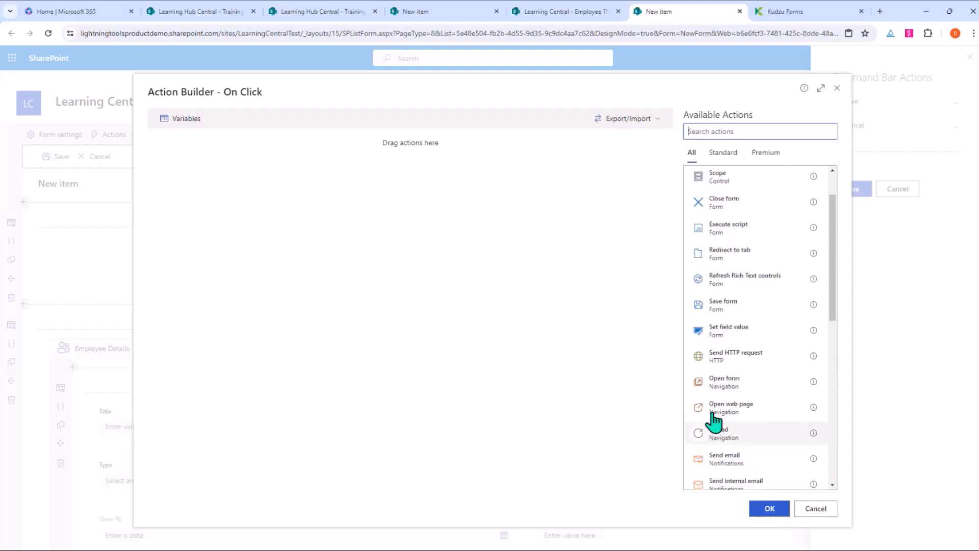
scroll(714, 421, "up", 2)
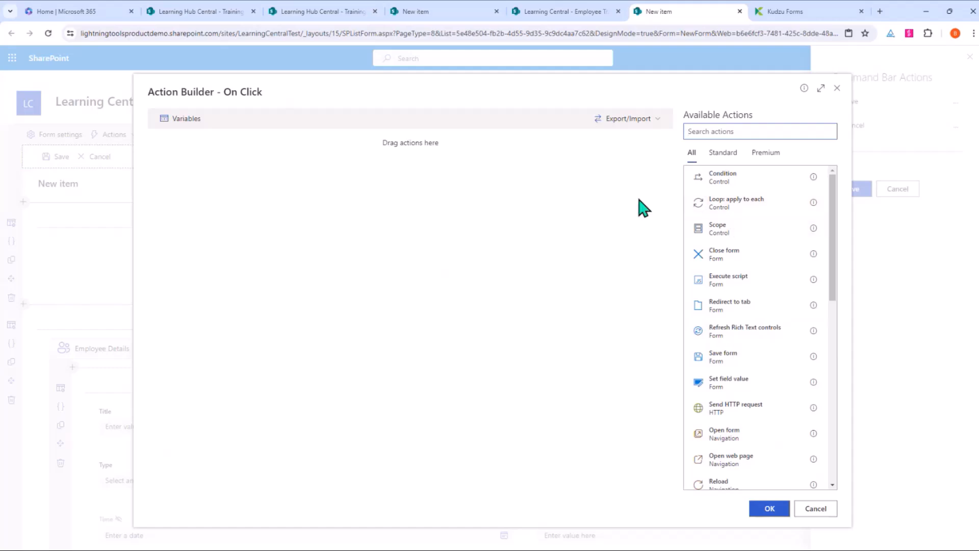
left_click(185, 122)
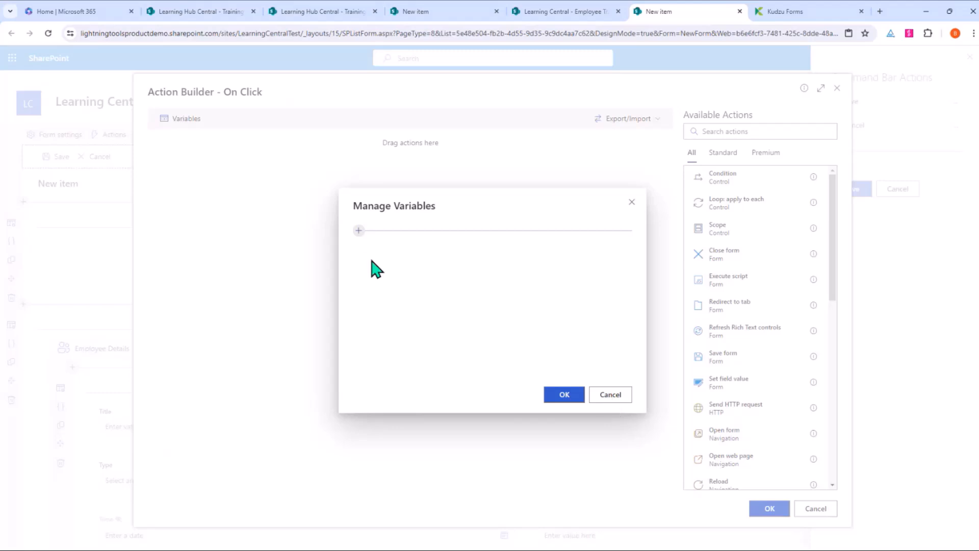
left_click(618, 397)
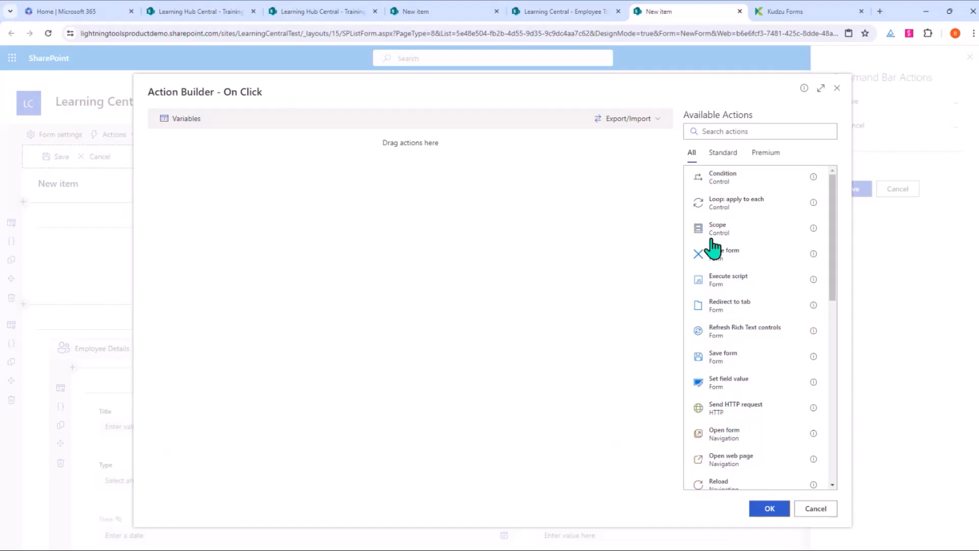
Step: Add a Scope block and place a Save form action as its first step
left_click(726, 232)
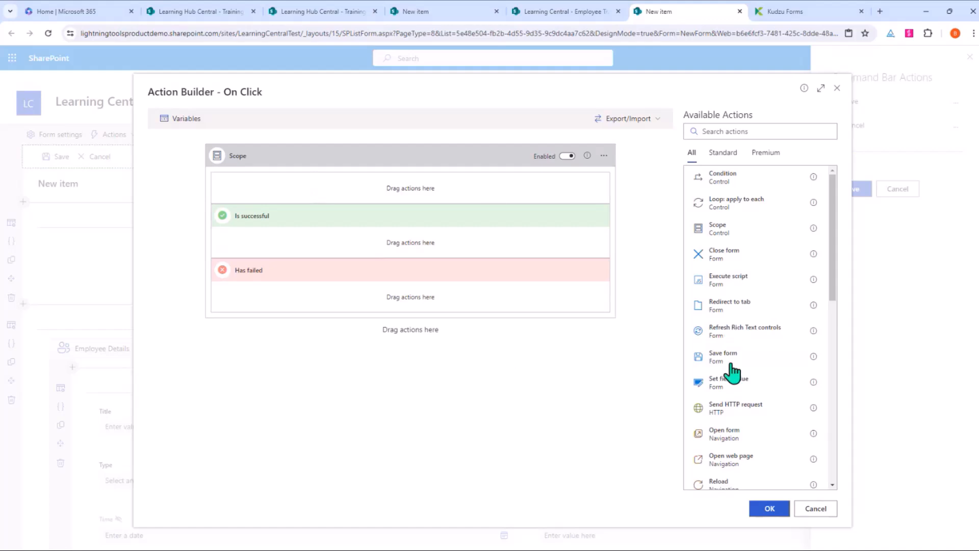
left_click_drag(732, 363, 356, 200)
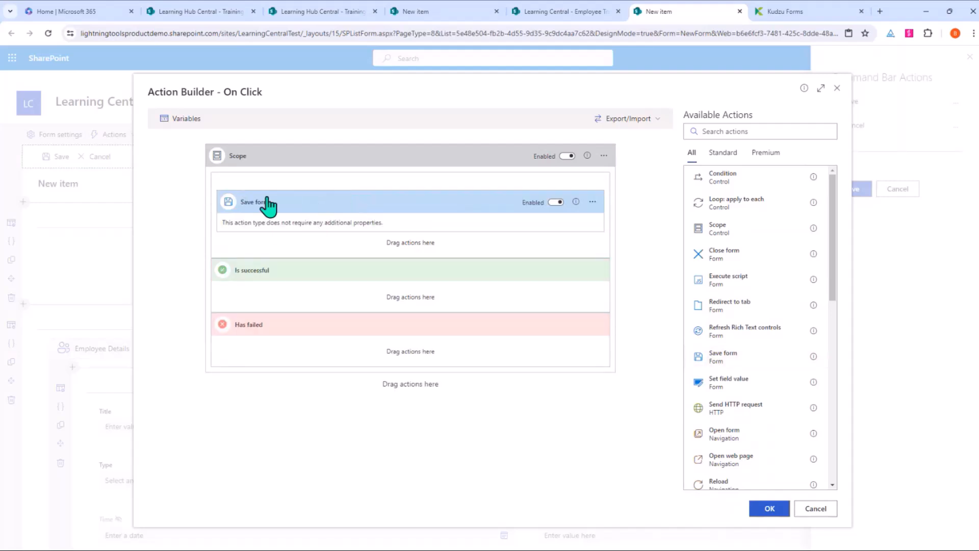
scroll(773, 443, "down", 3)
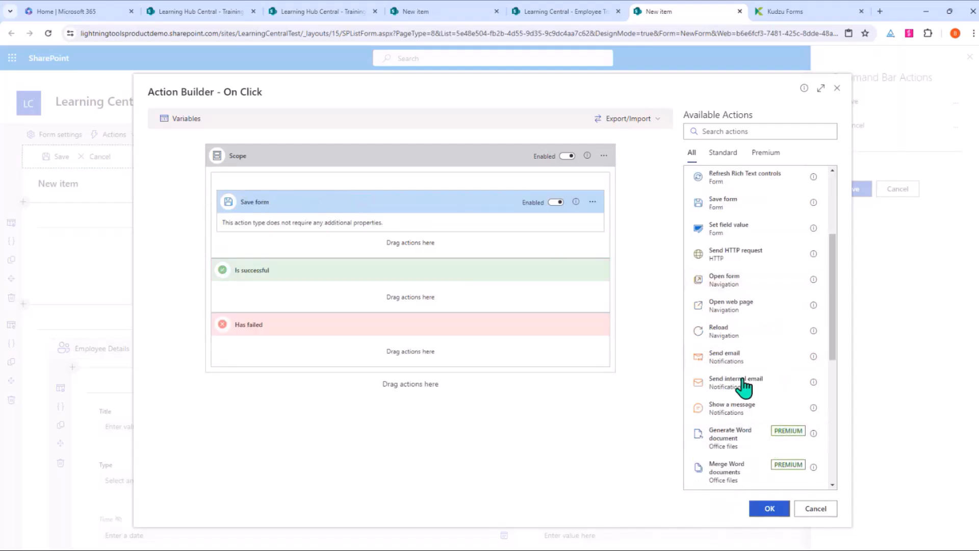
Step: Add a Send email step right after Save form
left_click_drag(739, 357, 421, 252)
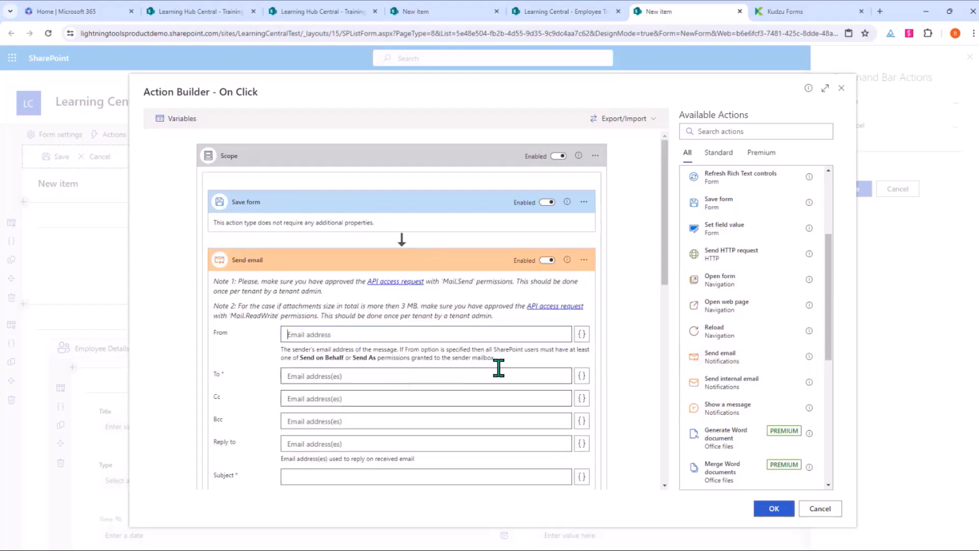
scroll(586, 374, "down", 10)
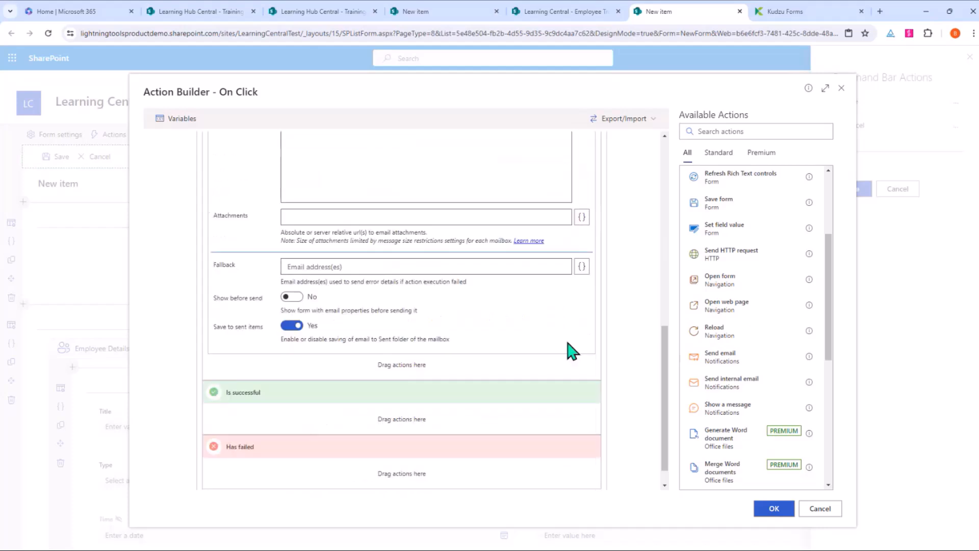
scroll(462, 389, "down", 1)
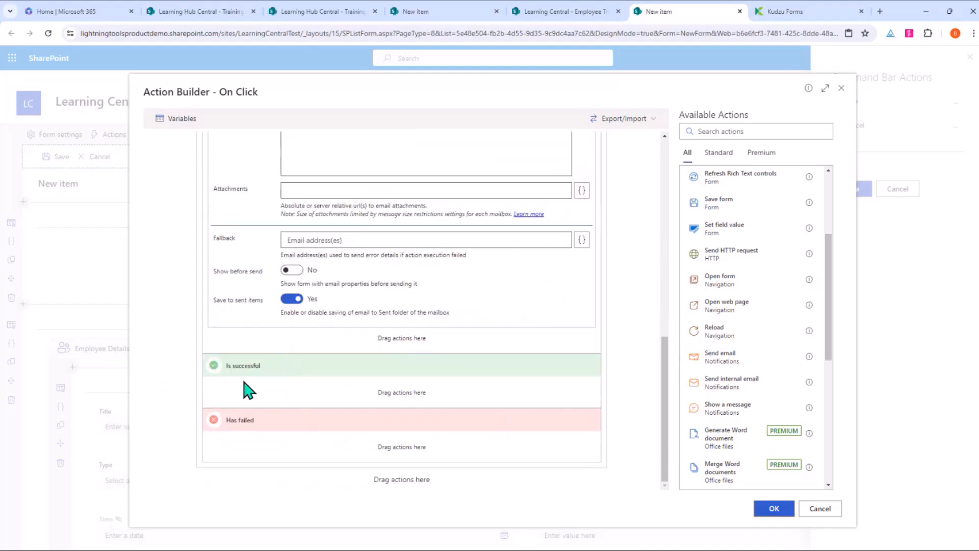
scroll(771, 322, "down", 3)
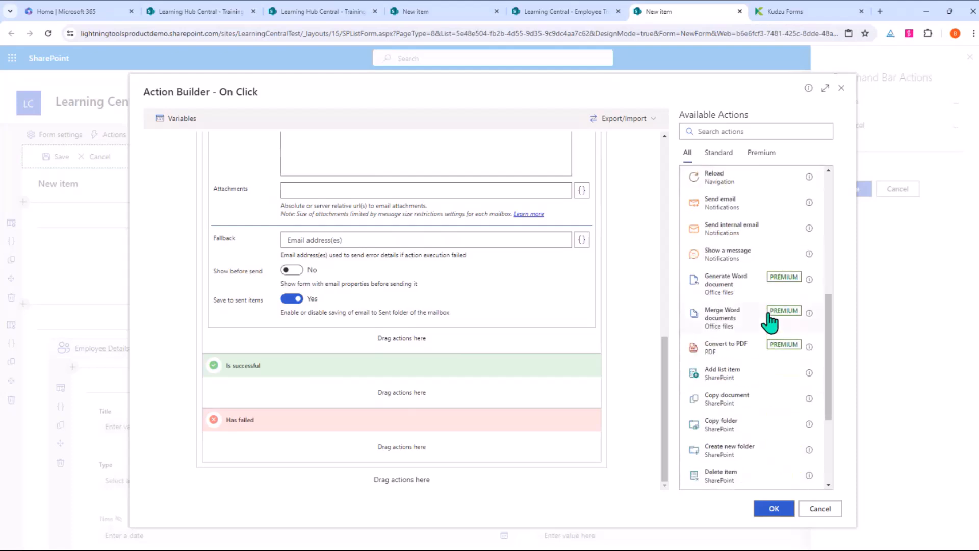
scroll(771, 321, "down", 2)
scroll(770, 321, "up", 3)
Step: Add a success Show a message step as a Success status with a 5-second delay
left_click_drag(770, 321, 426, 407)
left_click(393, 410)
left_click(358, 430)
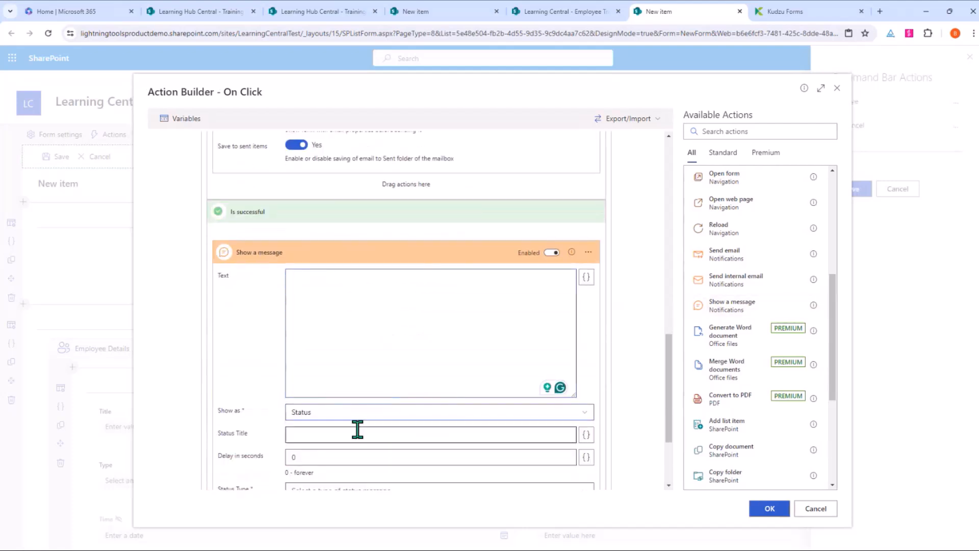
scroll(363, 409, "down", 2)
left_click(355, 352)
key("BackSpace")
type("5")
left_click(357, 389)
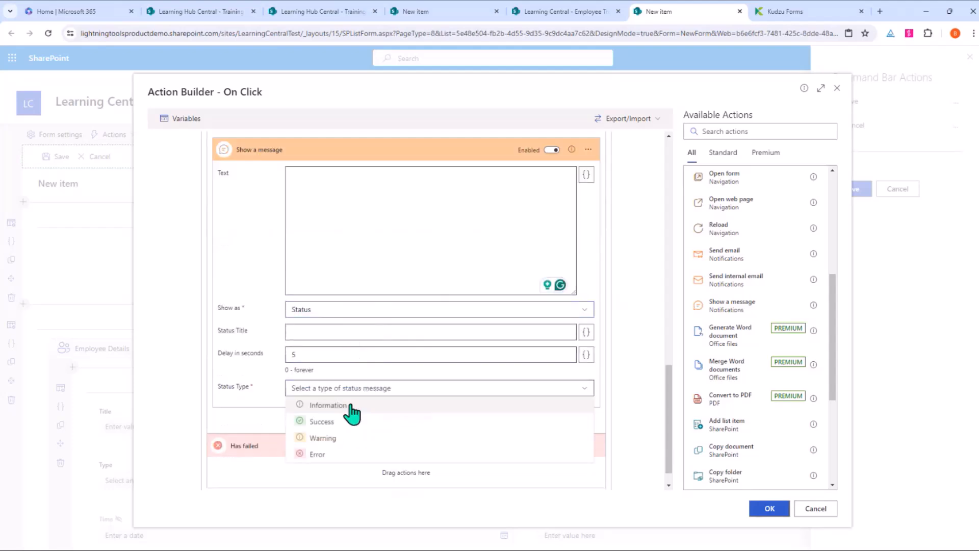
left_click(332, 423)
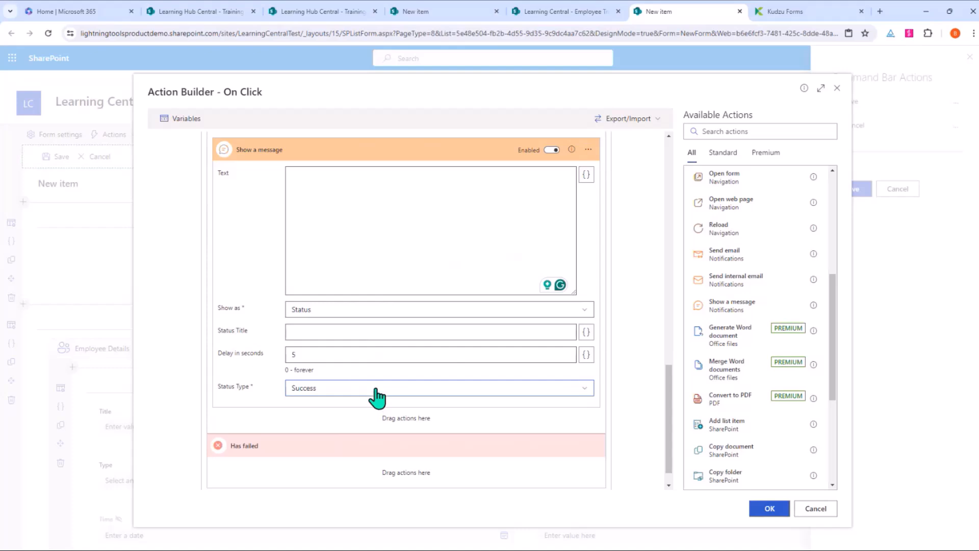
Step: Title the success status 'Success' with text 'Successfully submitted your training request', and add a failure message step
left_click(354, 335)
type("Success")
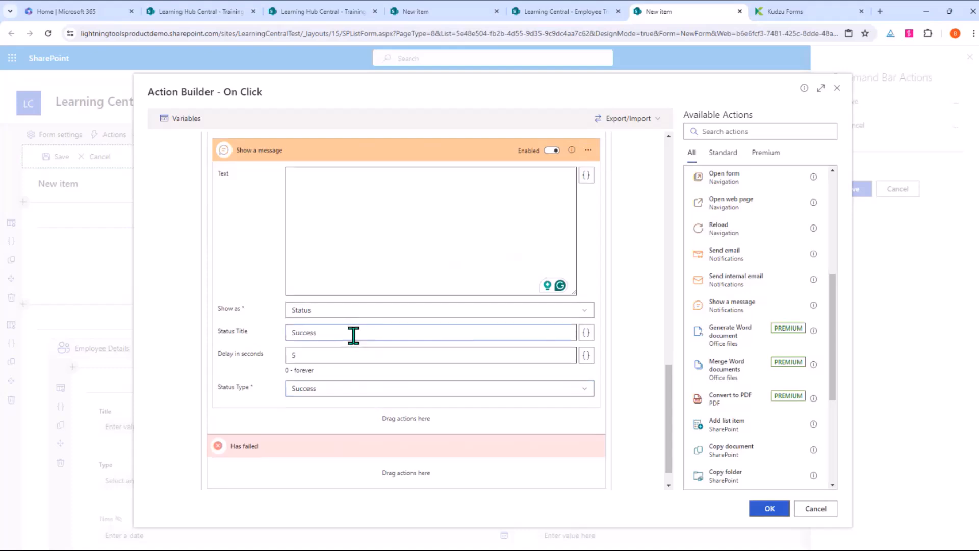
scroll(353, 335, "up", 2)
left_click(354, 335)
type("Succe")
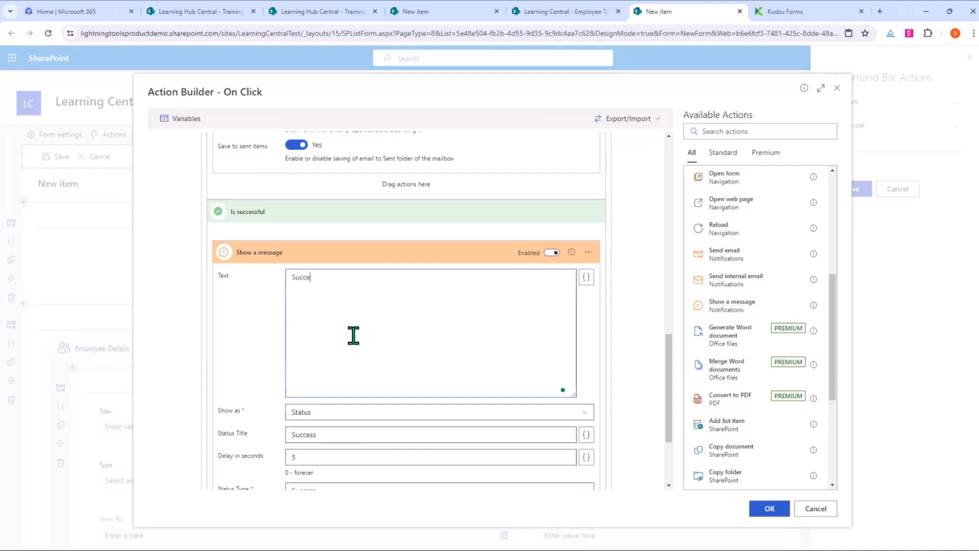
type("ssfully submitted your training request")
scroll(396, 322, "down", 2)
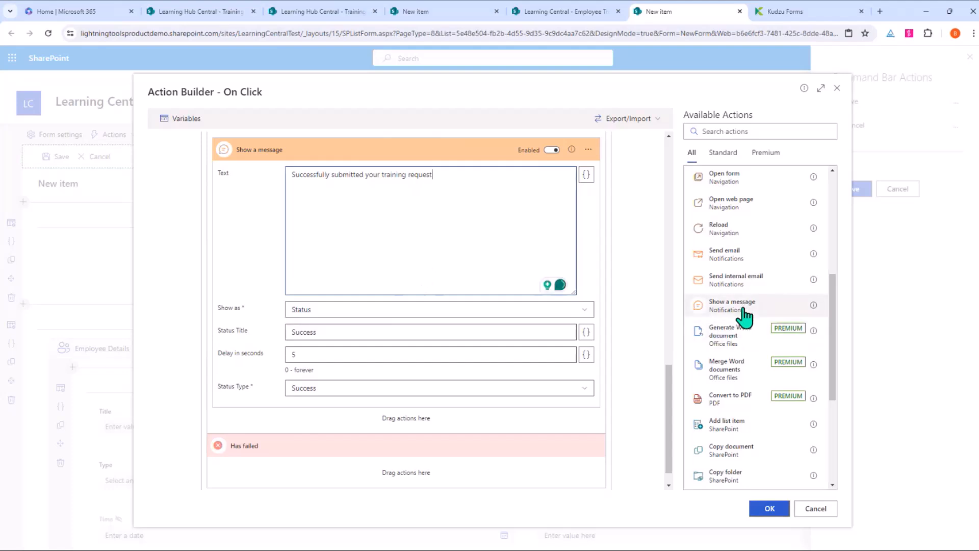
left_click_drag(733, 310, 415, 477)
Step: Show the failure message as a status with status type Error
scroll(416, 479, "down", 5)
left_click(397, 417)
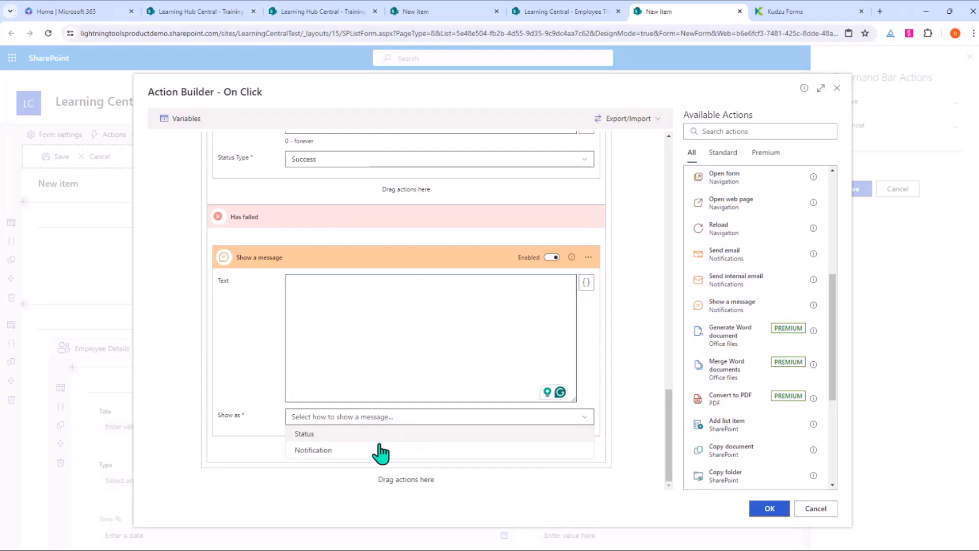
left_click(378, 452)
left_click(376, 419)
left_click(373, 433)
scroll(365, 459, "down", 2)
left_click(362, 418)
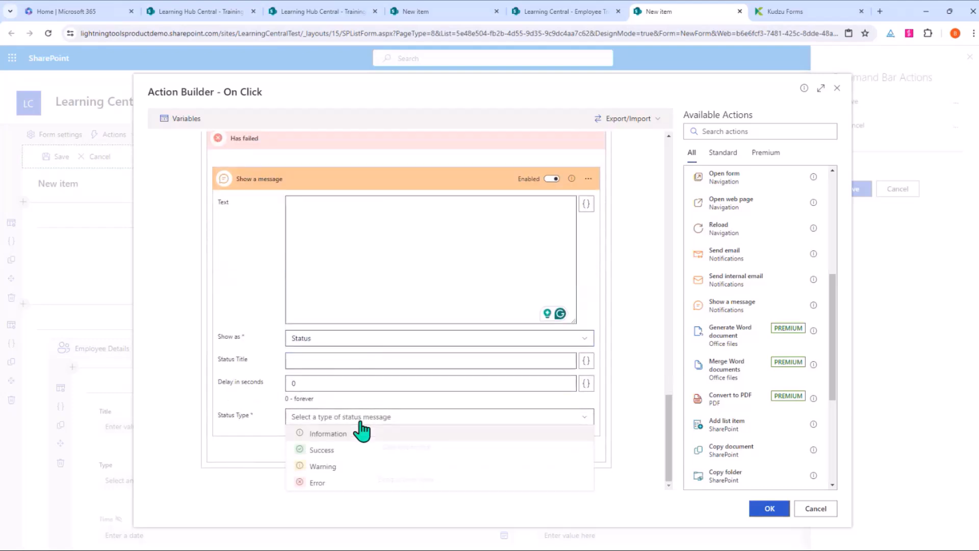
left_click(334, 483)
Step: Set the failure delay to 5, title 'Failure' and text 'Unfortunately there was an error'
left_click(325, 384)
key("BackSpace")
type("5")
left_click(328, 362)
type("Failure")
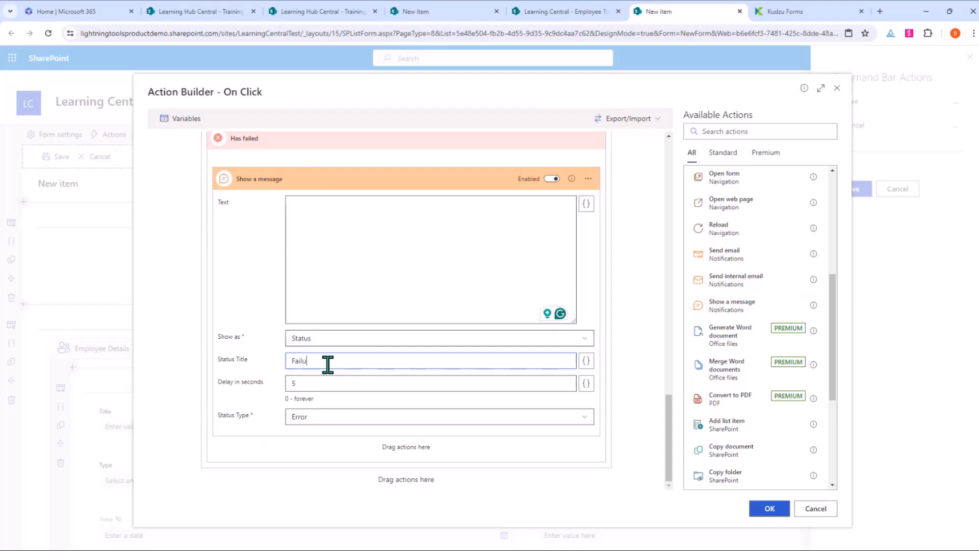
left_click(339, 251)
type("Unfortunately there was ")
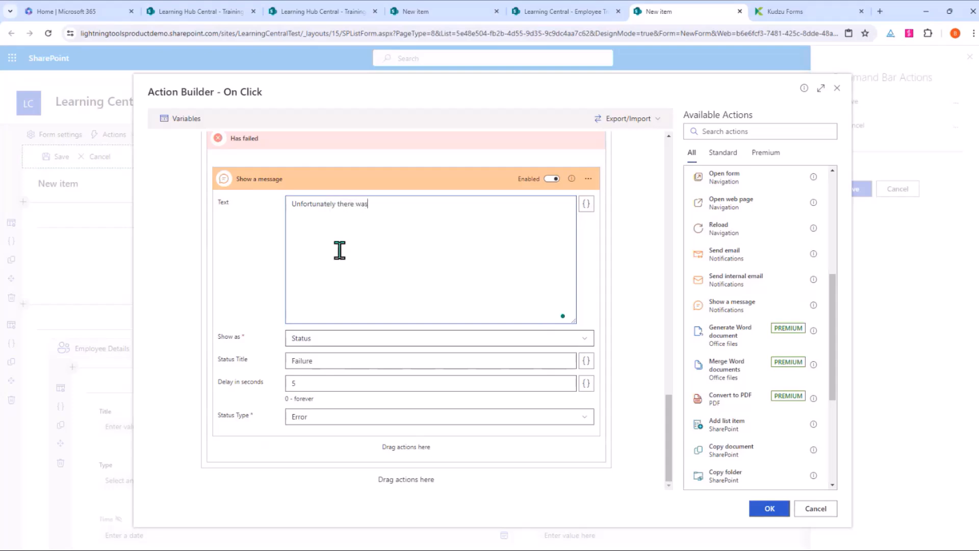
type("an error")
scroll(340, 250, "up", 5)
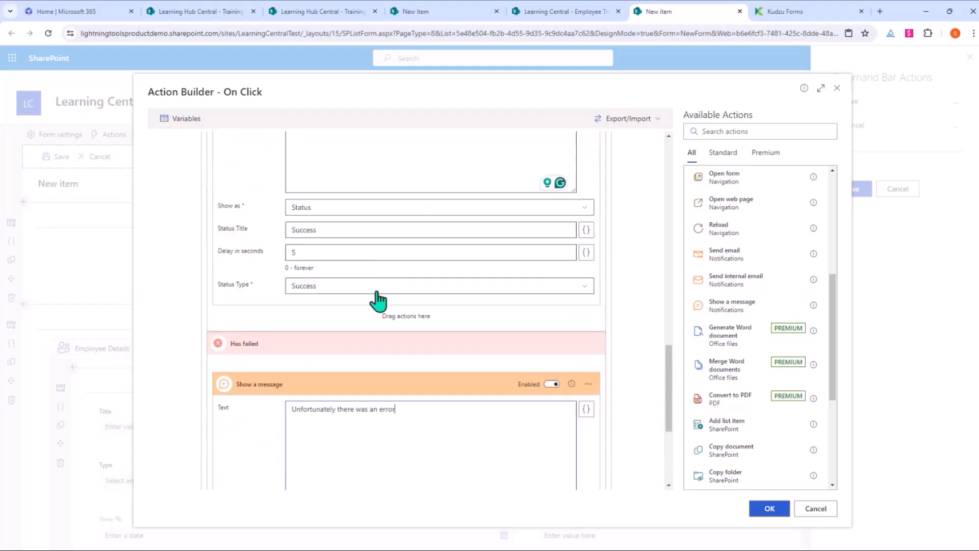
scroll(377, 308, "up", 2)
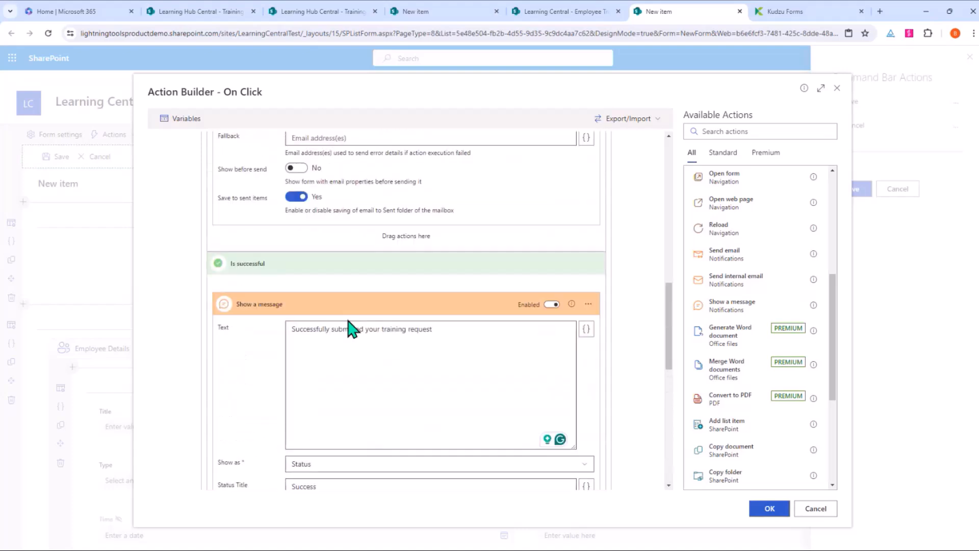
scroll(352, 329, "up", 3)
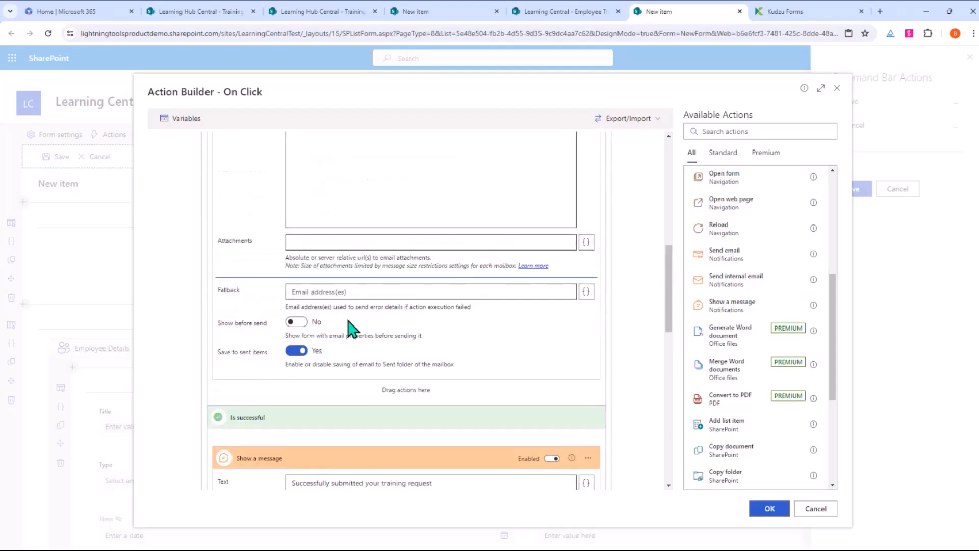
scroll(348, 326, "up", 3)
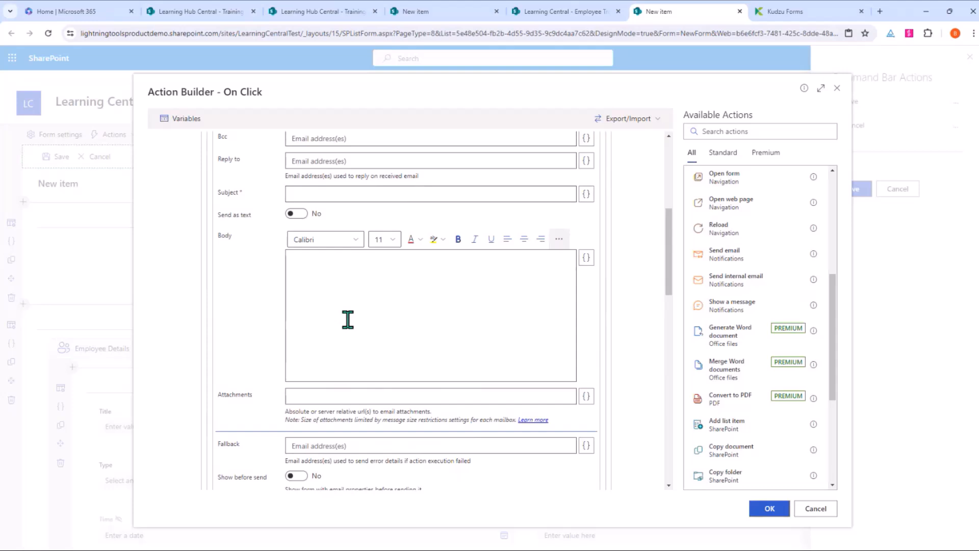
scroll(348, 319, "up", 4)
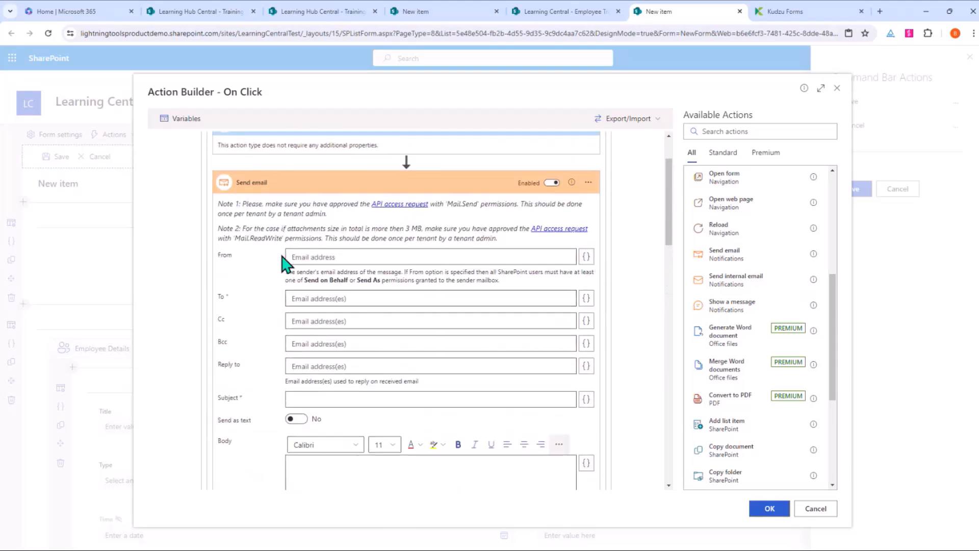
Step: Set the email sender to the current user's email address
left_click(587, 256)
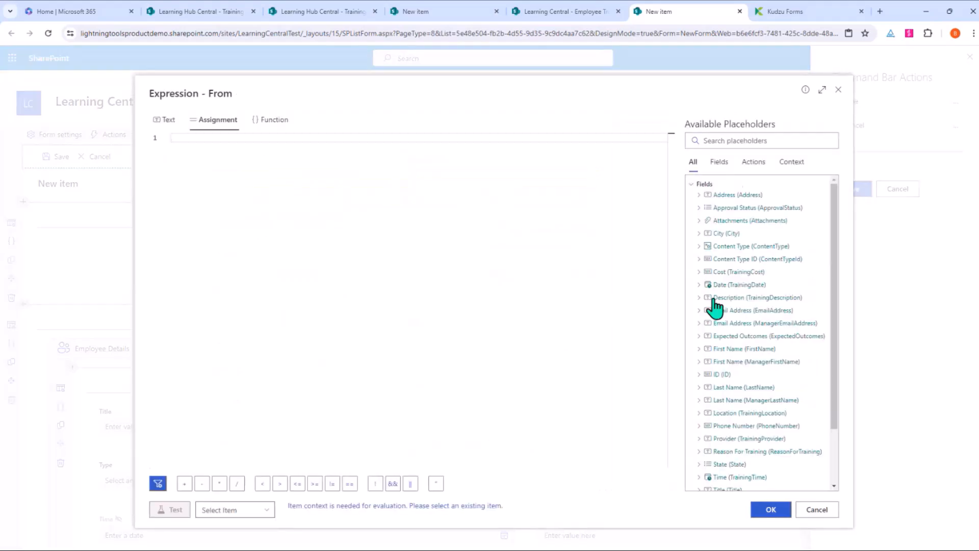
scroll(746, 273, "down", 3)
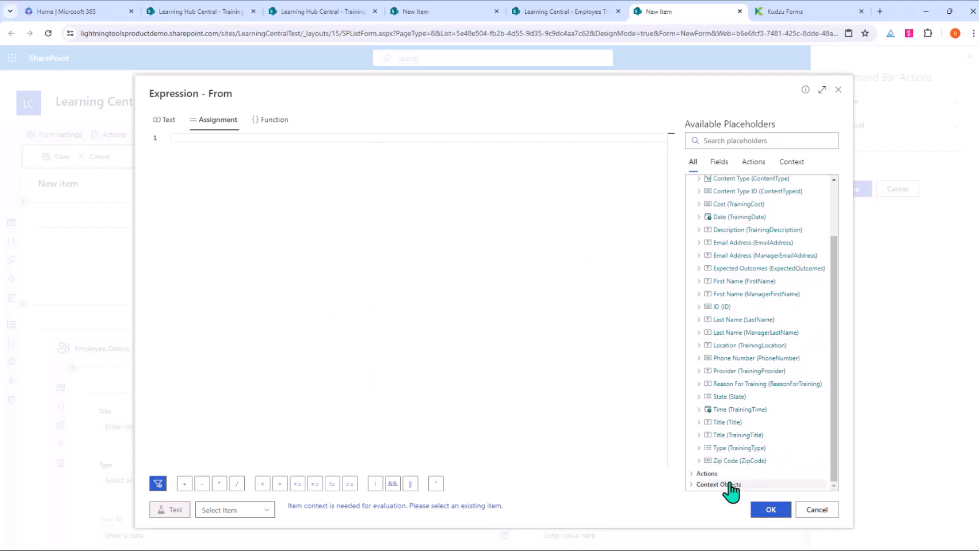
left_click(695, 484)
scroll(735, 242, "down", 3)
left_click(713, 474)
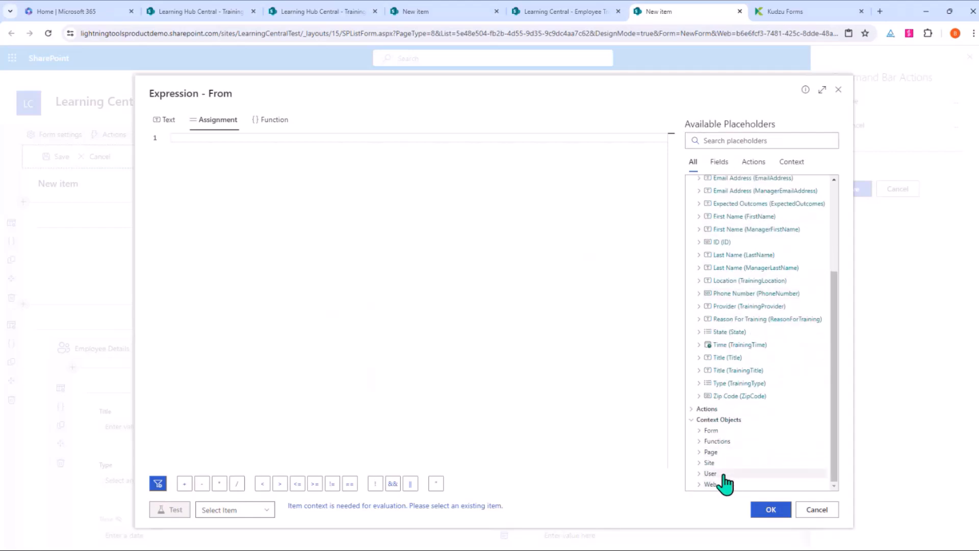
scroll(753, 257, "down", 4)
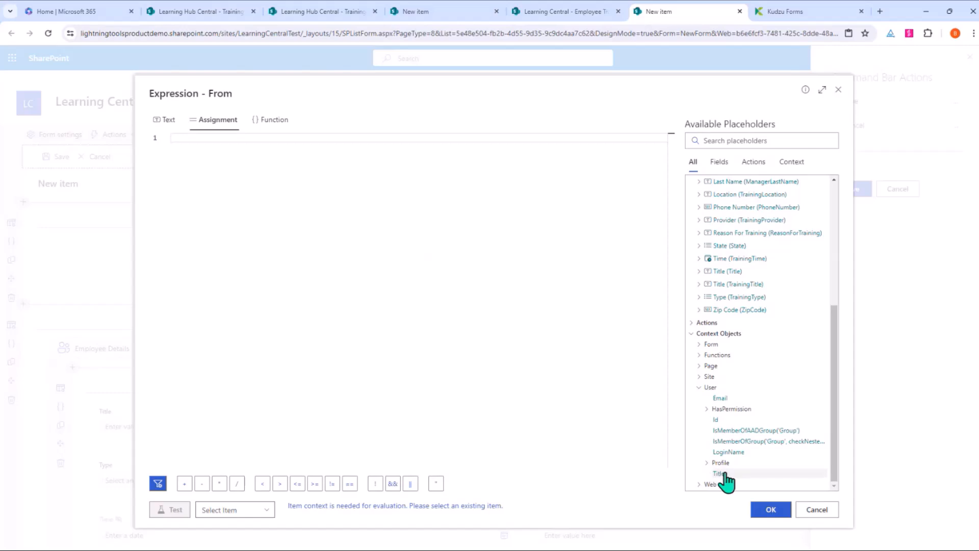
left_click(722, 399)
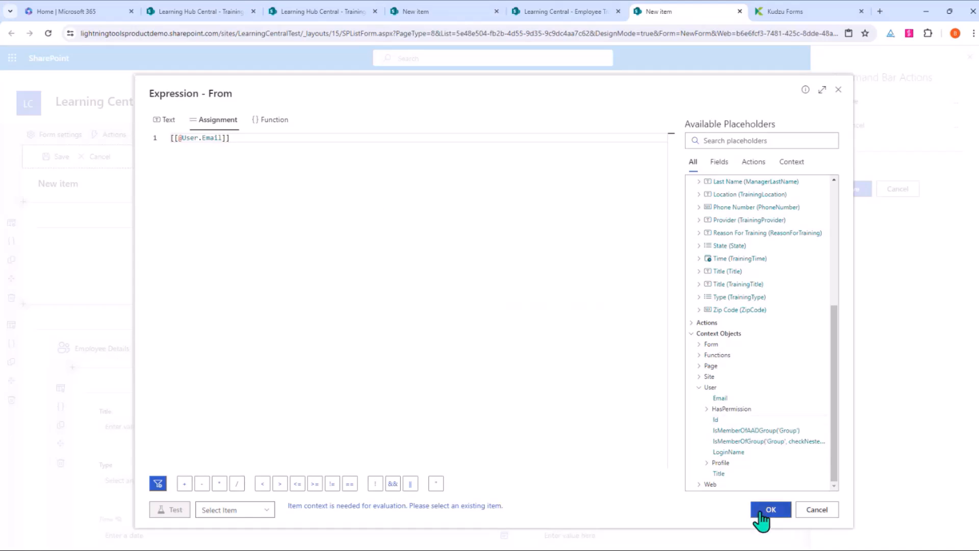
left_click(771, 510)
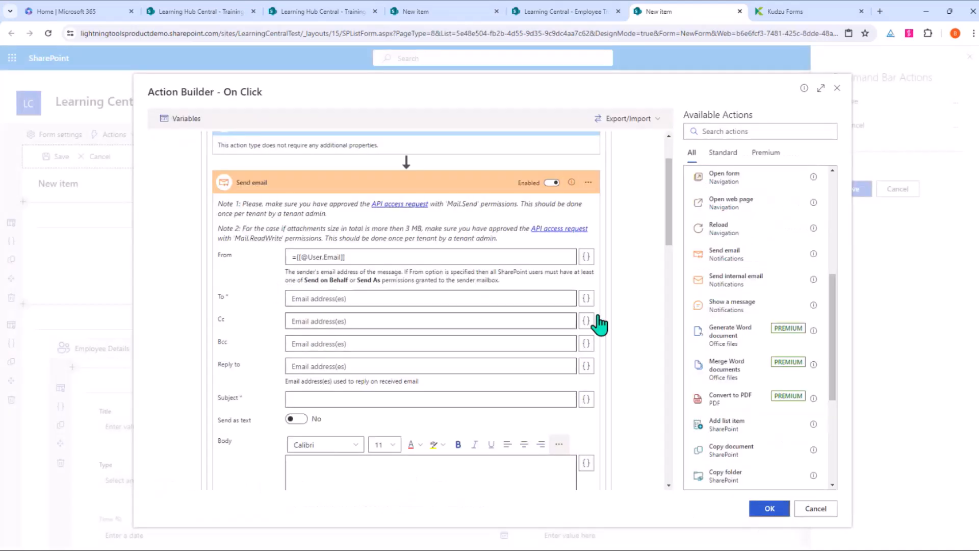
Step: Set the email recipient to the =[[ManagerEmailAddress]] field value
left_click(586, 298)
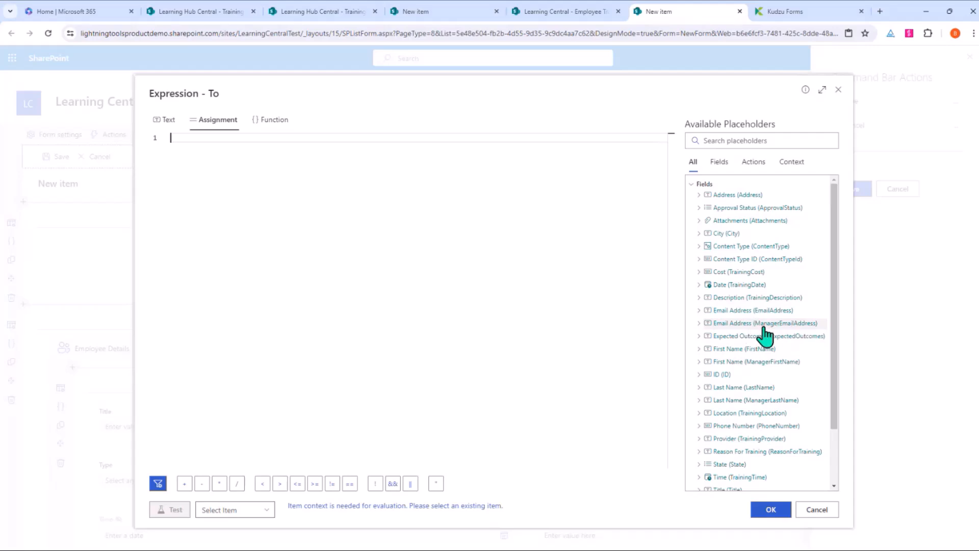
double_click(781, 324)
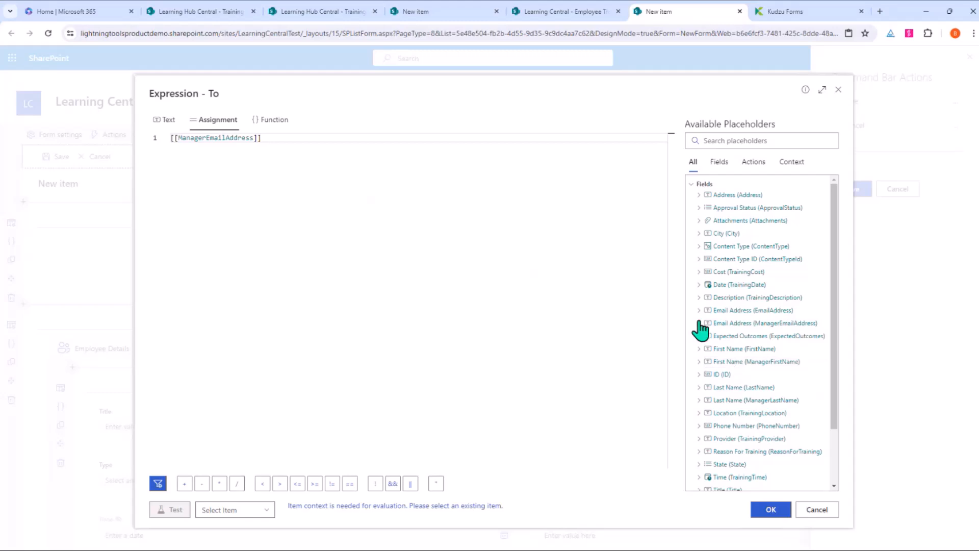
left_click_drag(295, 138, 183, 146)
key("BackSpace")
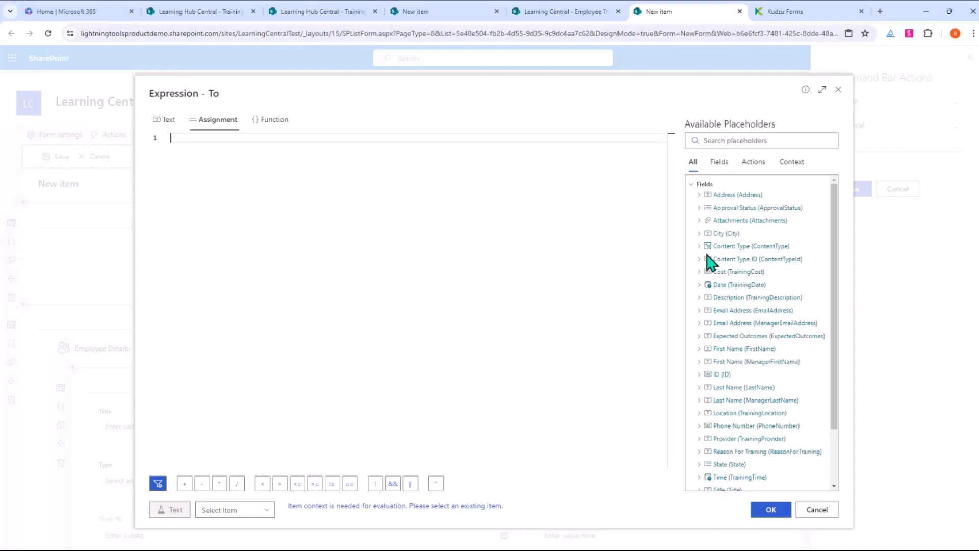
left_click(699, 324)
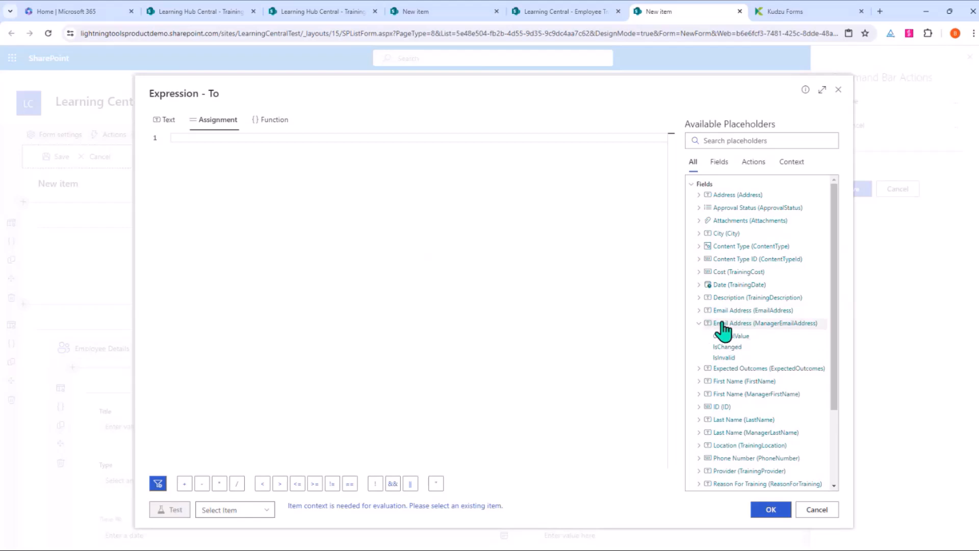
double_click(735, 323)
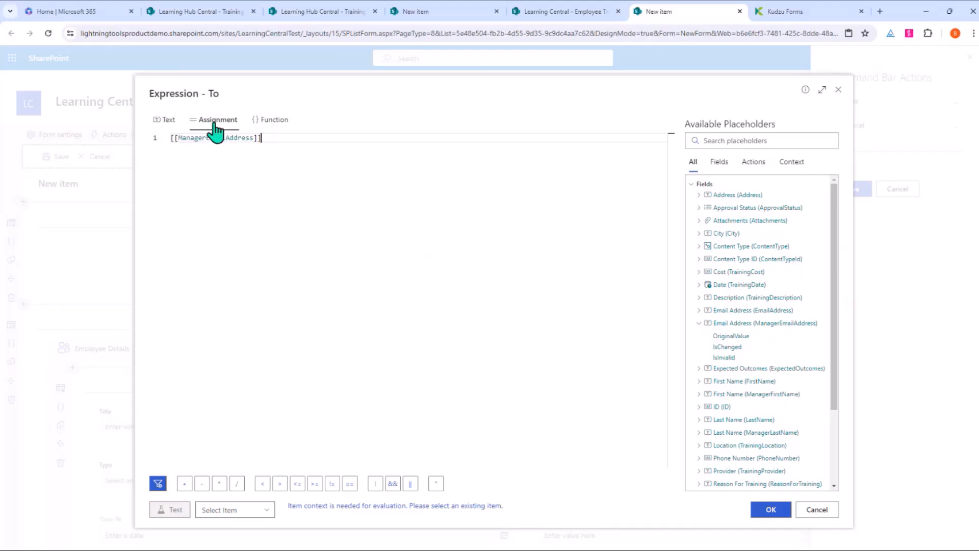
left_click(284, 127)
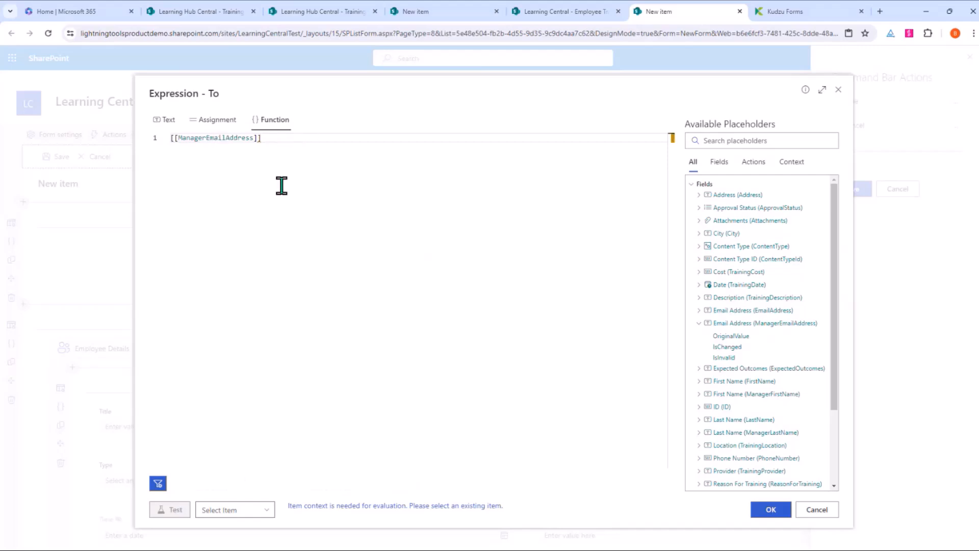
left_click(225, 129)
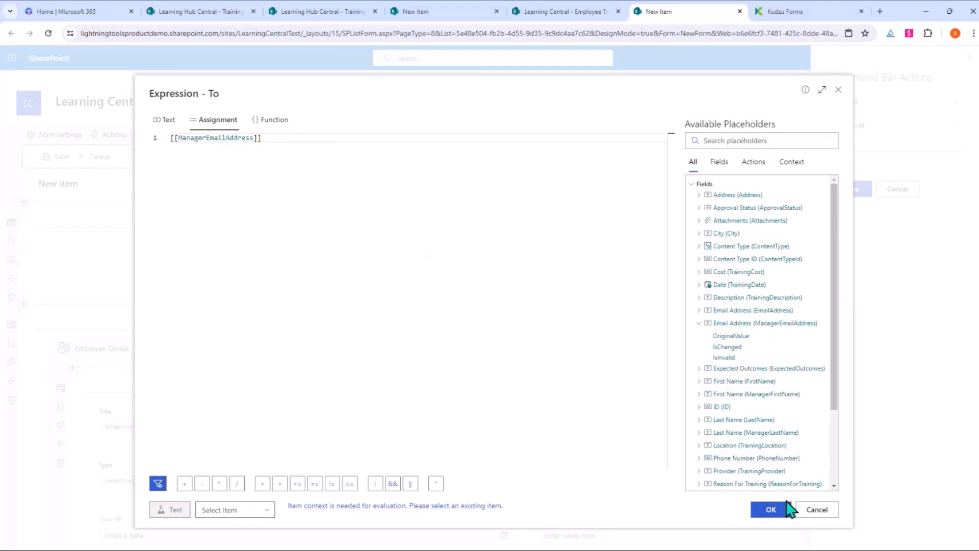
left_click(771, 510)
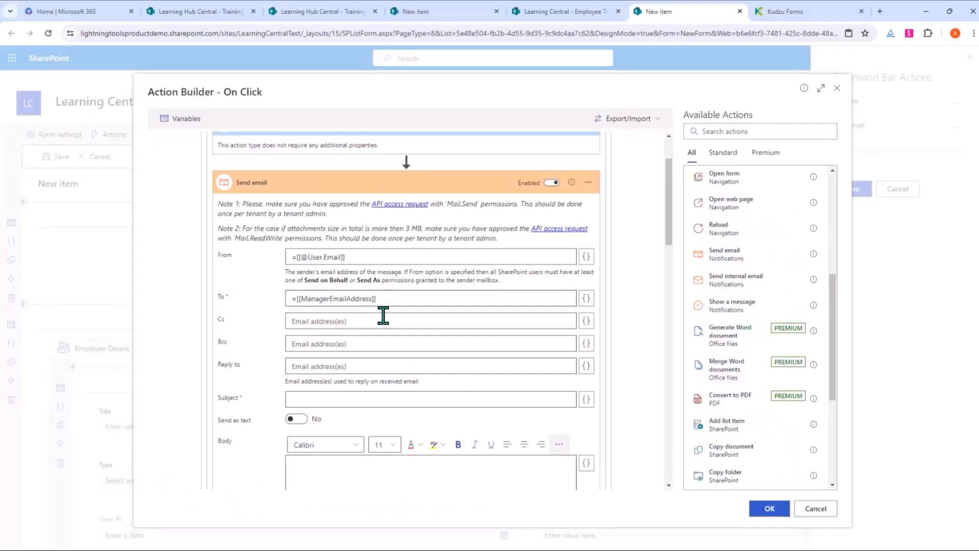
Step: Enter subject 'New Training Request' and body 'Please approve........', then review the message steps
left_click(319, 400)
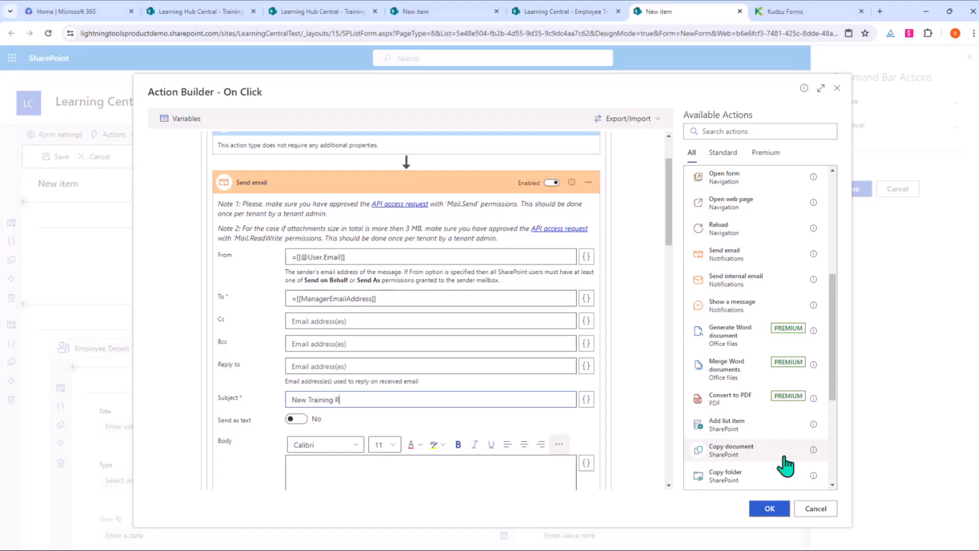
scroll(515, 405, "down", 3)
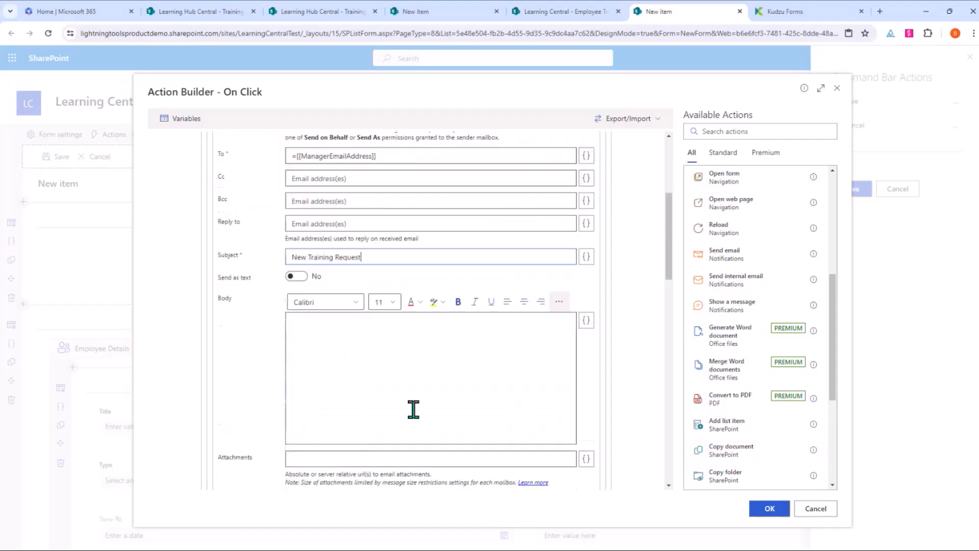
left_click(396, 394)
type("Please approve........")
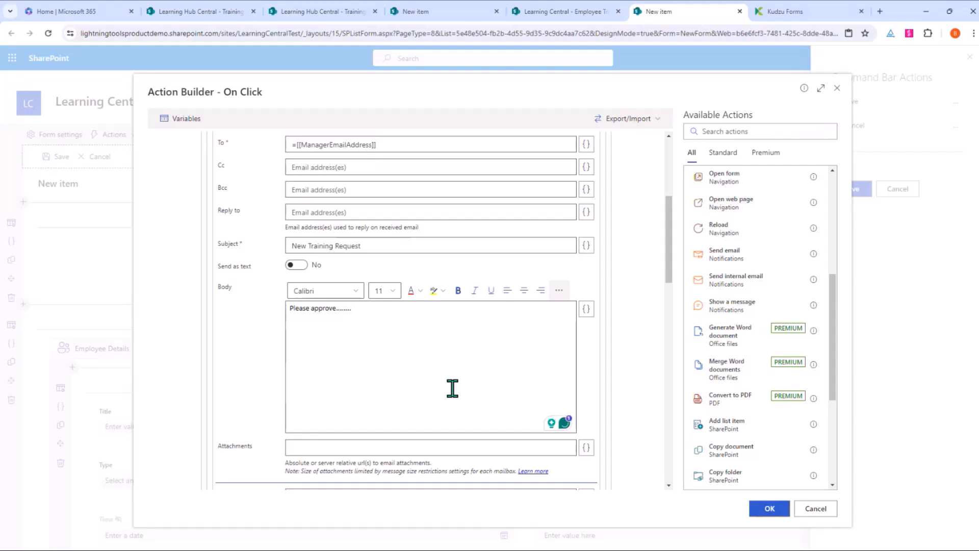
scroll(452, 389, "down", 2)
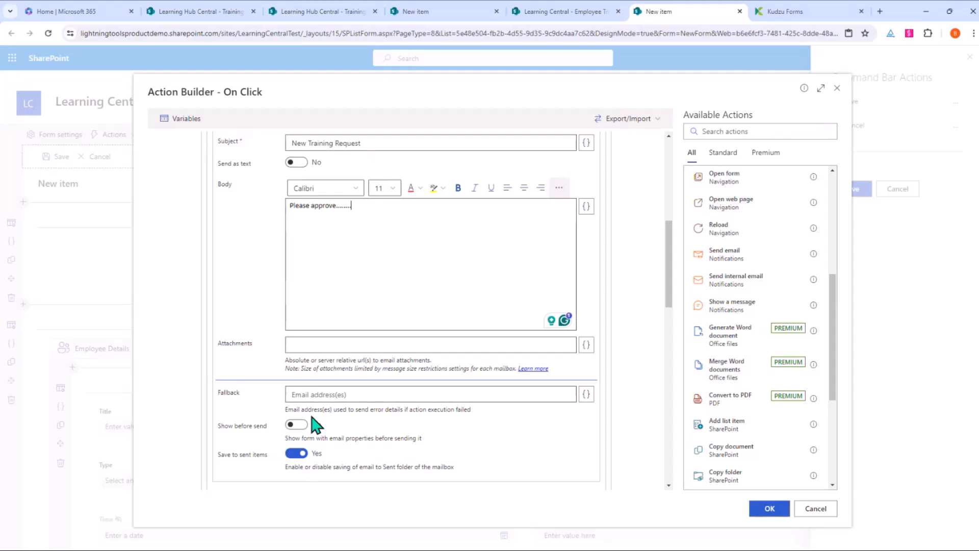
scroll(390, 365, "down", 3)
scroll(392, 366, "down", 8)
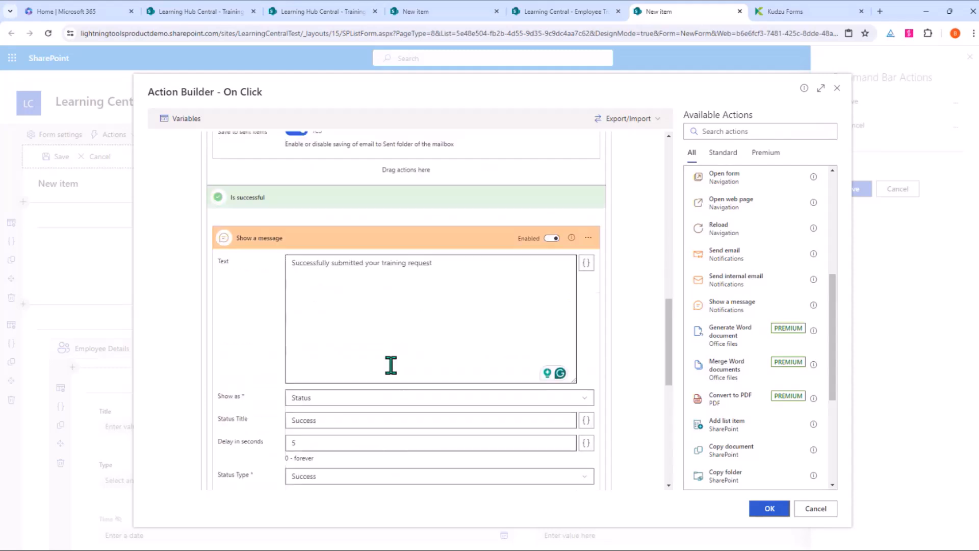
scroll(393, 372, "up", 7)
scroll(392, 367, "down", 7)
scroll(391, 365, "down", 1)
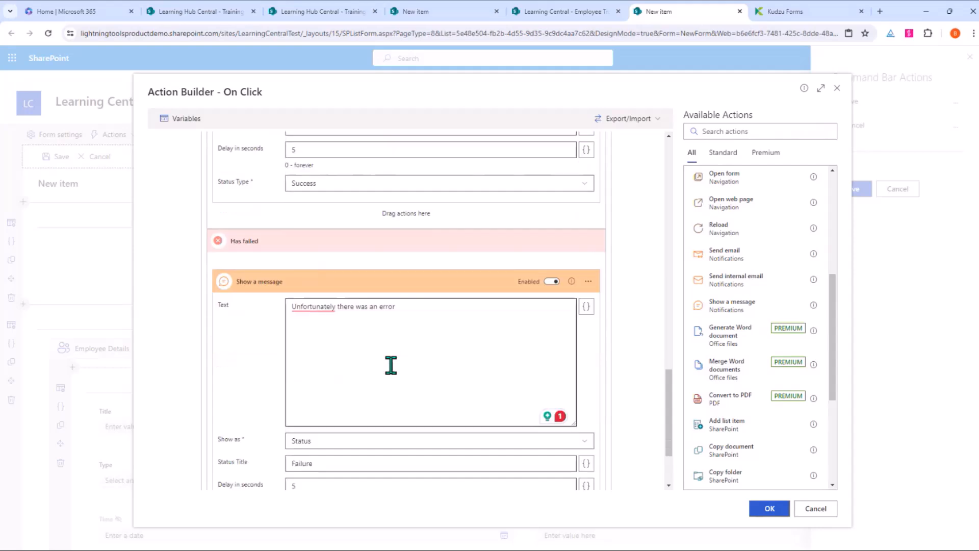
scroll(393, 369, "up", 8)
scroll(392, 367, "up", 8)
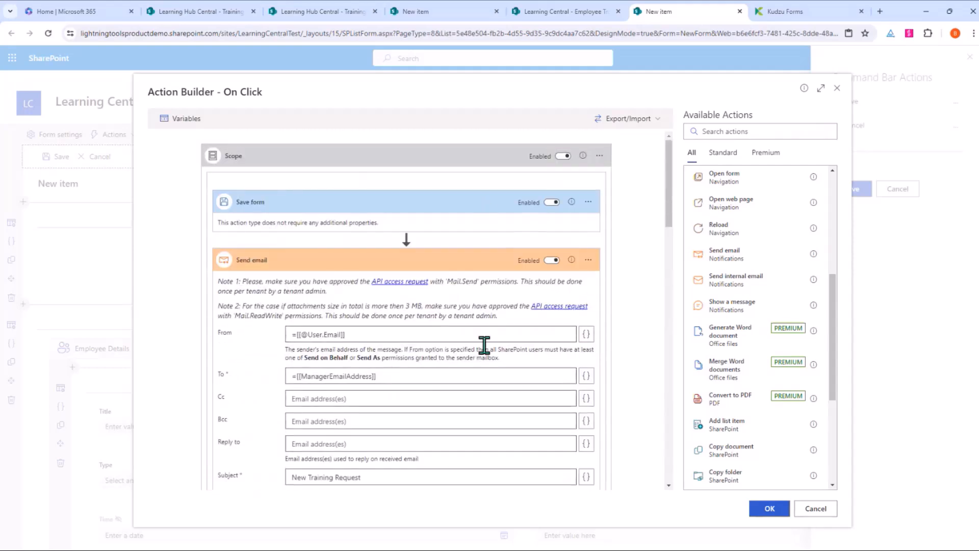
Step: Save the Submit Training Application button onto the command bar and open Form Styling
left_click(770, 509)
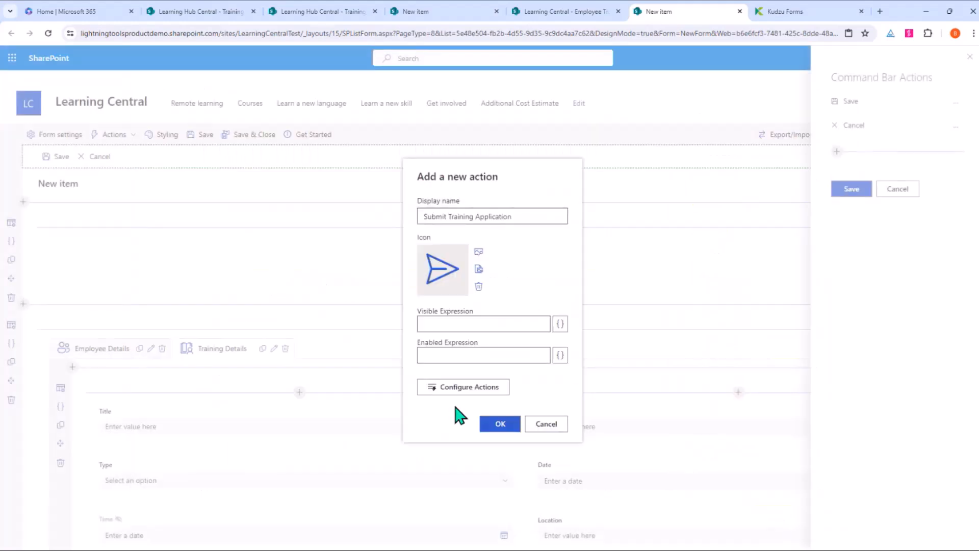
left_click(491, 427)
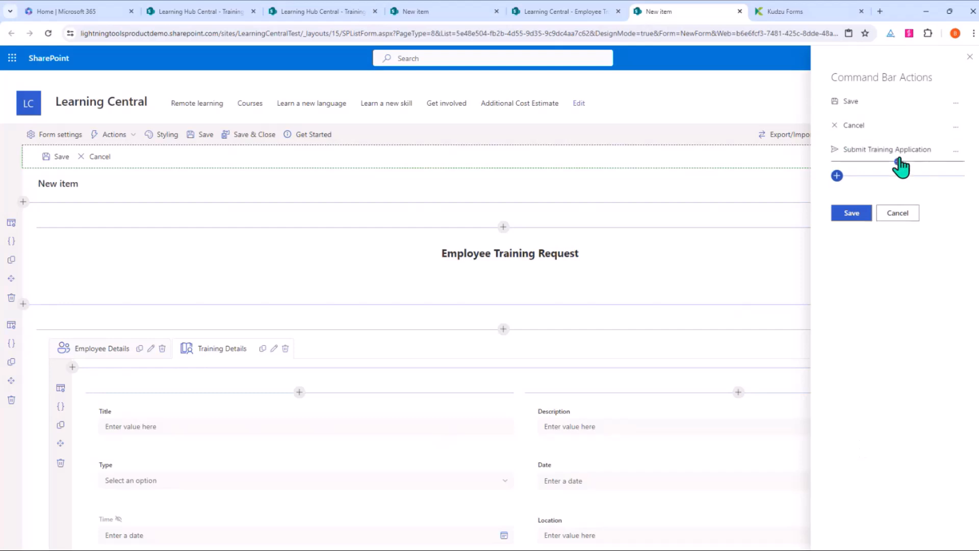
left_click(853, 215)
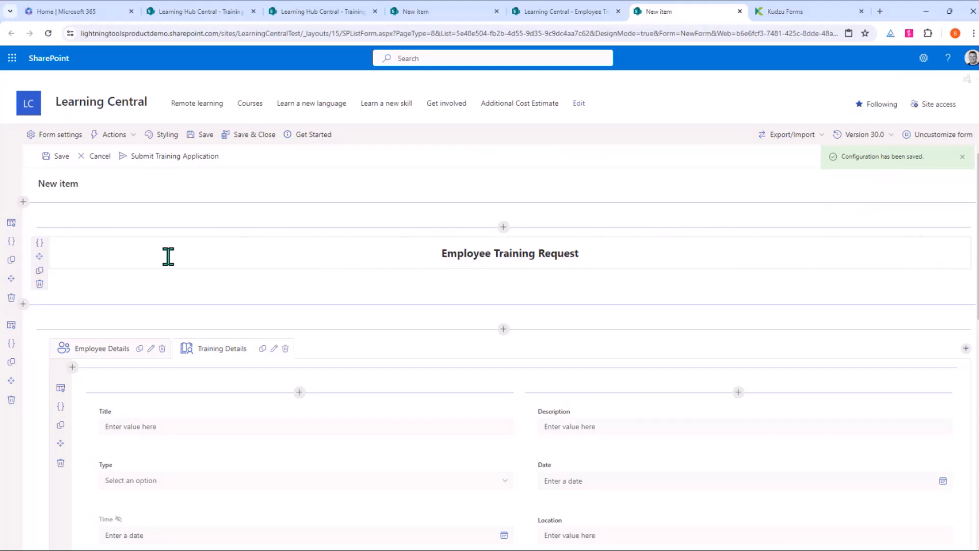
left_click(172, 137)
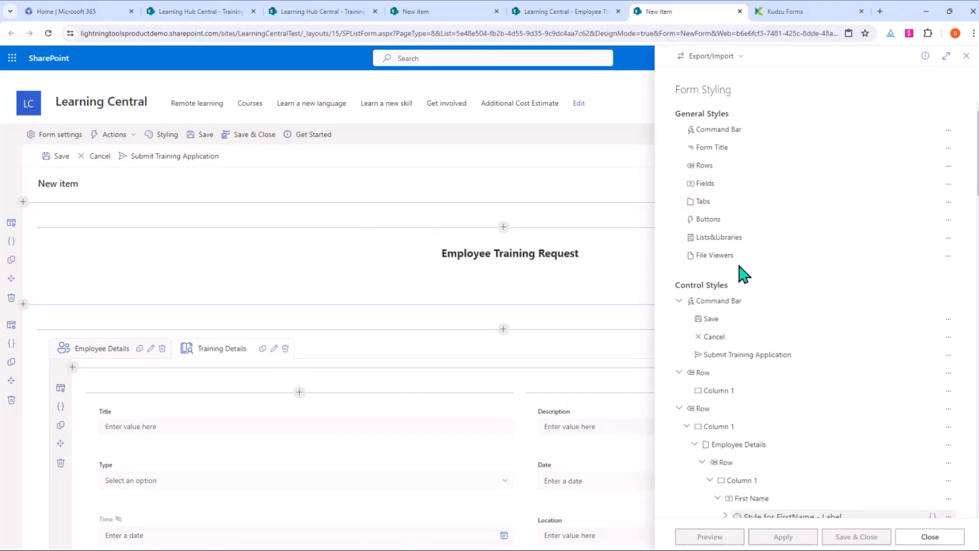
Step: Create a new General Style for Fields and expand it for editing
left_click(949, 183)
left_click(910, 199)
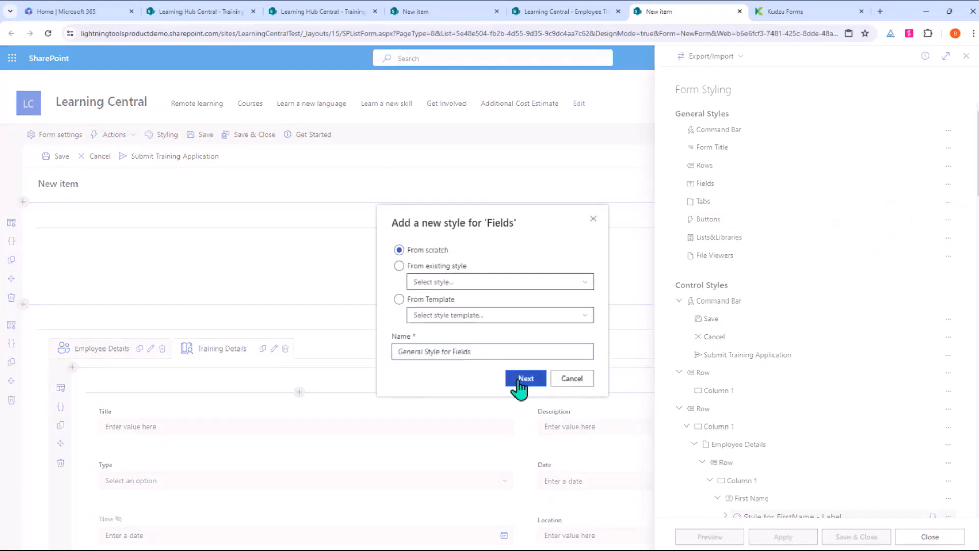
left_click(565, 380)
left_click(689, 185)
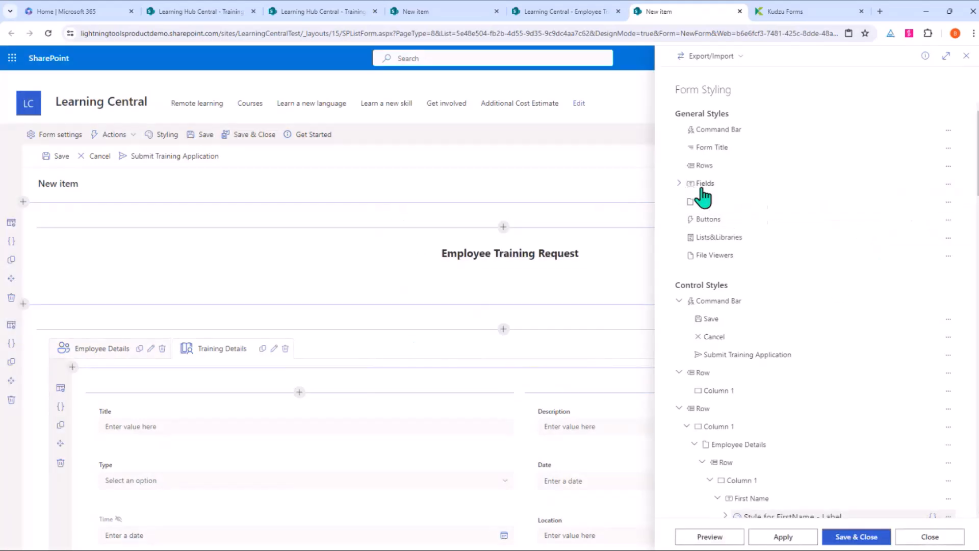
scroll(802, 328, "down", 5)
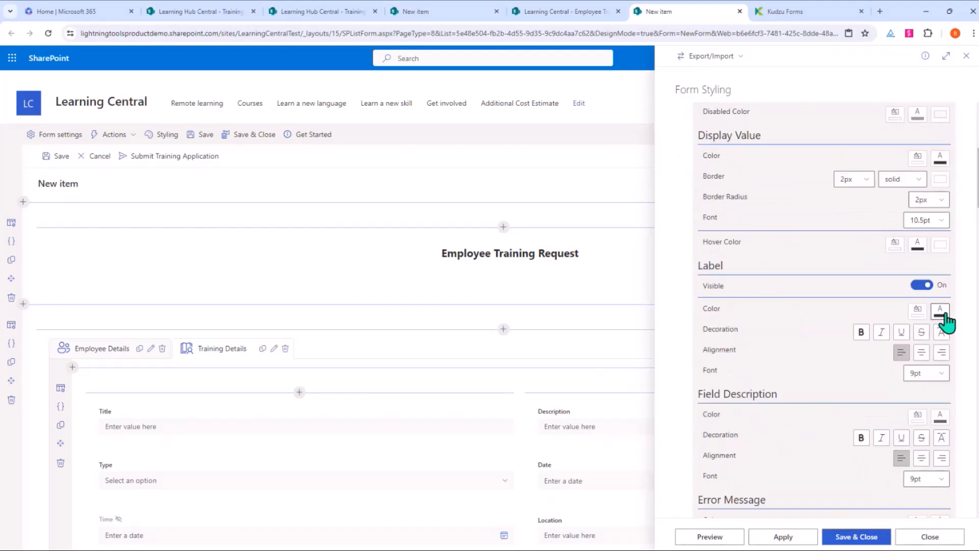
Step: Make field labels blue at 12pt font and preview them on the form
left_click(942, 312)
left_click(888, 293)
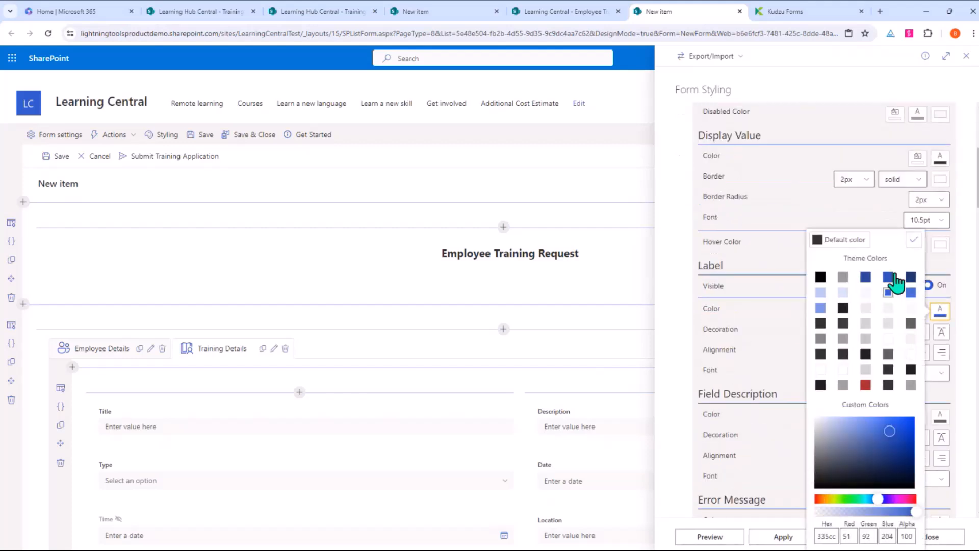
left_click(913, 240)
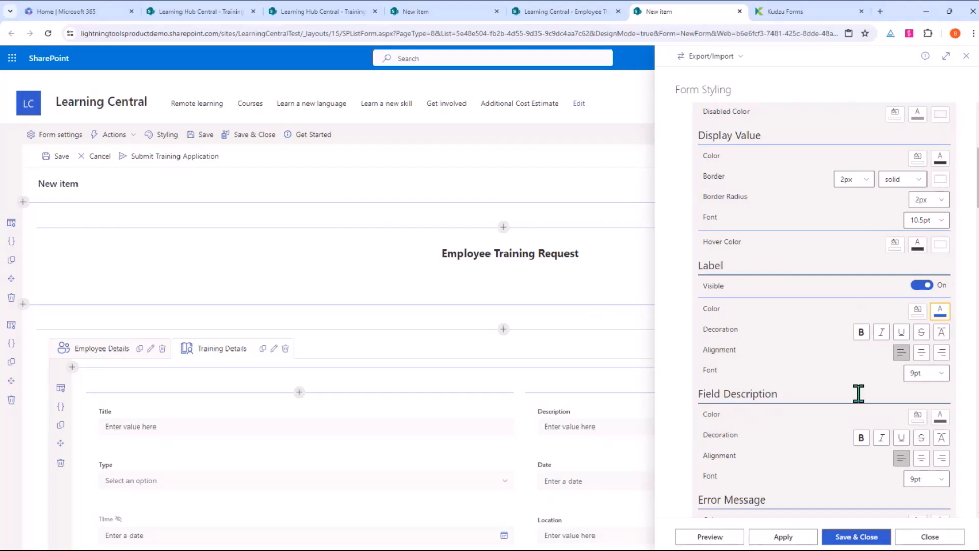
left_click(937, 378)
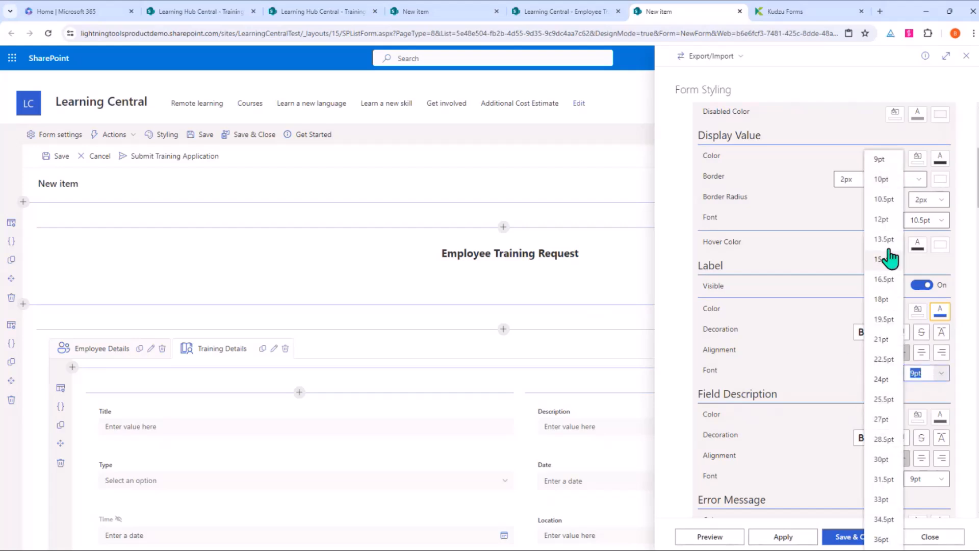
left_click(885, 221)
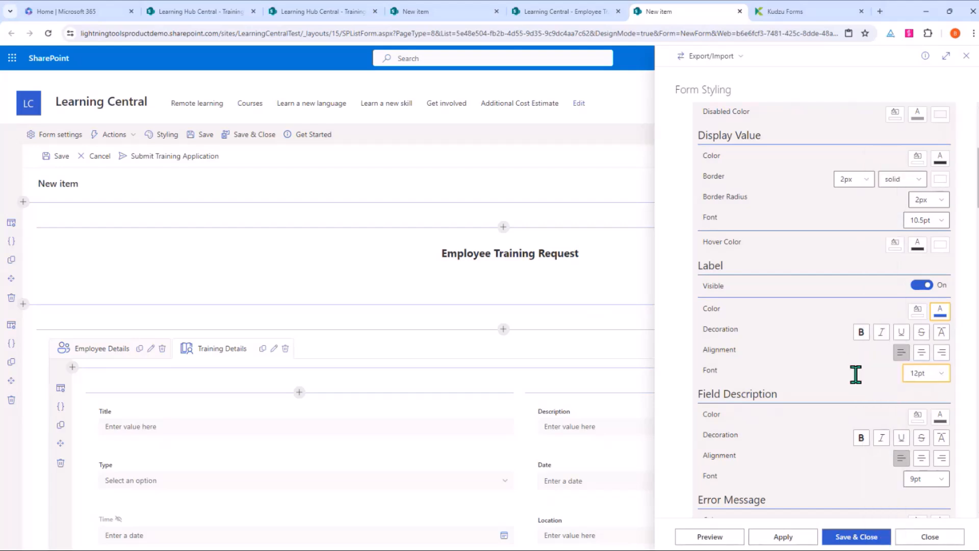
left_click(730, 538)
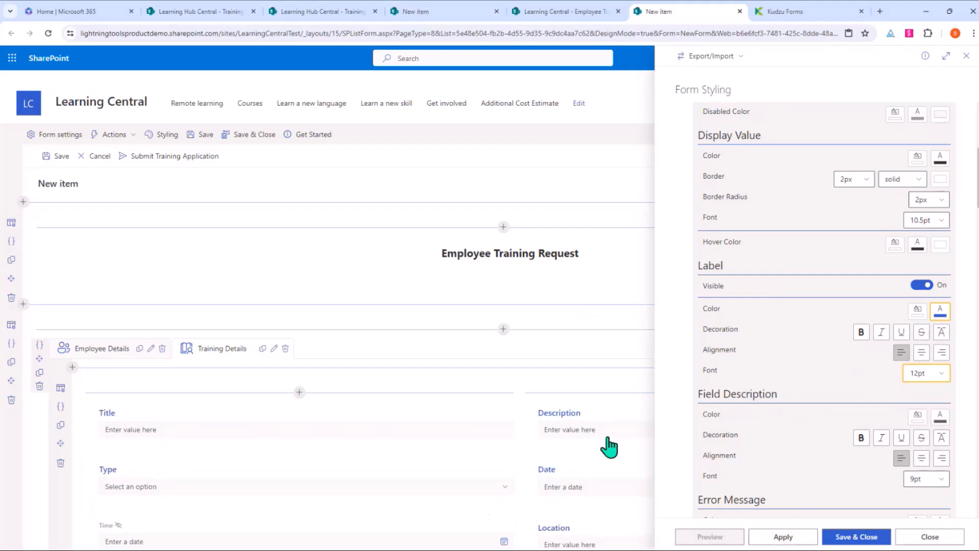
scroll(784, 184, "up", 3)
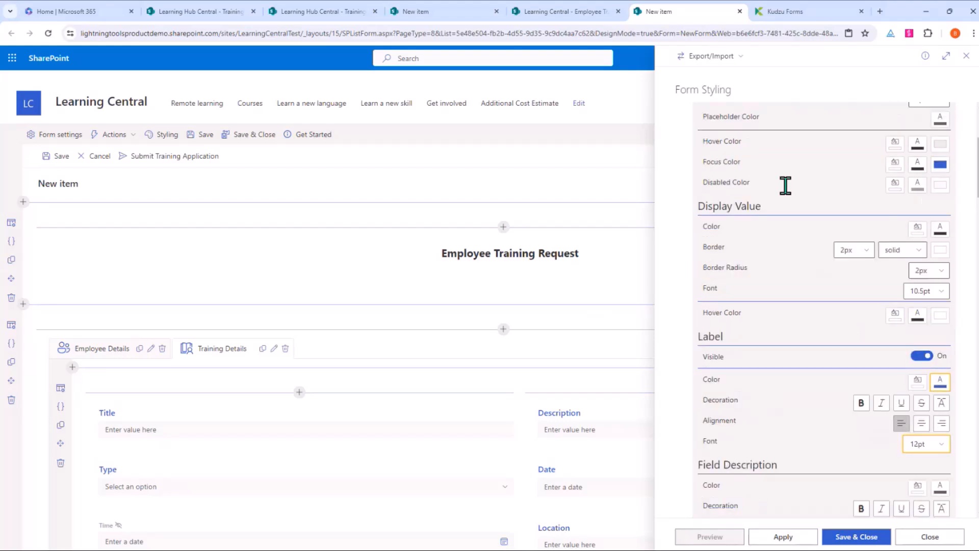
scroll(765, 191, "up", 2)
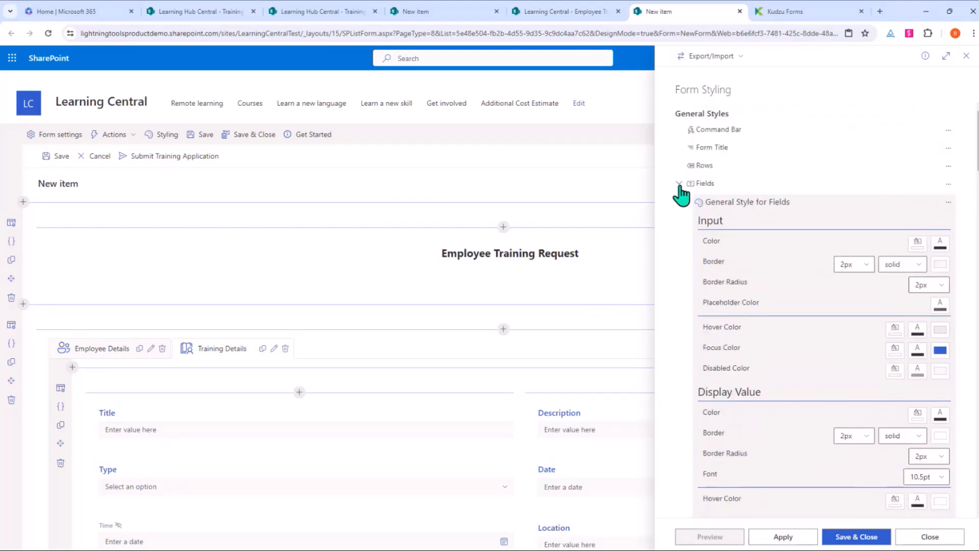
Step: Create a Style for Row with a light lavender themeLighter background and preview it
left_click(680, 184)
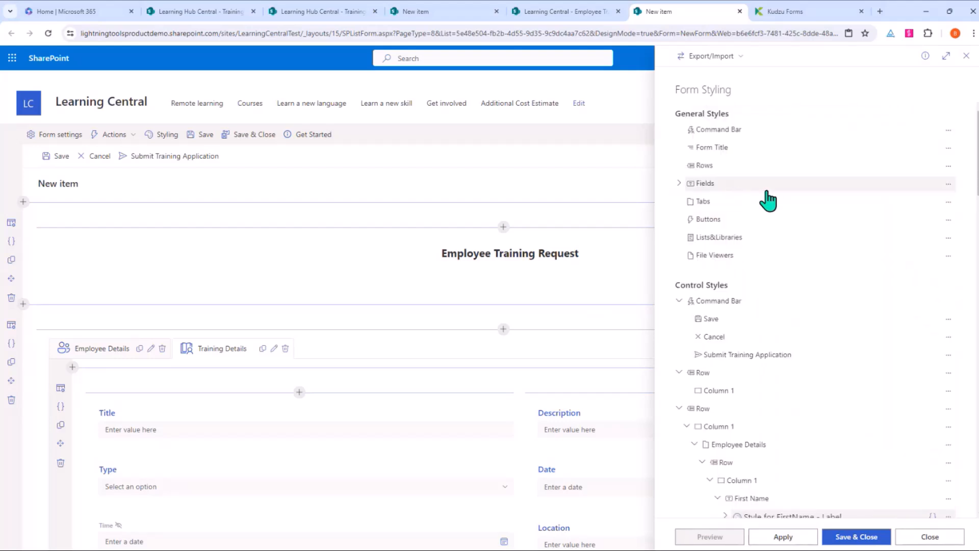
scroll(715, 212, "down", 2)
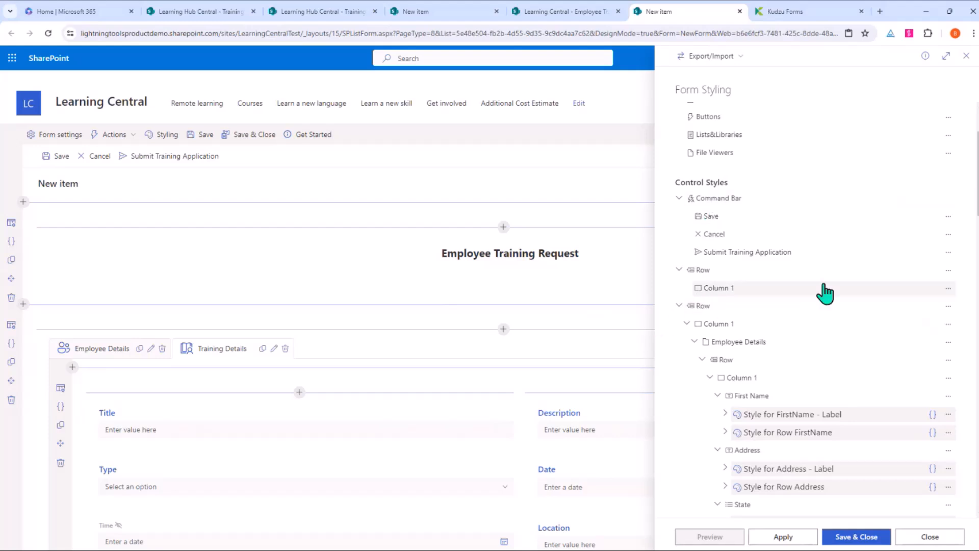
left_click(948, 273)
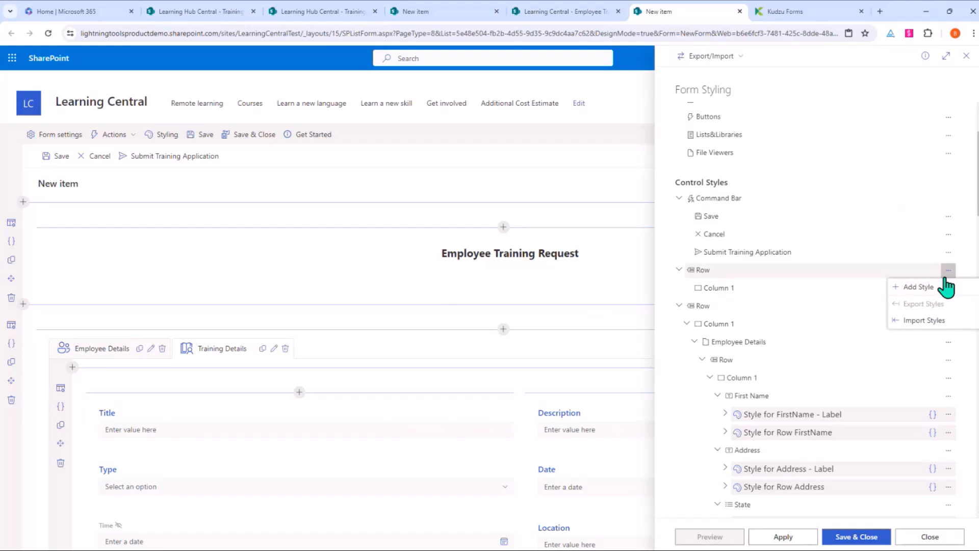
left_click(921, 289)
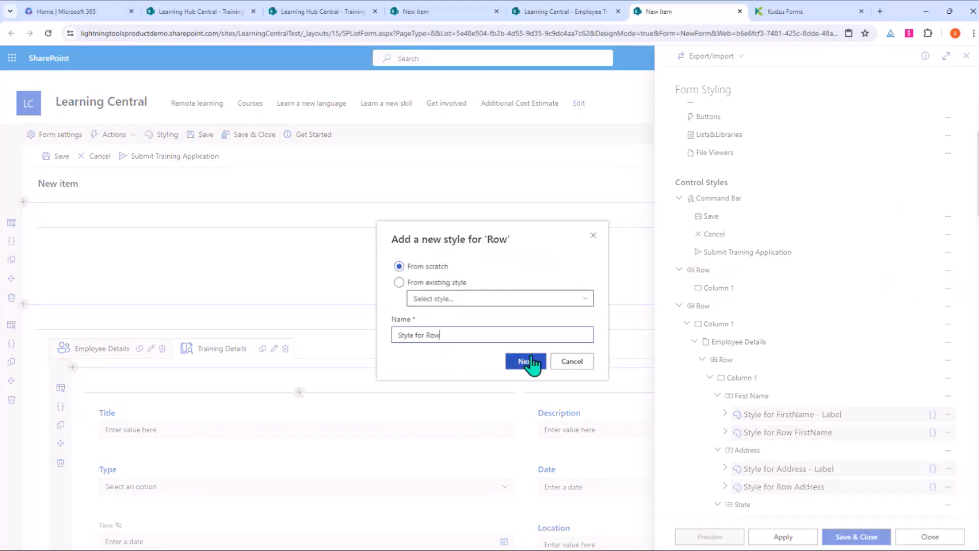
left_click(518, 361)
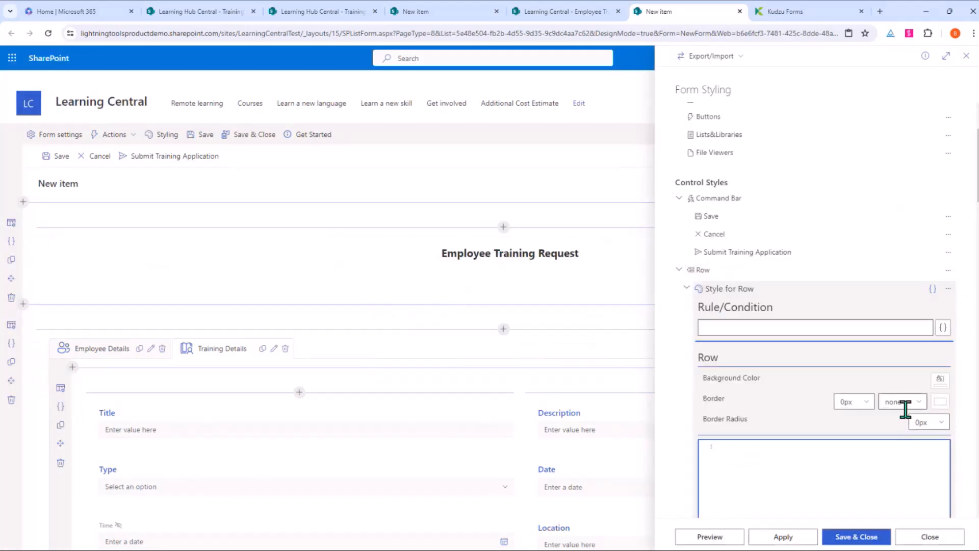
scroll(901, 357, "down", 2)
left_click(941, 278)
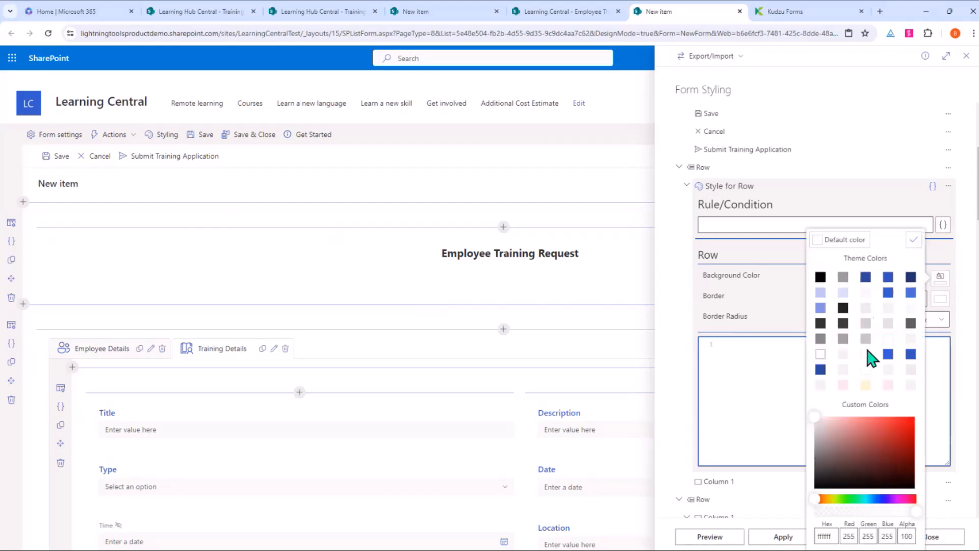
left_click(843, 294)
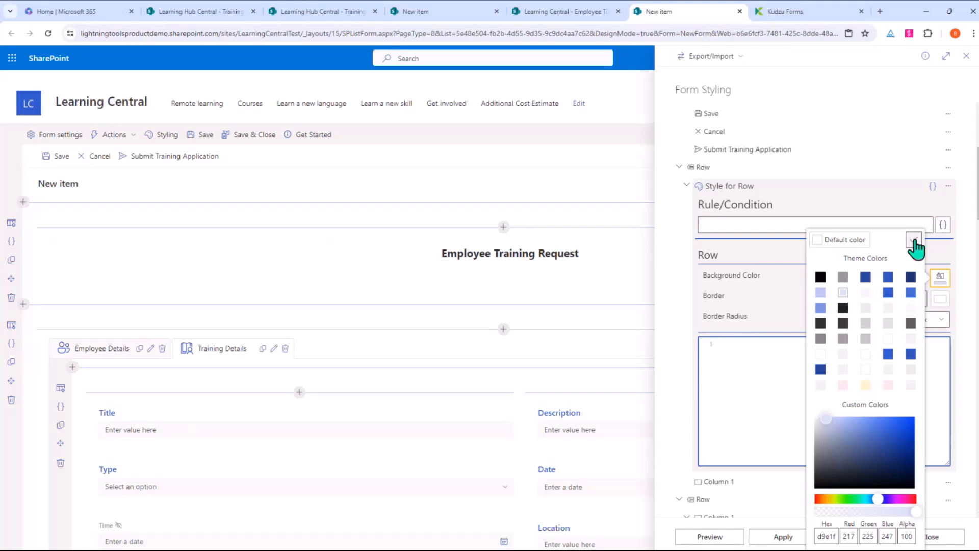
left_click(717, 536)
left_click(716, 537)
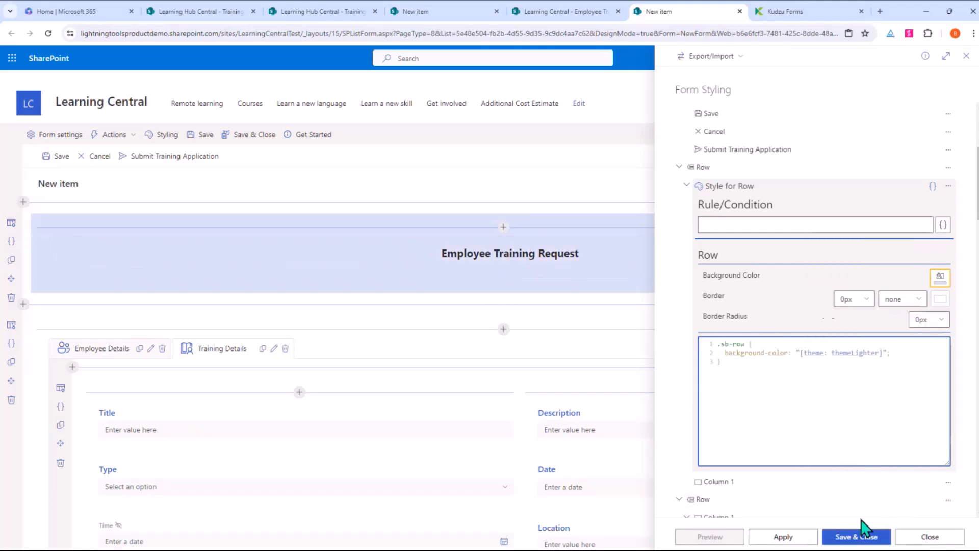
left_click(698, 171)
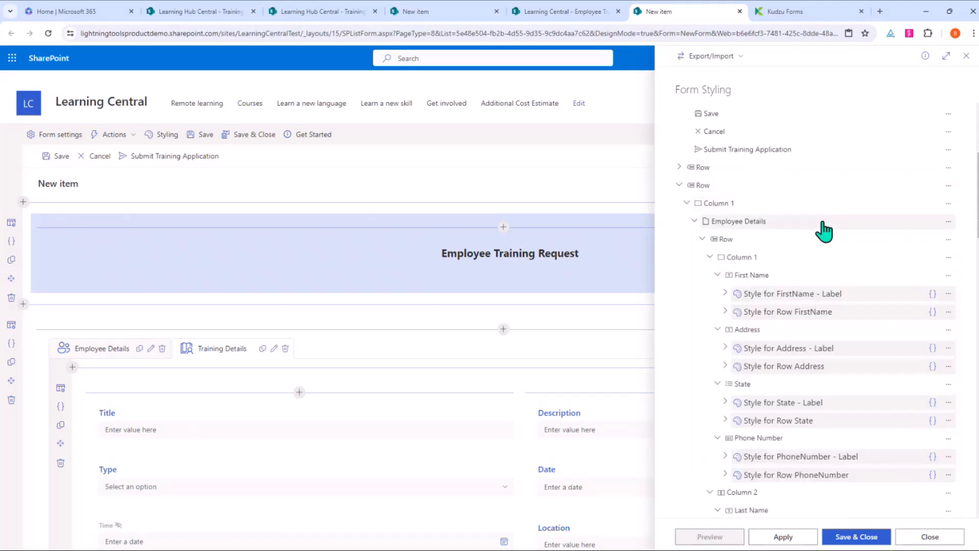
Step: Create a Style for Approval Status with its default name
scroll(823, 229, "down", 10)
scroll(822, 230, "down", 15)
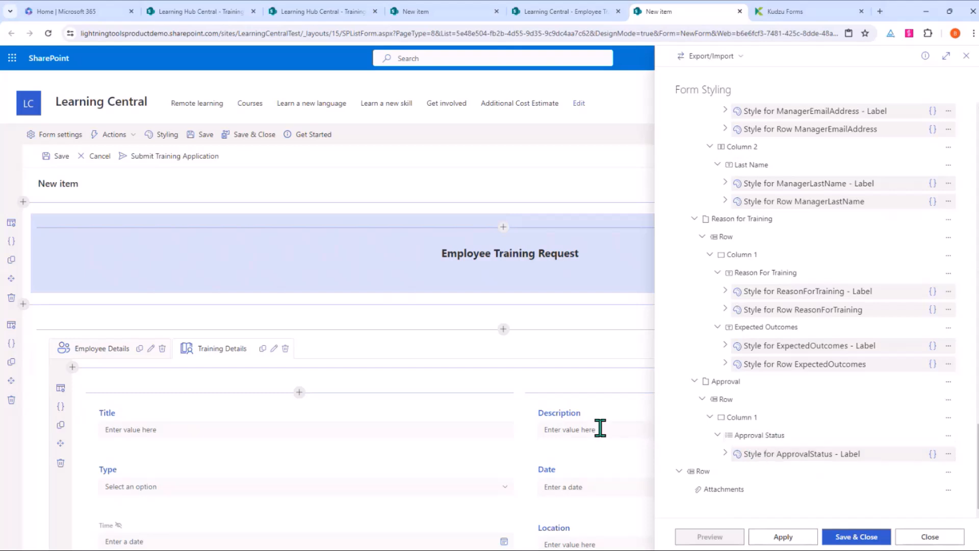
left_click(949, 437)
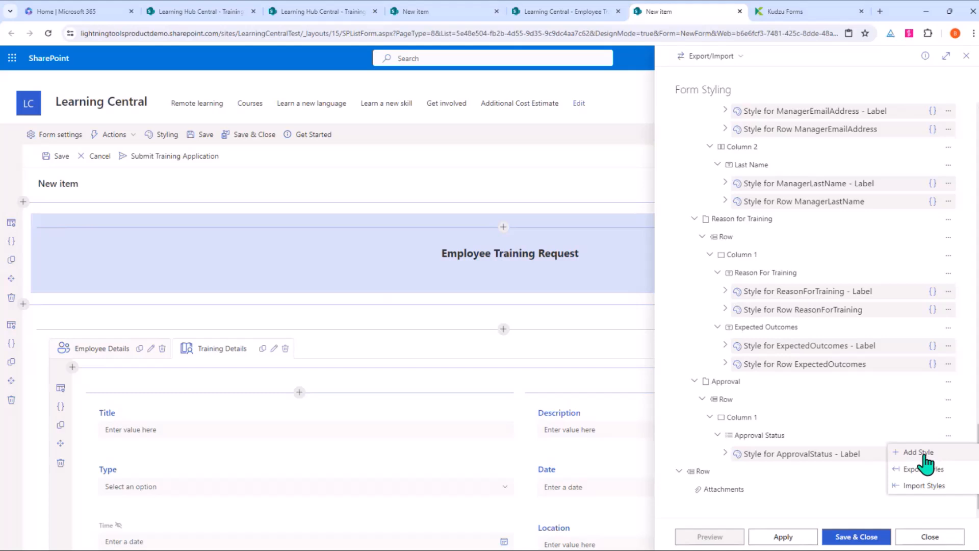
left_click(923, 453)
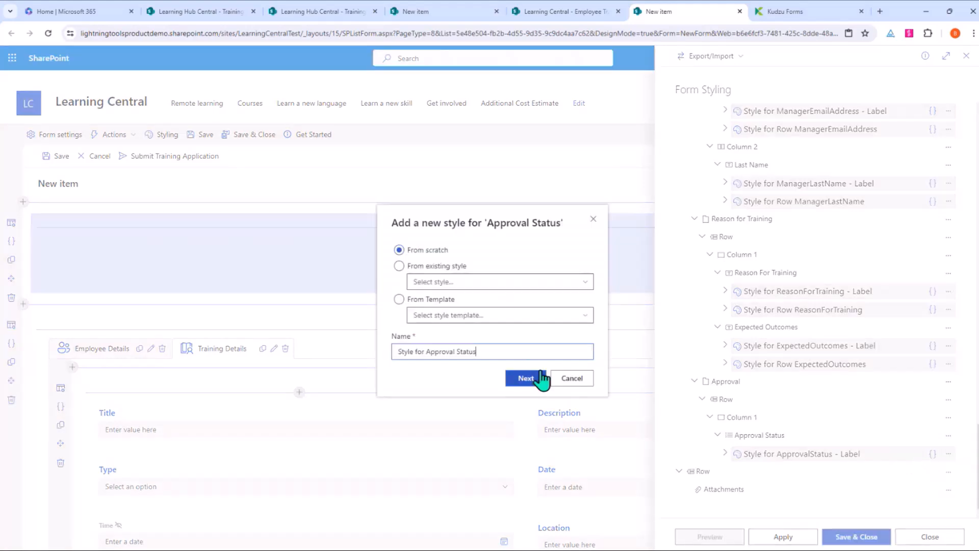
key("Return")
scroll(806, 430, "down", 4)
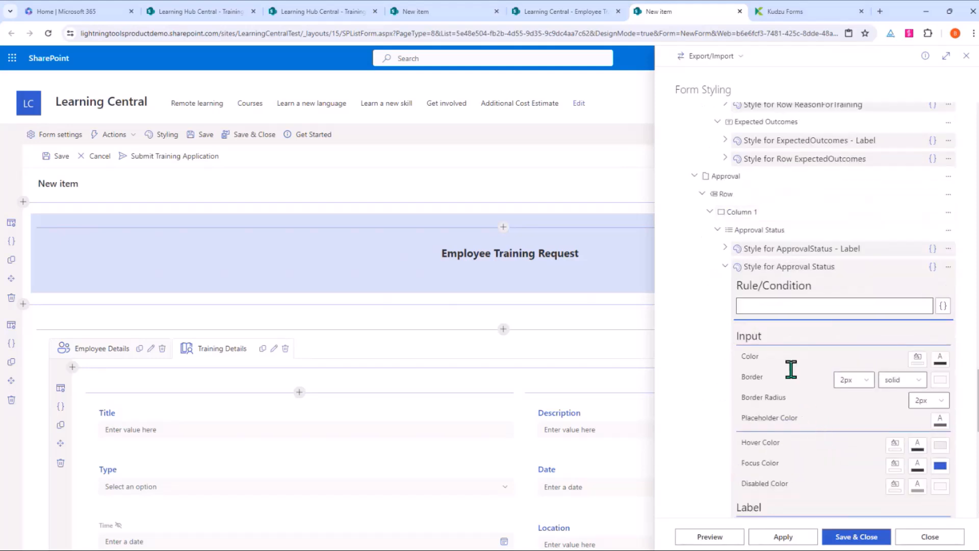
Step: Set the style's condition to =[[ApprovalStatus]]=="Approved"
left_click(944, 307)
scroll(803, 336, "down", 2)
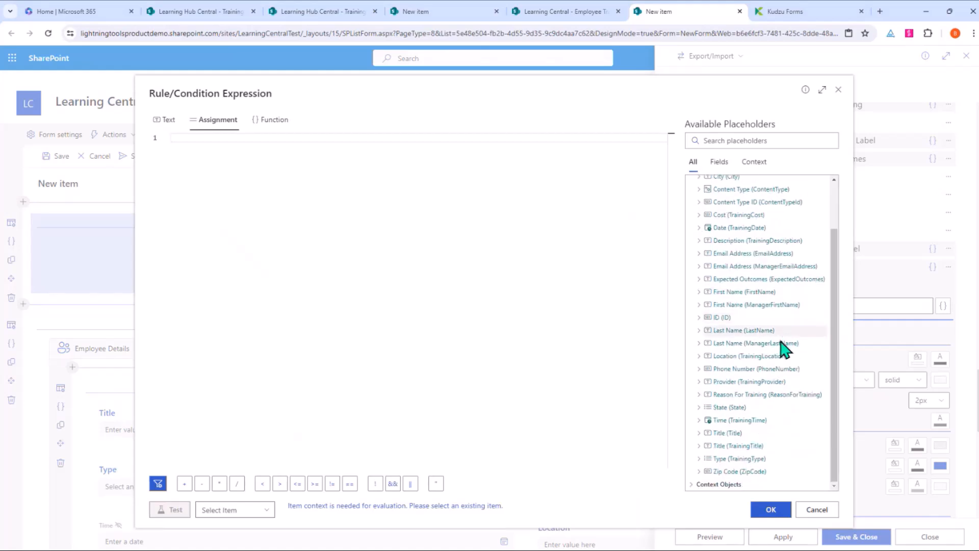
scroll(740, 444, "up", 2)
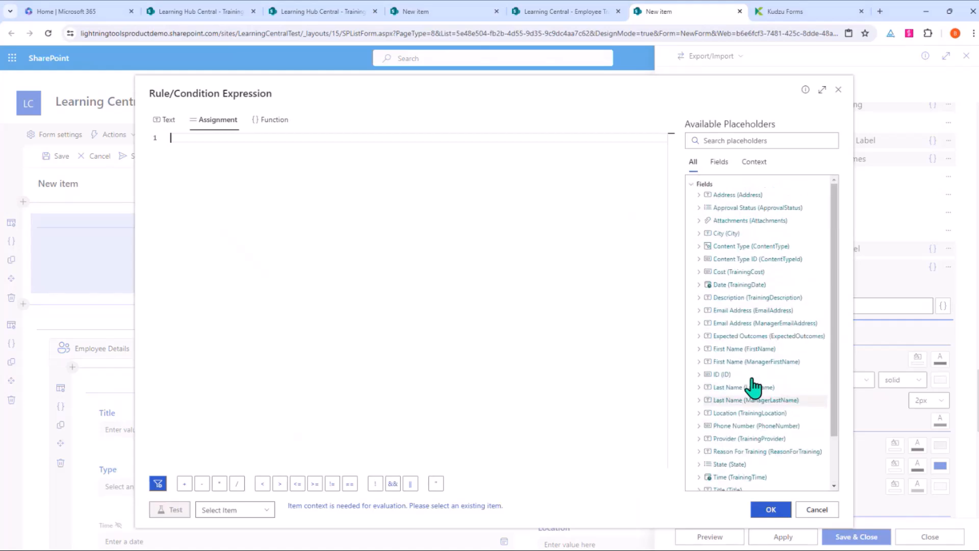
left_click(737, 210)
double_click(737, 209)
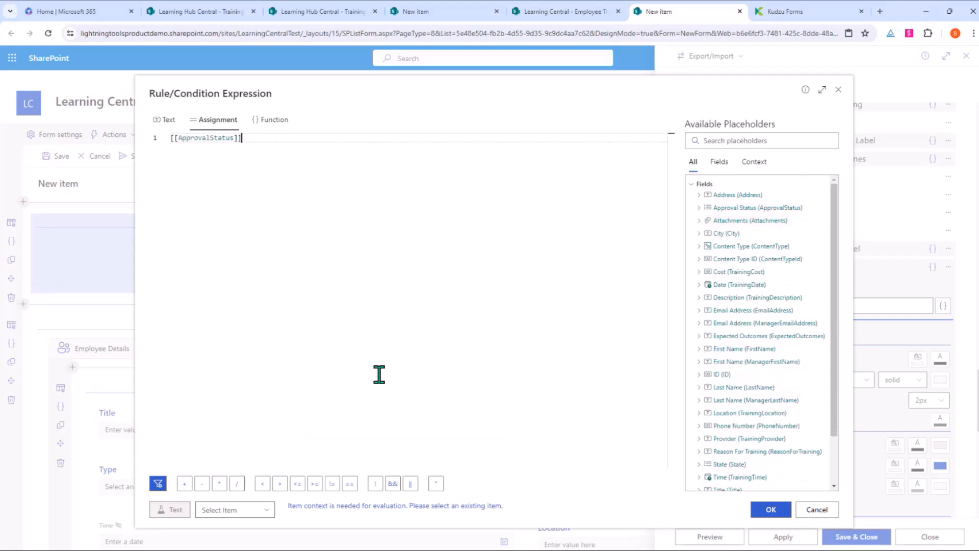
left_click(350, 483)
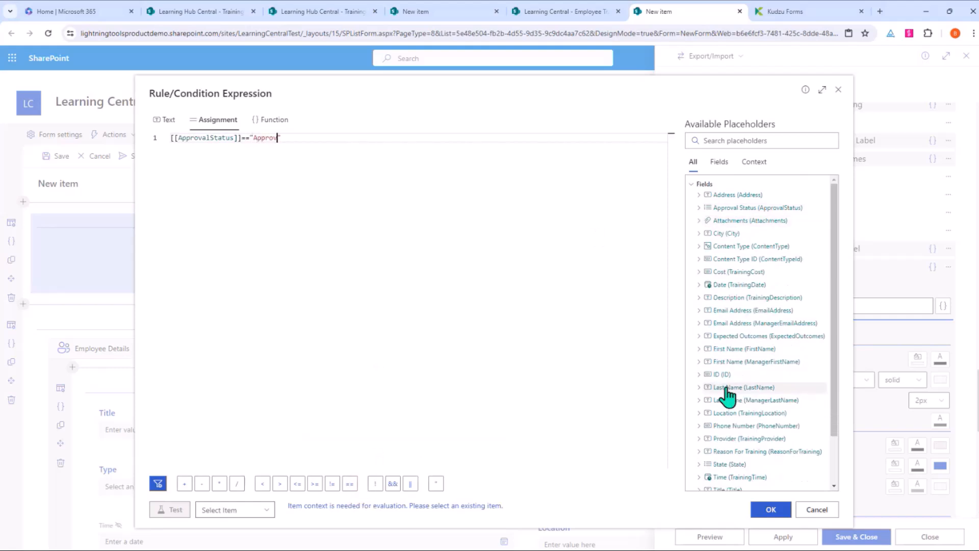
left_click(778, 508)
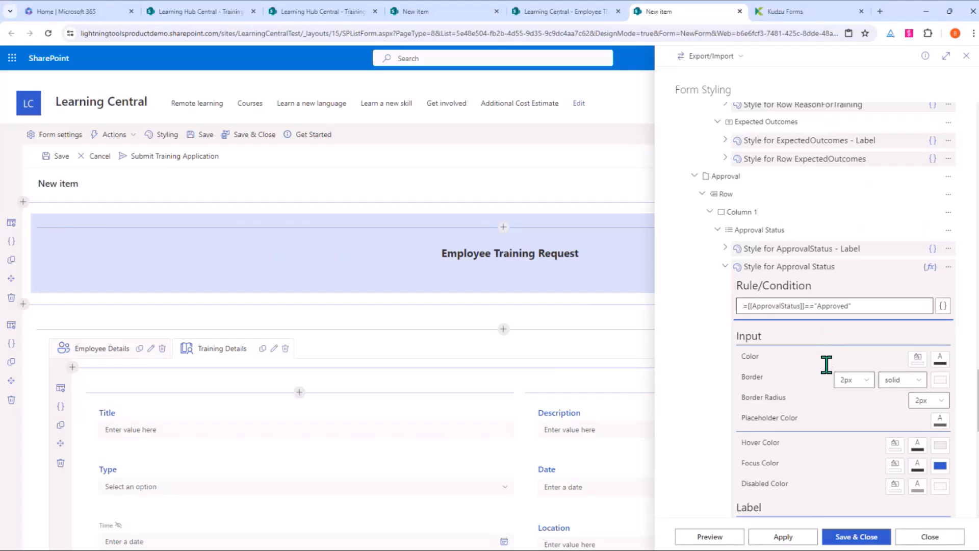
Step: Give the Approval Status input a light green background colour
scroll(827, 372, "down", 1)
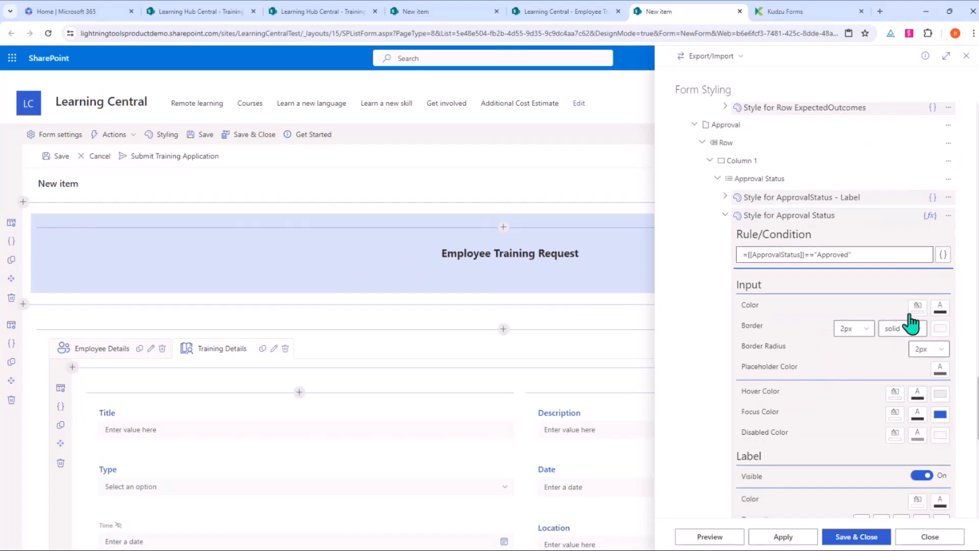
left_click(917, 307)
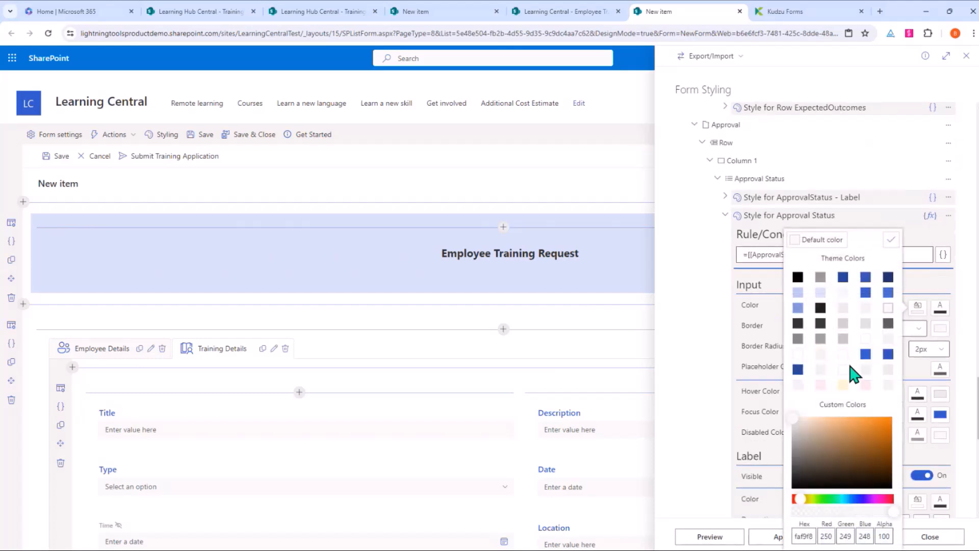
left_click(824, 499)
left_click(839, 439)
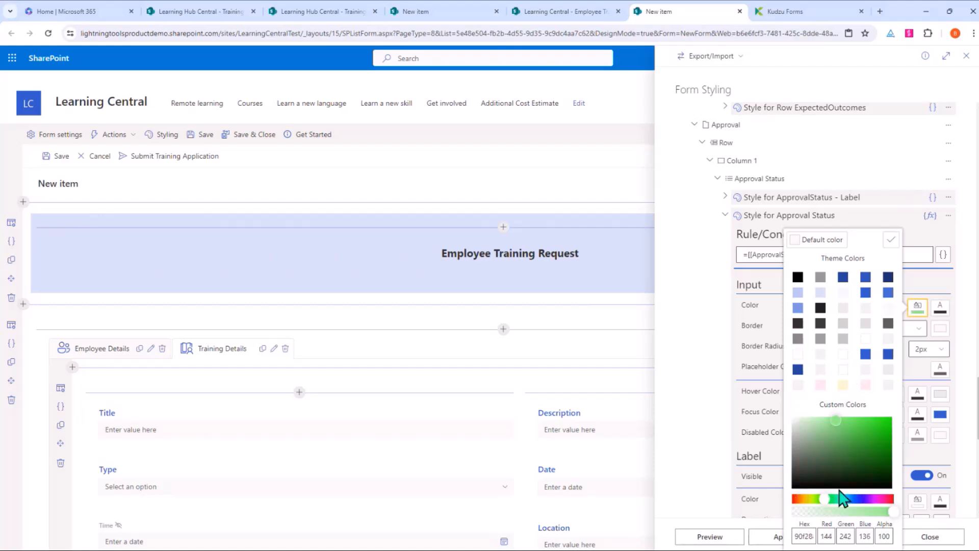
left_click(891, 239)
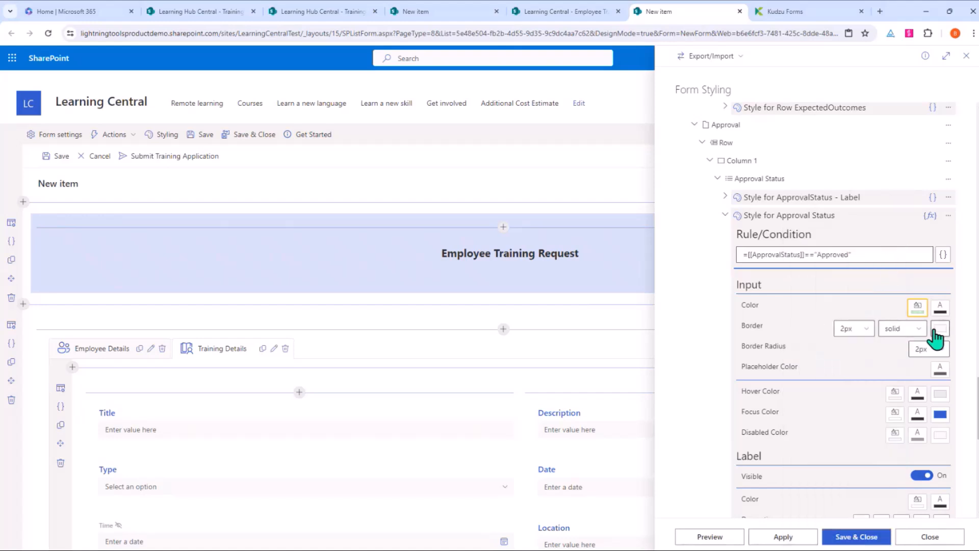
Step: Make the input border green, preview it, and save and close the styling
left_click(940, 329)
left_click(850, 498)
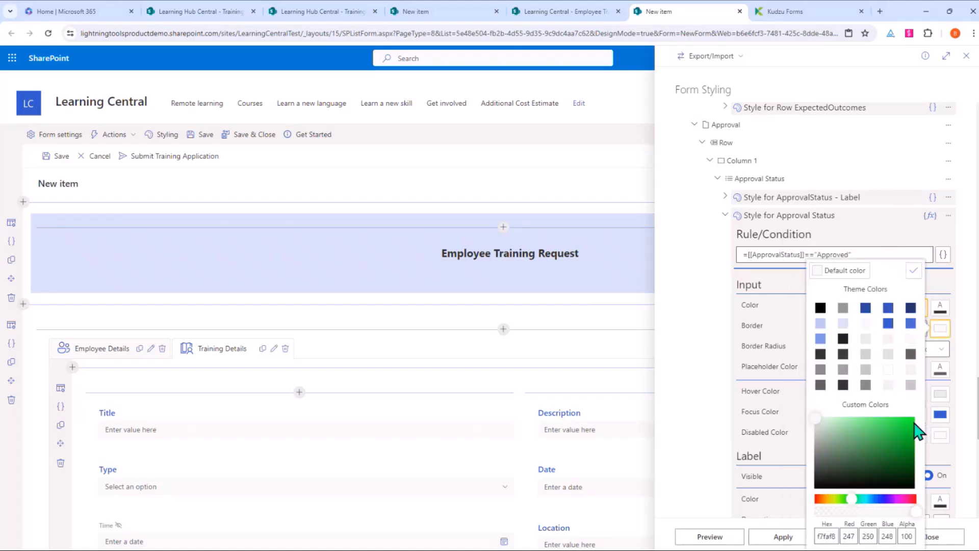
left_click(917, 433)
left_click(913, 270)
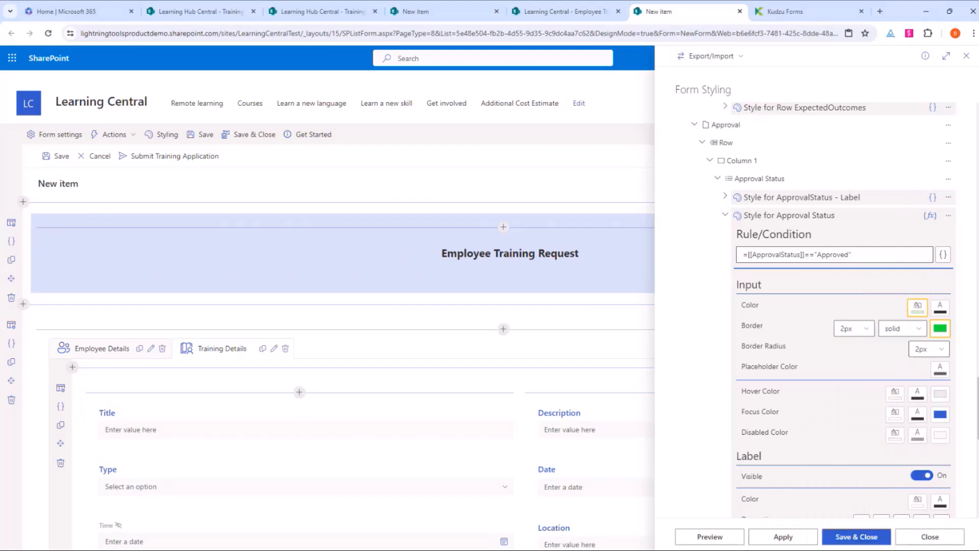
left_click(710, 537)
scroll(477, 332, "down", 10)
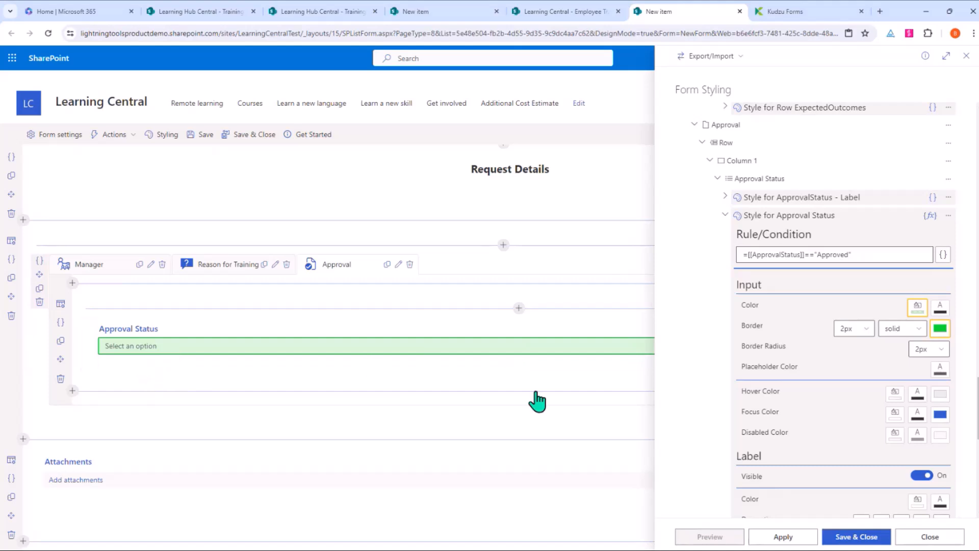
left_click(844, 537)
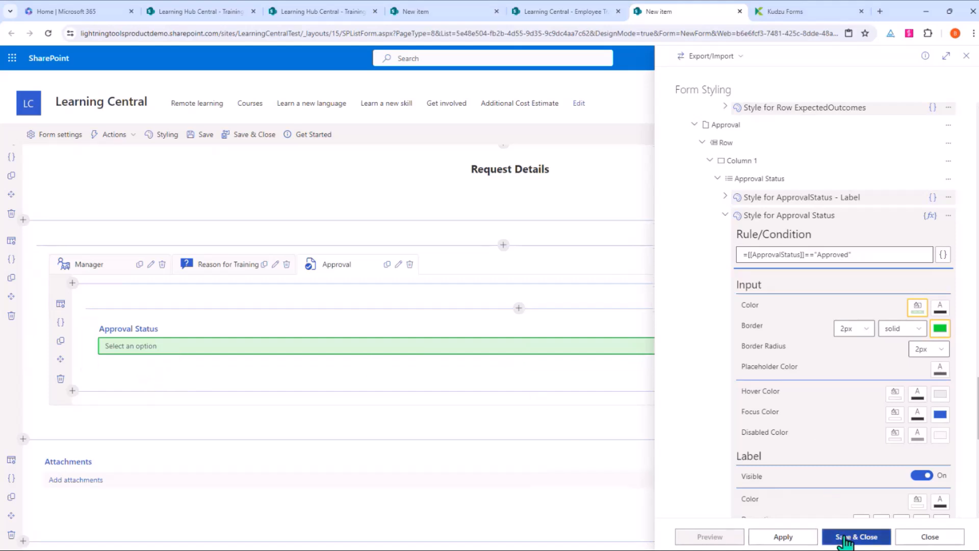
scroll(531, 421, "up", 10)
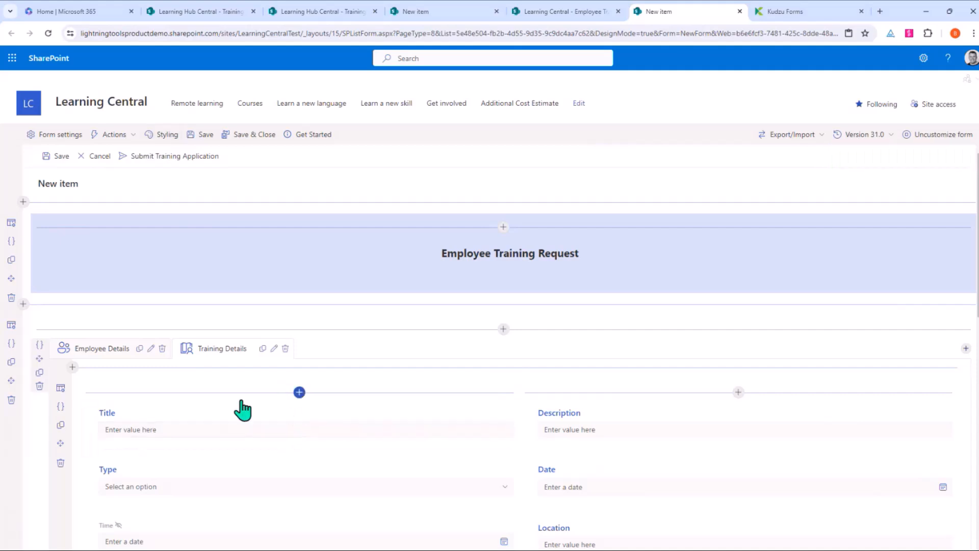
scroll(306, 389, "down", 3)
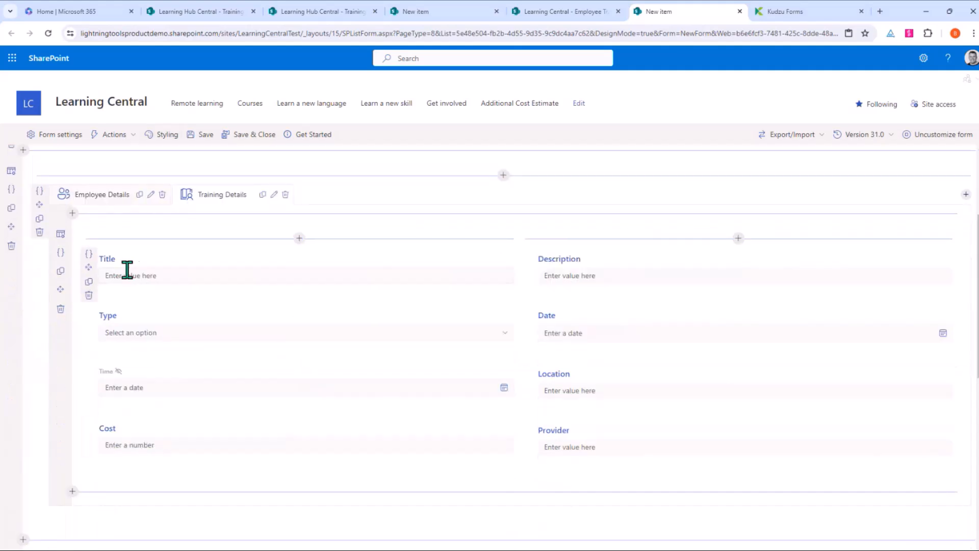
left_click(90, 254)
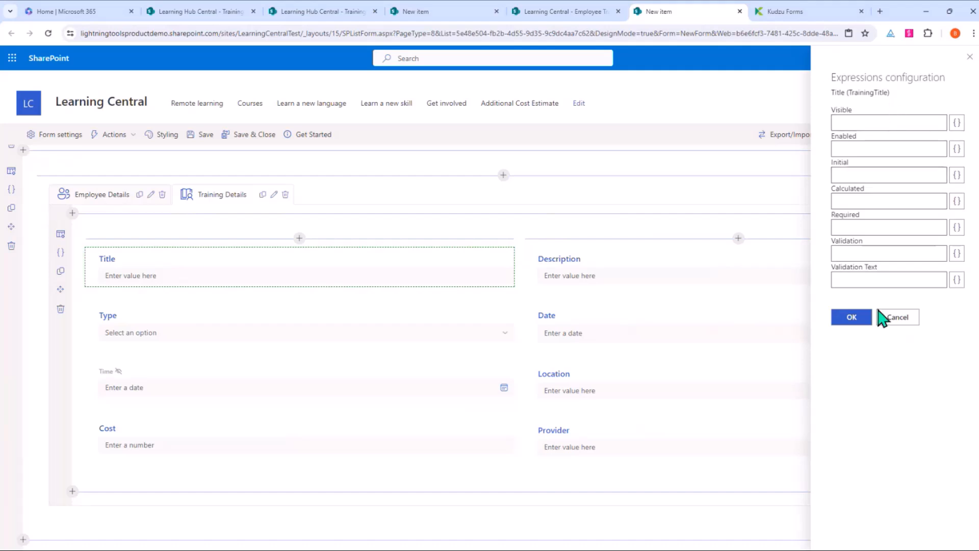
left_click(898, 317)
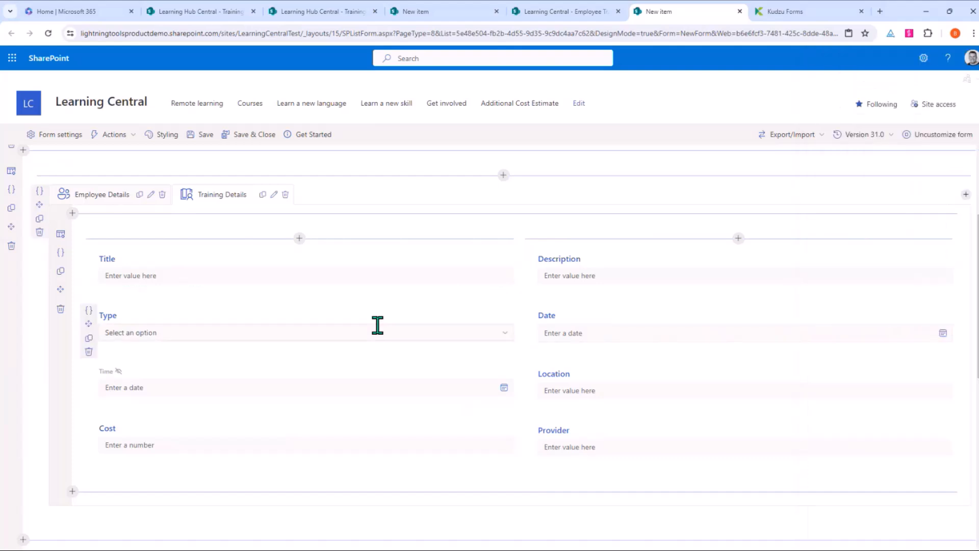
scroll(316, 280, "down", 8)
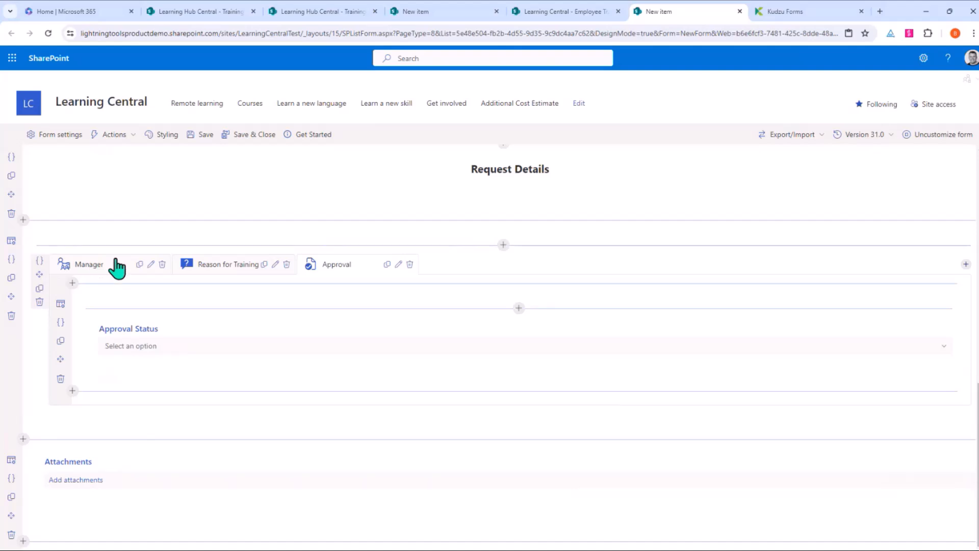
Step: Look over the Manager and Approval sections and the Approval Status choices
left_click(100, 265)
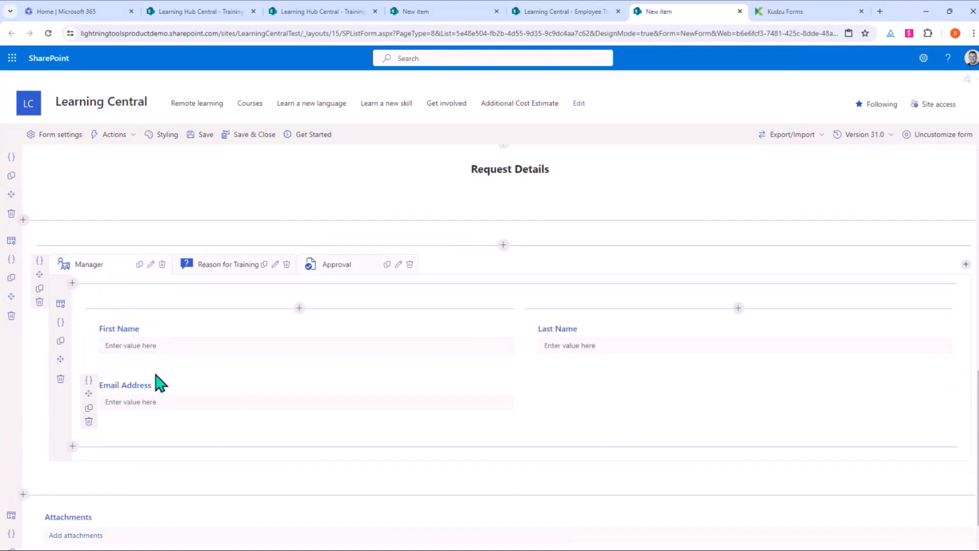
left_click(339, 268)
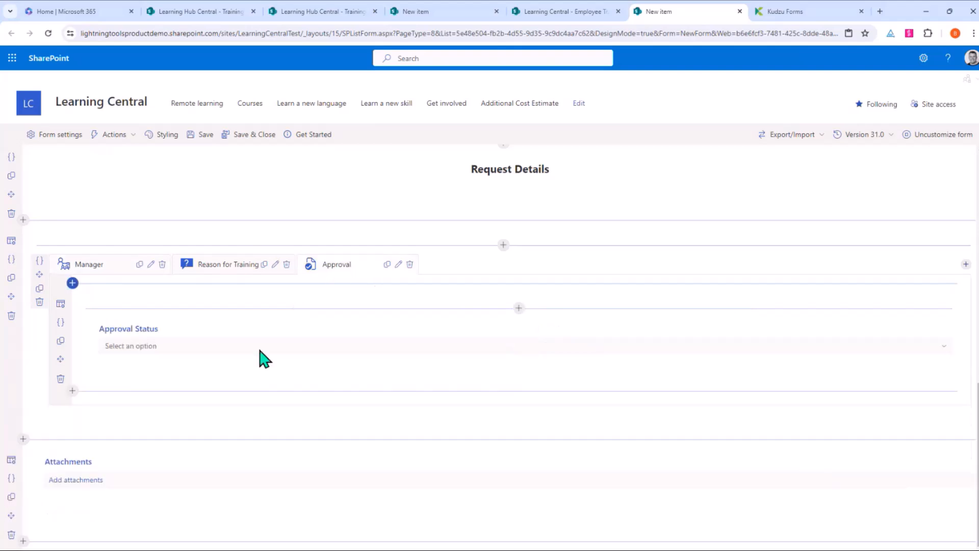
left_click(933, 346)
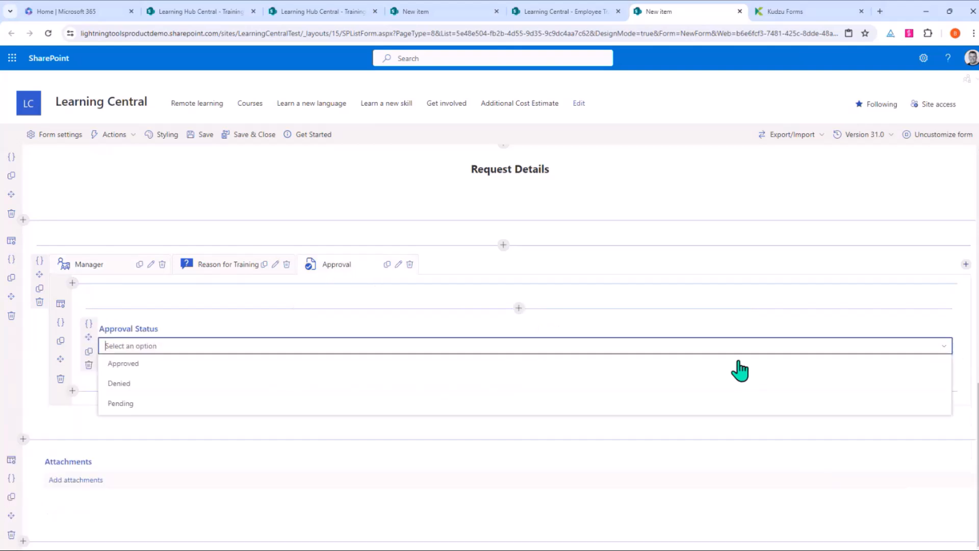
left_click(945, 328)
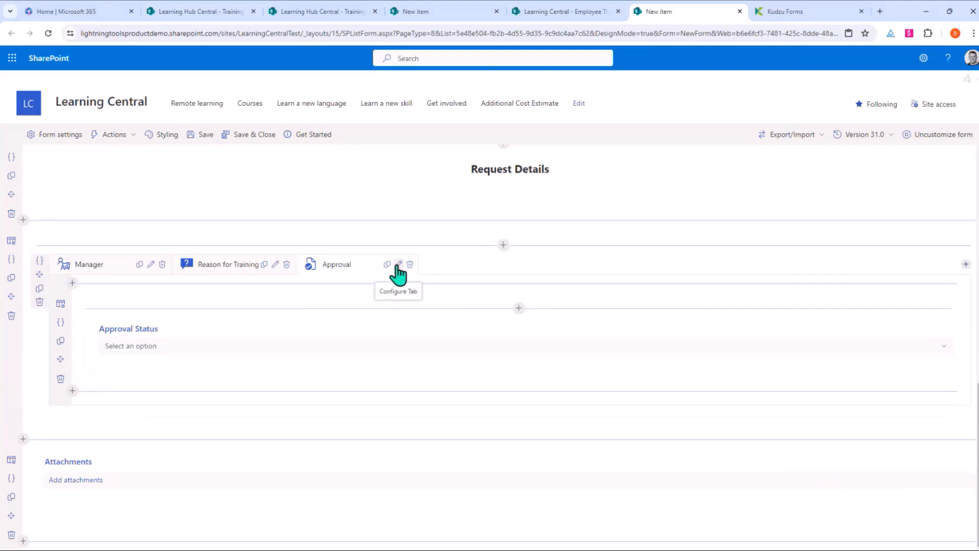
left_click(398, 264)
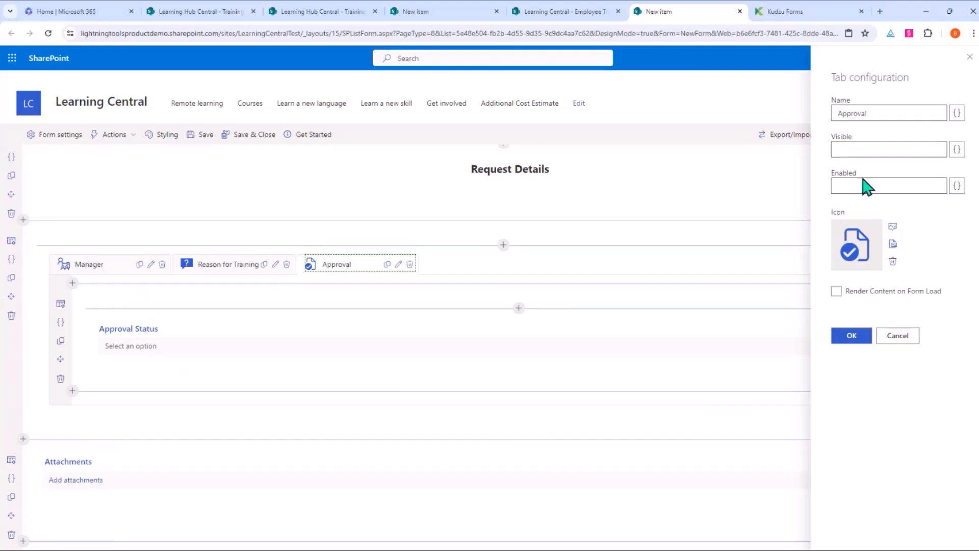
left_click(957, 186)
scroll(745, 306, "down", 3)
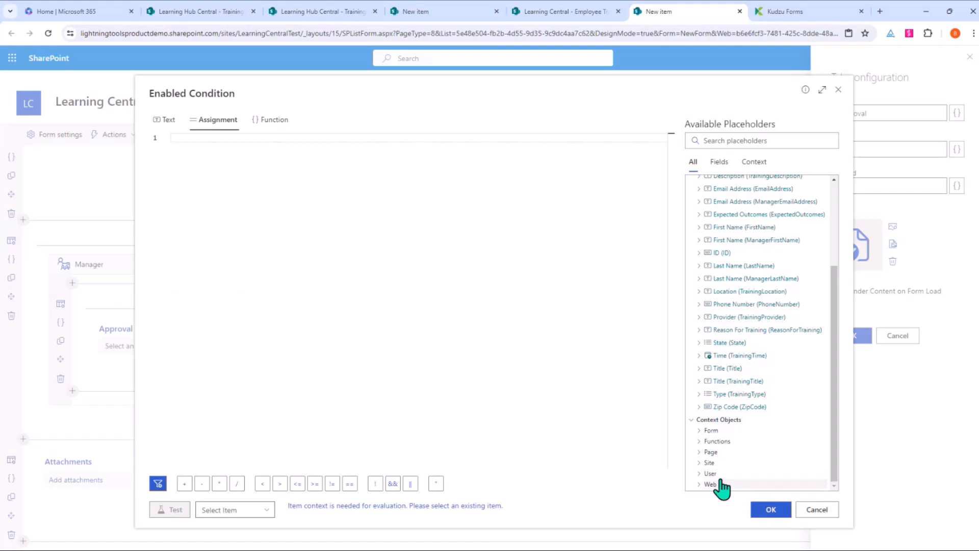
left_click(717, 485)
scroll(760, 347, "down", 2)
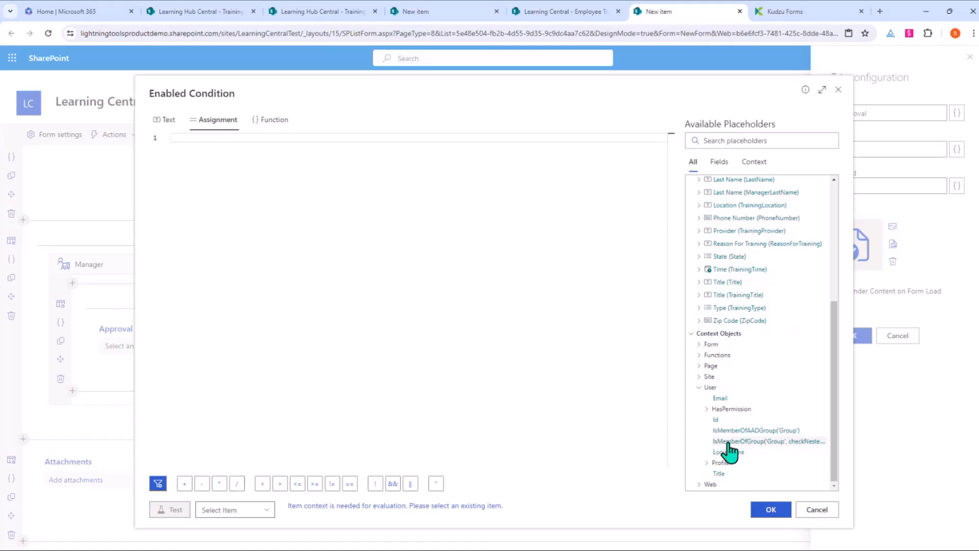
left_click(773, 442)
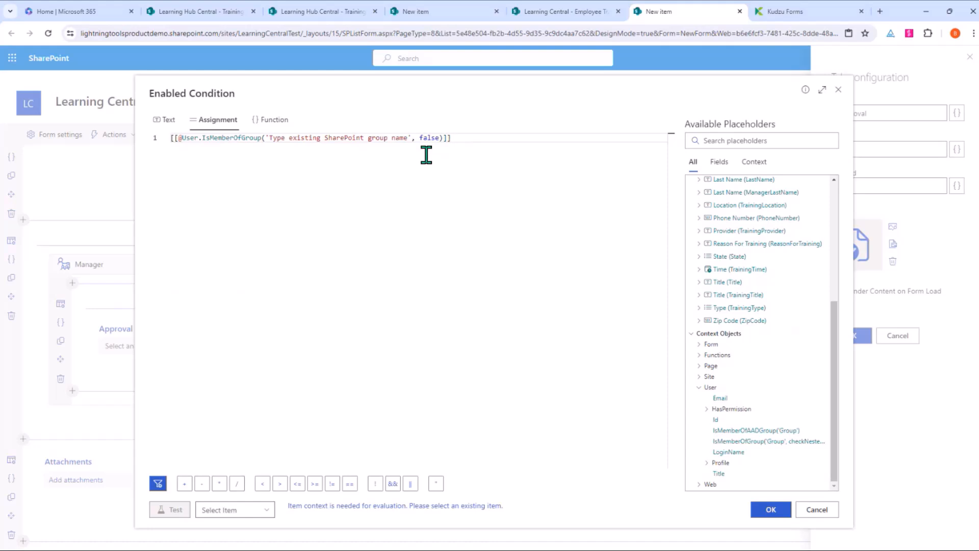
double_click(430, 137)
type("true")
left_click_drag(407, 137, 269, 137)
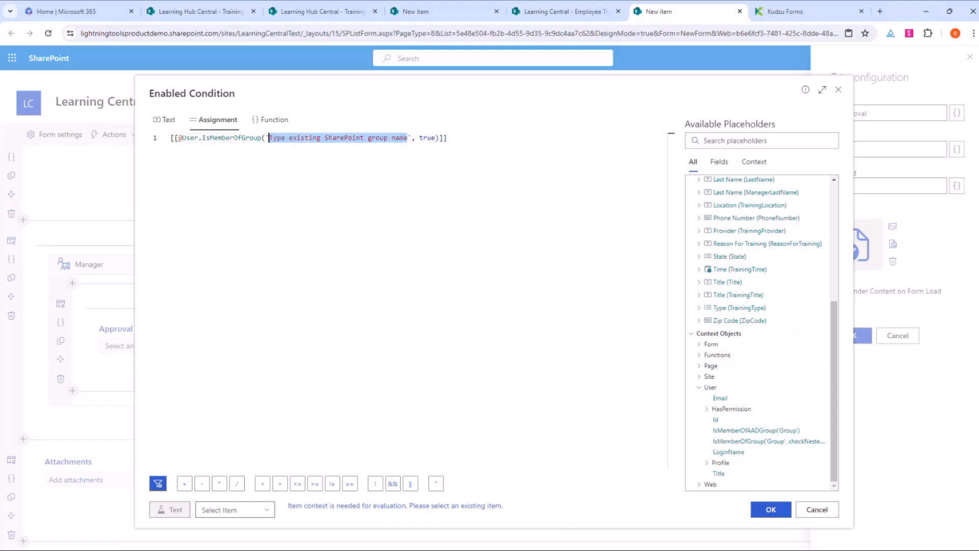
type("Training Ap")
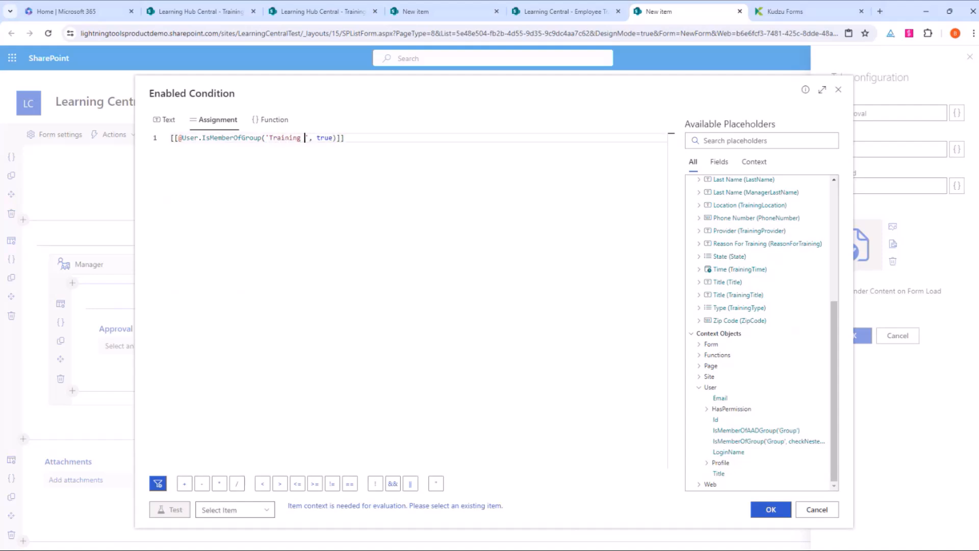
type("provers")
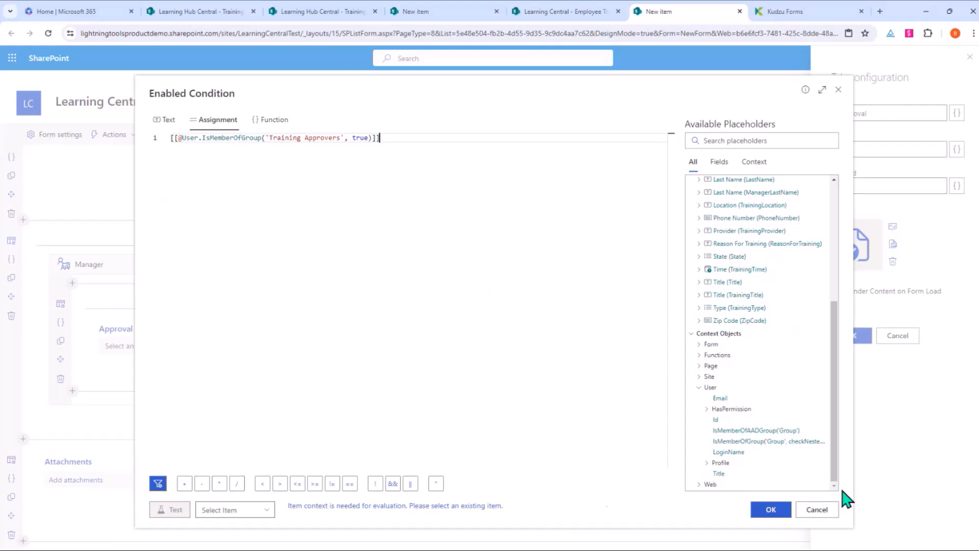
left_click(776, 511)
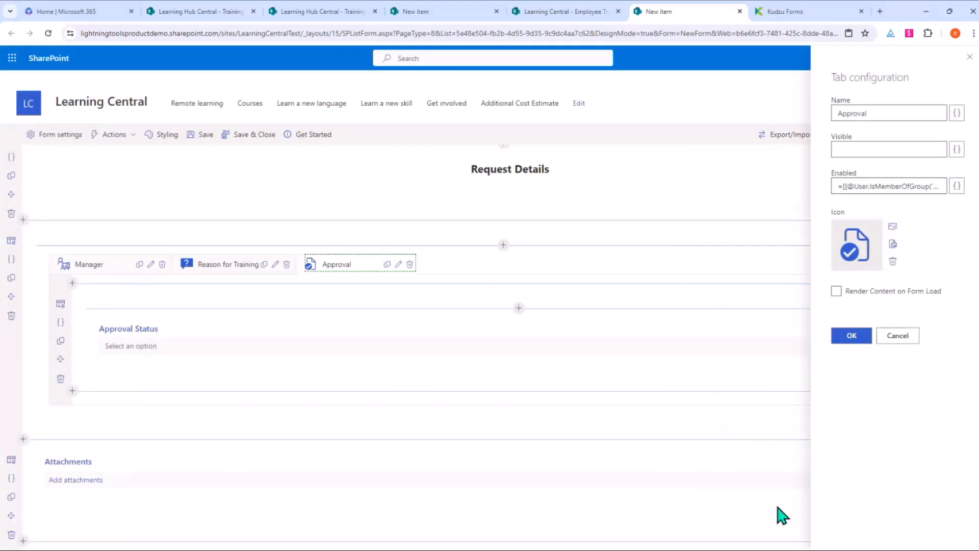
left_click(851, 337)
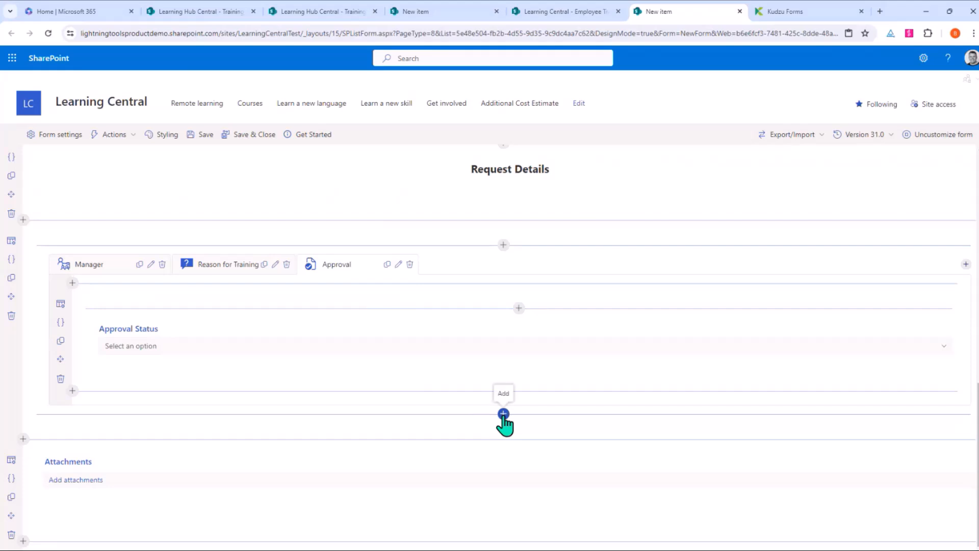
Step: Embed Additional Cost Estimate as a sub-item list linked through LookupToEmployee Training Request Forms
left_click(503, 413)
scroll(584, 287, "down", 1)
left_click_drag(585, 287, 582, 363)
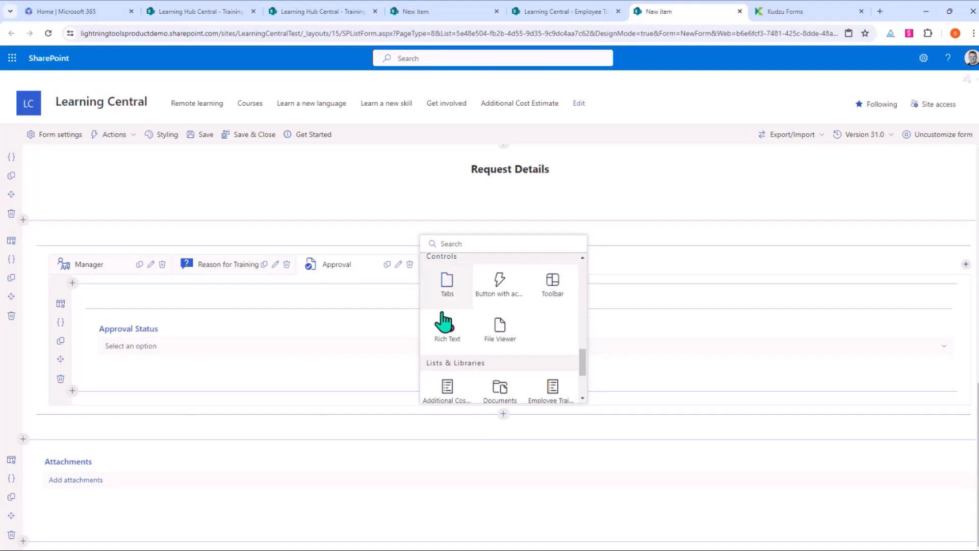
scroll(543, 311, "down", 2)
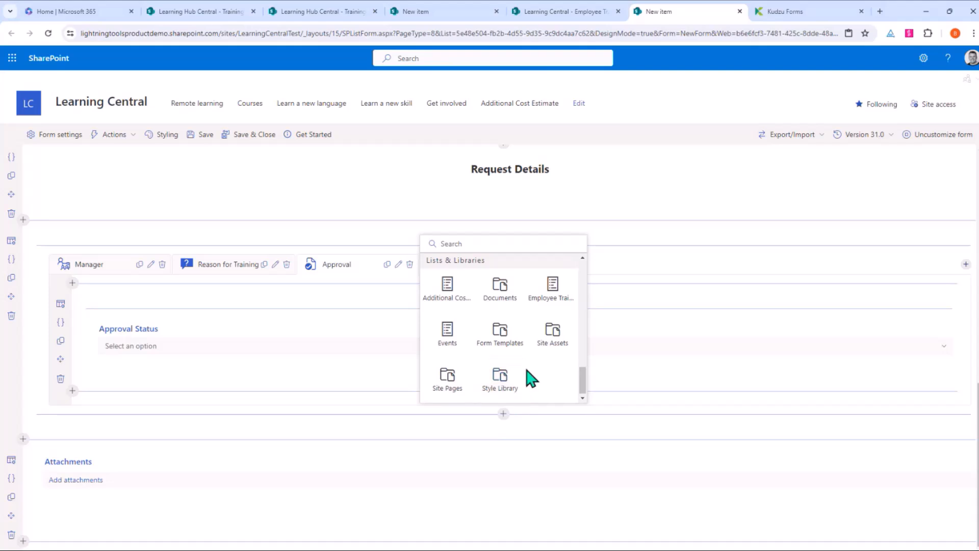
left_click(454, 295)
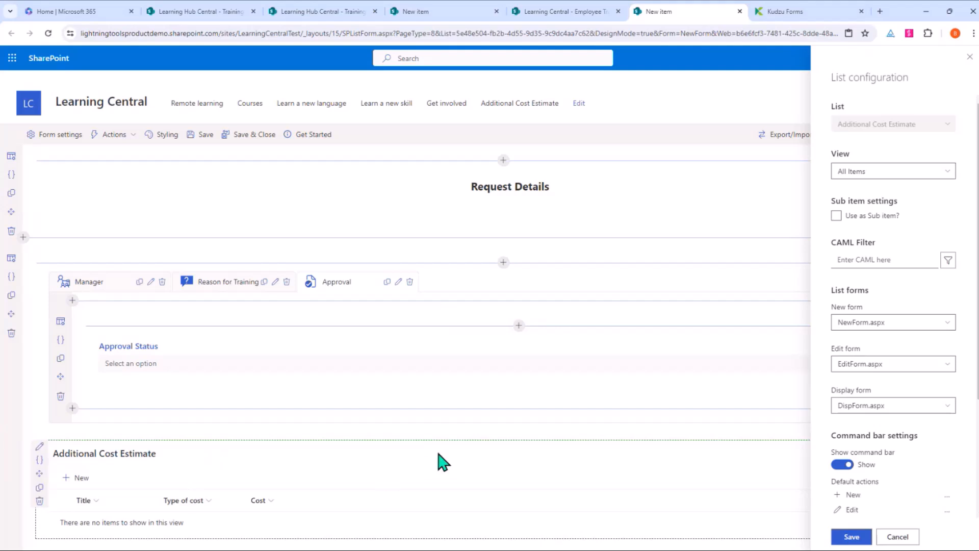
left_click(836, 216)
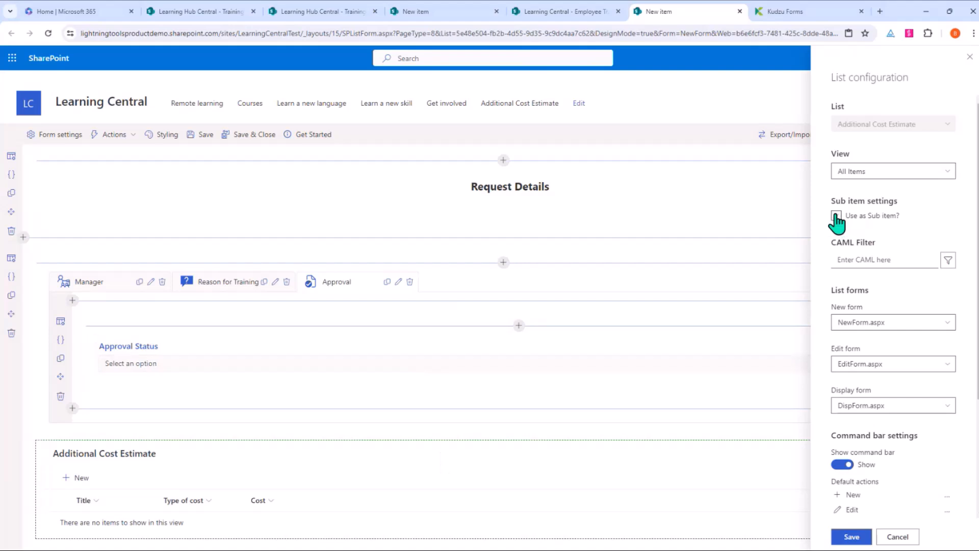
left_click(932, 254)
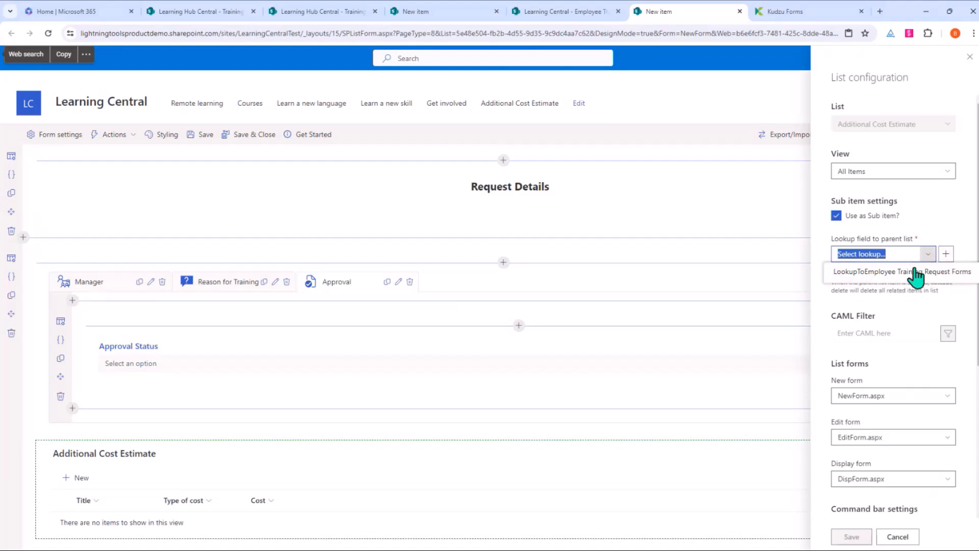
left_click(927, 254)
left_click(876, 274)
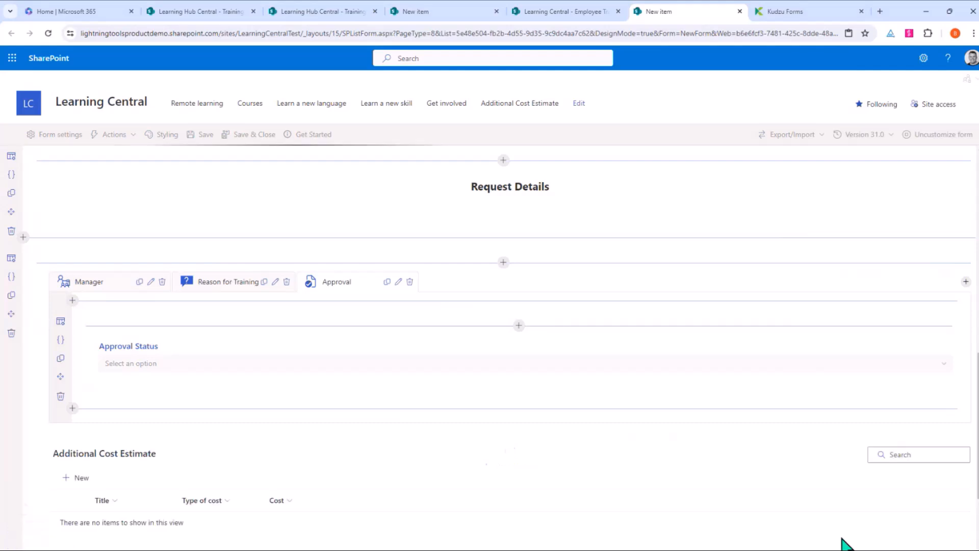
scroll(461, 492, "down", 1)
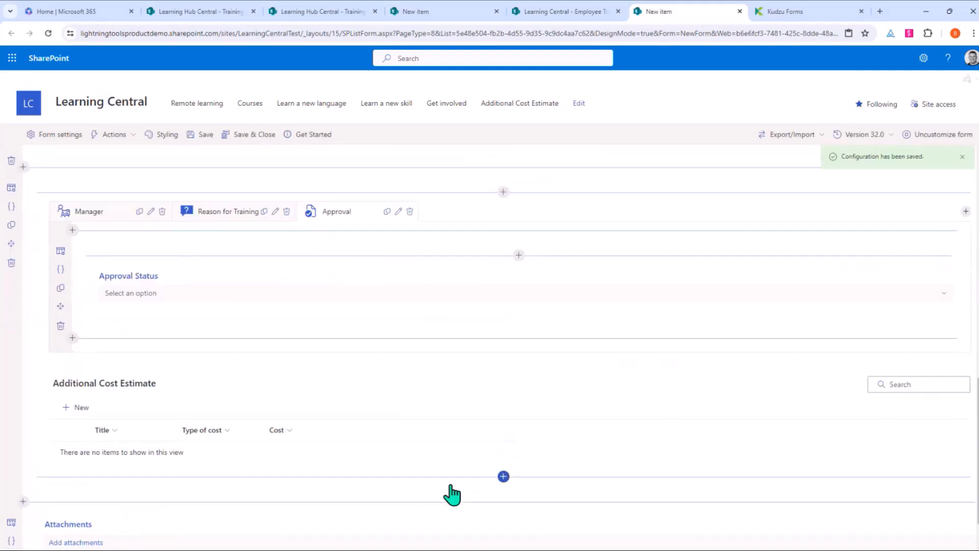
Step: Create a new Number column named Total Cost below the Cost field
scroll(350, 490, "down", 1)
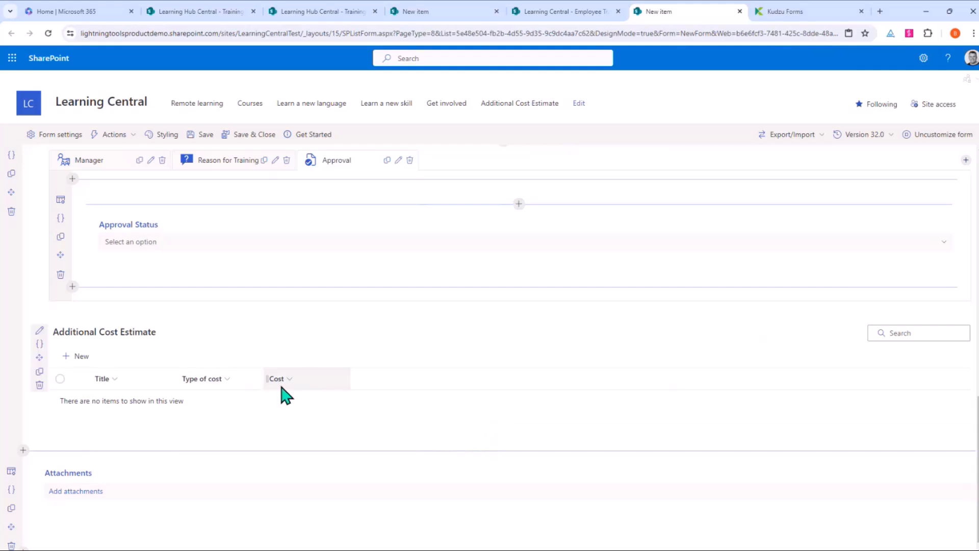
scroll(367, 376, "up", 9)
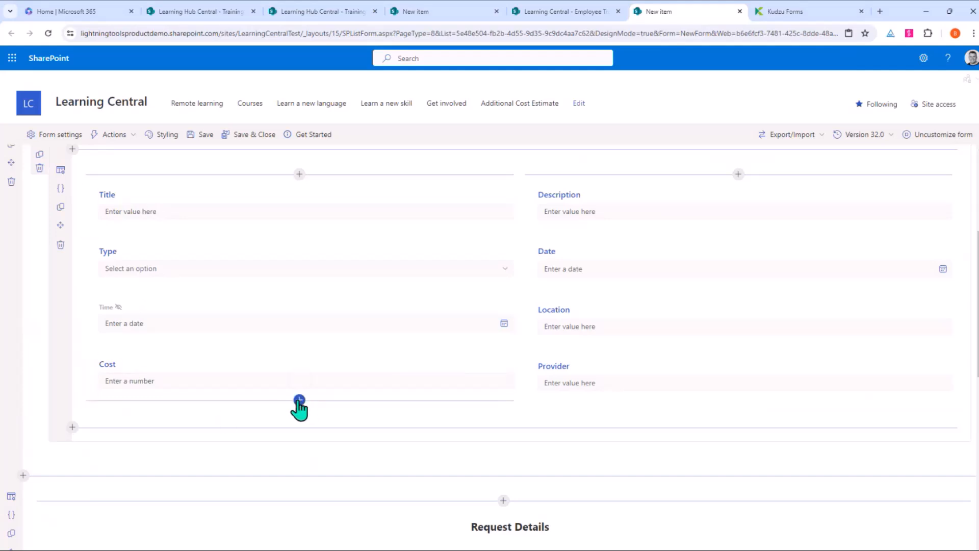
left_click(300, 400)
left_click(360, 247)
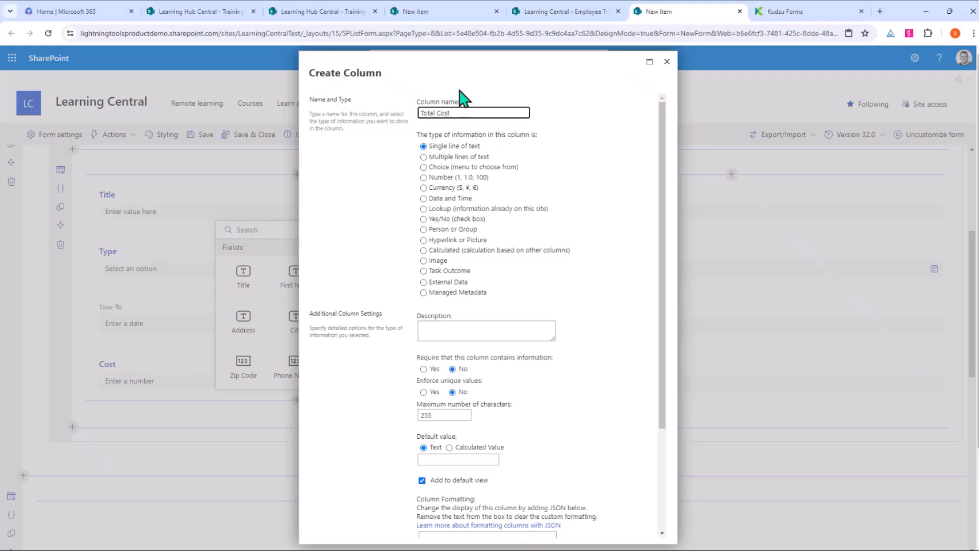
left_click(424, 177)
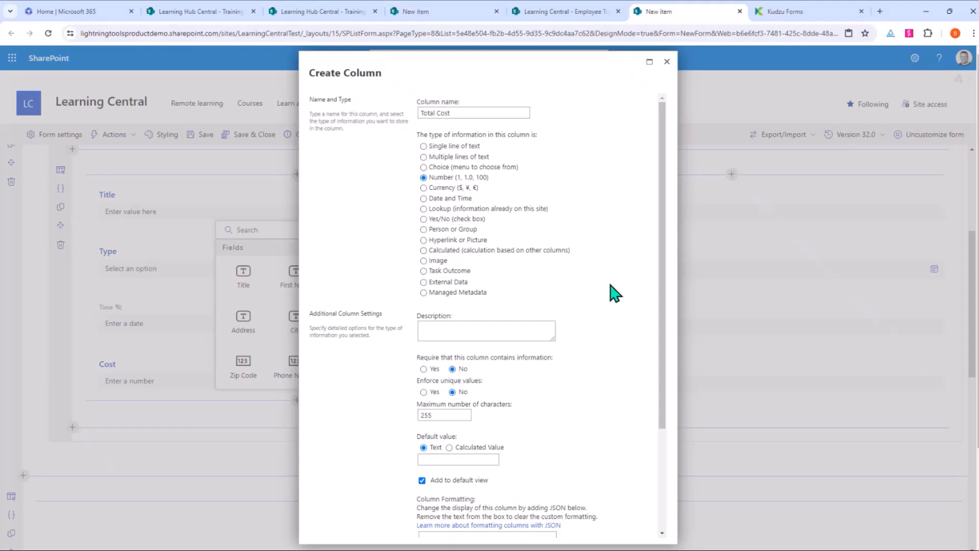
scroll(612, 284, "down", 3)
scroll(612, 496, "down", 4)
left_click(589, 529)
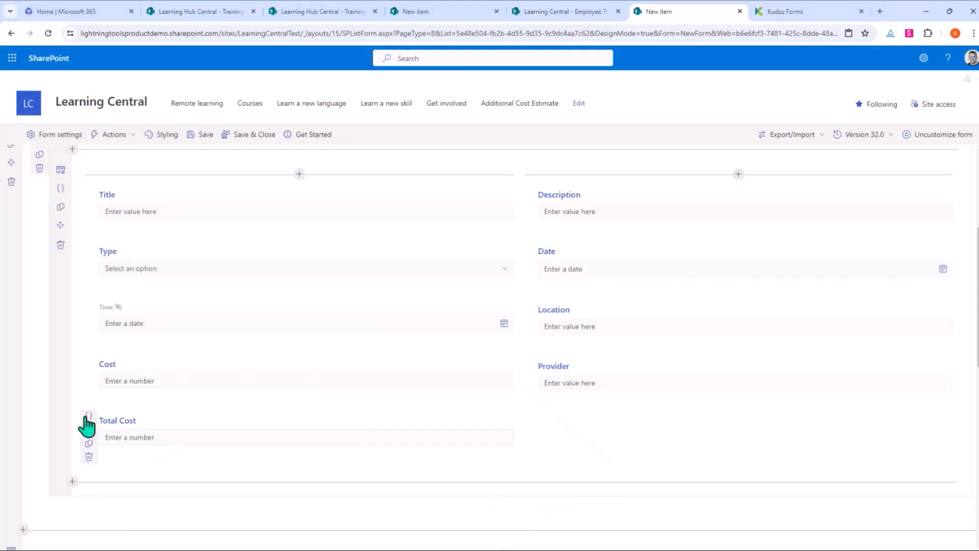
left_click(88, 415)
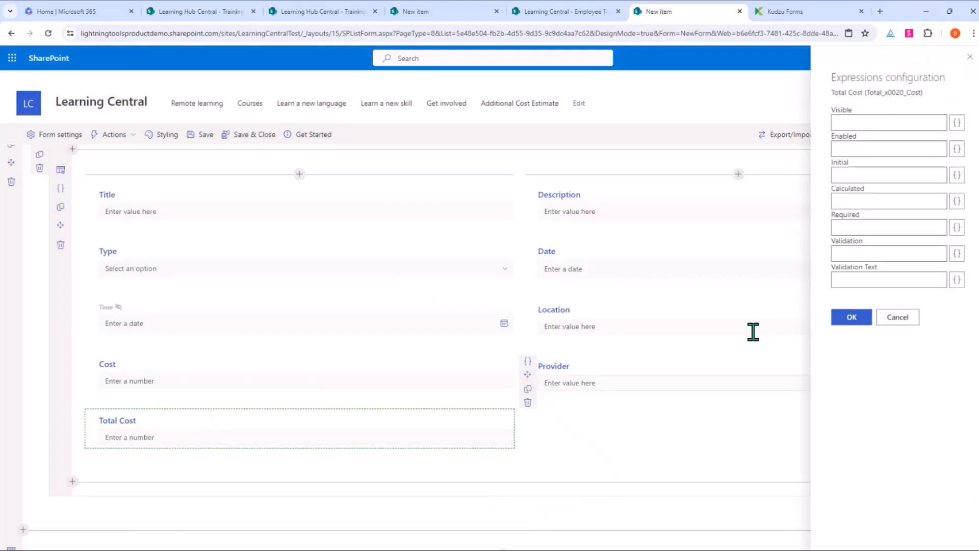
left_click(957, 202)
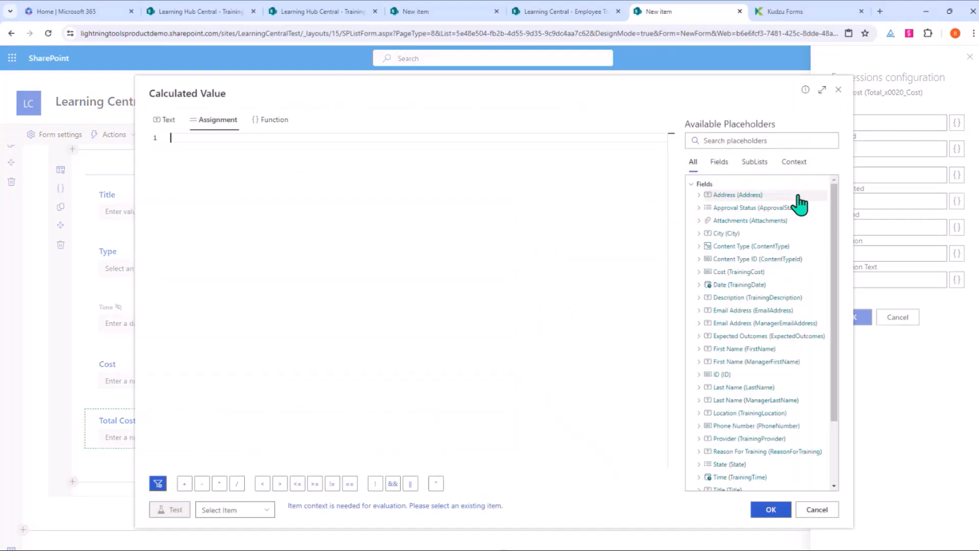
scroll(730, 375, "down", 3)
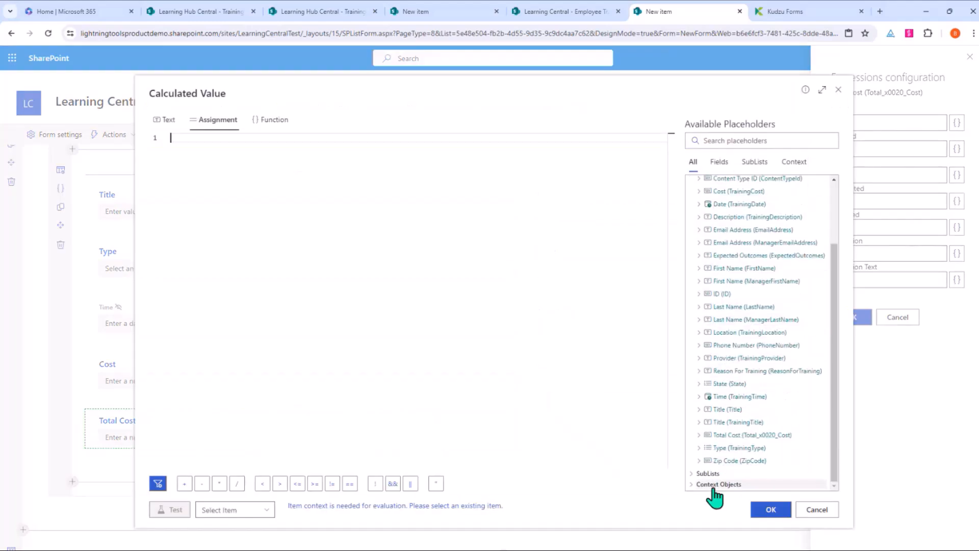
scroll(737, 347, "down", 1)
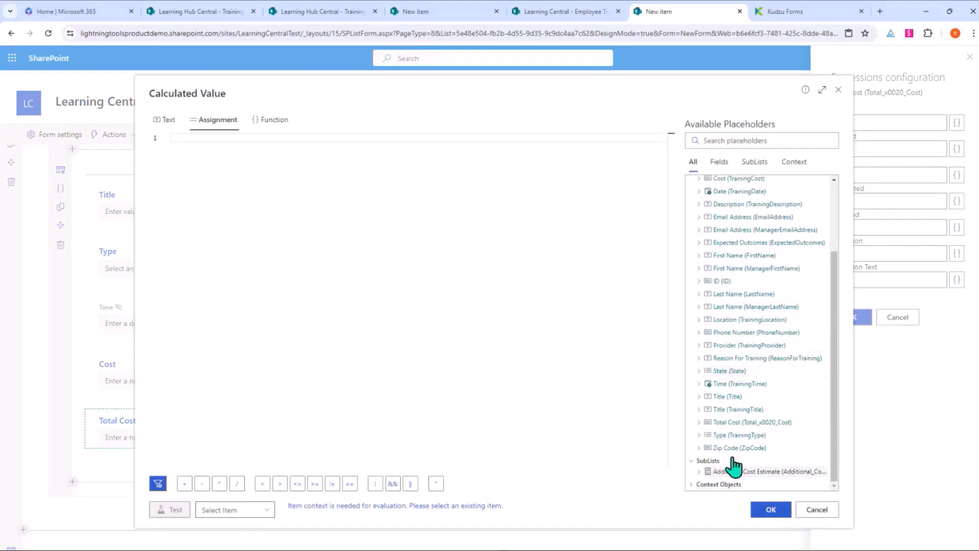
left_click(707, 471)
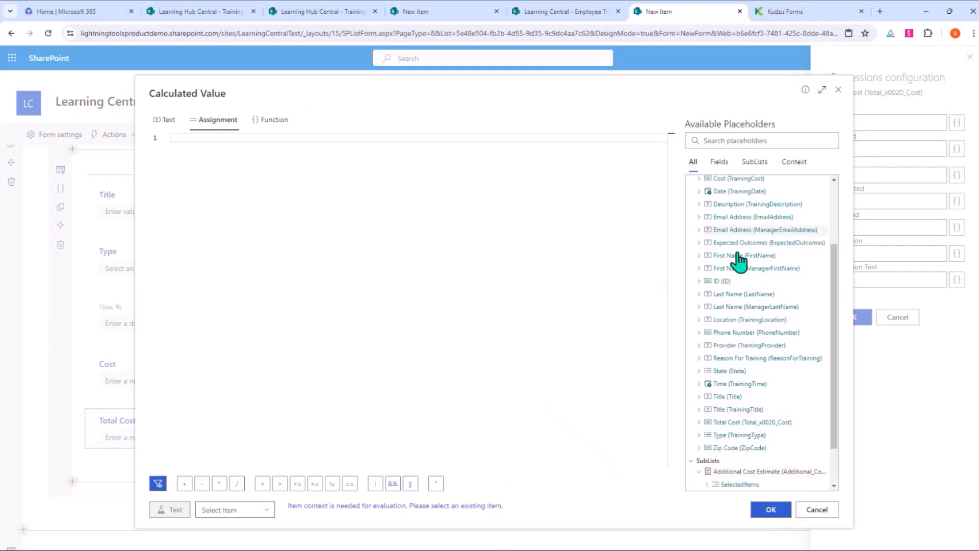
scroll(738, 286, "down", 2)
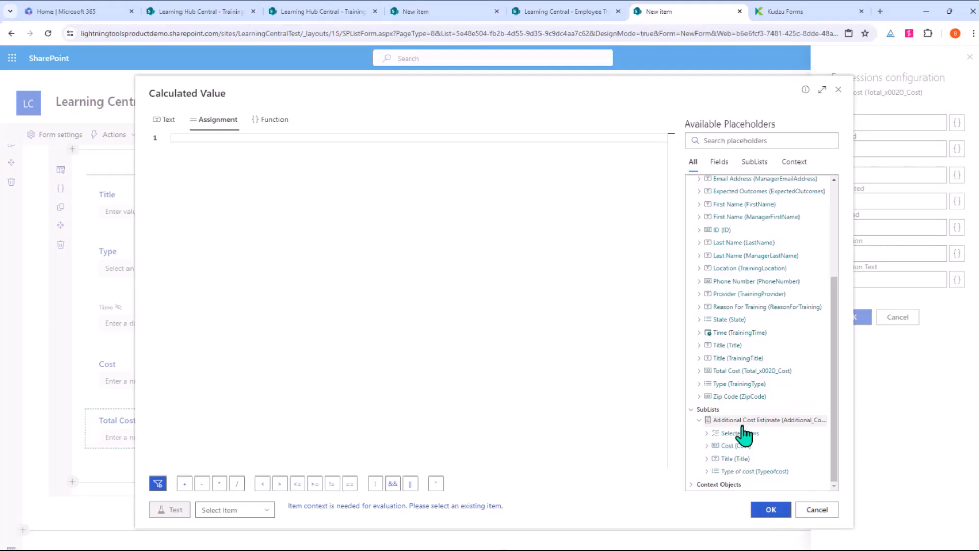
left_click(707, 446)
scroll(708, 454, "down", 1)
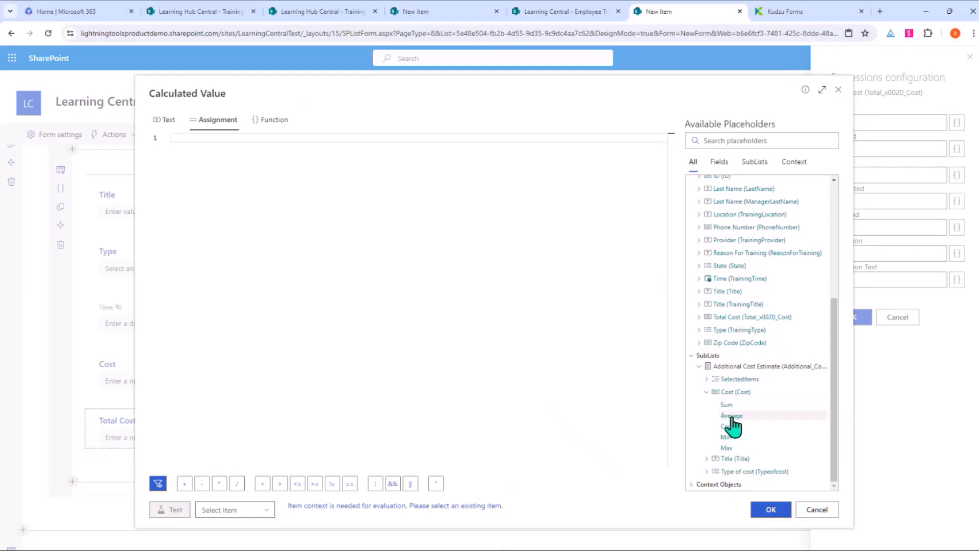
left_click(727, 405)
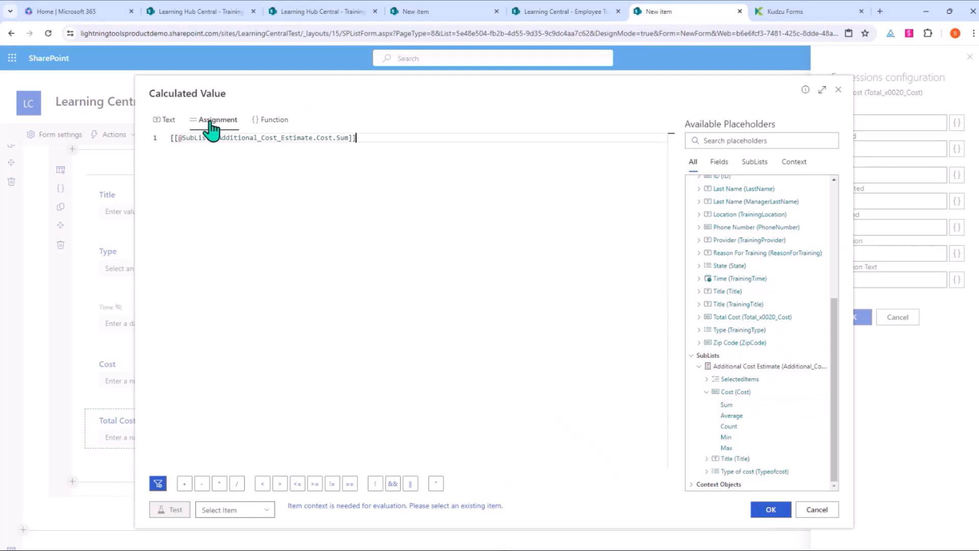
left_click(359, 138)
left_click(753, 511)
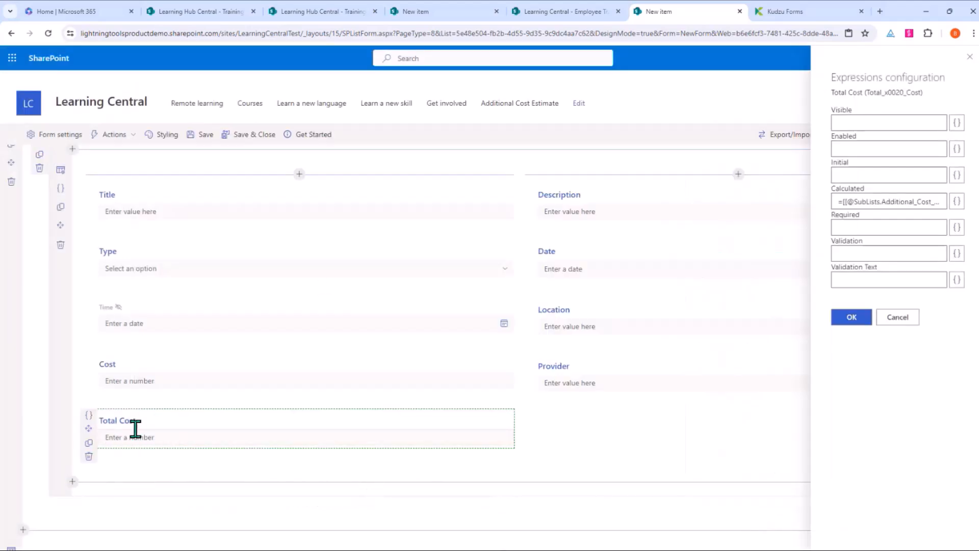
Step: Append +[[TrainingCost]] to the Total Cost formula and apply the expression settings
left_click(955, 203)
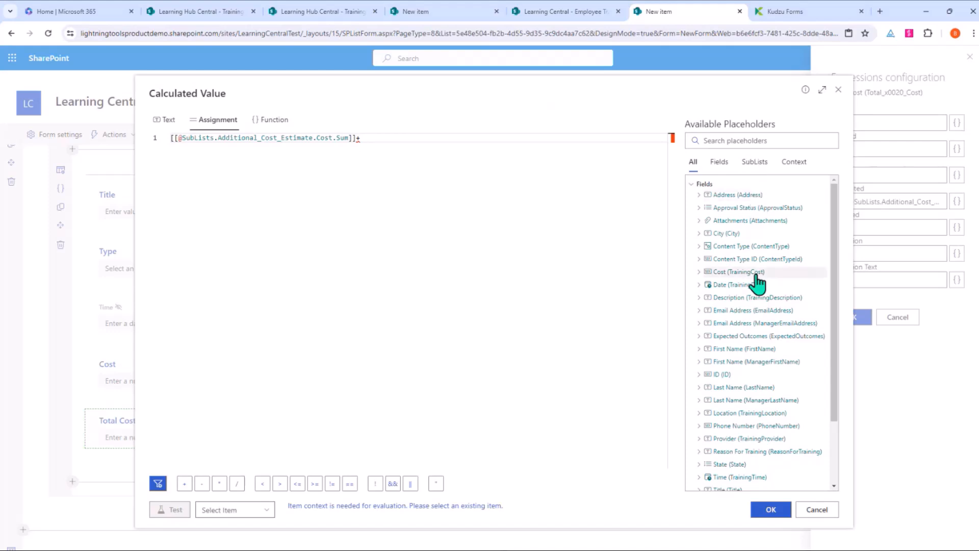
scroll(754, 285, "down", 3)
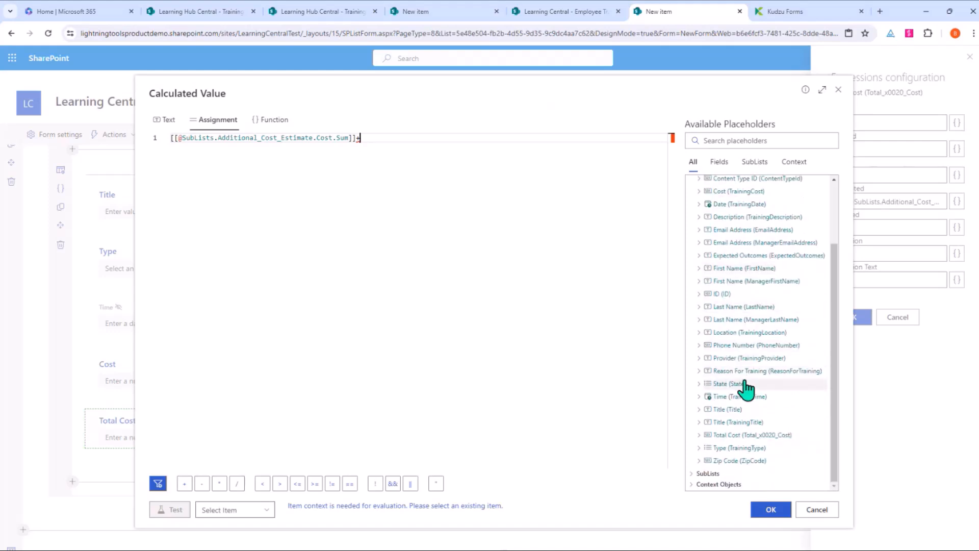
left_click(739, 191)
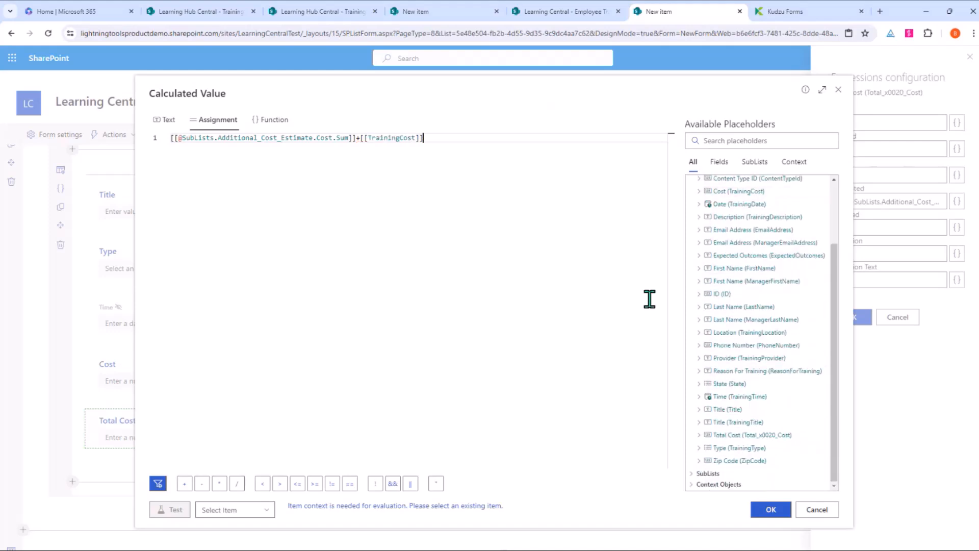
left_click(771, 510)
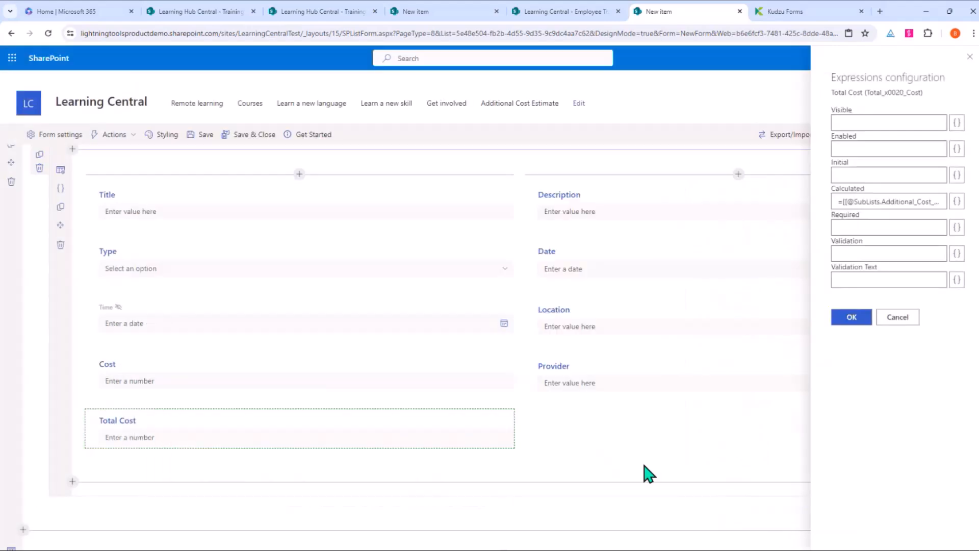
left_click(853, 319)
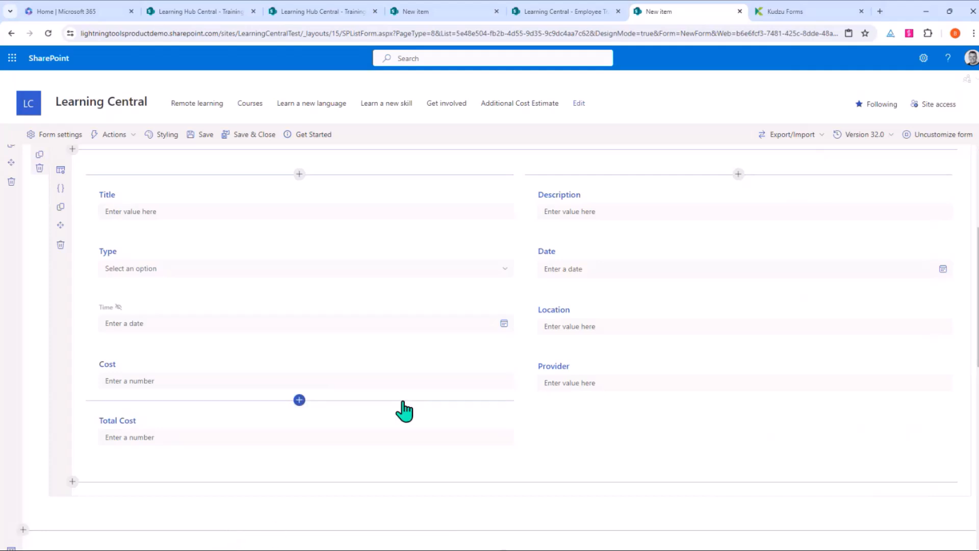
Step: Rename New Tab to Training Request Instructions and give it the notepad icon
scroll(404, 411, "up", 4)
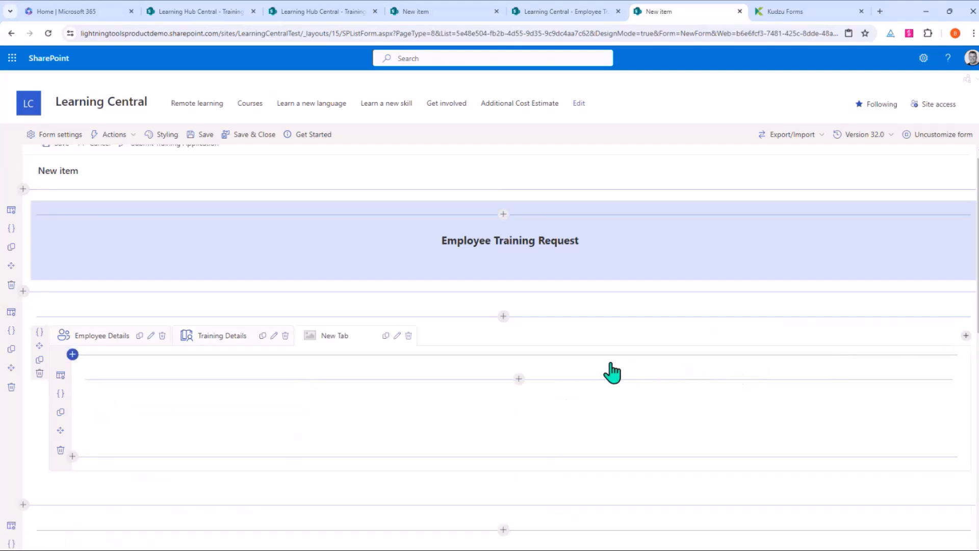
left_click(398, 335)
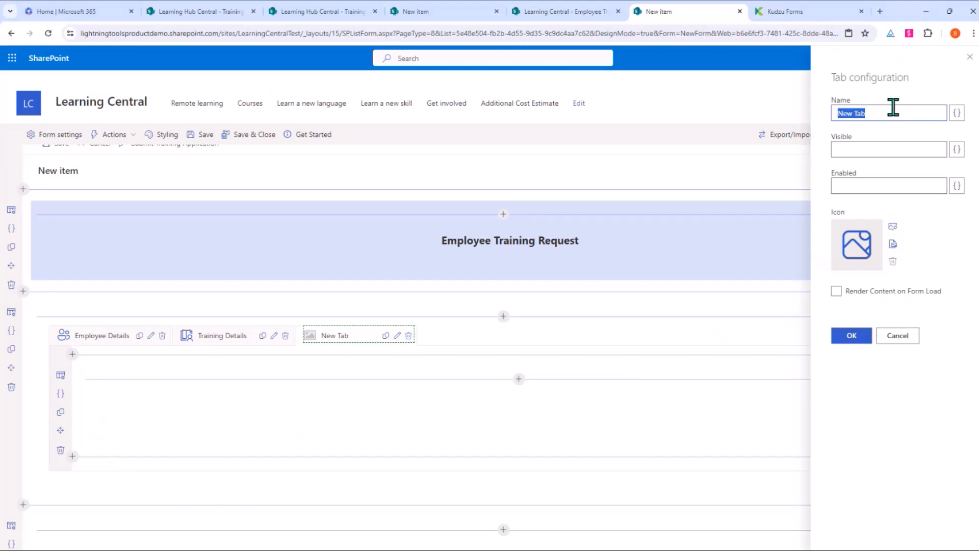
type("Training Request Instructions")
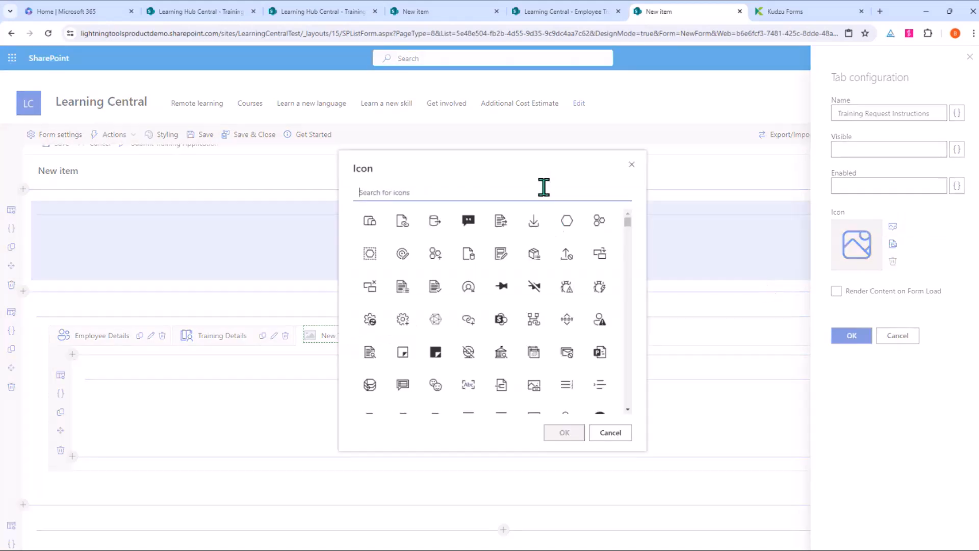
type("ok")
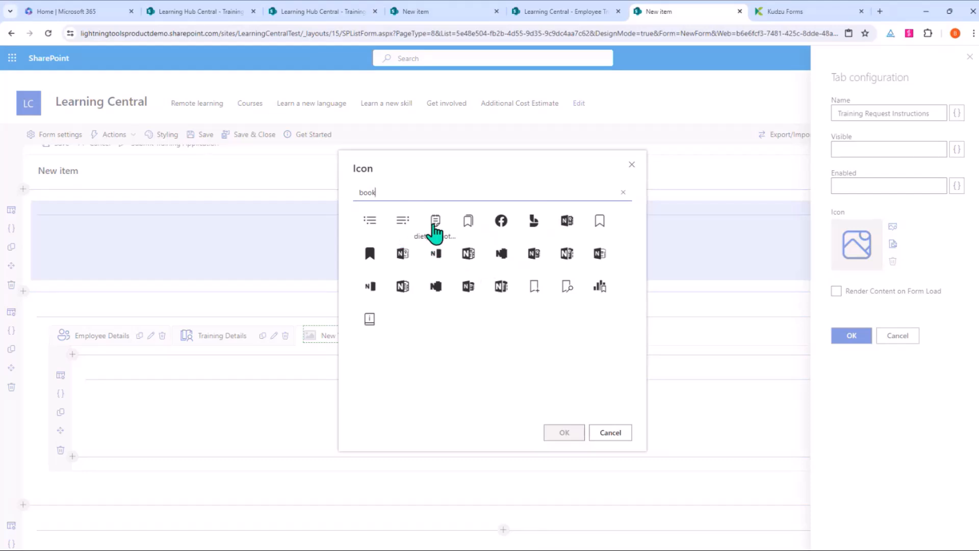
left_click(435, 222)
left_click(564, 432)
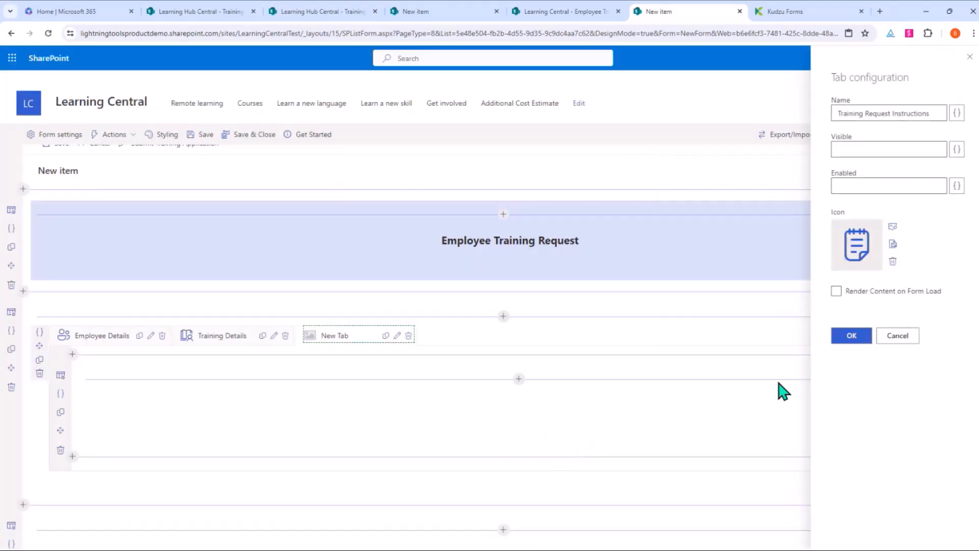
left_click(853, 338)
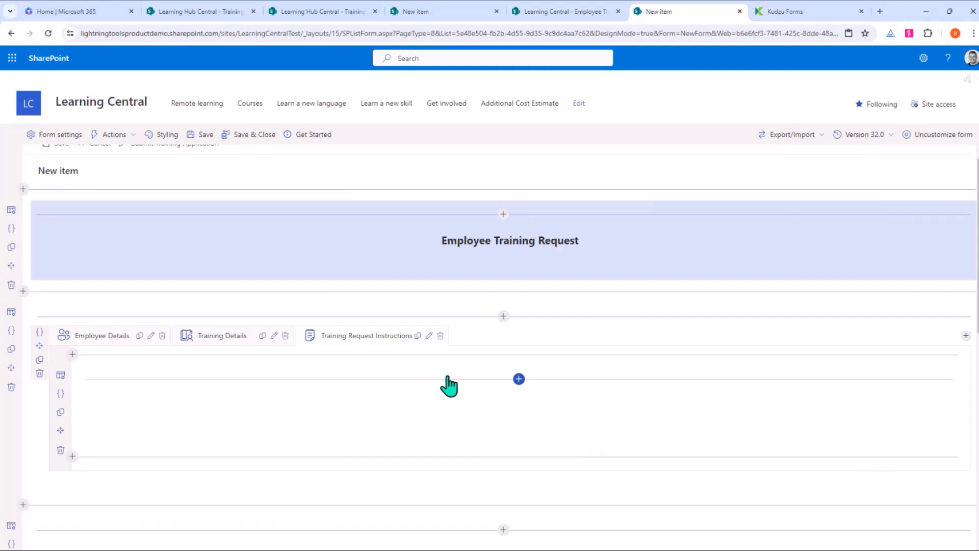
Step: Add a File Viewer showing Documents/Training Request Instruction Document.docx to the tab
left_click(518, 379)
scroll(576, 301, "down", 10)
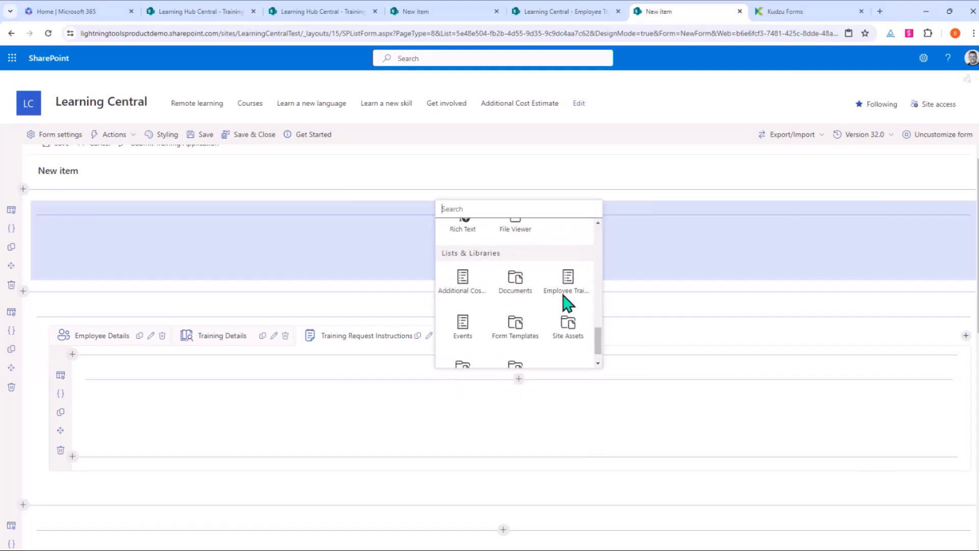
left_click(516, 237)
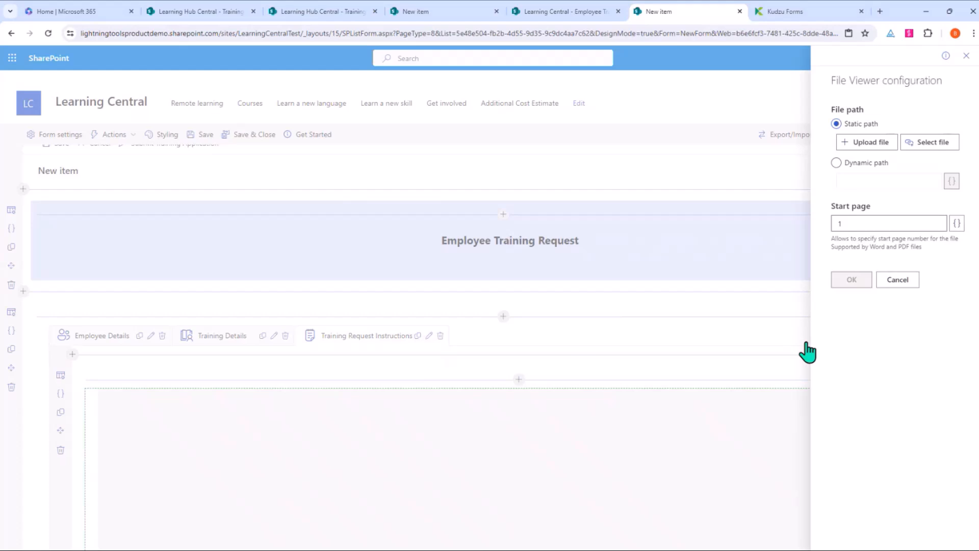
left_click(928, 149)
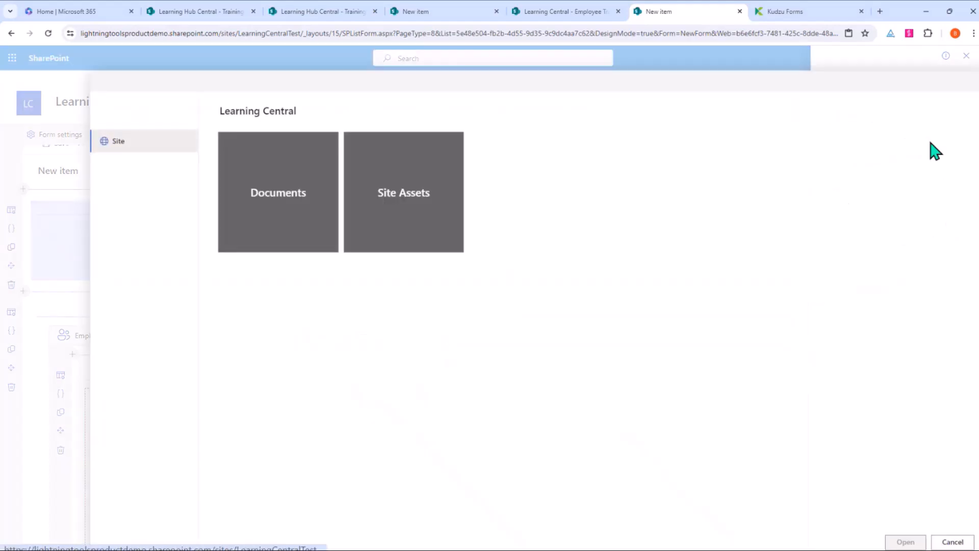
left_click(284, 210)
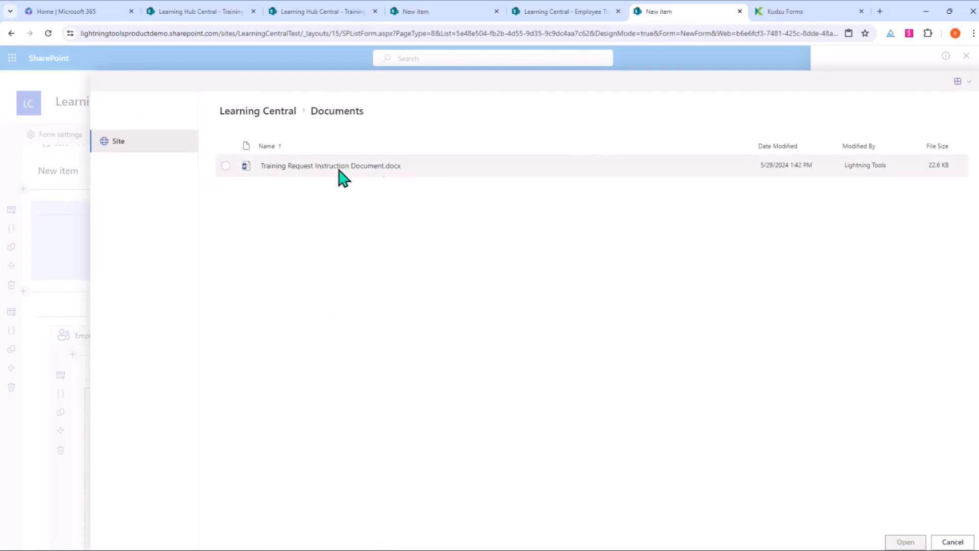
left_click(313, 174)
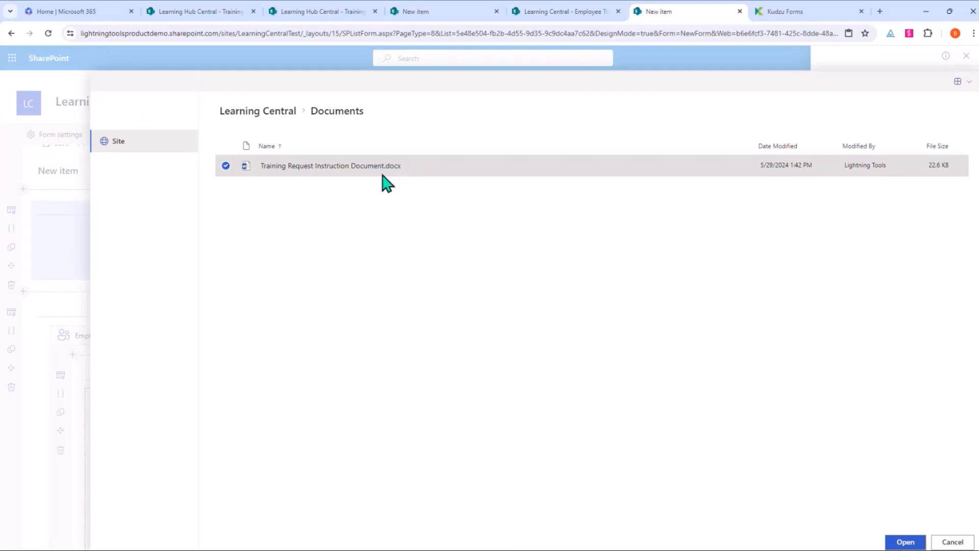
left_click(902, 540)
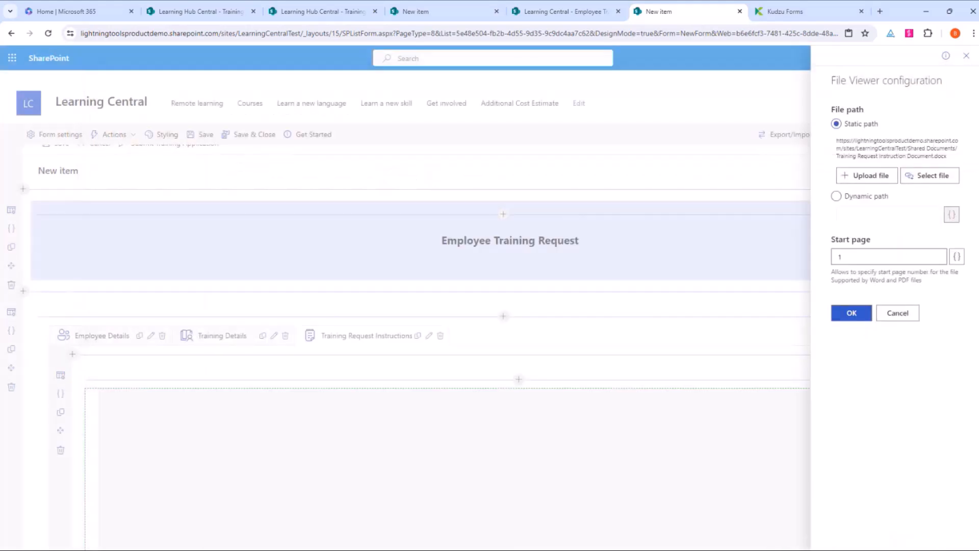
left_click(857, 317)
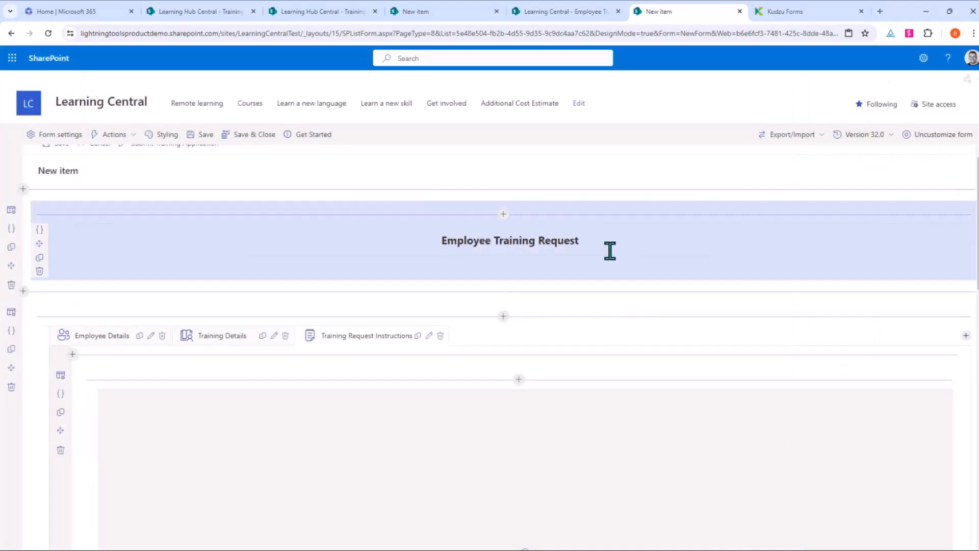
Step: Switch between the Training Details and Training Request Instructions tabs to check them
scroll(610, 250, "down", 3)
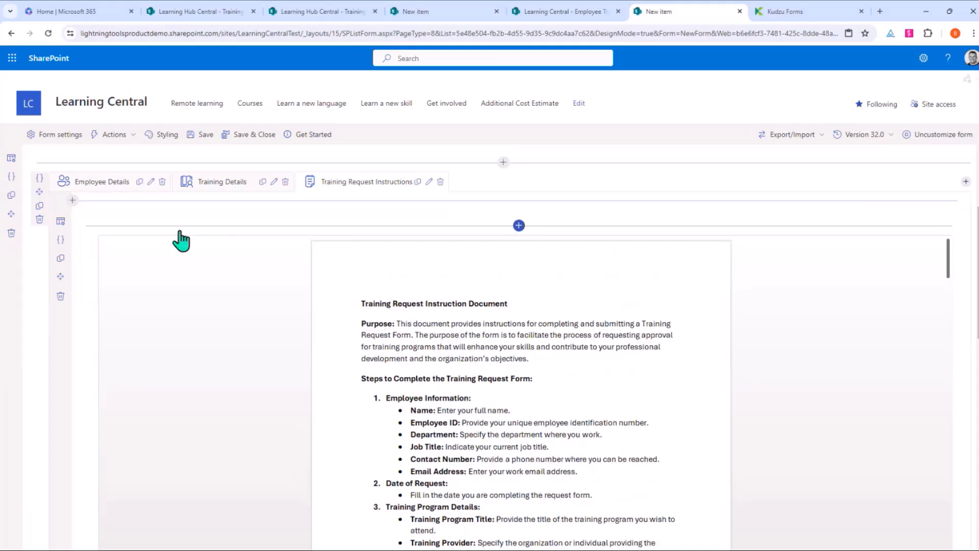
left_click(231, 186)
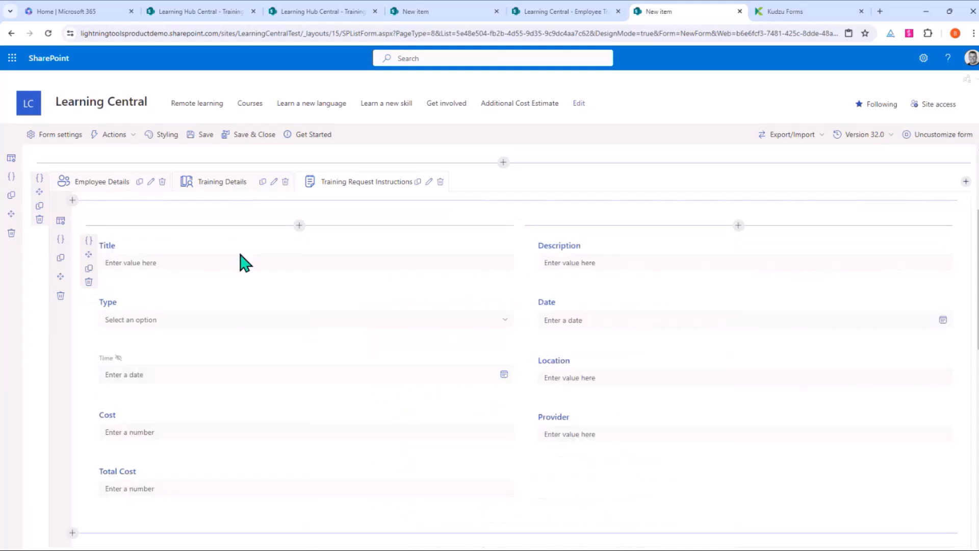
left_click(354, 183)
scroll(571, 465, "down", 5)
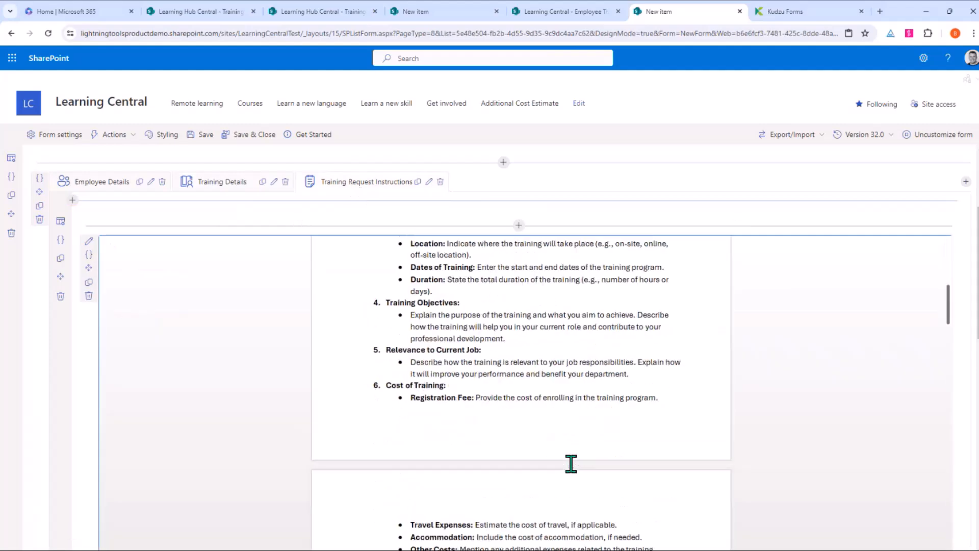
scroll(572, 465, "down", 4)
scroll(572, 464, "up", 9)
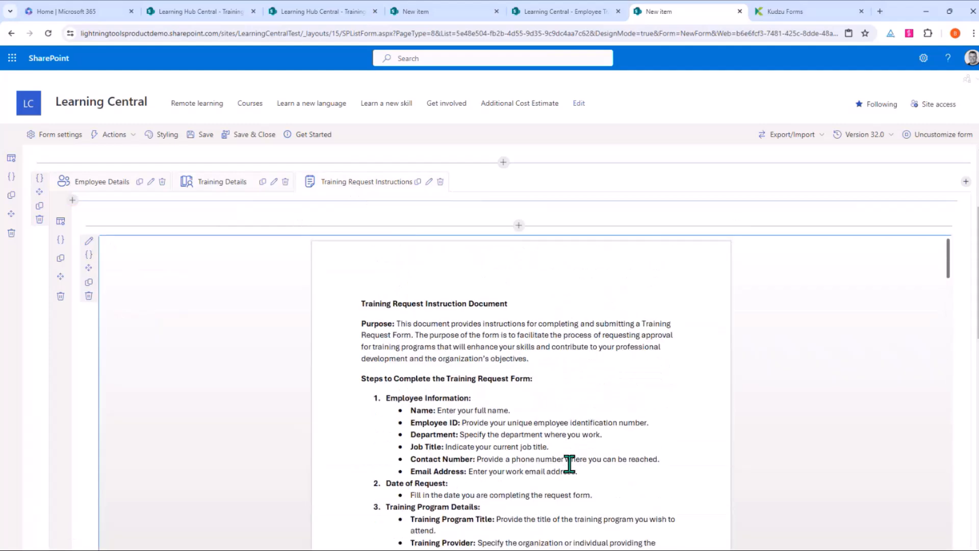
left_click(225, 183)
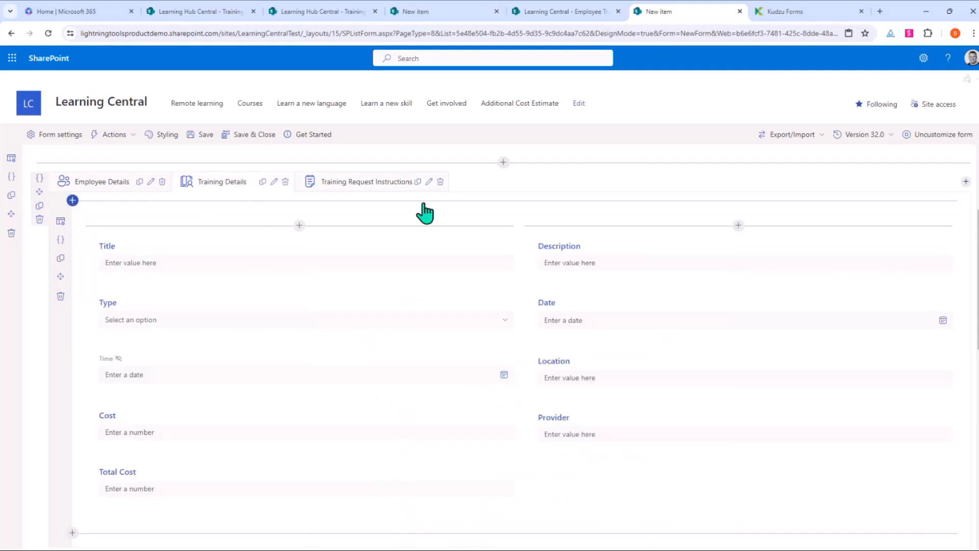
scroll(477, 269, "up", 3)
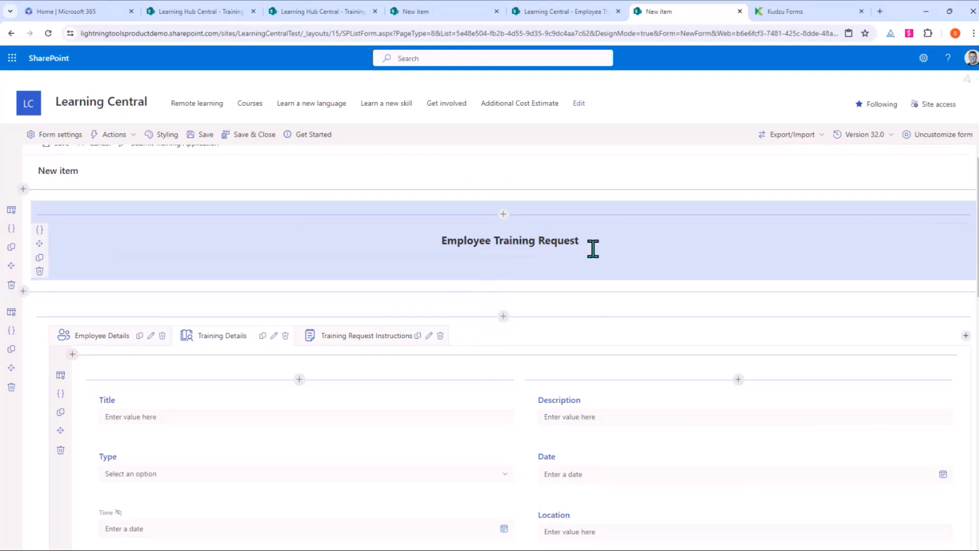
scroll(617, 252, "down", 7)
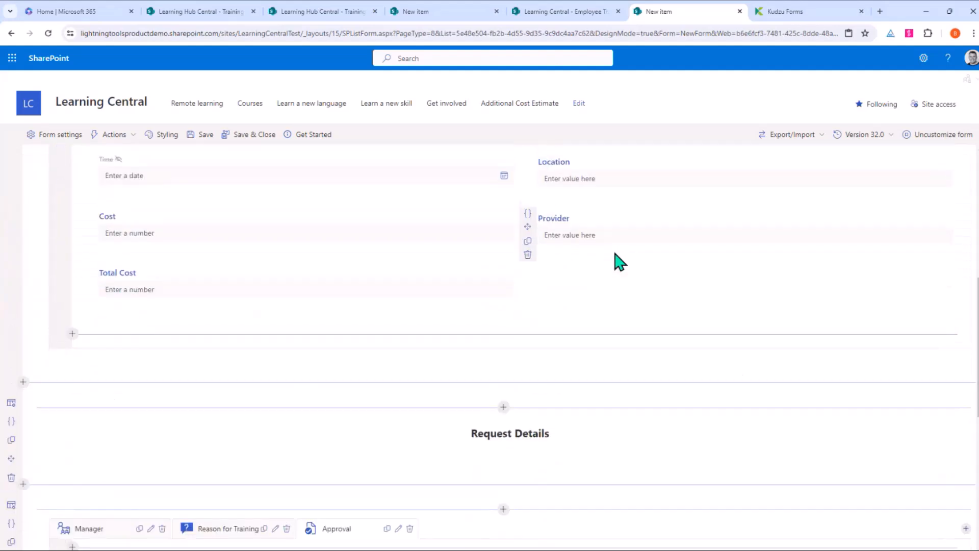
scroll(522, 416, "down", 7)
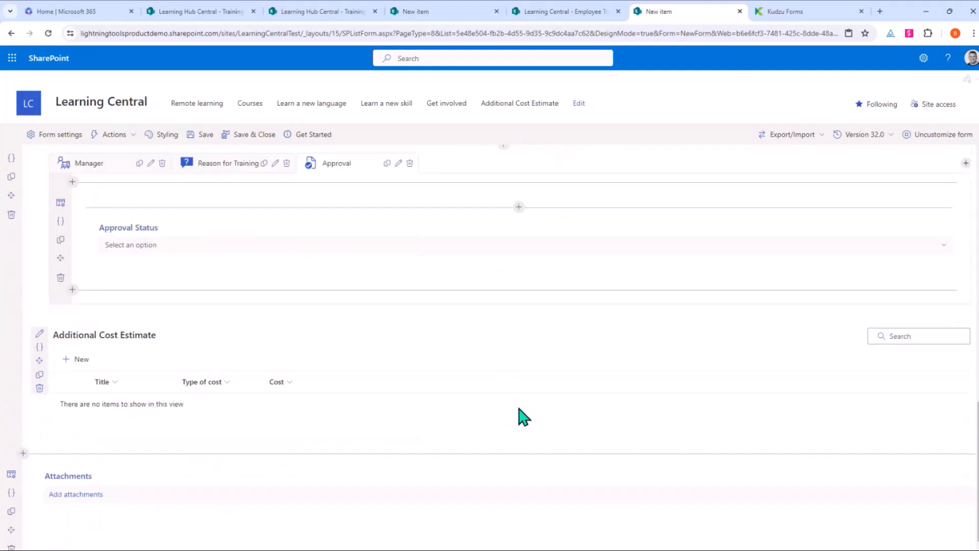
scroll(464, 352, "down", 1)
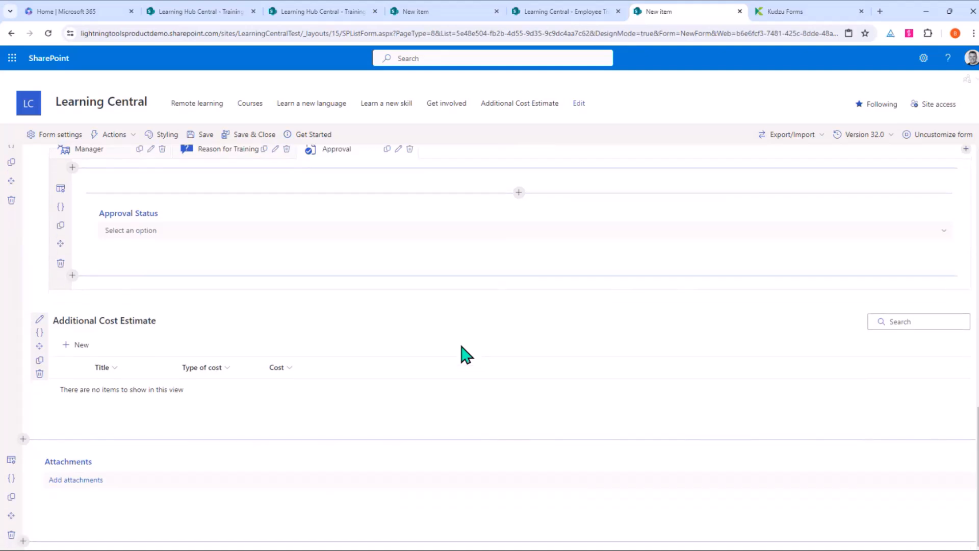
scroll(467, 355, "up", 7)
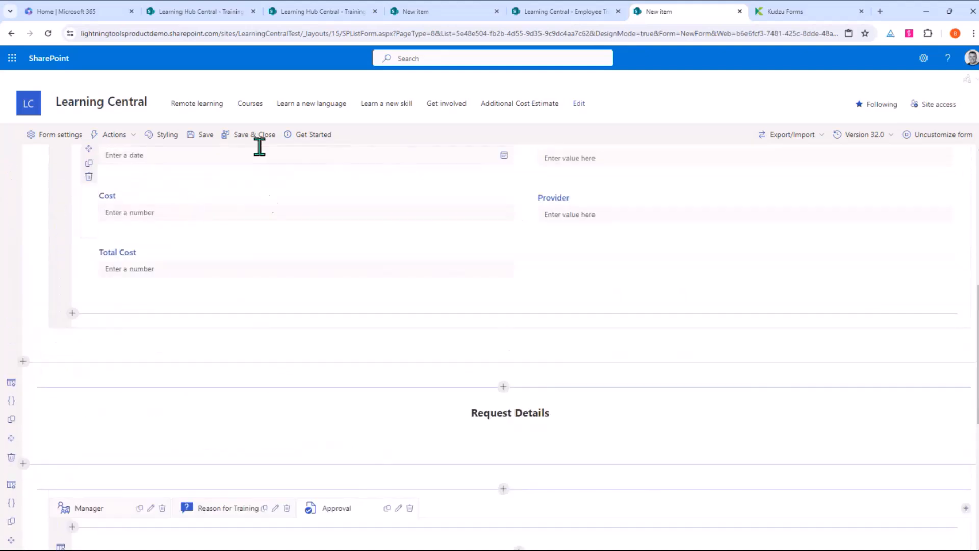
Step: Export the form as JSON, then save and close the form design
left_click(811, 141)
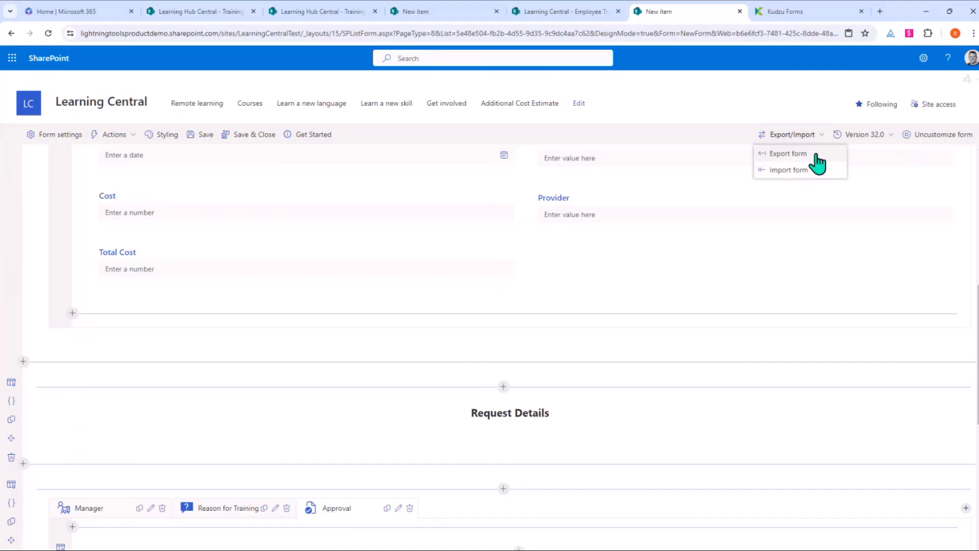
left_click(815, 166)
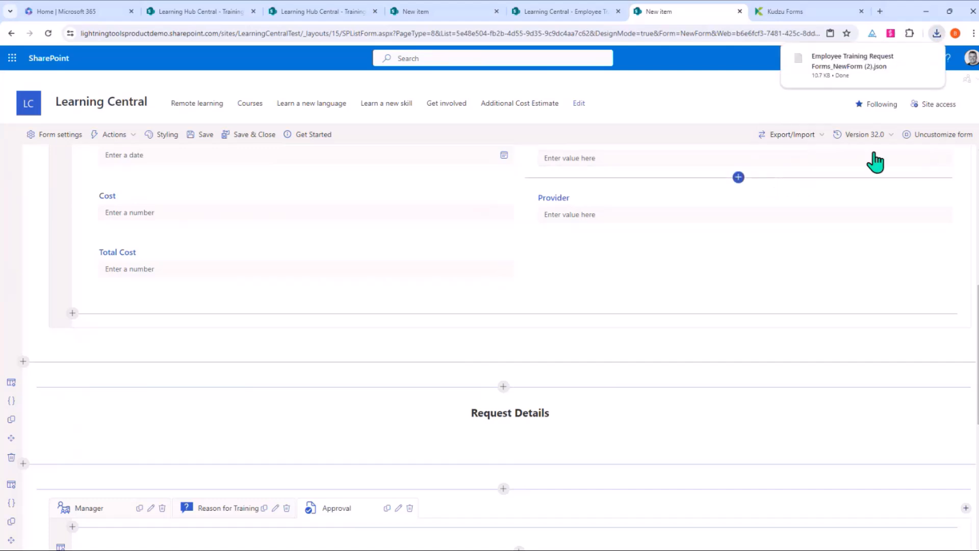
left_click(268, 135)
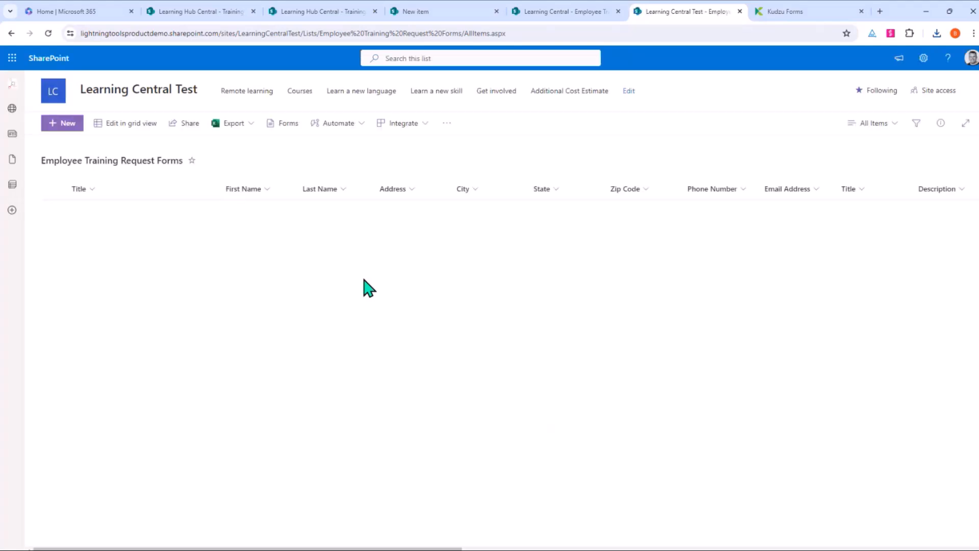
Step: Start a new request item and enter the employee's first name, last name and e-mail
left_click(66, 138)
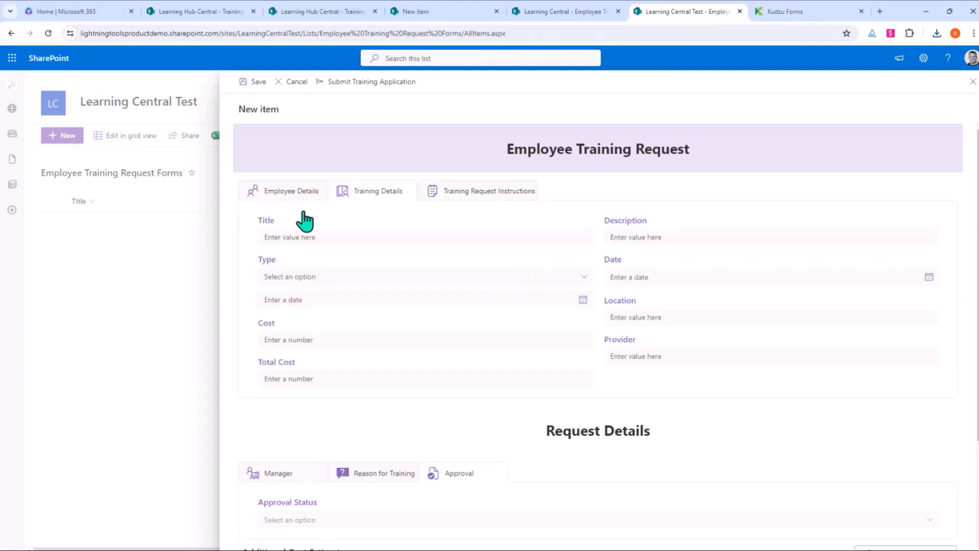
left_click(312, 236)
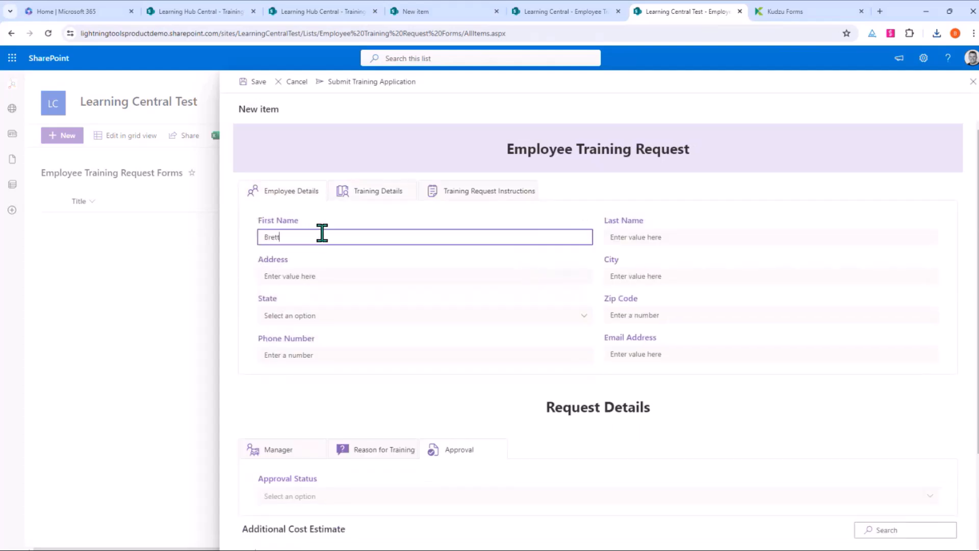
left_click(702, 236)
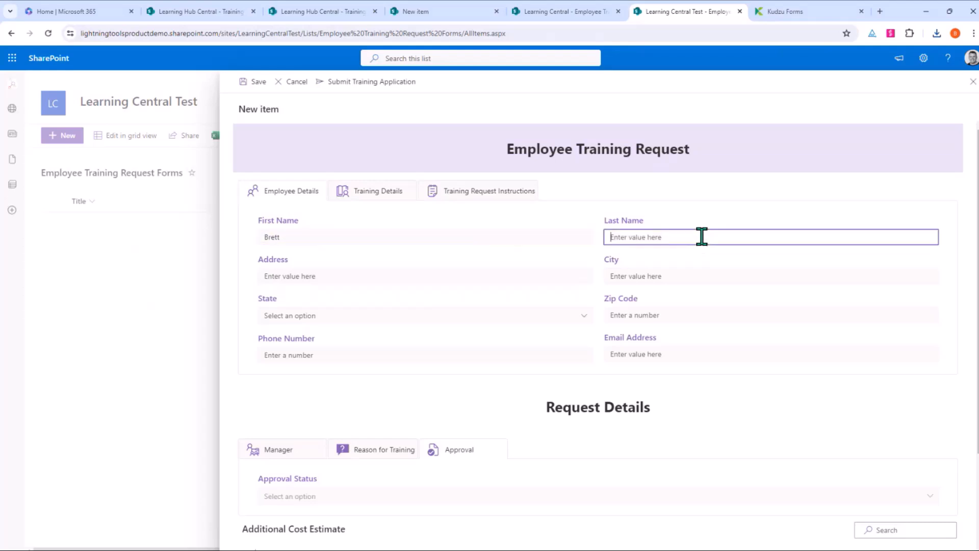
left_click(694, 353)
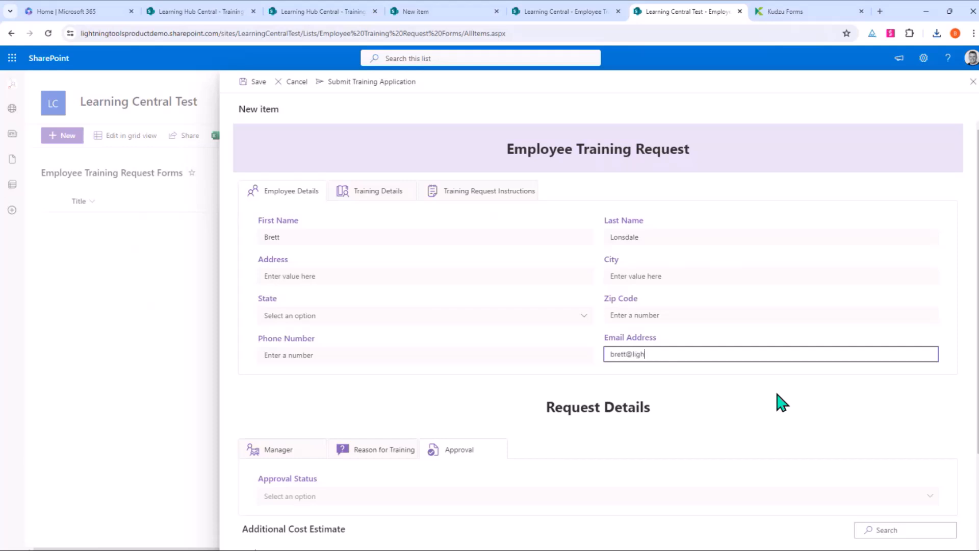
left_click(792, 410)
Step: Enter the manager's e-mail on the Manager tab and look over the Approval section
scroll(781, 416, "down", 1)
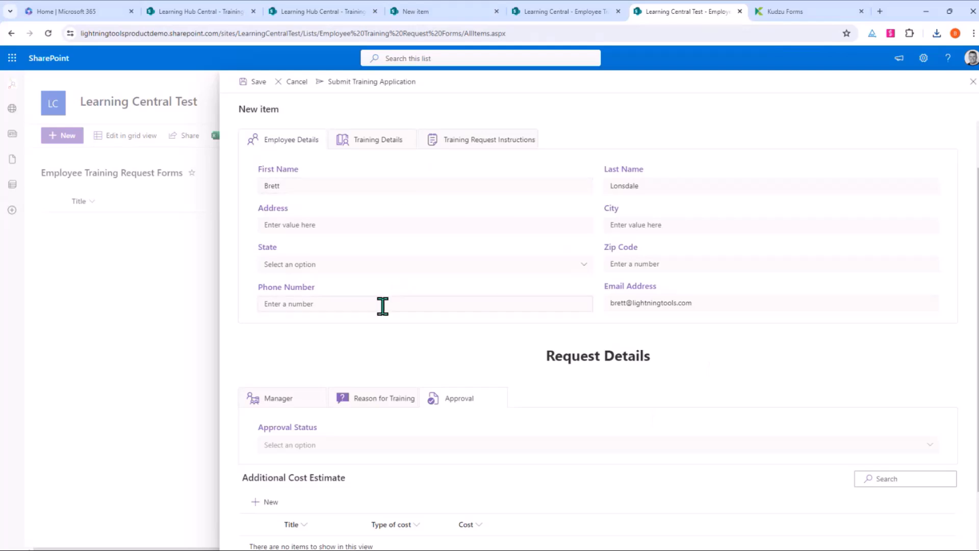
scroll(383, 309, "down", 2)
left_click(278, 325)
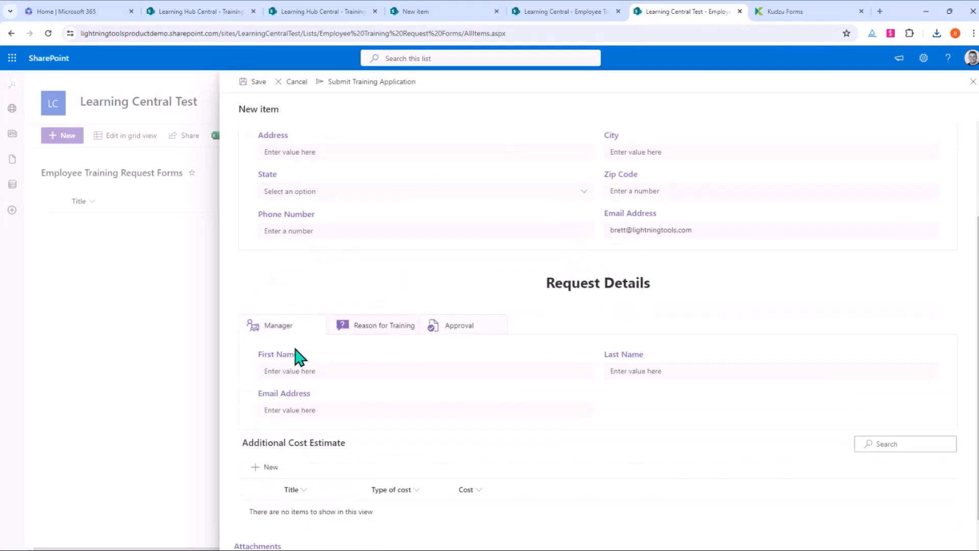
left_click(304, 408)
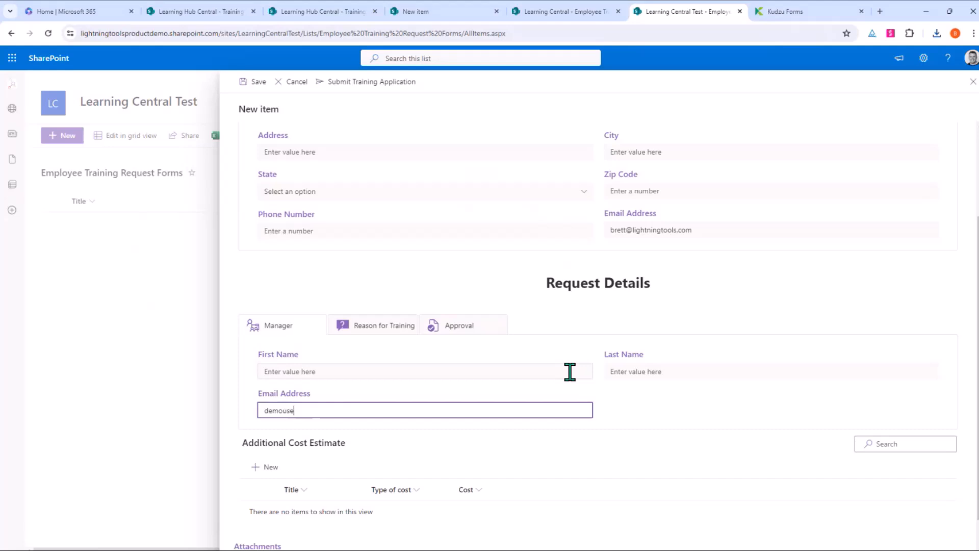
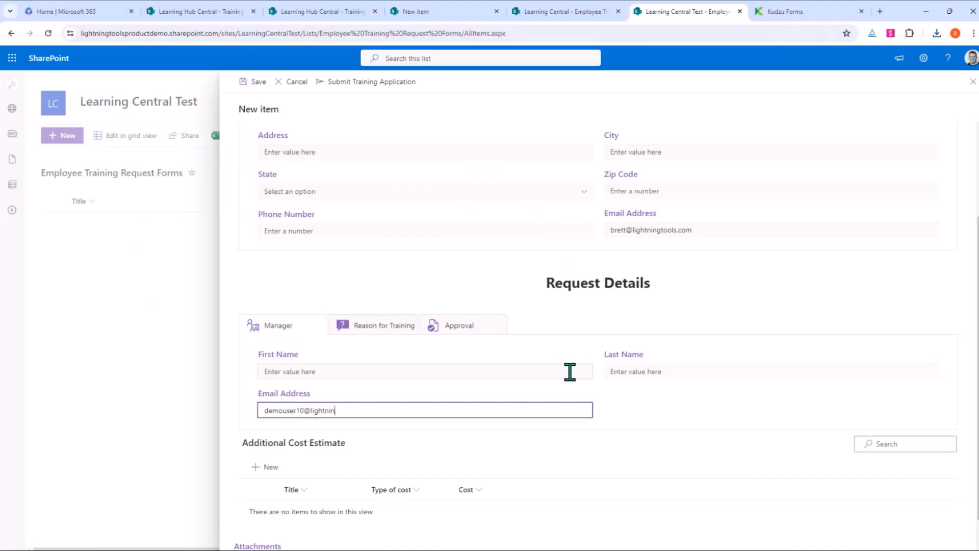
left_click(724, 400)
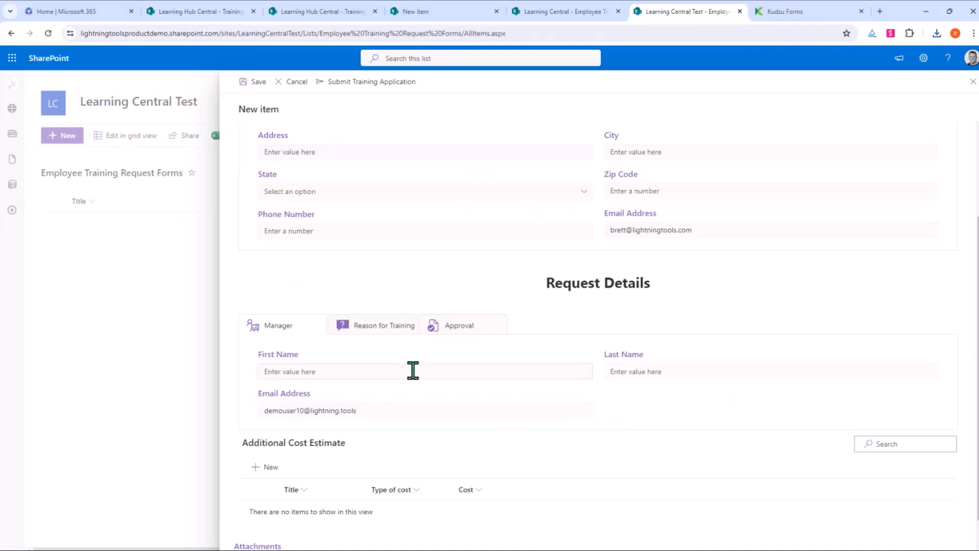
left_click(460, 329)
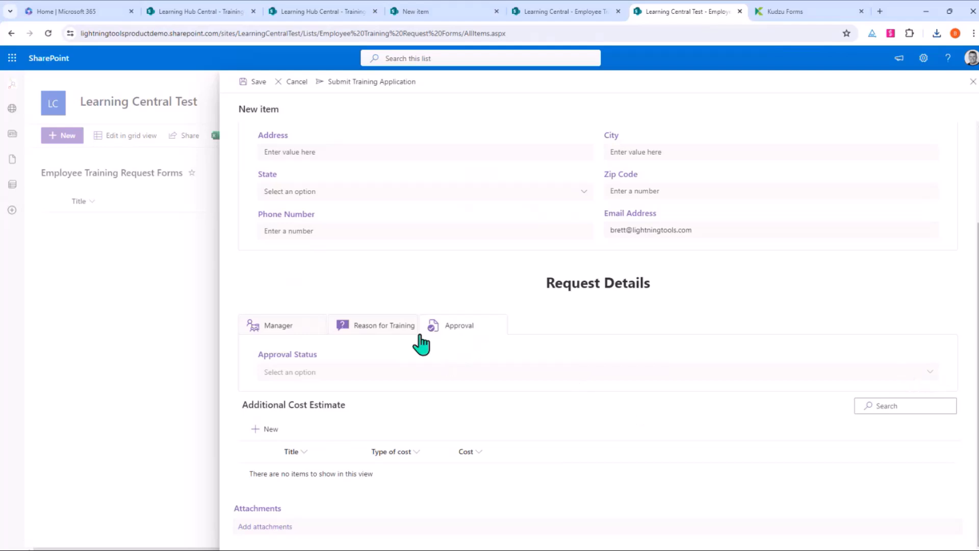
left_click(290, 336)
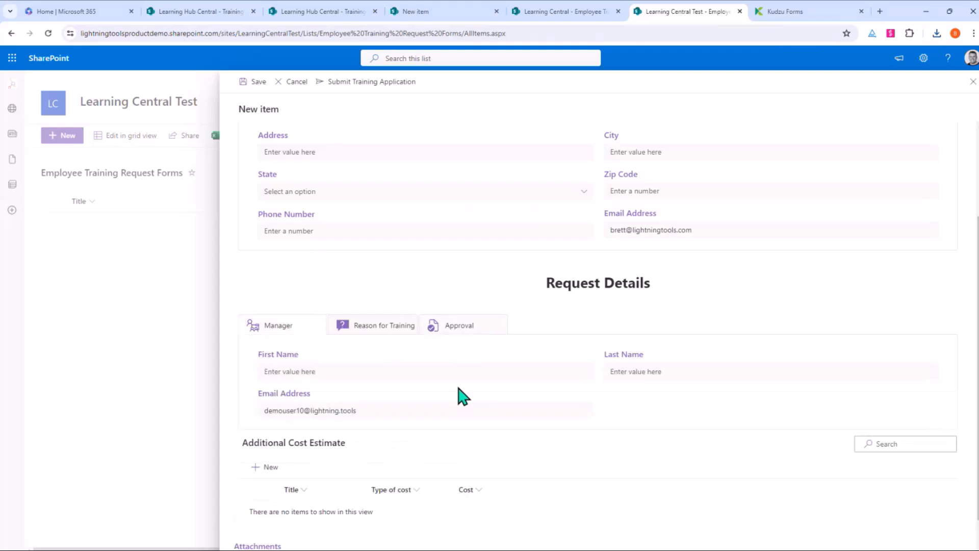
Step: Add an Additional Cost Estimate entry titled Train, type Travel, cost 100
scroll(367, 413, "down", 1)
left_click(269, 428)
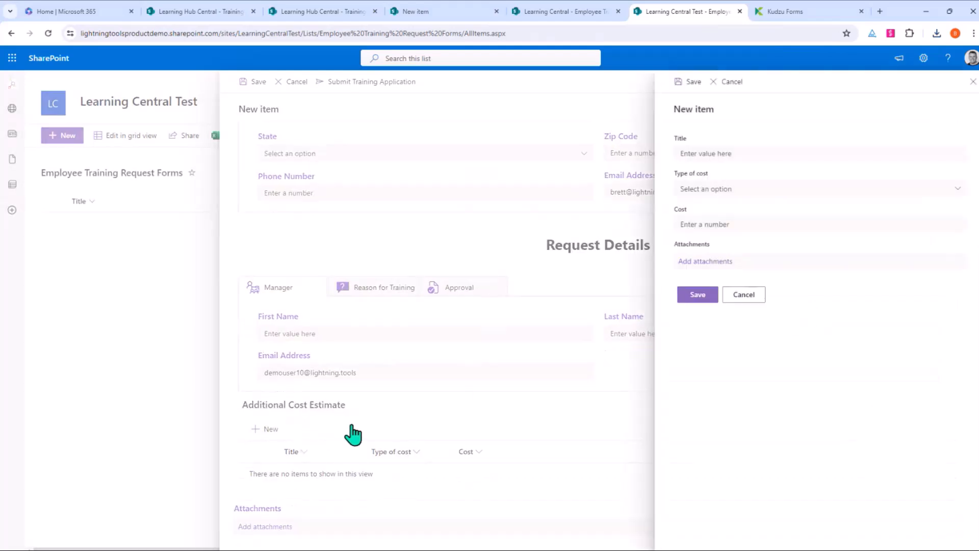
left_click(751, 154)
type("Train")
left_click(761, 192)
left_click(759, 208)
left_click(750, 230)
type("100")
left_click(696, 295)
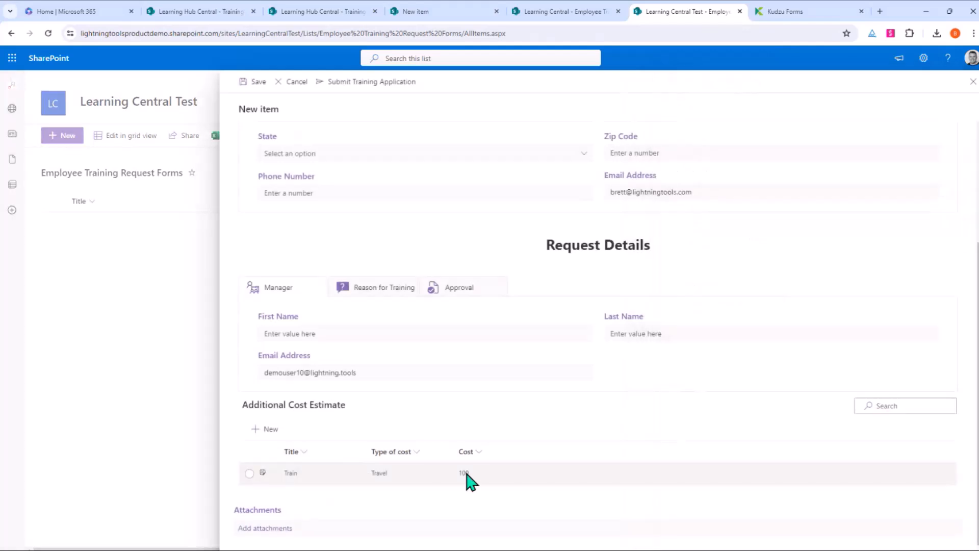
scroll(472, 482, "up", 3)
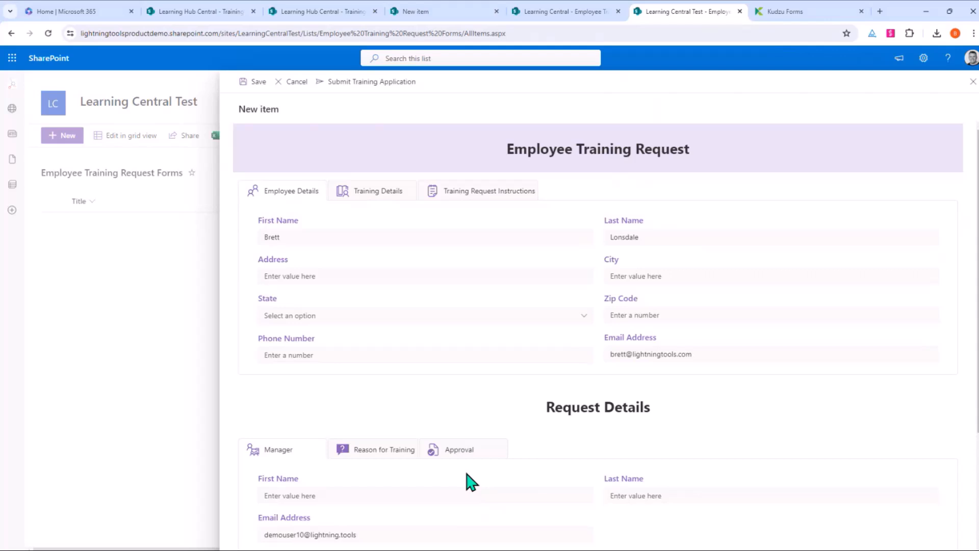
Step: Enter training cost 1000 and title On site training in Training Details
left_click(391, 198)
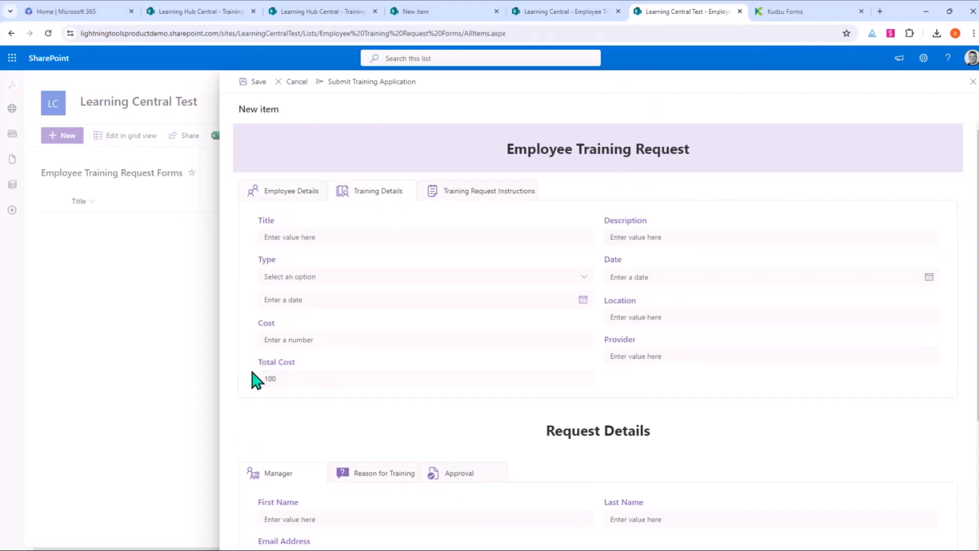
left_click(376, 339)
type("1000")
left_click(431, 235)
type("On s")
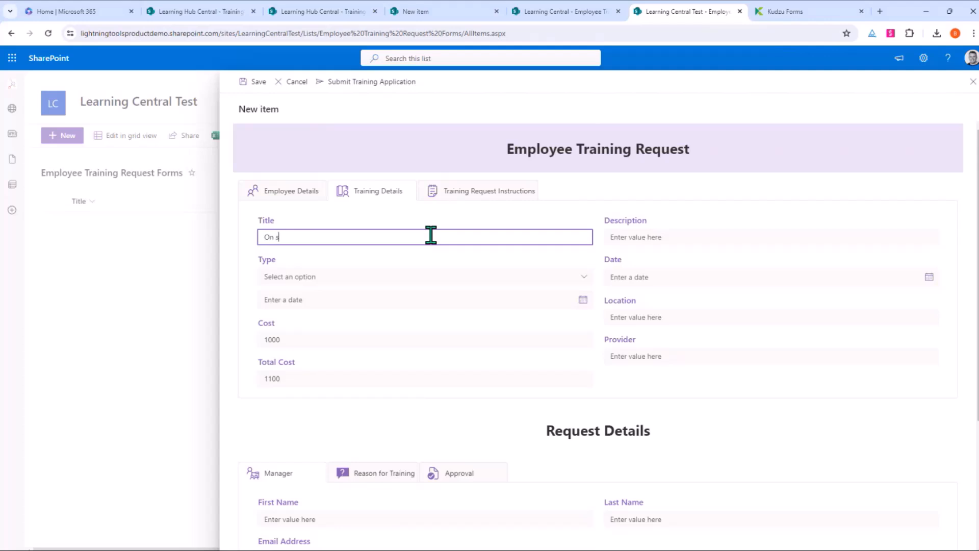
type("ite training")
Step: Set training type On-site, date 5/30/2024 and location London
left_click(369, 276)
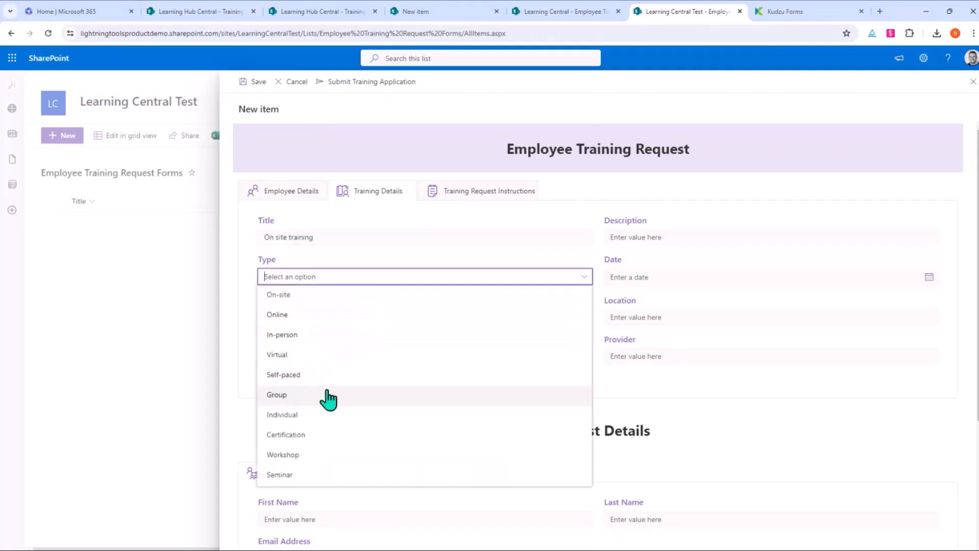
left_click(326, 299)
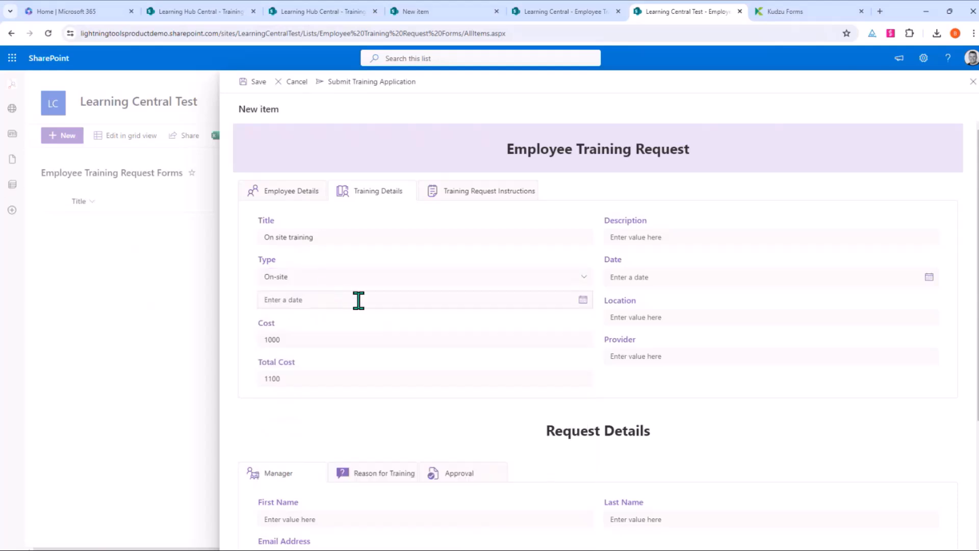
left_click(582, 301)
left_click(329, 410)
left_click(669, 316)
type("London")
left_click(757, 389)
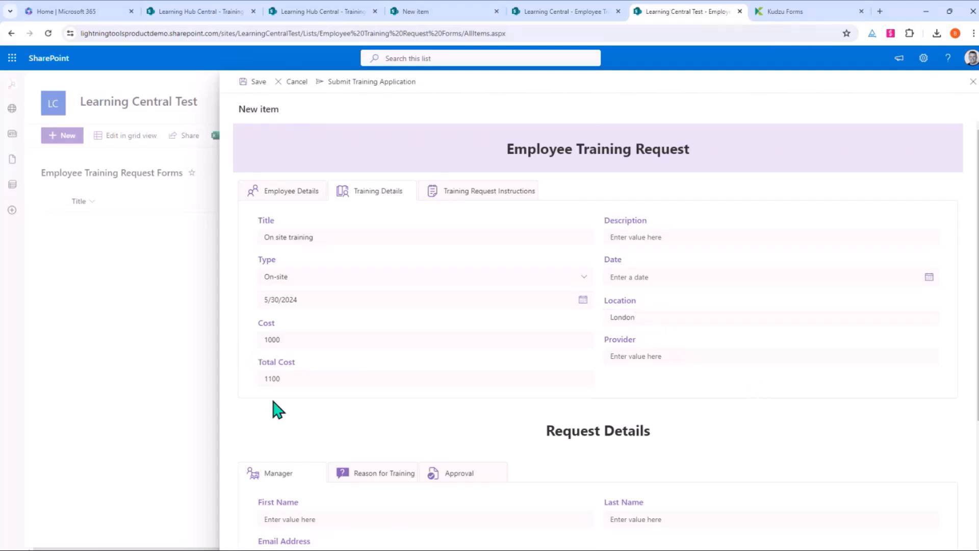
scroll(278, 409, "down", 1)
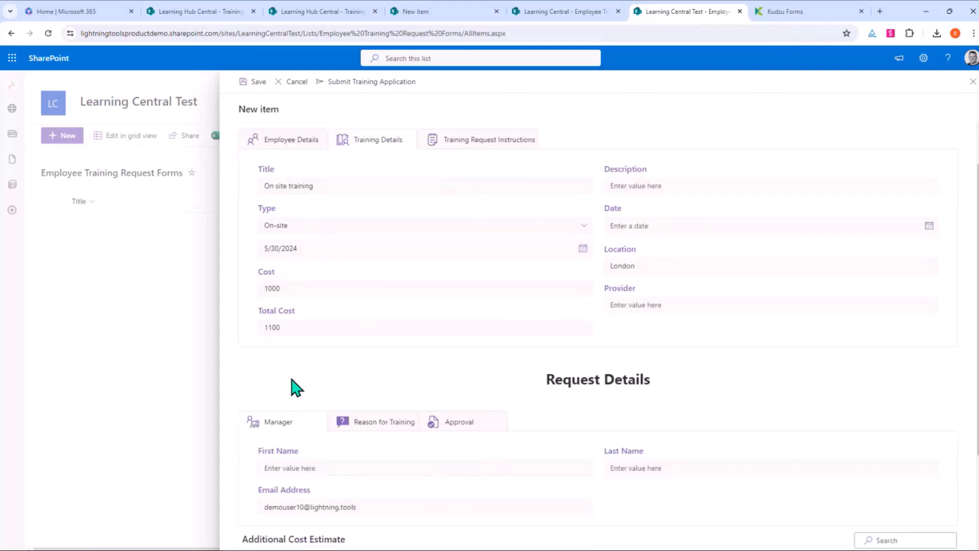
Step: Submit the training application and save it as a new list item
left_click(374, 84)
scroll(412, 357, "down", 3)
scroll(400, 344, "up", 3)
left_click(248, 83)
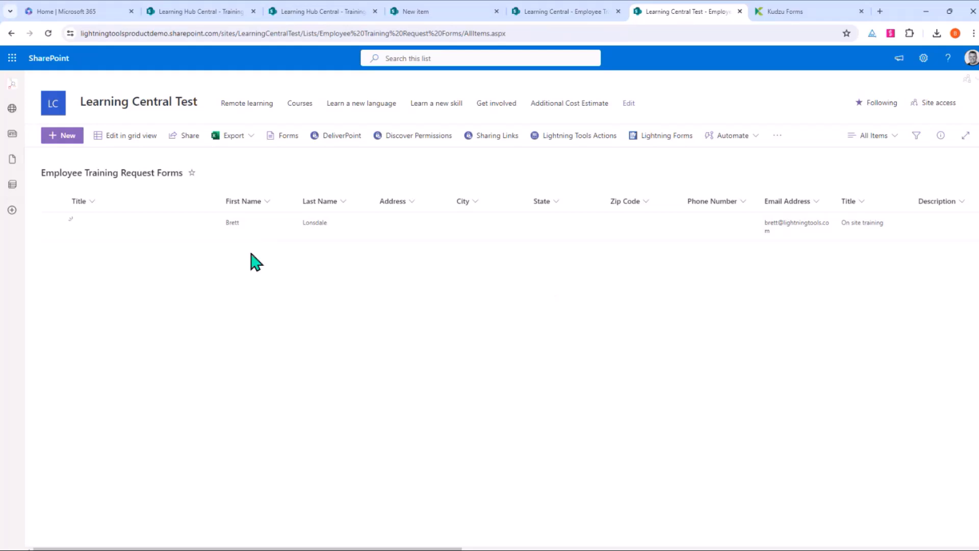
Step: Open the new 'On site training' item in the edit panel to verify it, then close the panel
left_click(170, 231)
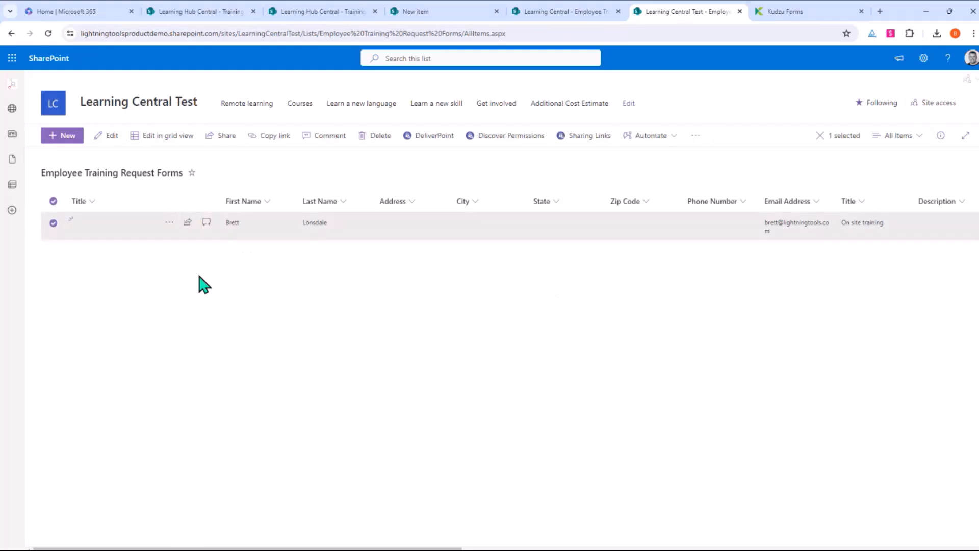
right_click(181, 225)
left_click(185, 241)
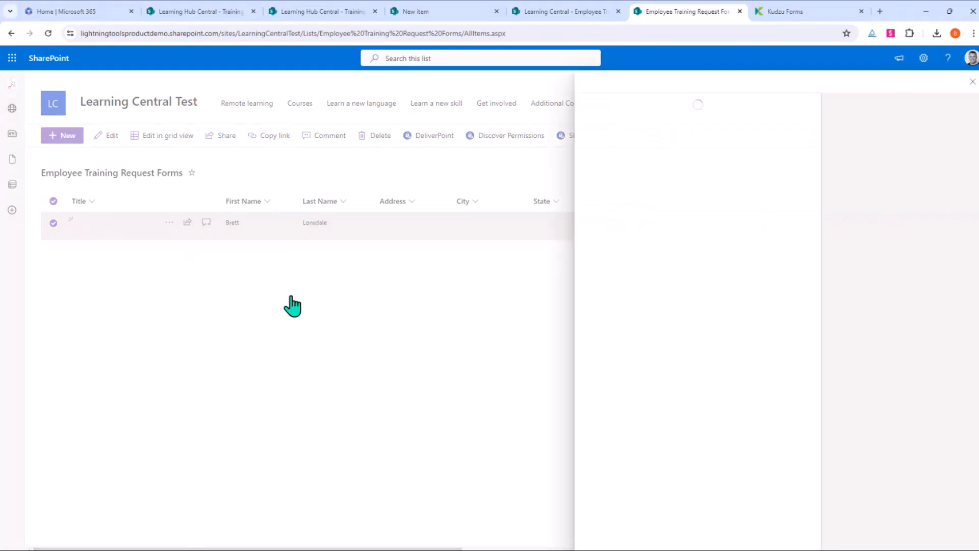
scroll(760, 235, "down", 10)
scroll(736, 258, "up", 7)
scroll(737, 259, "up", 3)
left_click(972, 82)
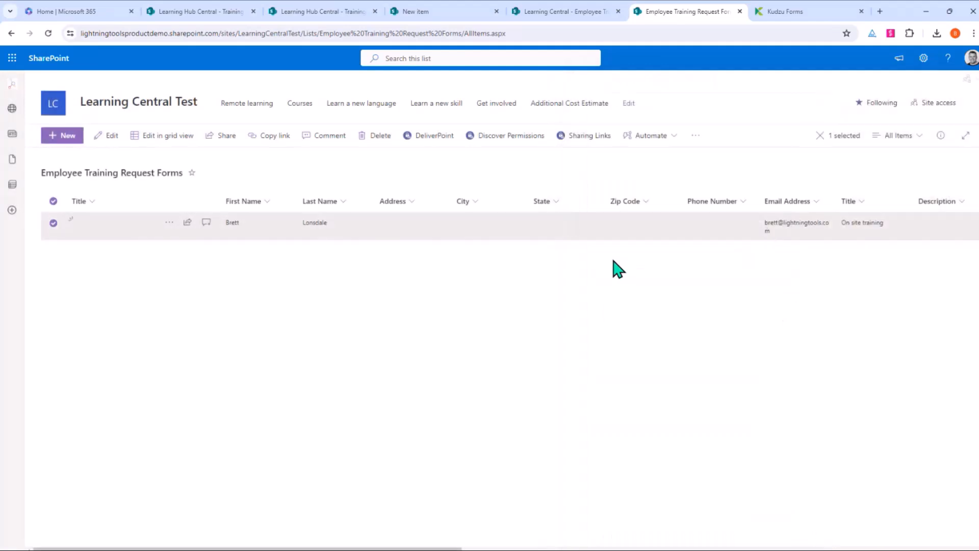
Step: Clear the row selection and start customizing the list's Edit form in Lightning Forms
left_click(53, 224)
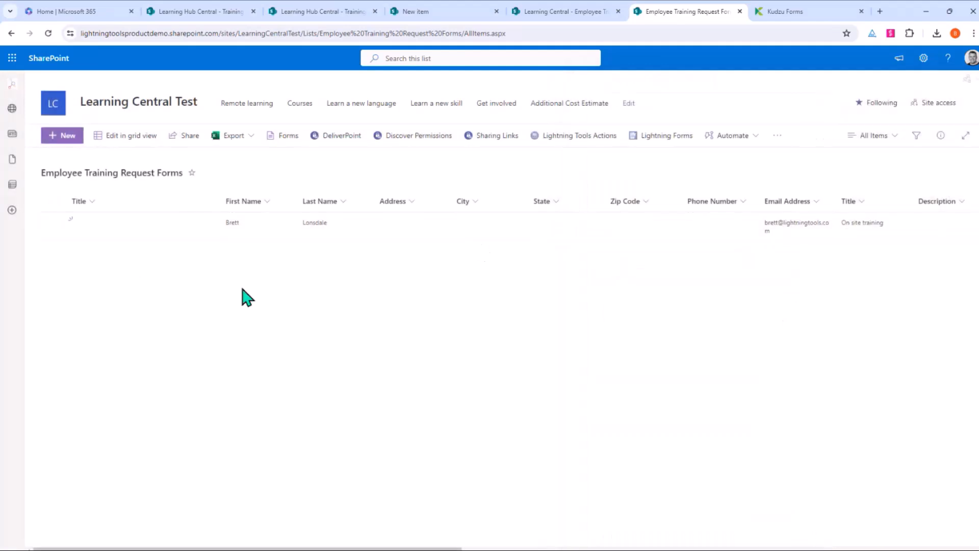
left_click(680, 137)
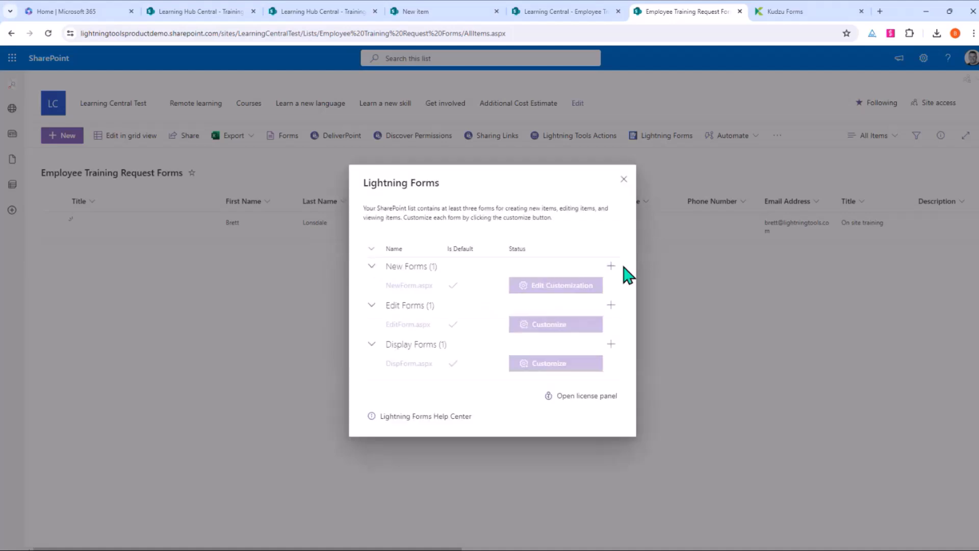
left_click(555, 326)
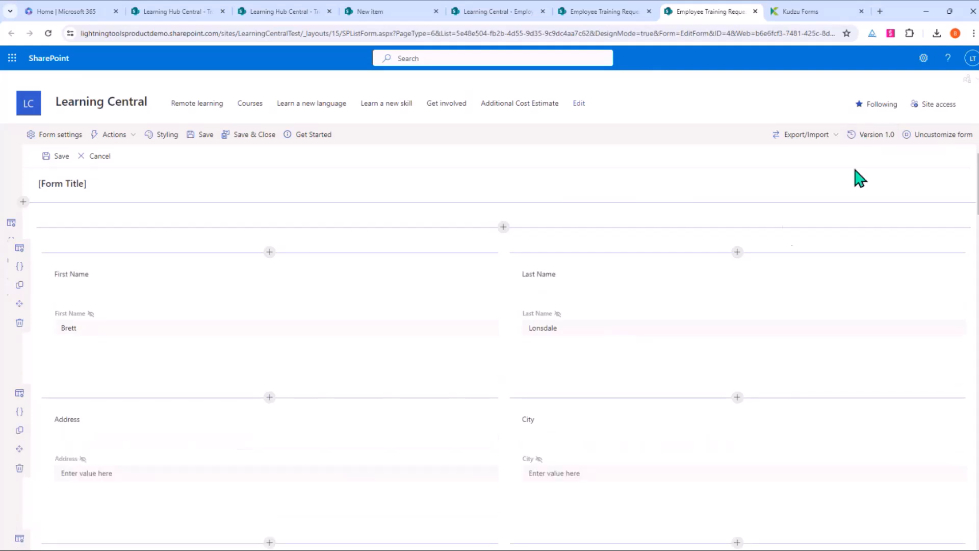
Step: Import the exported Employee Training Request JSON file from the Downloads folder
left_click(823, 145)
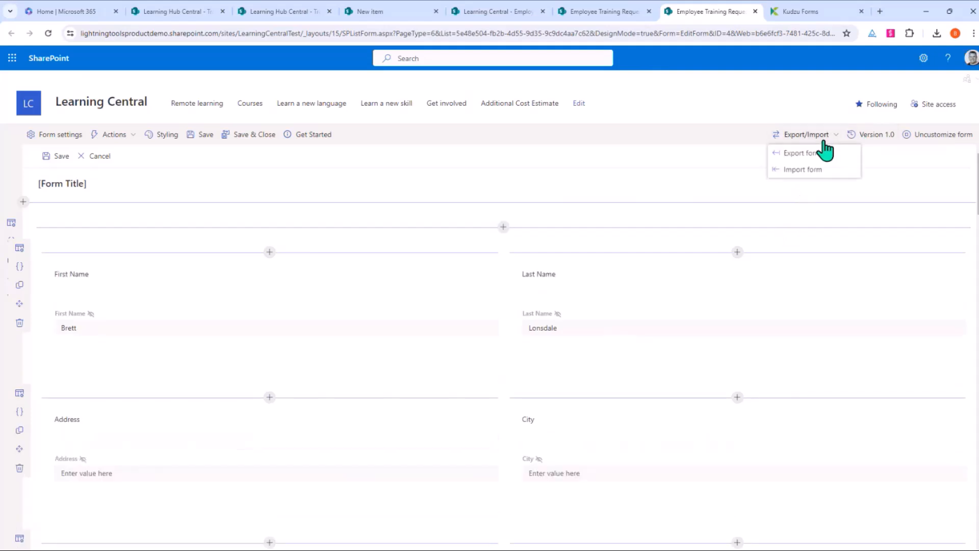
left_click(798, 173)
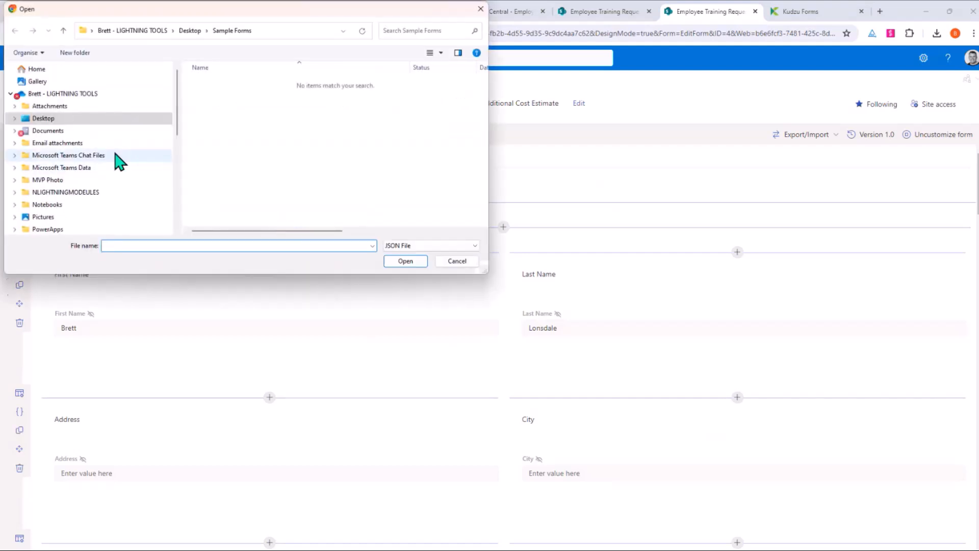
scroll(87, 142, "down", 10)
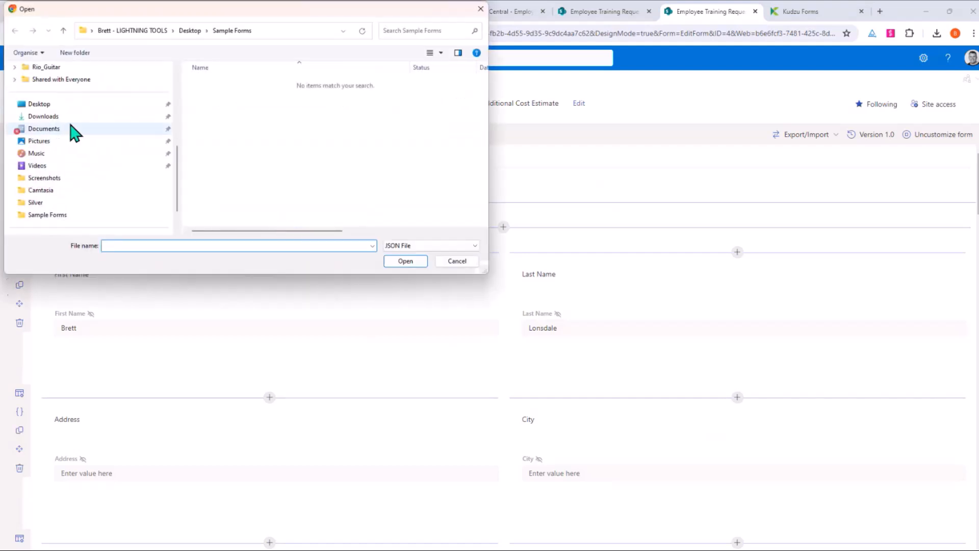
left_click(69, 117)
double_click(236, 99)
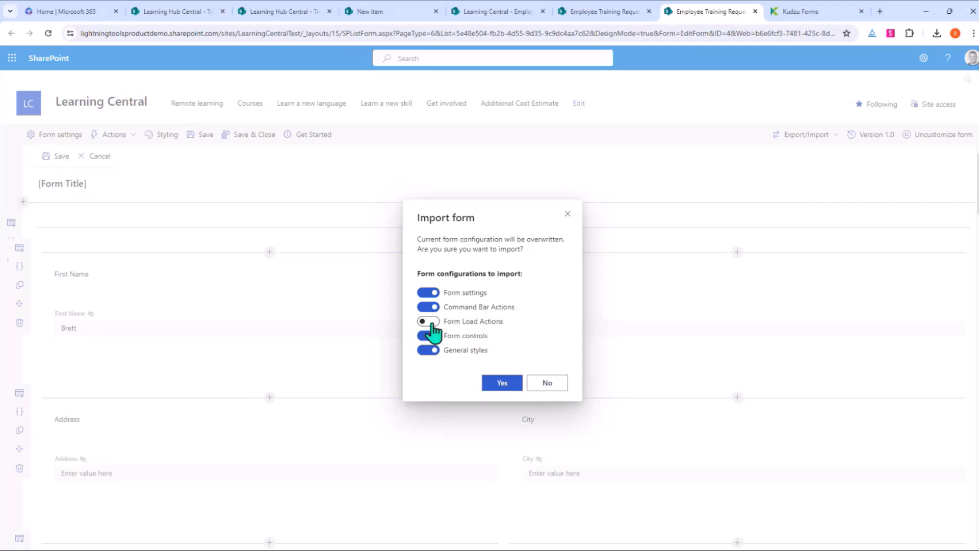
Step: Exclude Form Load Actions, confirm the import, and review the new header with Employee, Training and Instructions tabs
left_click(428, 307)
left_click(513, 388)
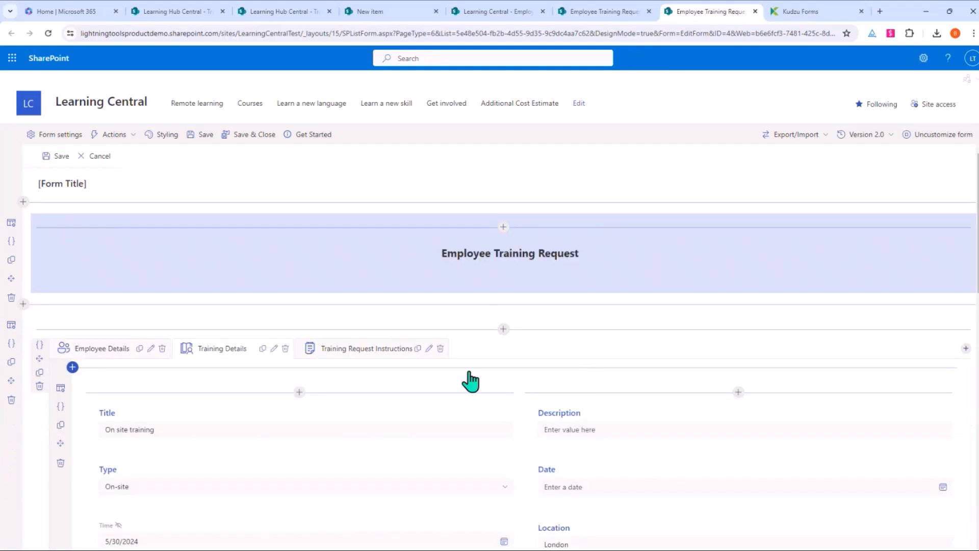
scroll(470, 378, "down", 8)
scroll(470, 378, "down", 5)
scroll(470, 378, "up", 10)
scroll(469, 380, "up", 3)
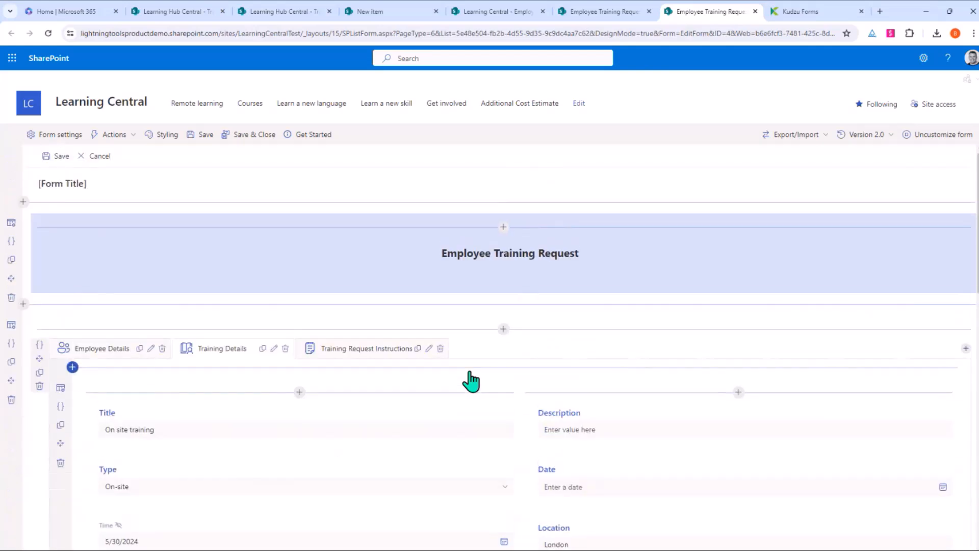
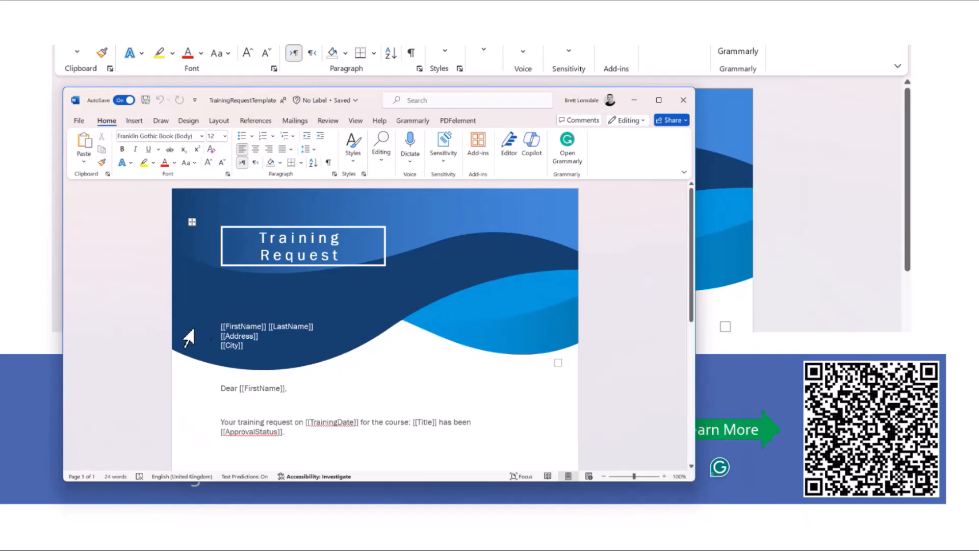
Step: Check the [[FirstName]] placeholder, then close the Word TrainingRequestTemplate document
left_click_drag(220, 326, 269, 326)
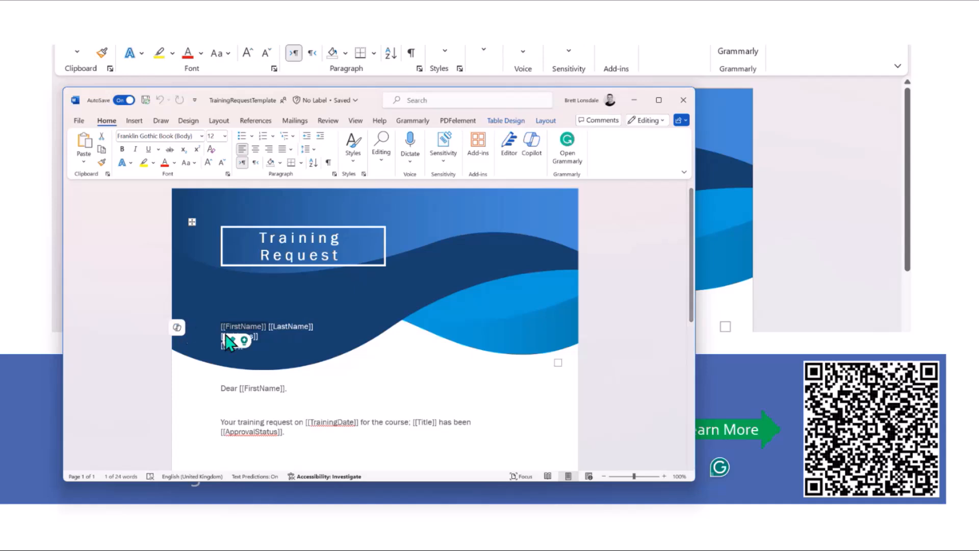
left_click(402, 374)
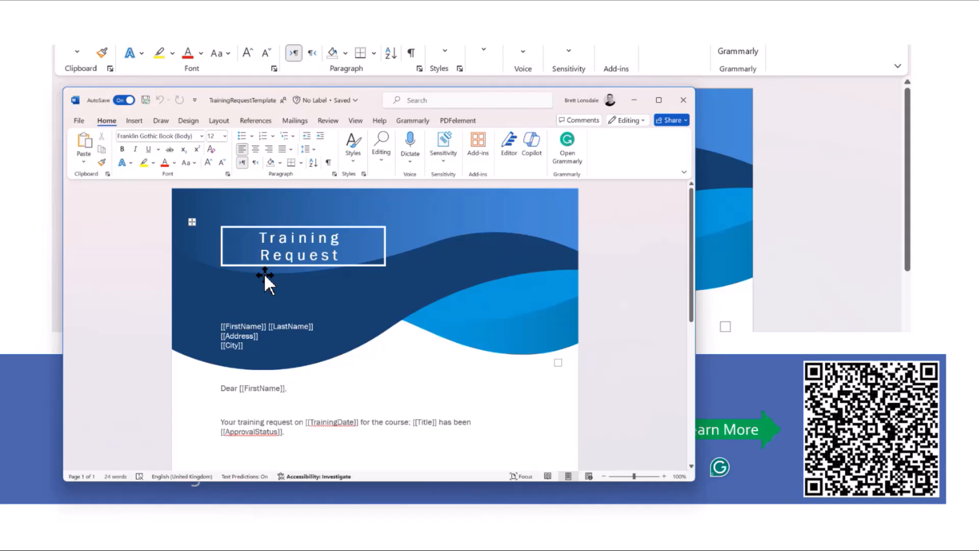
left_click(685, 100)
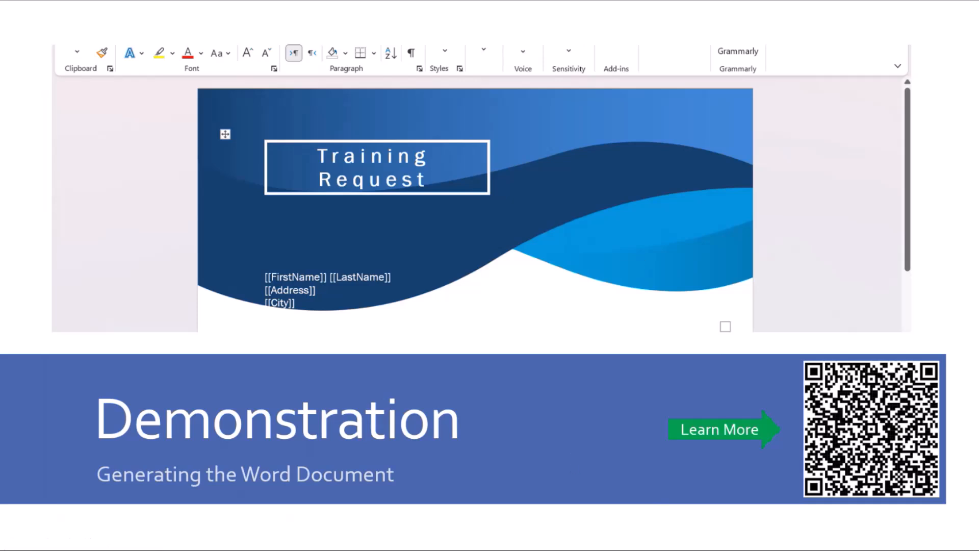
Step: Add a new Command Bar button action named 'Approve Training Request'
key("alt+Tab")
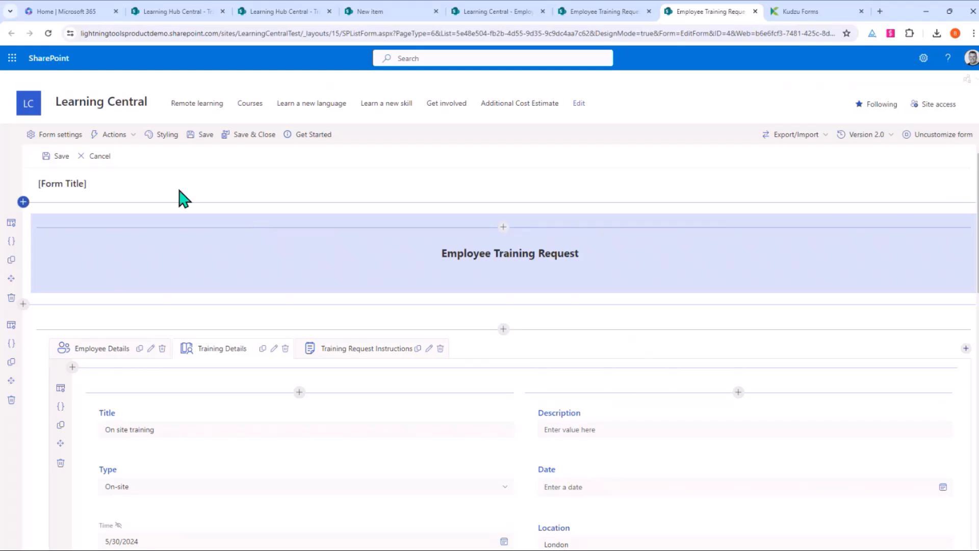
left_click(128, 135)
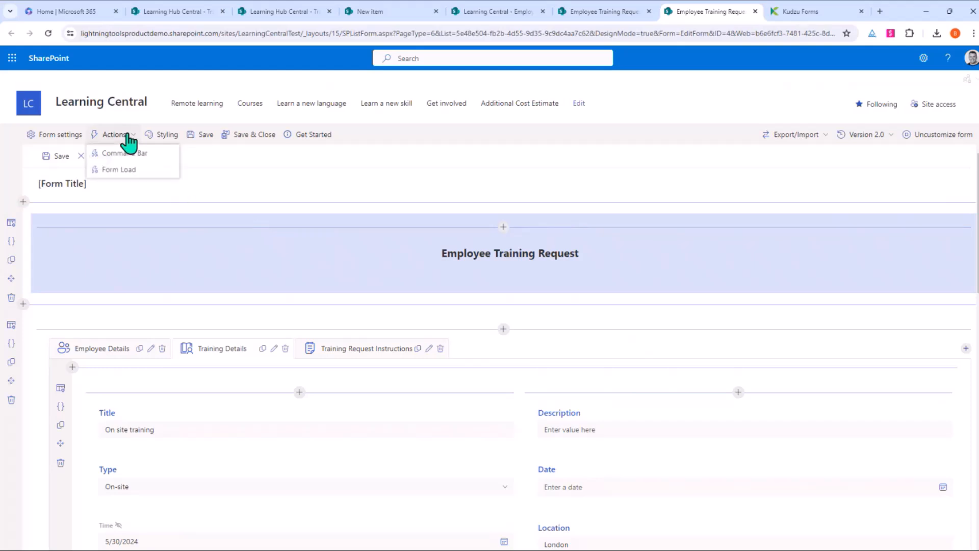
left_click(126, 154)
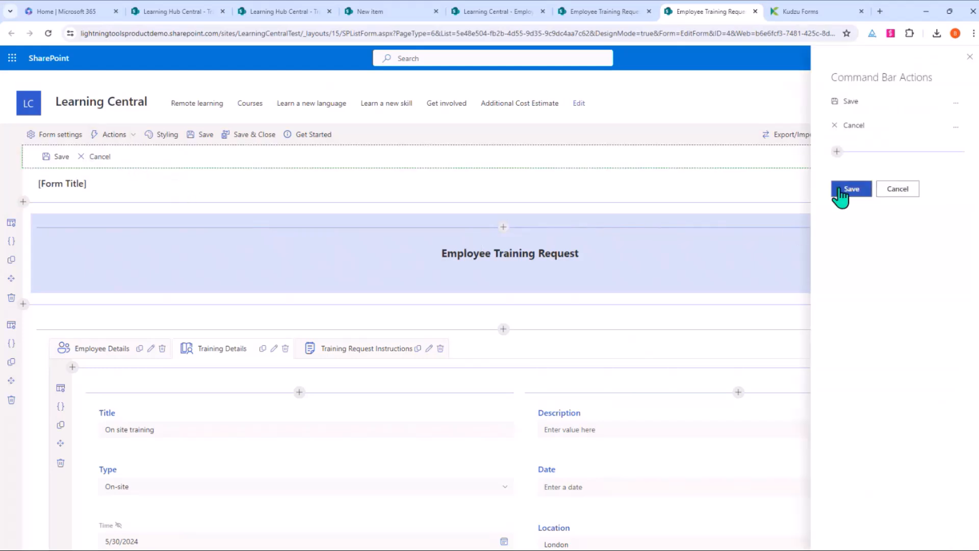
left_click(837, 151)
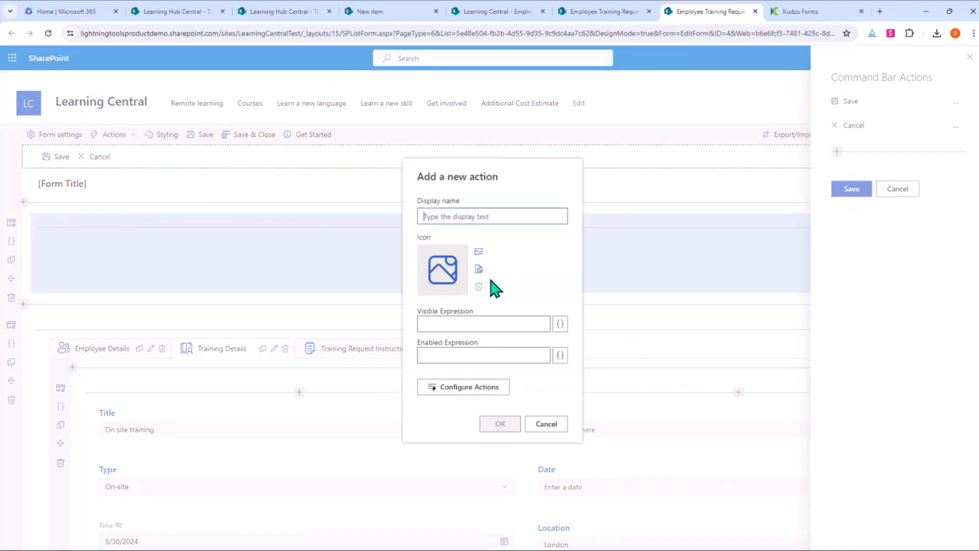
type("Approve")
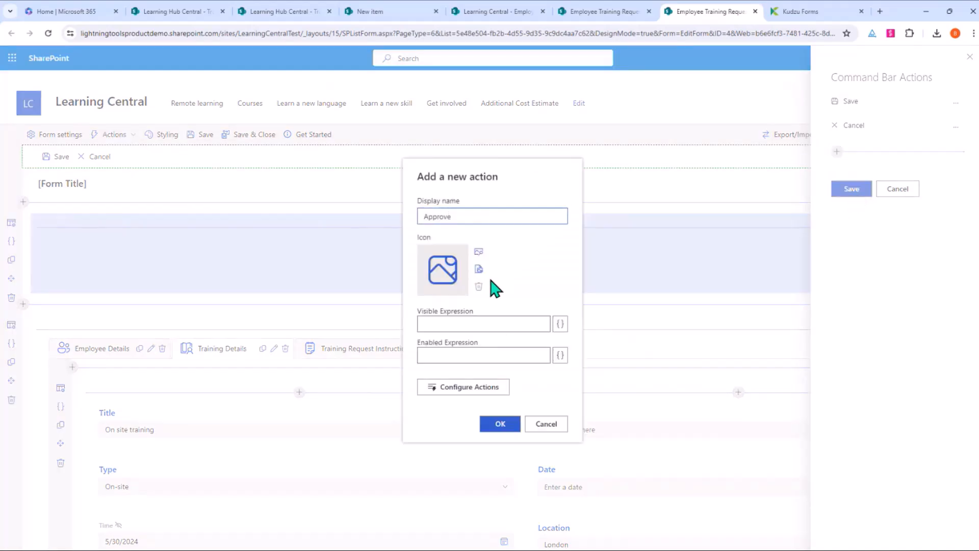
type(" Training Reue")
key("Left")
key("Left")
key("Left")
type("q")
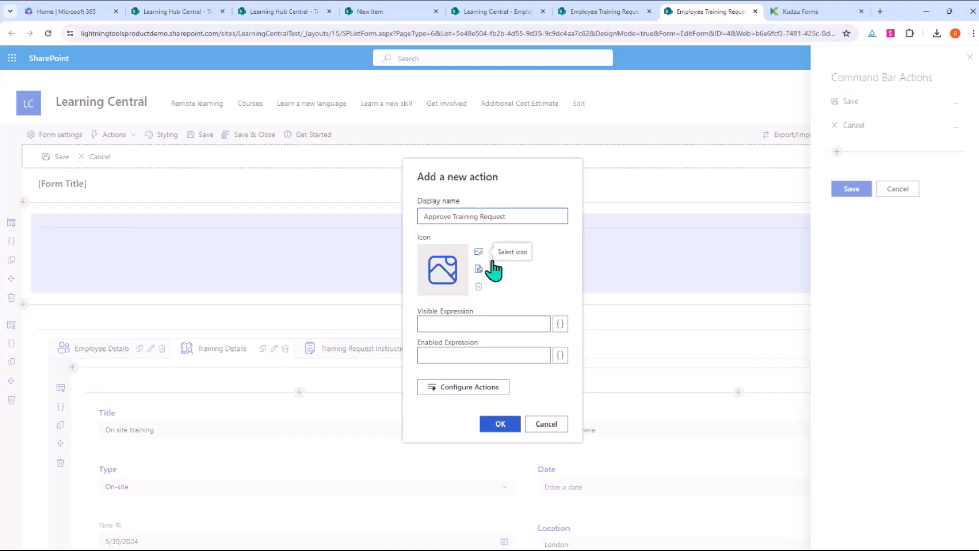
Step: Give the action the checkbox icon, found by searching 'chec', and open its On Click Action Builder
left_click(482, 261)
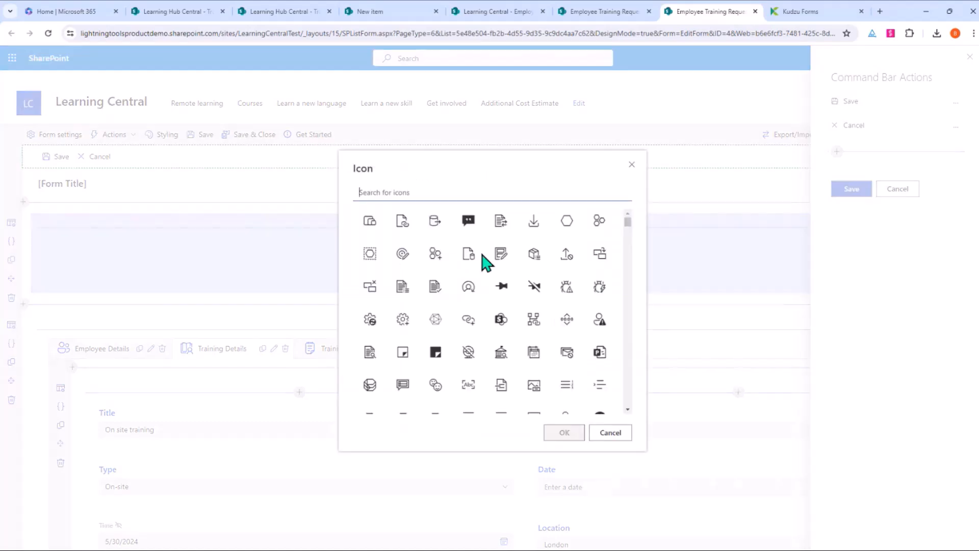
type("chec")
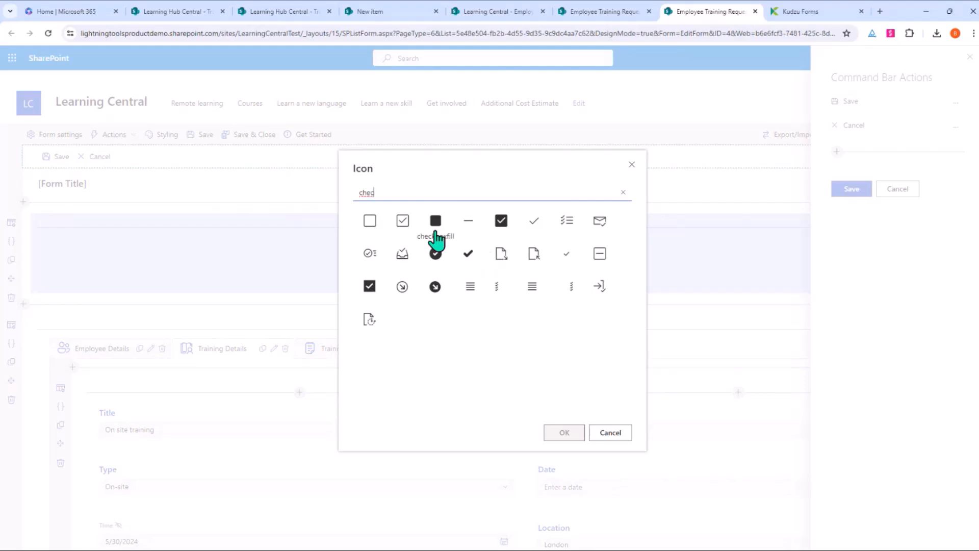
left_click(403, 220)
left_click(567, 436)
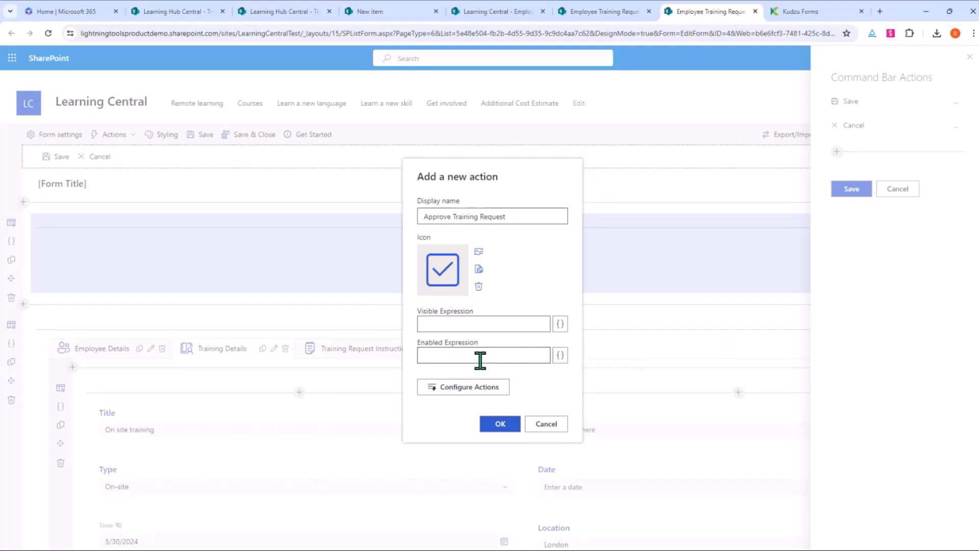
left_click(441, 403)
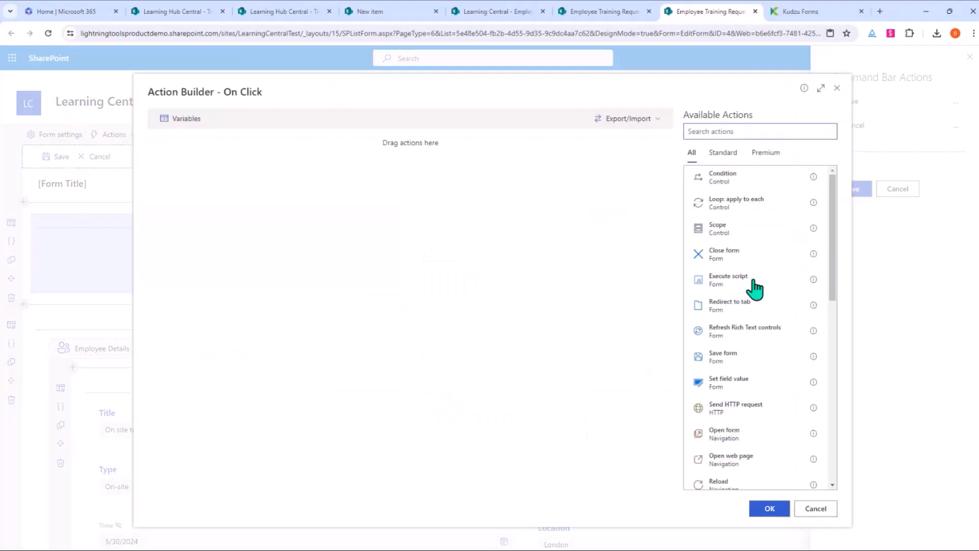
Step: Add a Save form action followed by a Generate Word document action
left_click(749, 368)
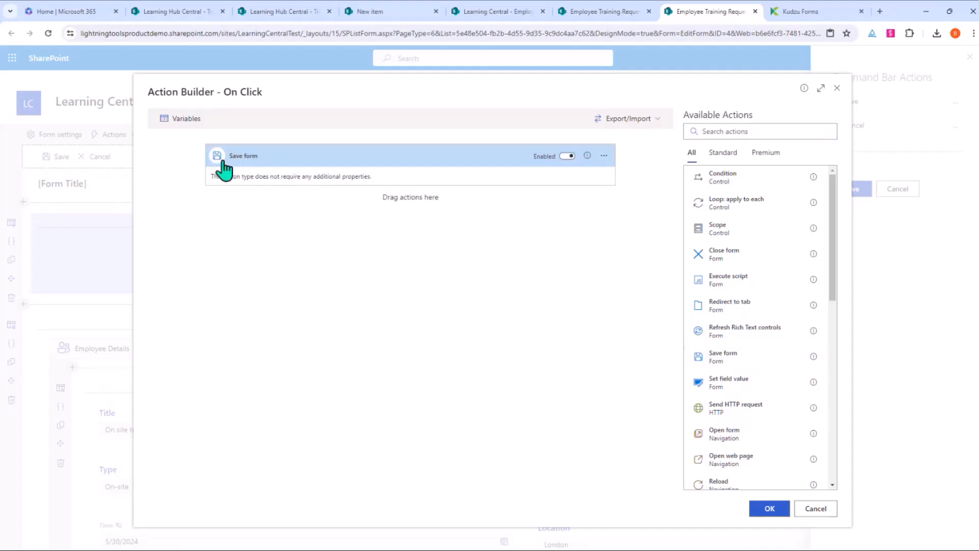
scroll(747, 290, "down", 4)
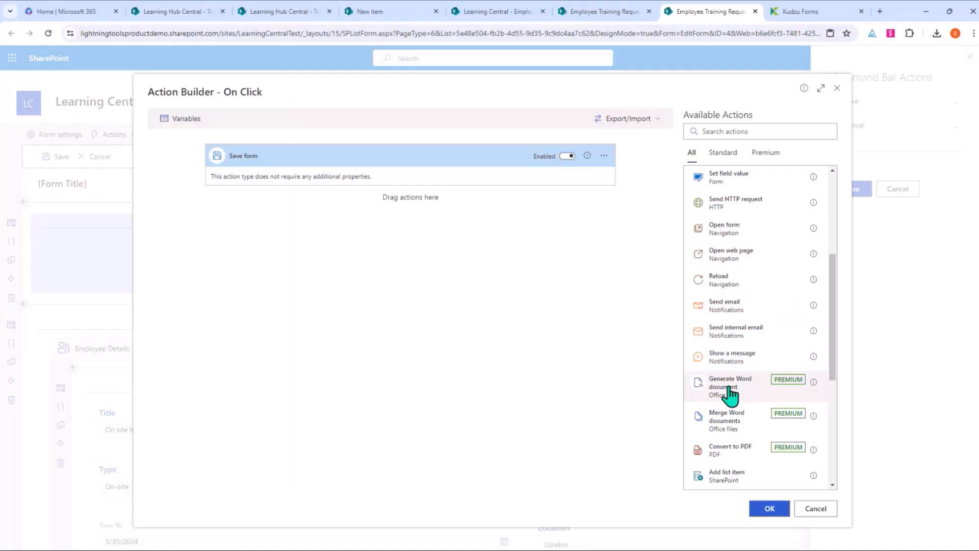
left_click(730, 397)
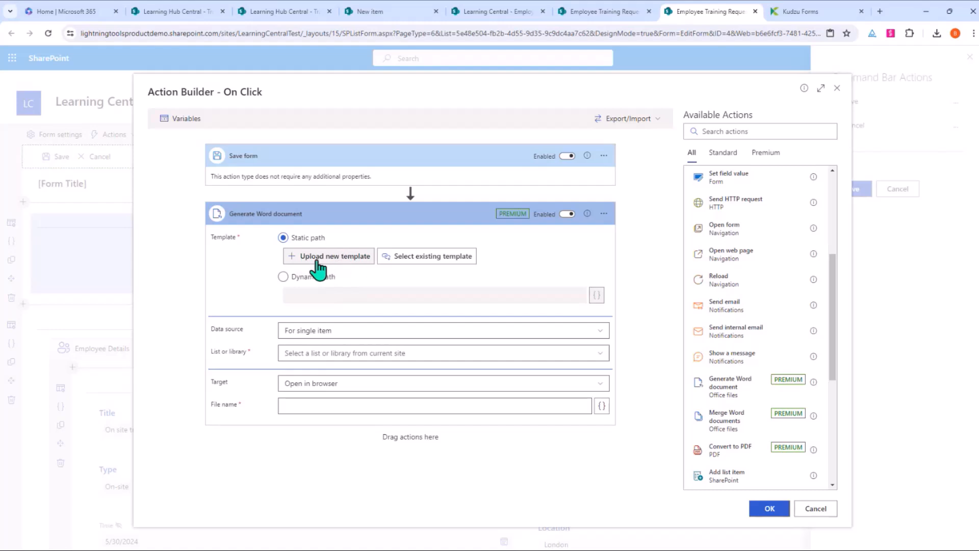
Step: Upload TrainingRequestTemplate.docx as the Word template, replacing the existing file
left_click(335, 259)
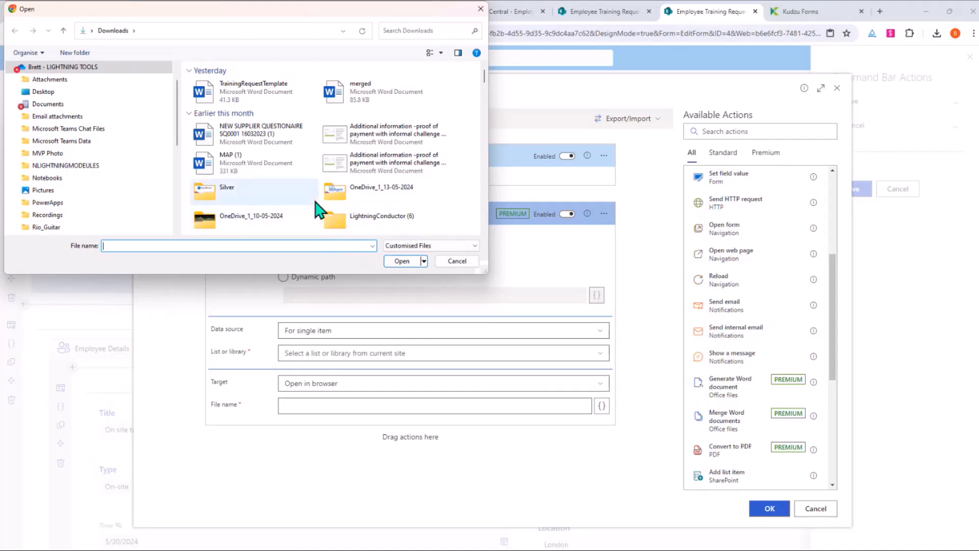
left_click(255, 94)
double_click(255, 97)
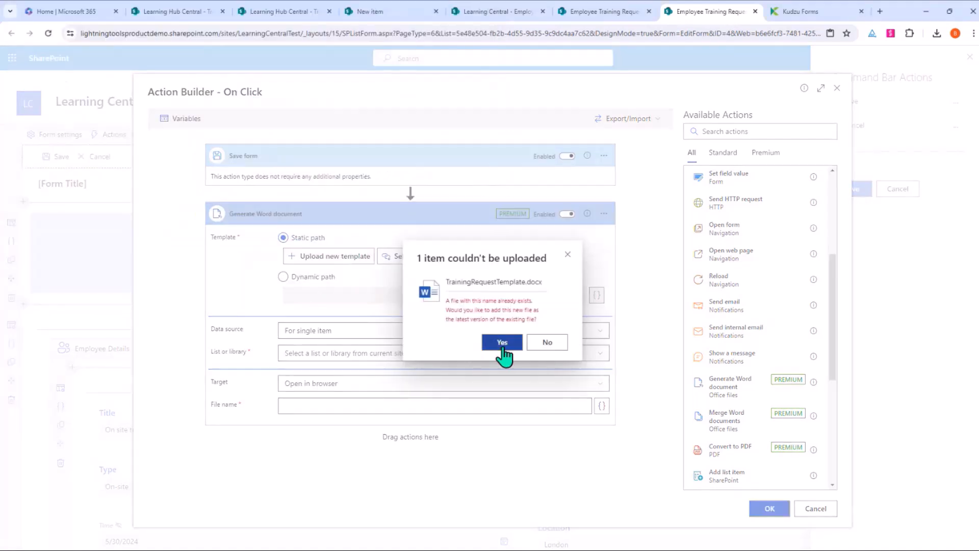
left_click(502, 346)
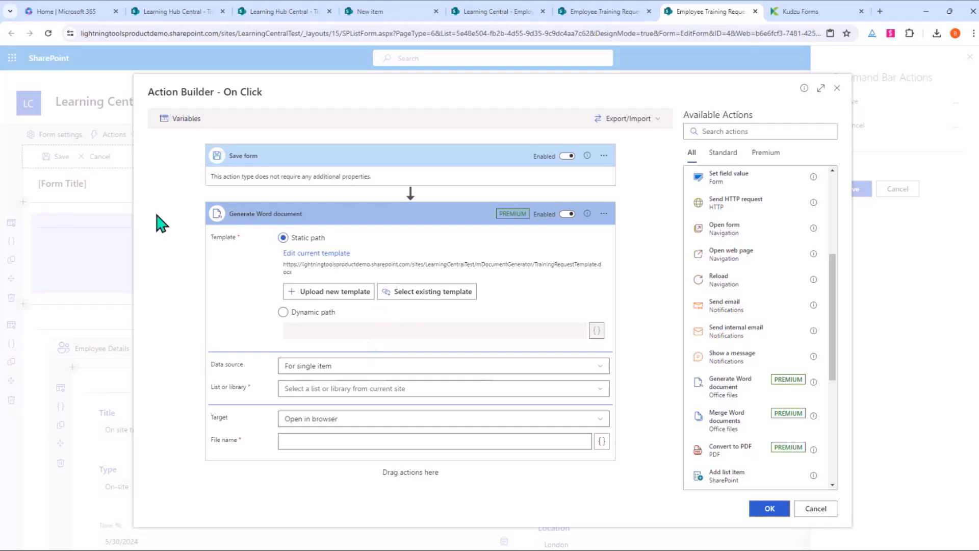
Step: Use a single item from the Employee Training Request Forms list as the data source, with Item Id [[ID]]
left_click(327, 368)
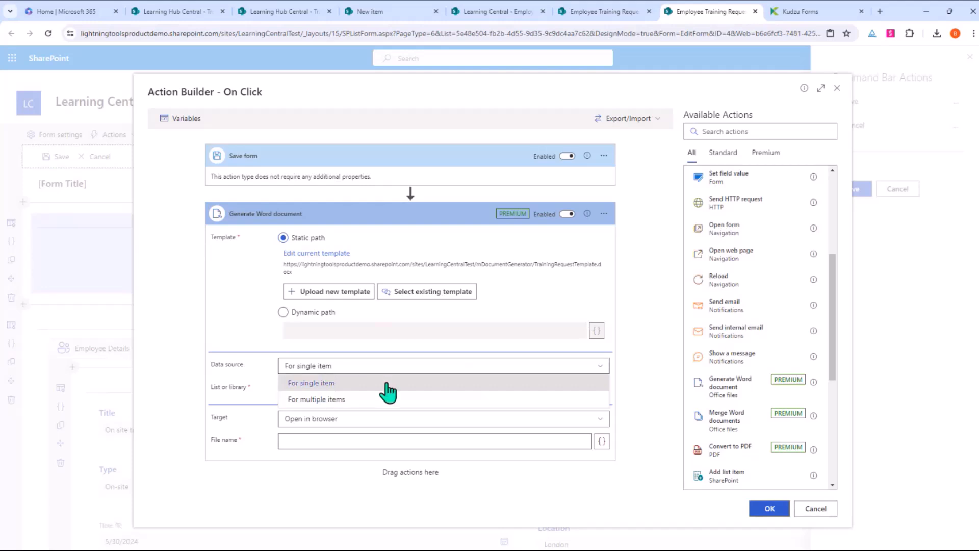
left_click(342, 383)
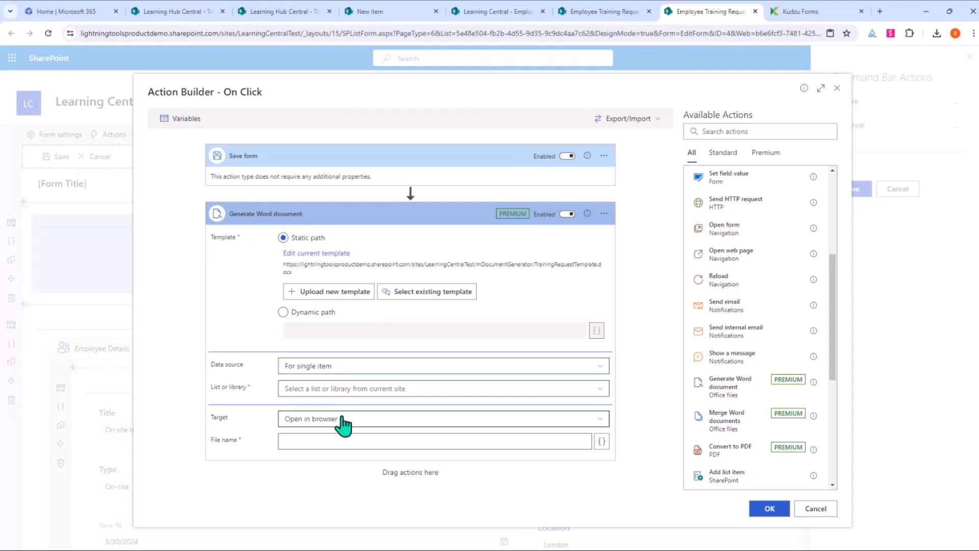
left_click(460, 391)
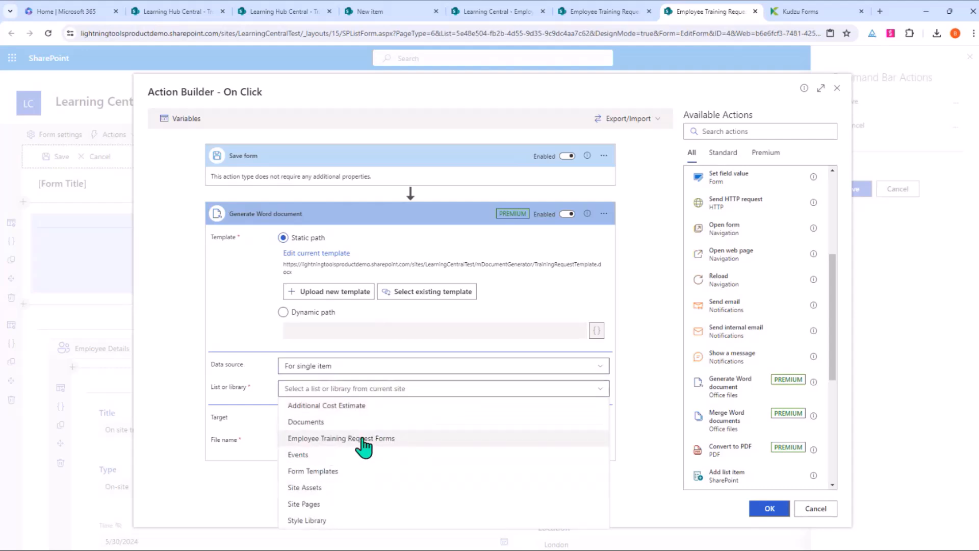
left_click(393, 441)
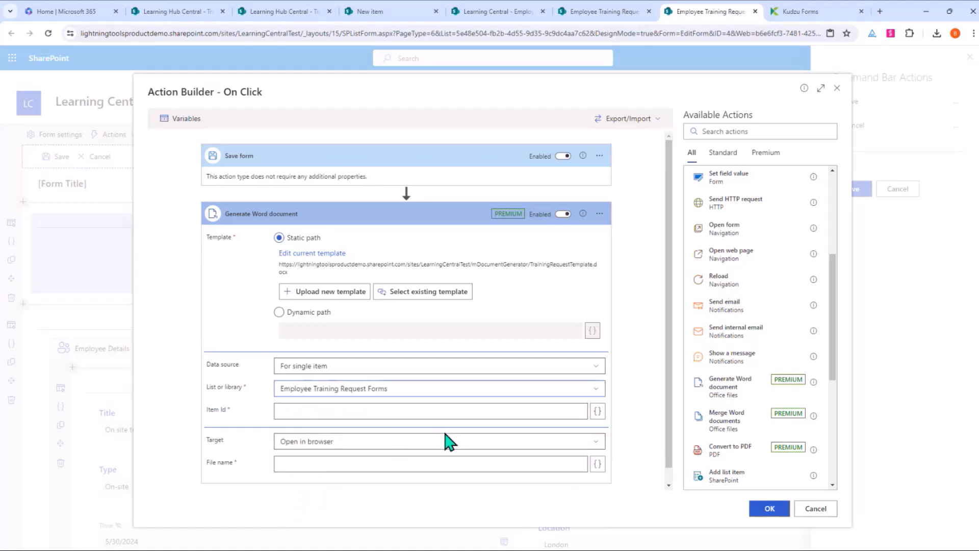
left_click(470, 406)
scroll(492, 365, "down", 1)
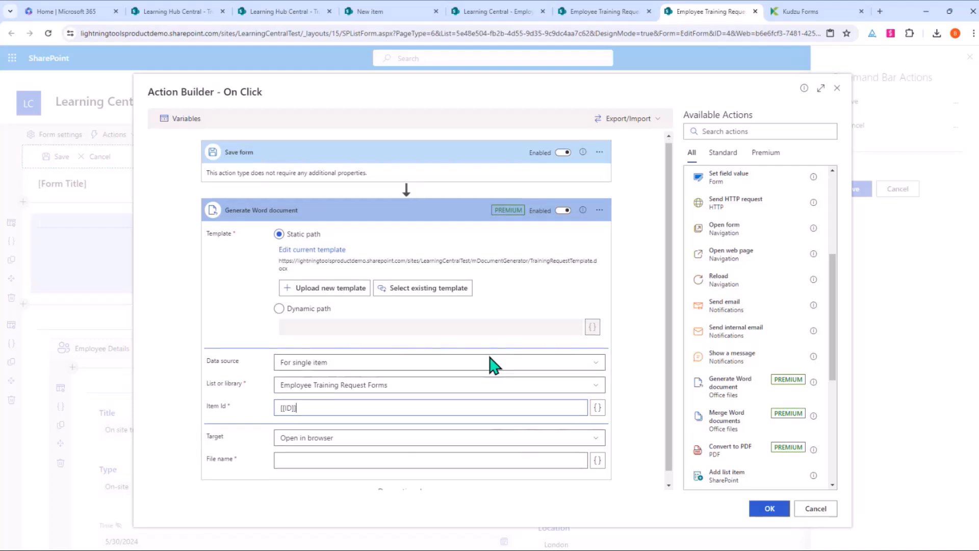
scroll(492, 365, "down", 1)
Step: Save the output to the Documents library as TrainingRequest[[ID]].docx with Overwrite on, and confirm
left_click(313, 430)
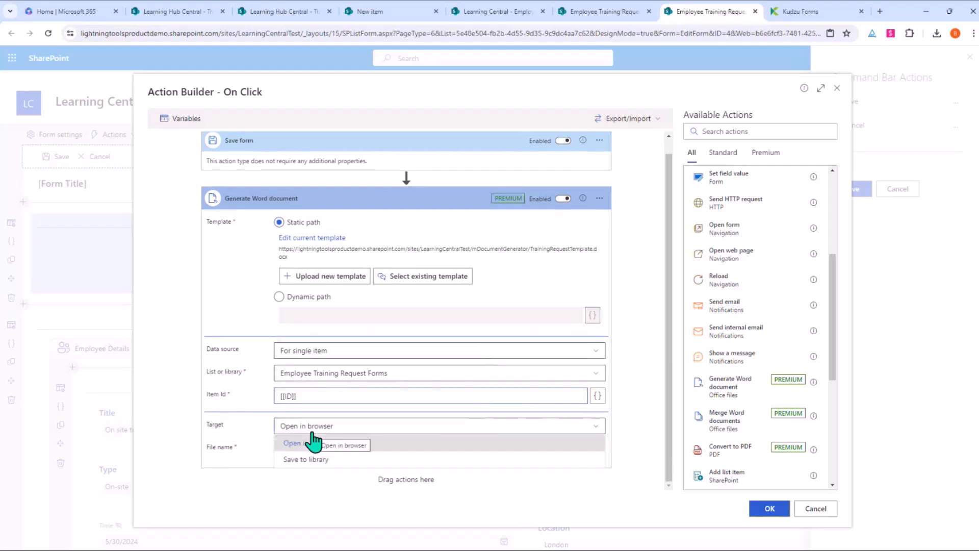
left_click(345, 442)
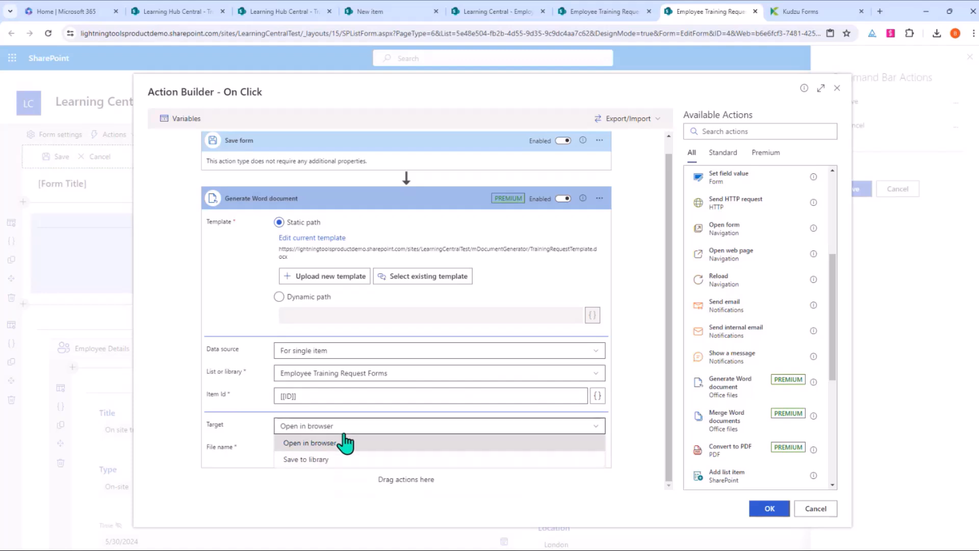
left_click(322, 460)
left_click(376, 456)
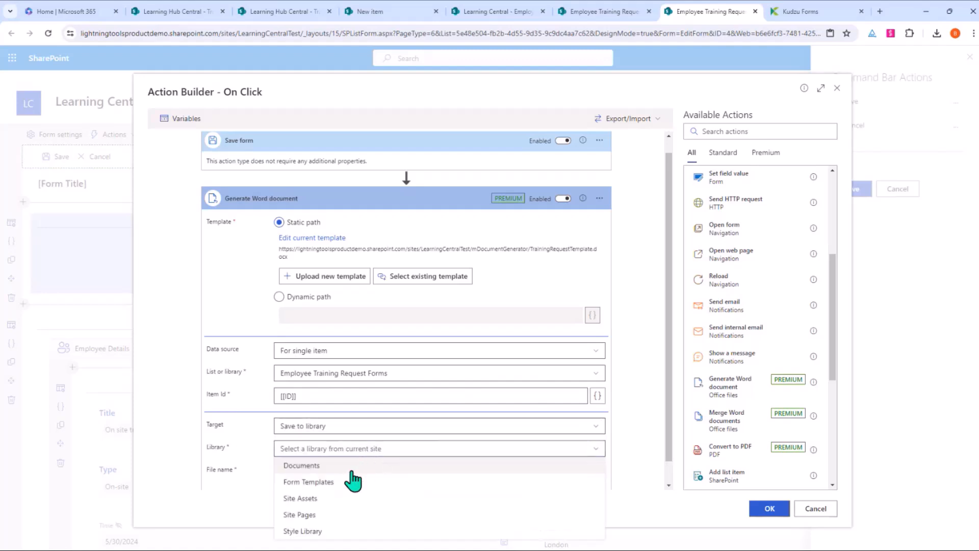
left_click(305, 465)
scroll(452, 433, "down", 2)
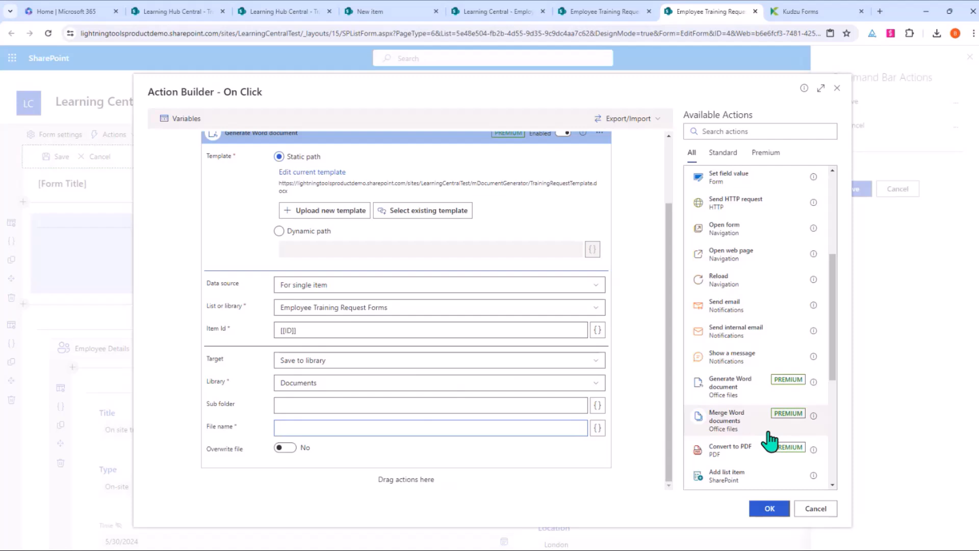
type("ningRequest[[ID]].docx")
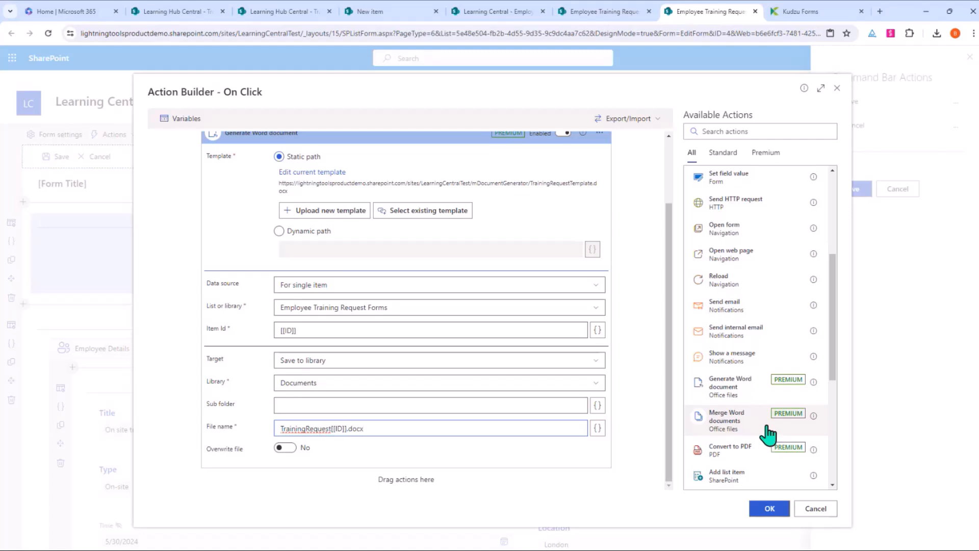
left_click(288, 449)
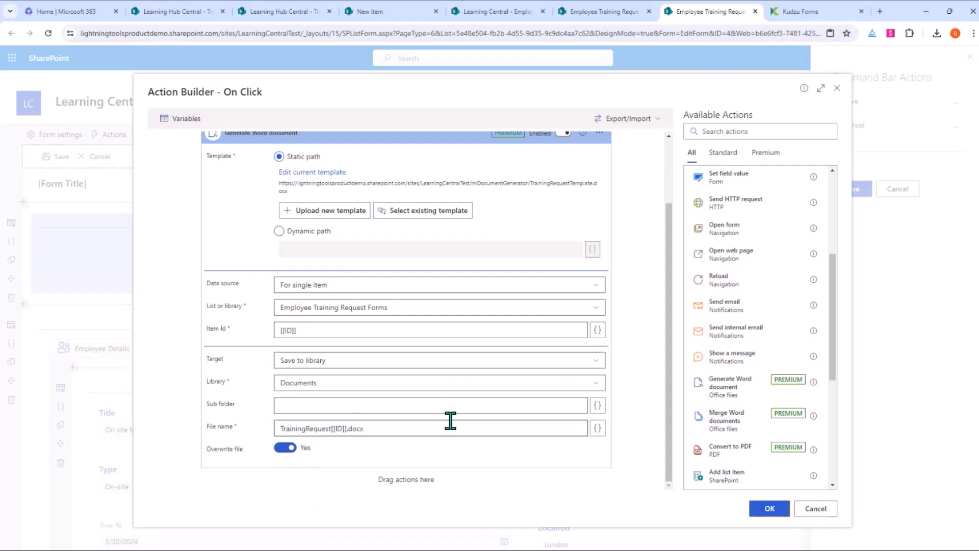
scroll(450, 420, "up", 2)
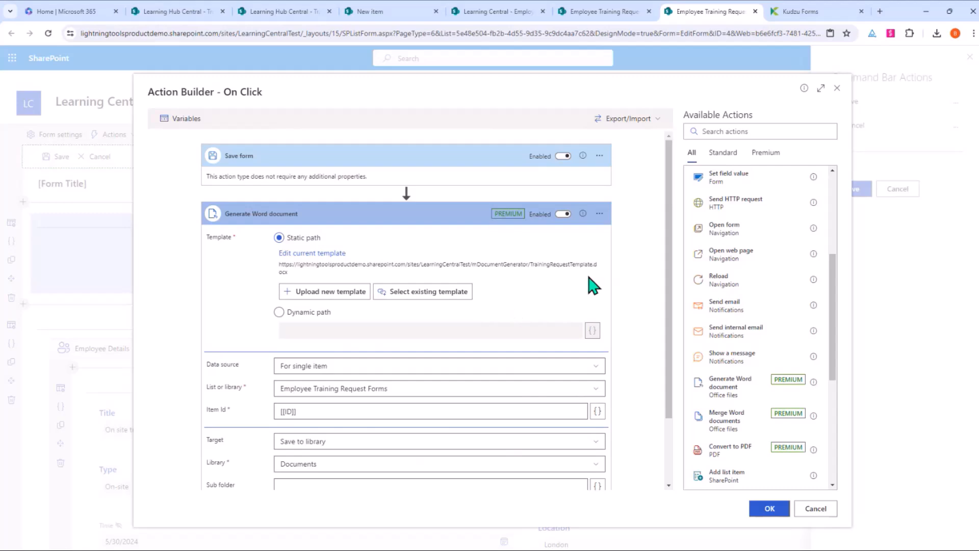
scroll(463, 378, "down", 3)
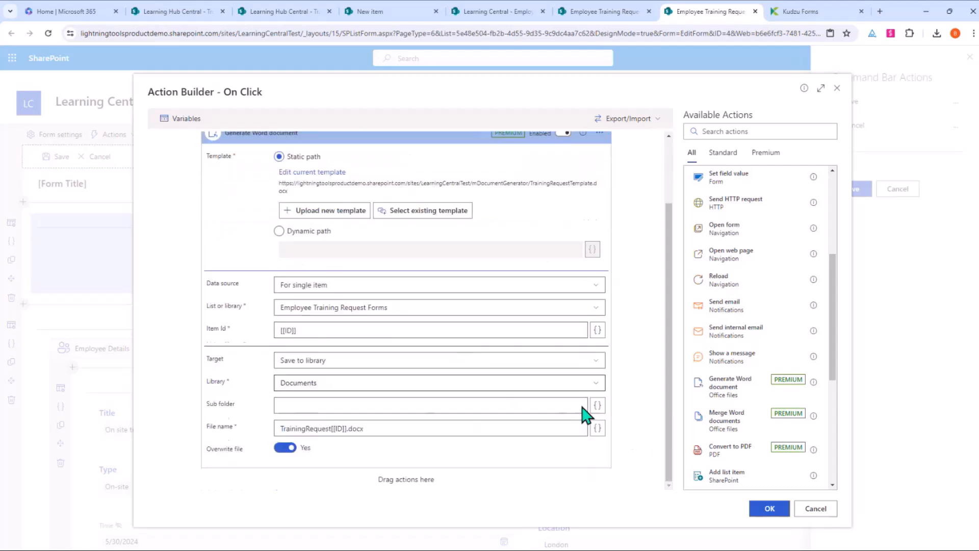
left_click(775, 513)
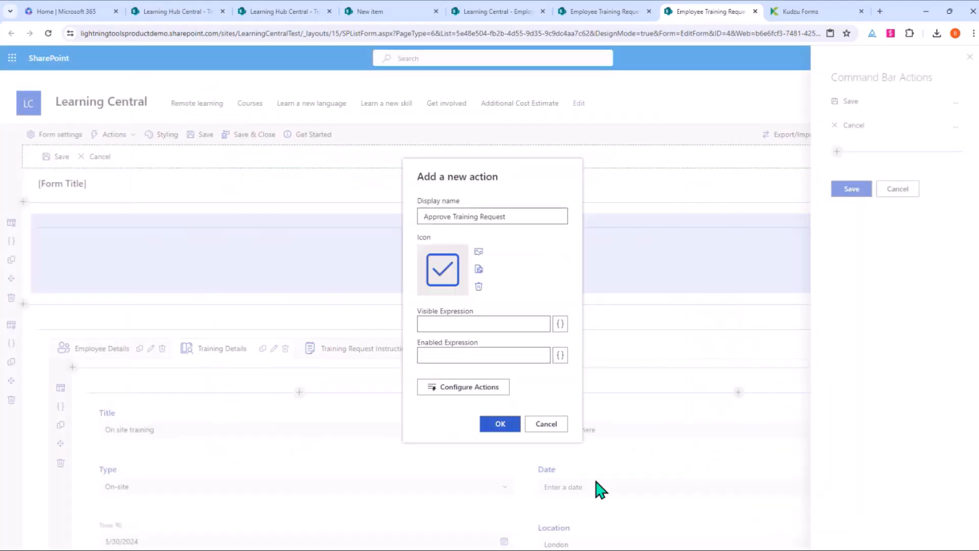
Step: Confirm the Approve Training Request action, save the Command Bar actions, and Save & Close the designer
left_click(499, 424)
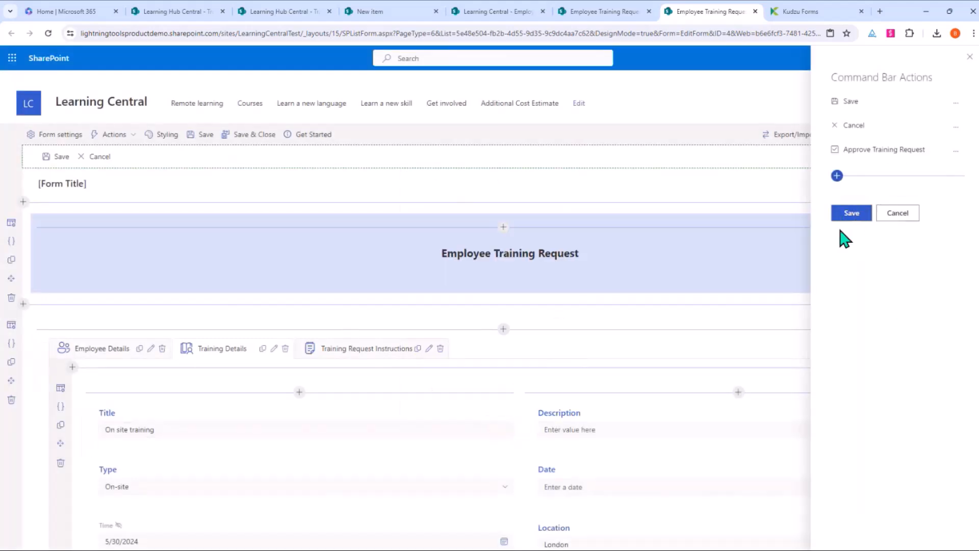
left_click(852, 215)
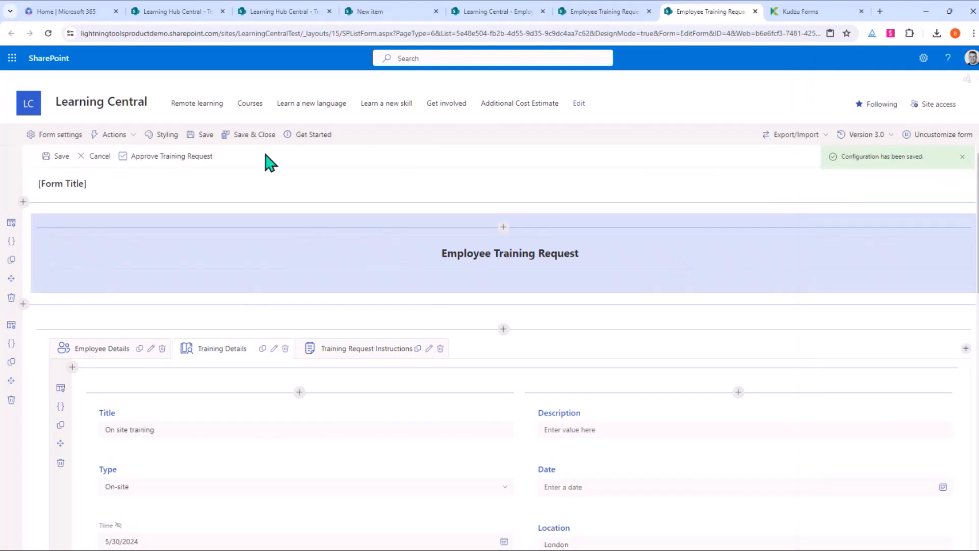
left_click(259, 136)
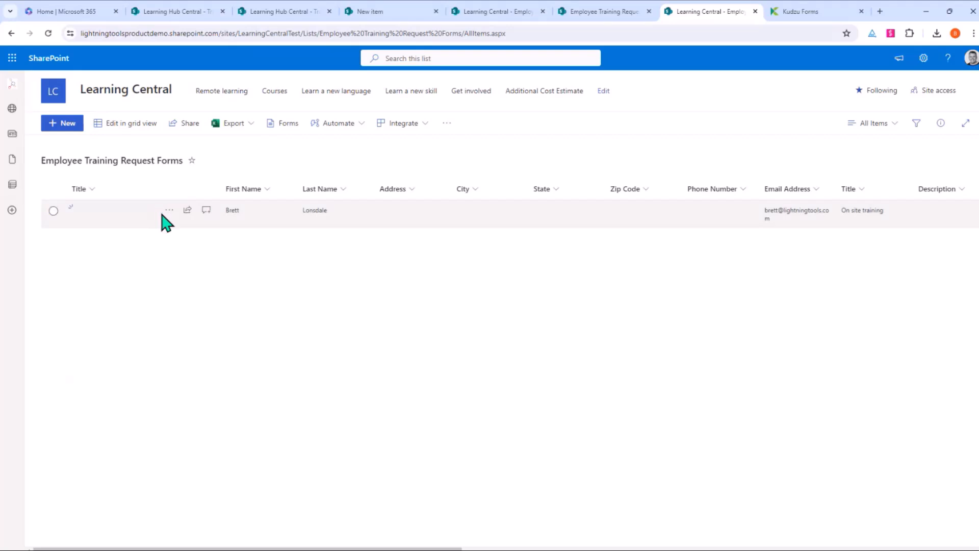
Step: Edit the training request item, run Approve Training Request, then discard changes and close
left_click(169, 210)
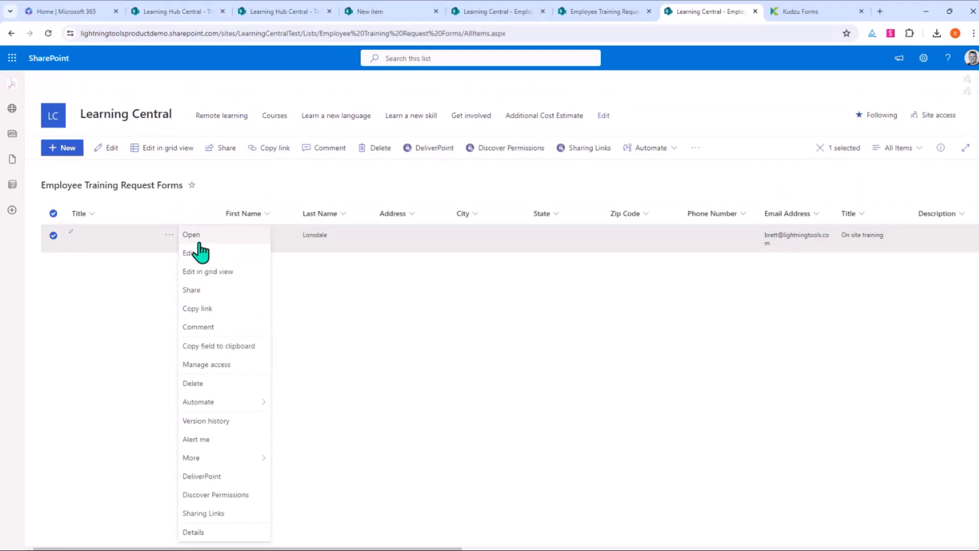
left_click(197, 252)
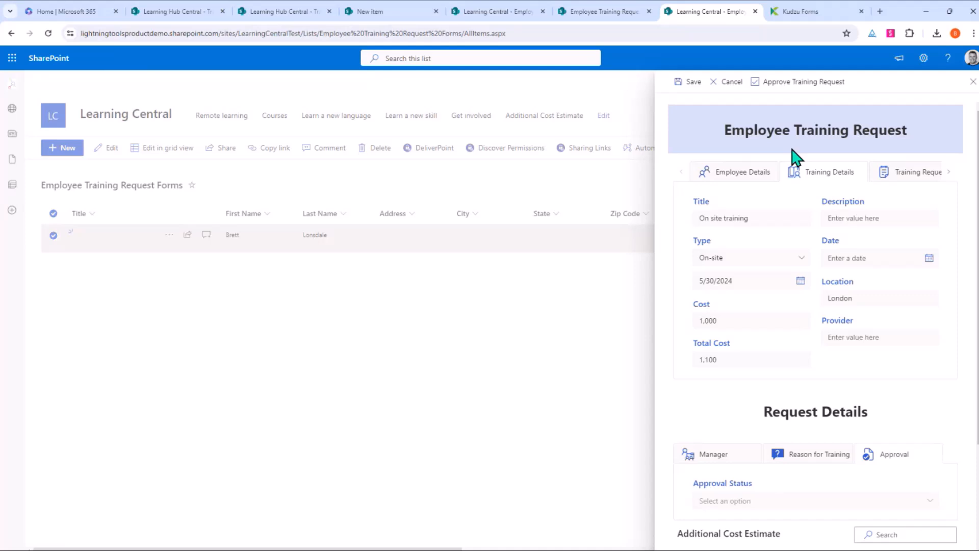
left_click(792, 88)
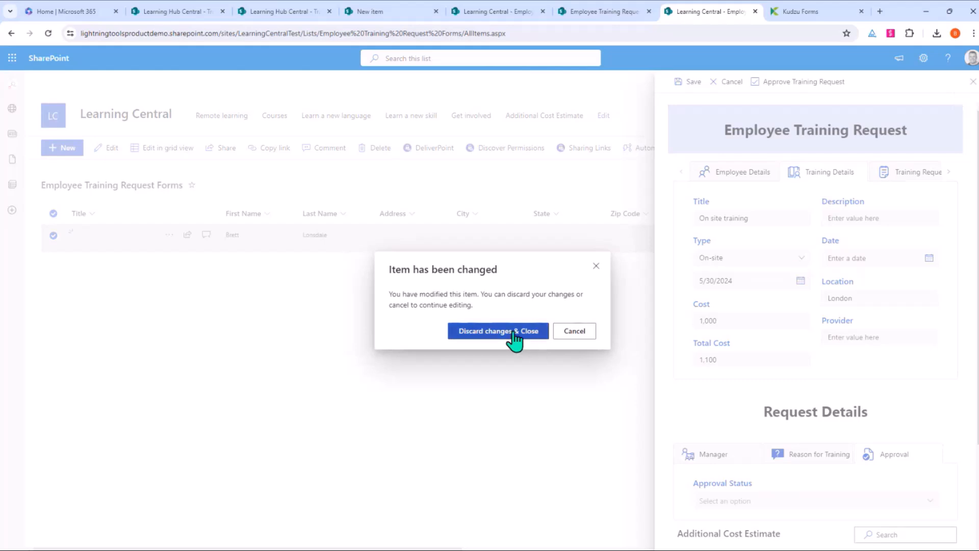
left_click(533, 341)
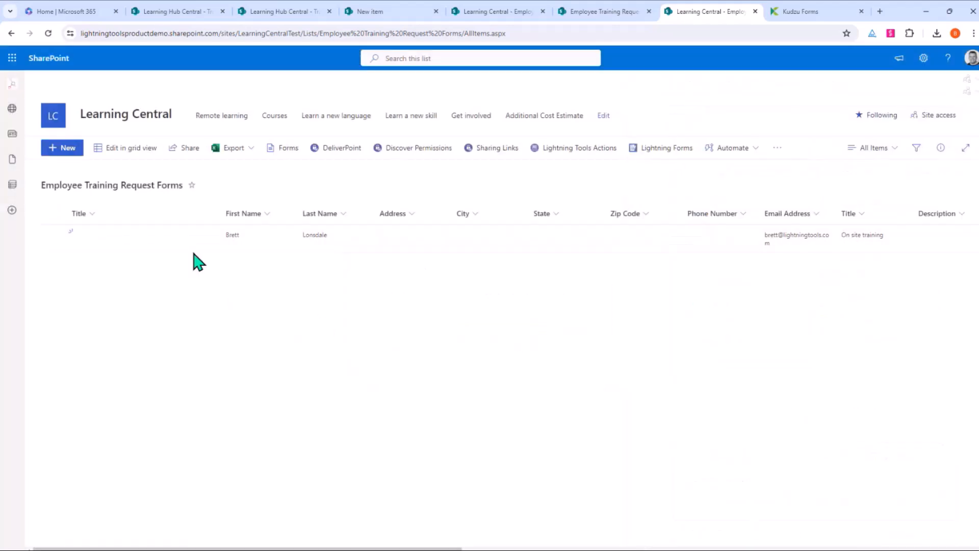
left_click(923, 59)
Step: Go to Site contents and open the Documents library showing TrainingRequest4.docx
left_click(857, 143)
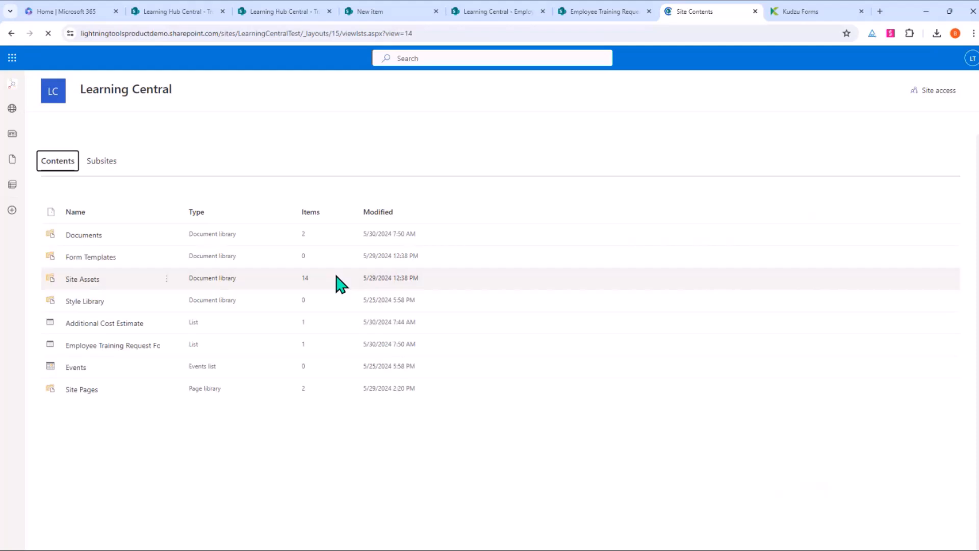
left_click(91, 236)
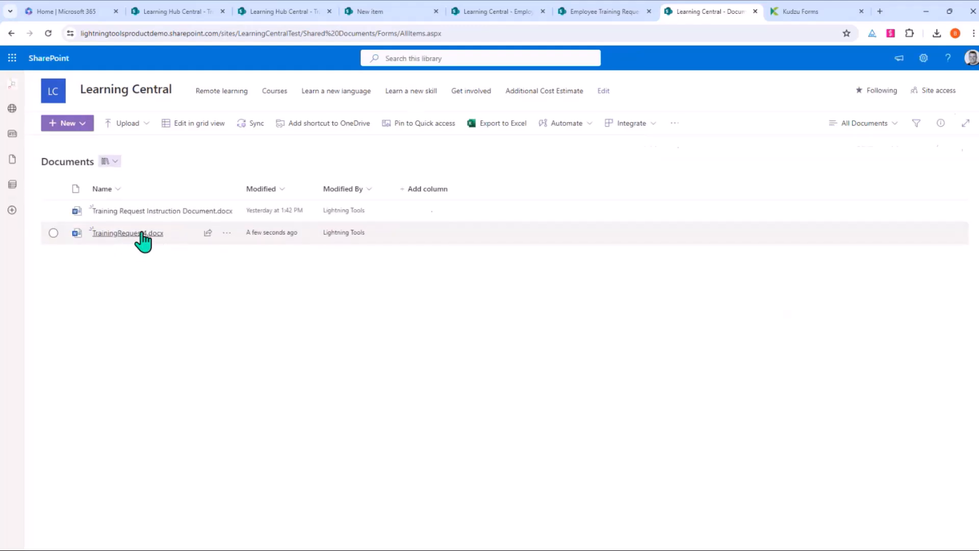
mouse_move(150, 239)
mouse_move(118, 264)
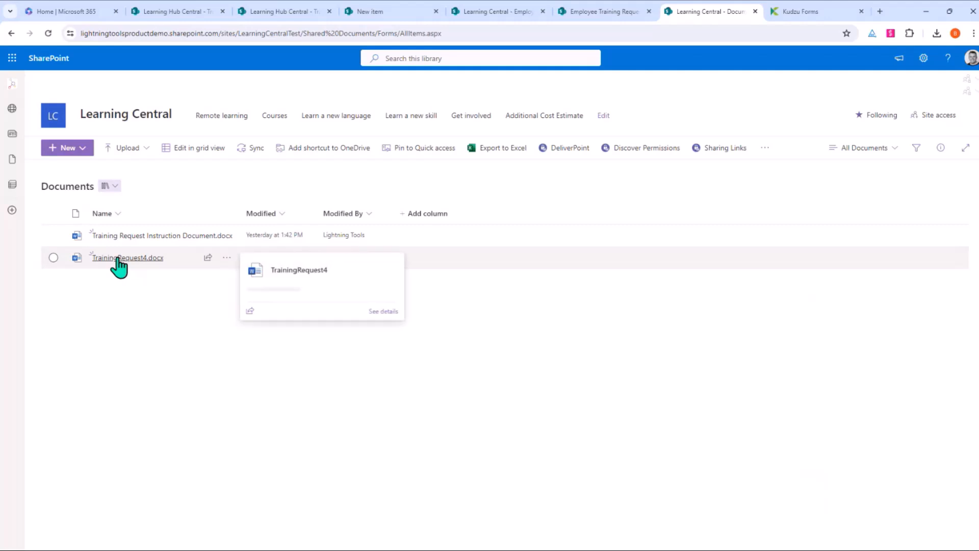
left_click(118, 259)
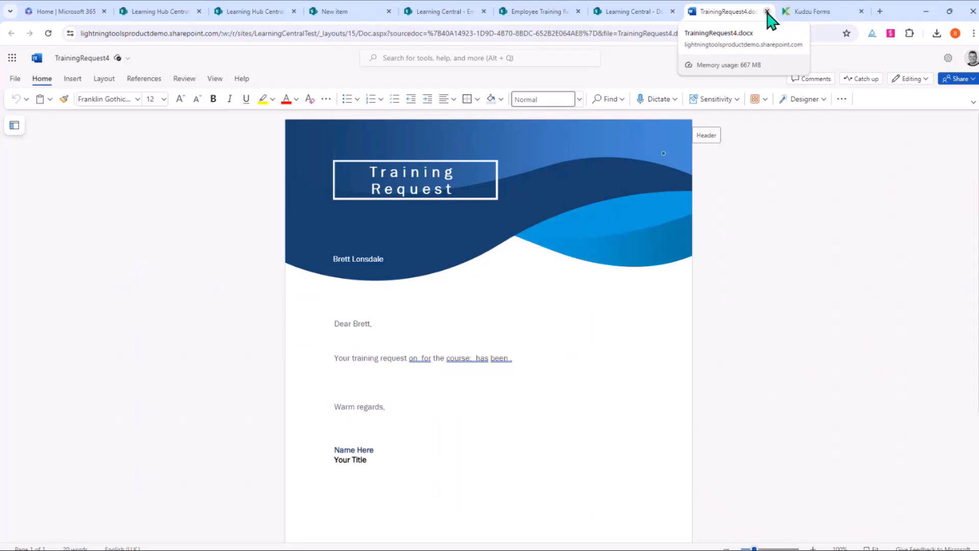
left_click(767, 12)
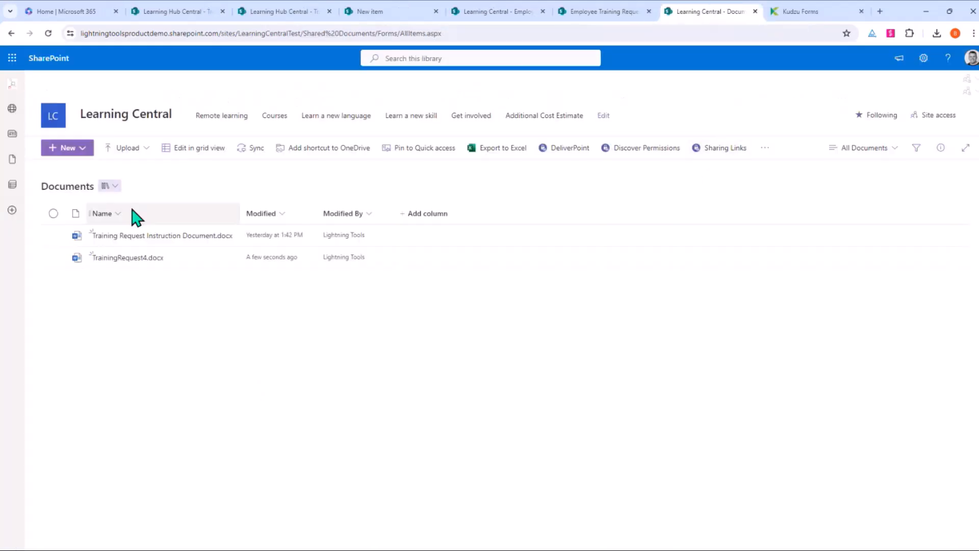
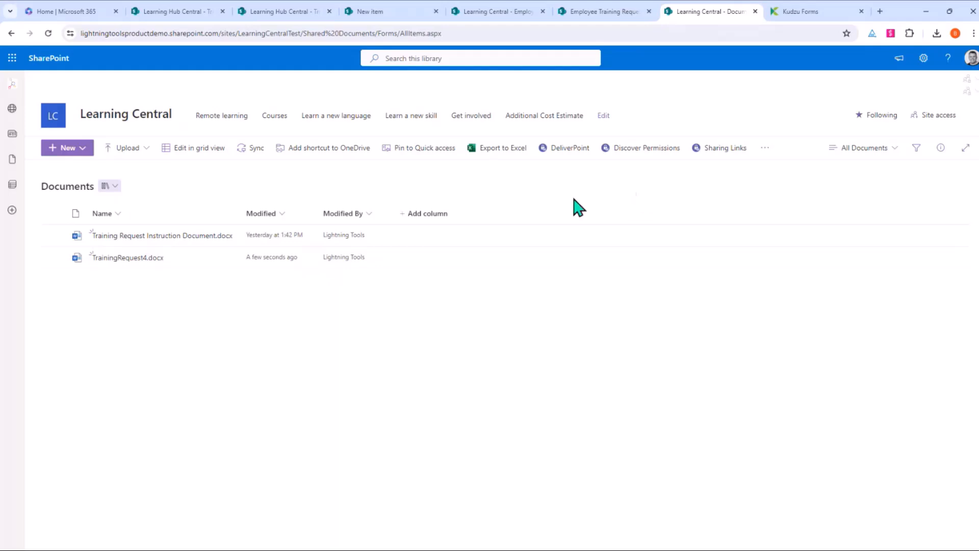
Step: In Lightning Tools Actions, add a new 'Convert to PDF' action with the pdf icon for selected items
left_click(765, 148)
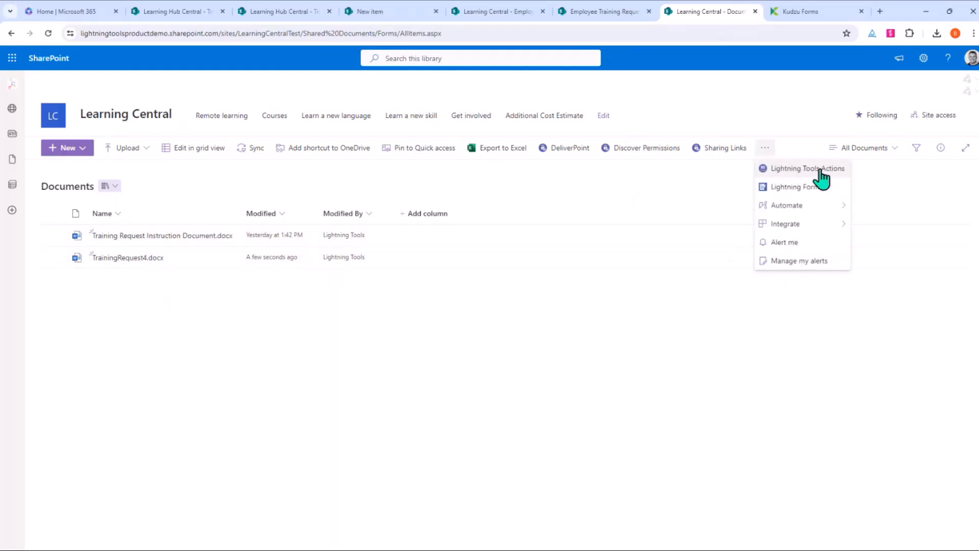
left_click(820, 176)
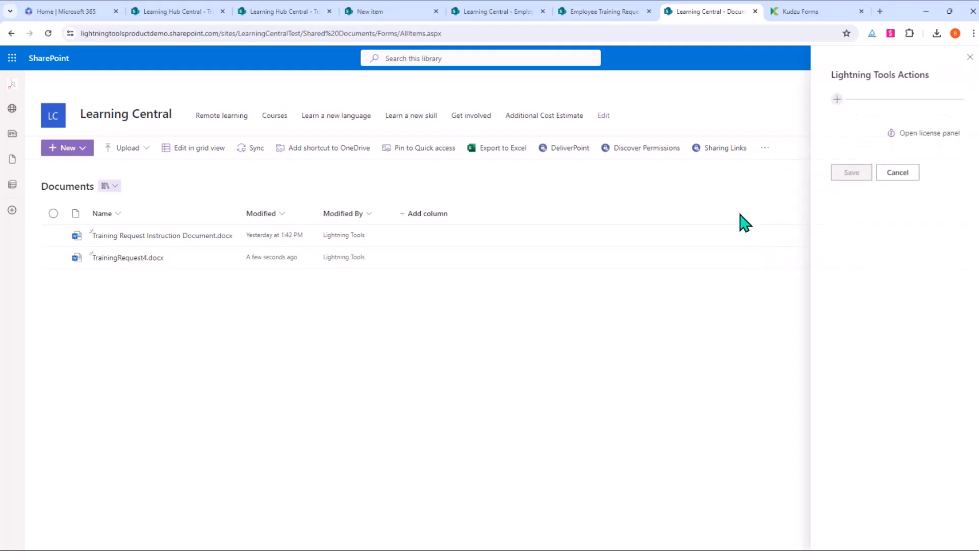
left_click(837, 99)
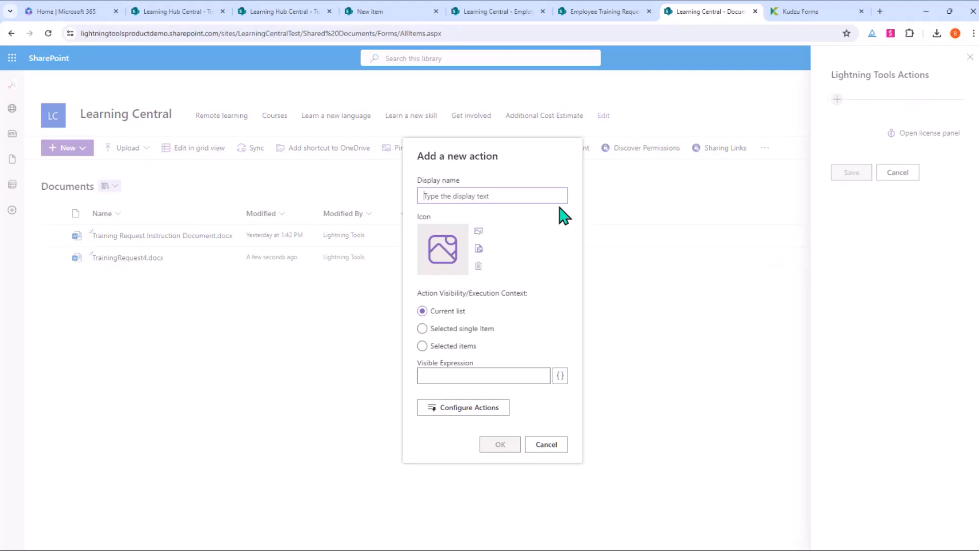
type("Convert ")
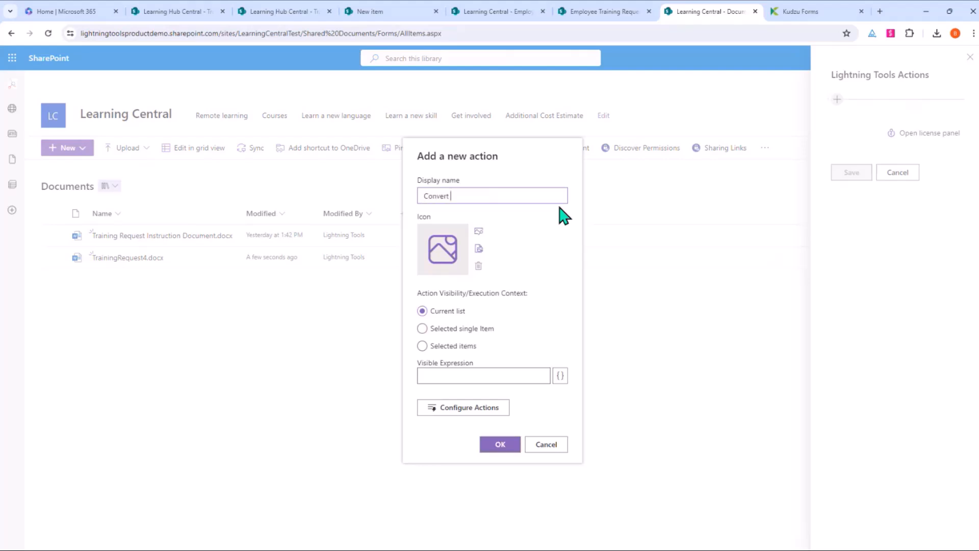
type("to PDF")
left_click(480, 231)
type("pdf")
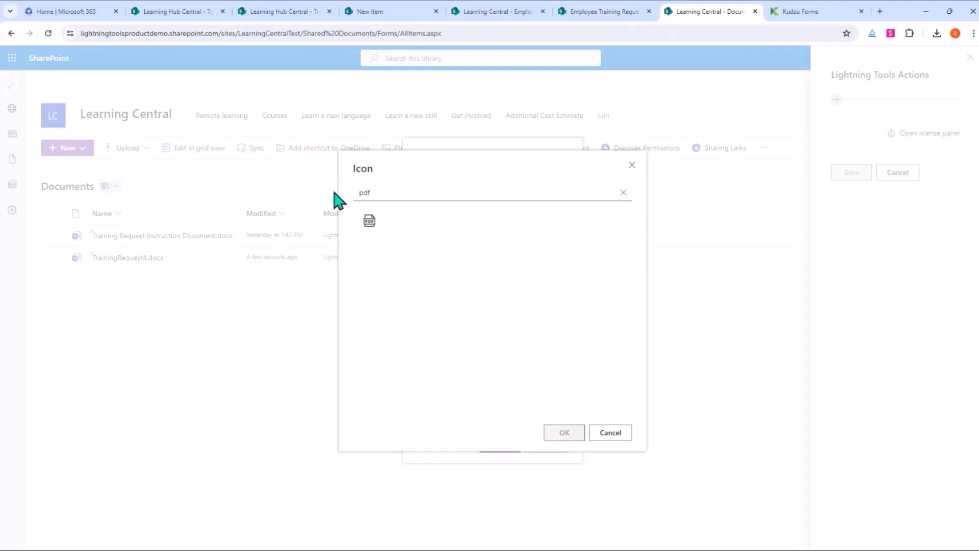
double_click(373, 222)
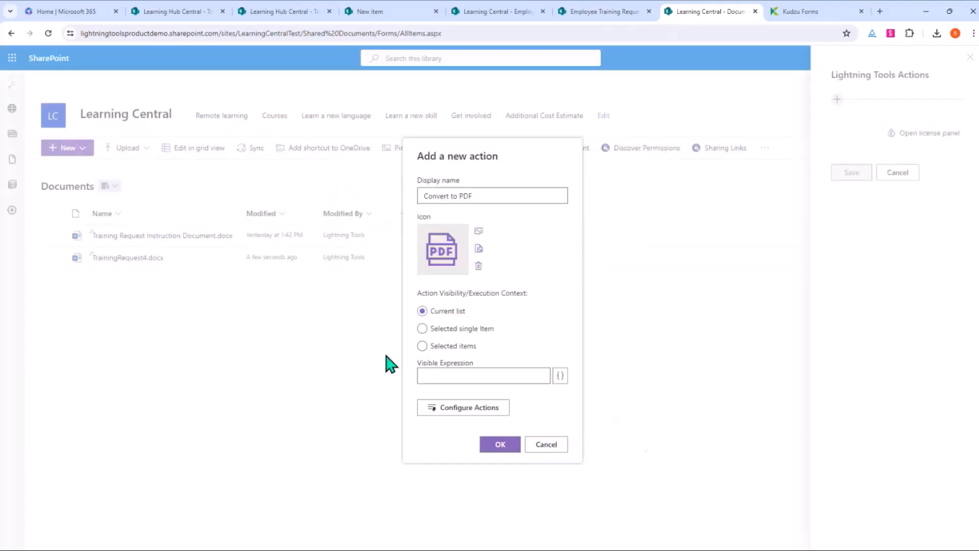
left_click(424, 347)
Step: Add a Convert to PDF step with source library Documents and Item Id [[ID]]
left_click(465, 408)
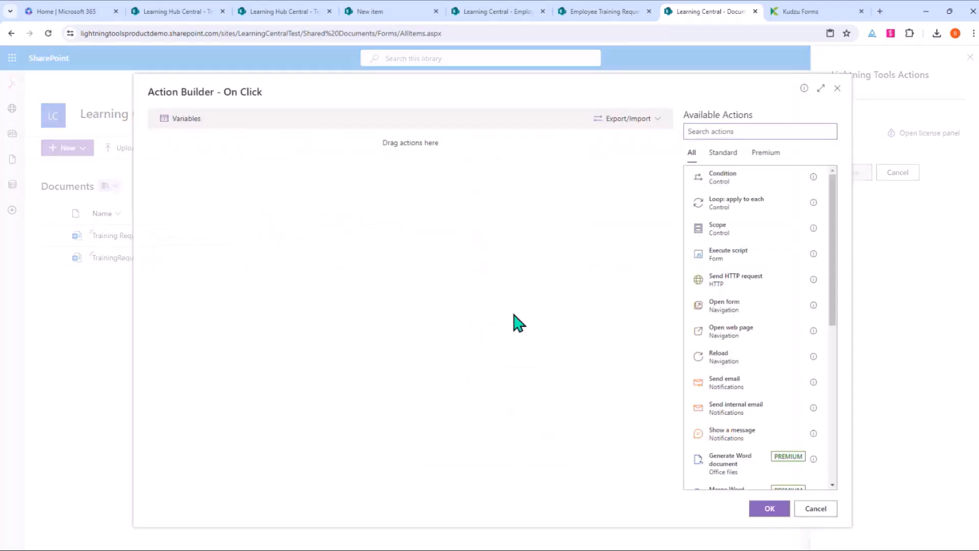
scroll(763, 315, "down", 3)
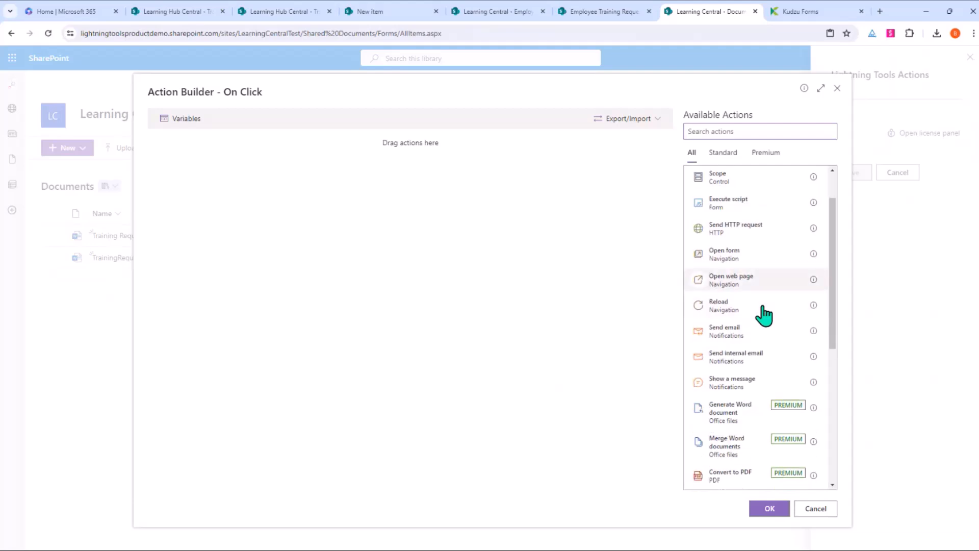
left_click(734, 381)
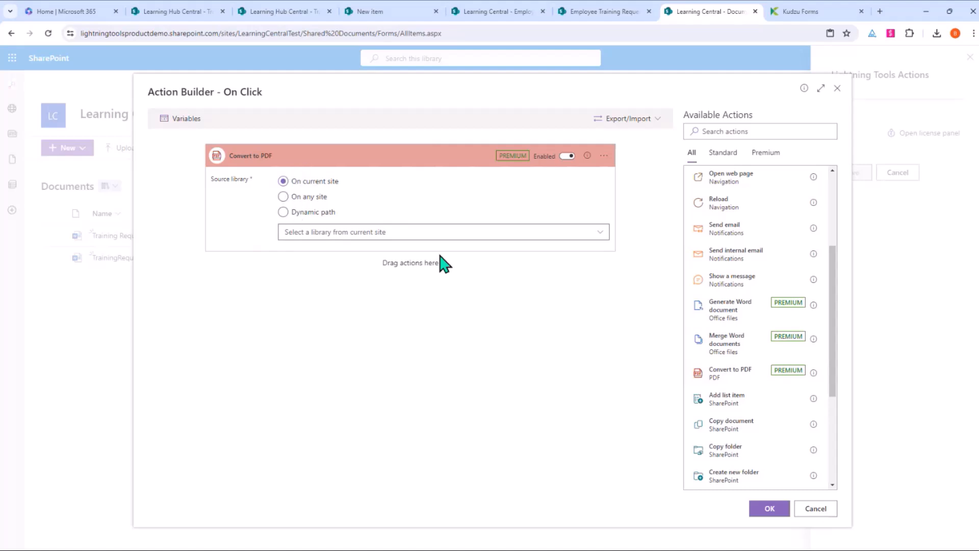
left_click(334, 233)
left_click(337, 254)
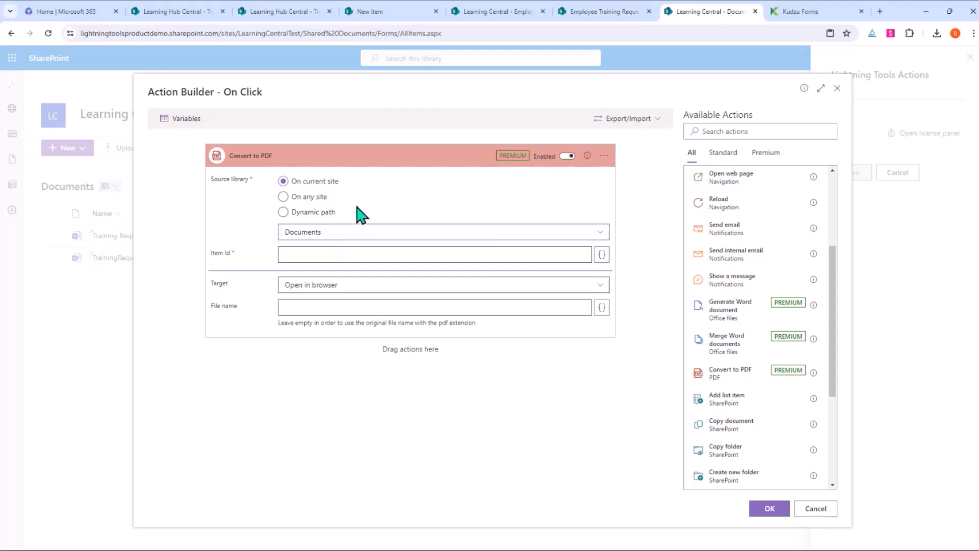
left_click(527, 259)
type("[ID]")
left_click(286, 254)
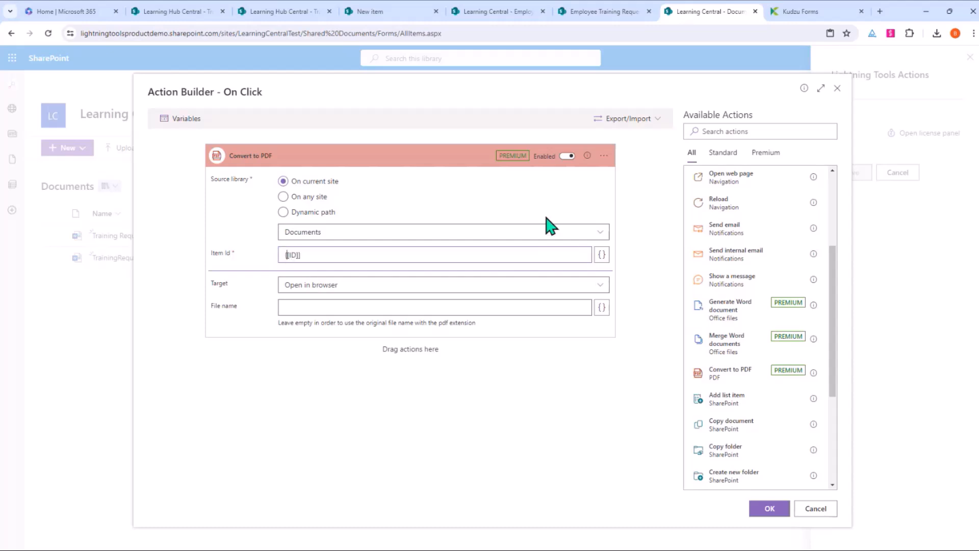
type("[")
Step: Set the target to Save to library in Documents and confirm the step
left_click(343, 290)
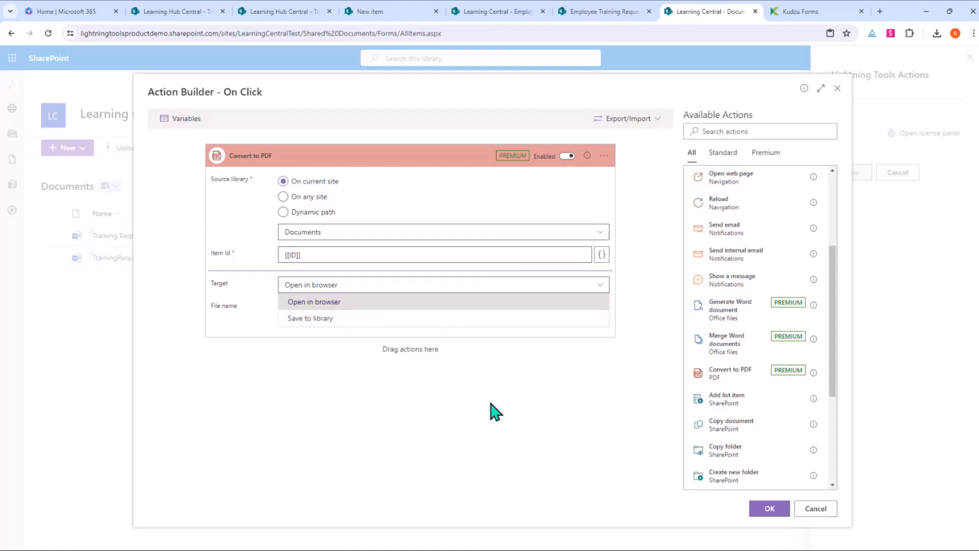
left_click(337, 319)
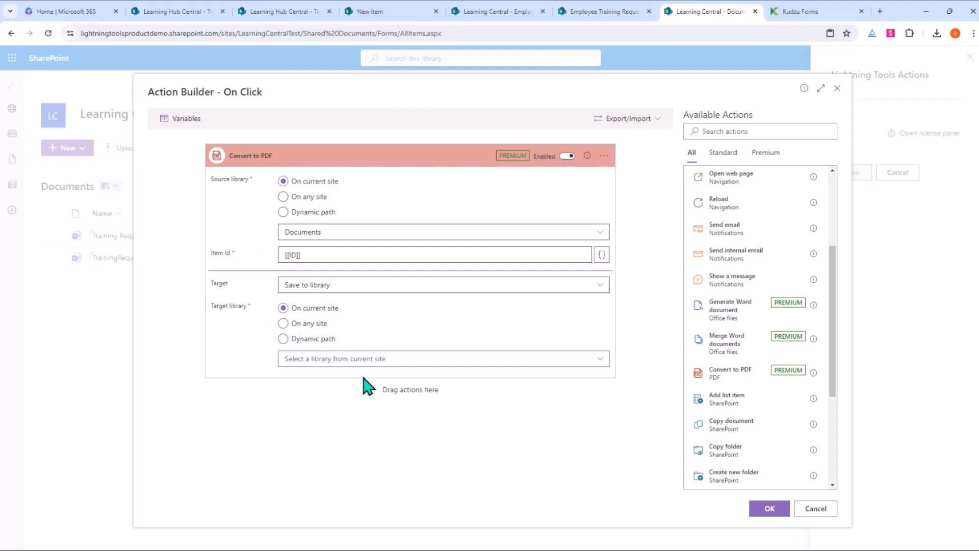
left_click(334, 360)
left_click(326, 376)
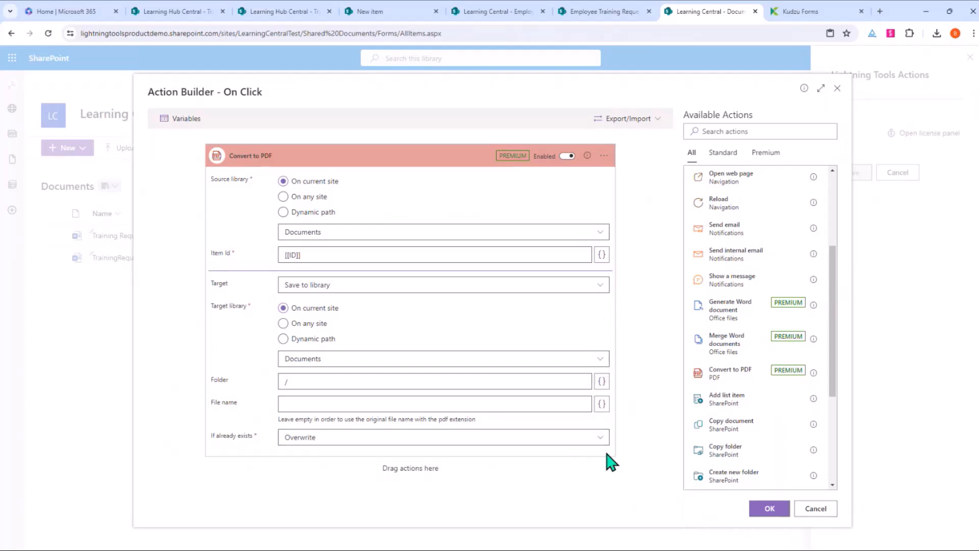
left_click(780, 510)
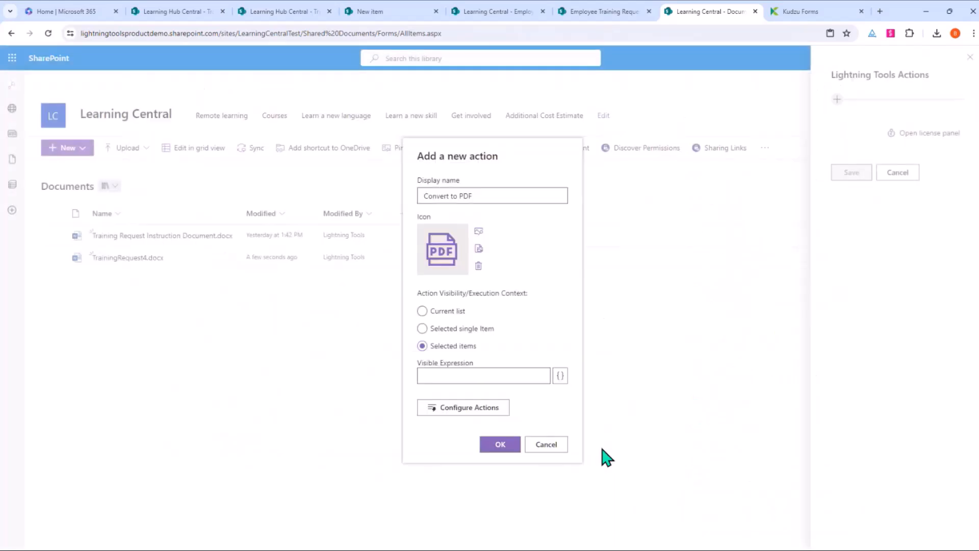
Step: Save the Convert to PDF action and run it on the selected TrainingRequest4.docx
left_click(500, 445)
left_click(864, 197)
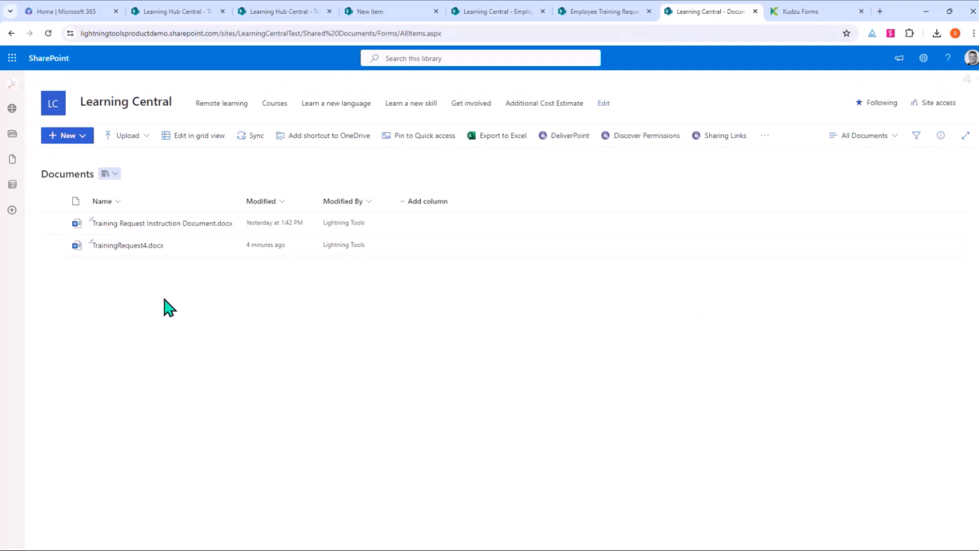
left_click(54, 245)
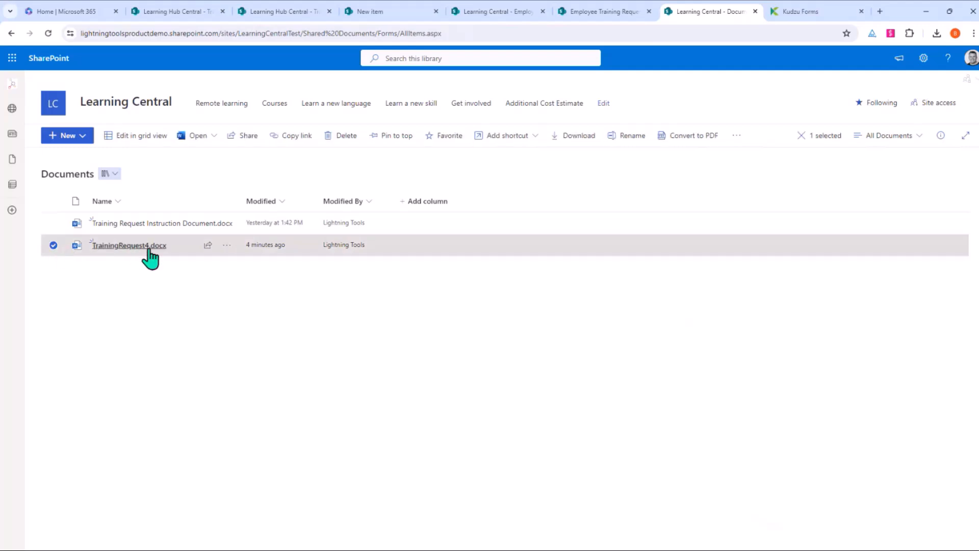
left_click(703, 147)
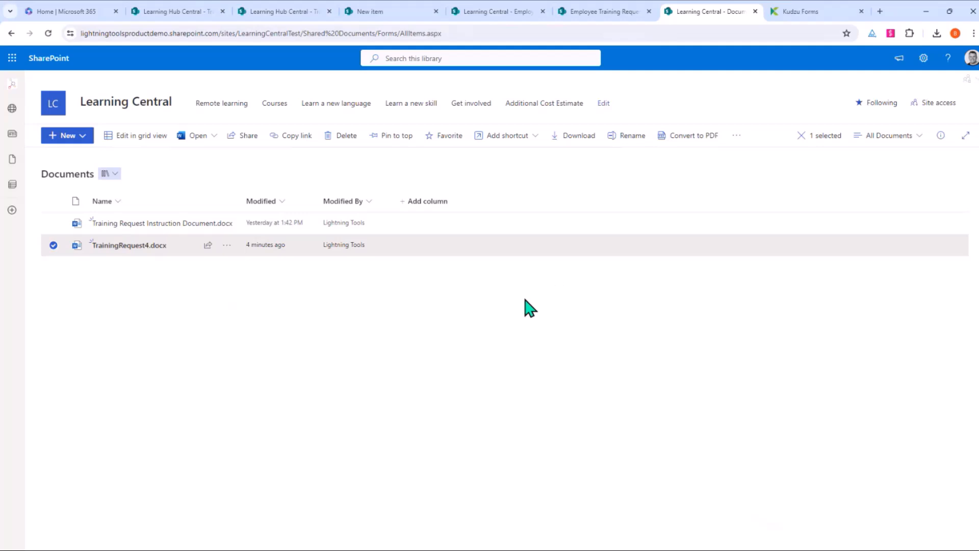
Step: Reload the Documents library to show the new TrainingRequest4.pdf
right_click(520, 322)
left_click(549, 106)
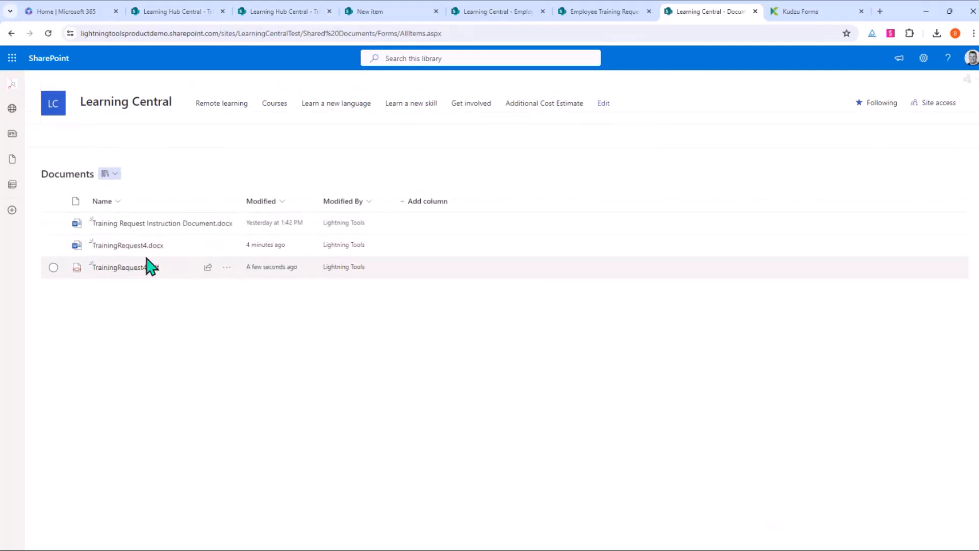
mouse_move(137, 274)
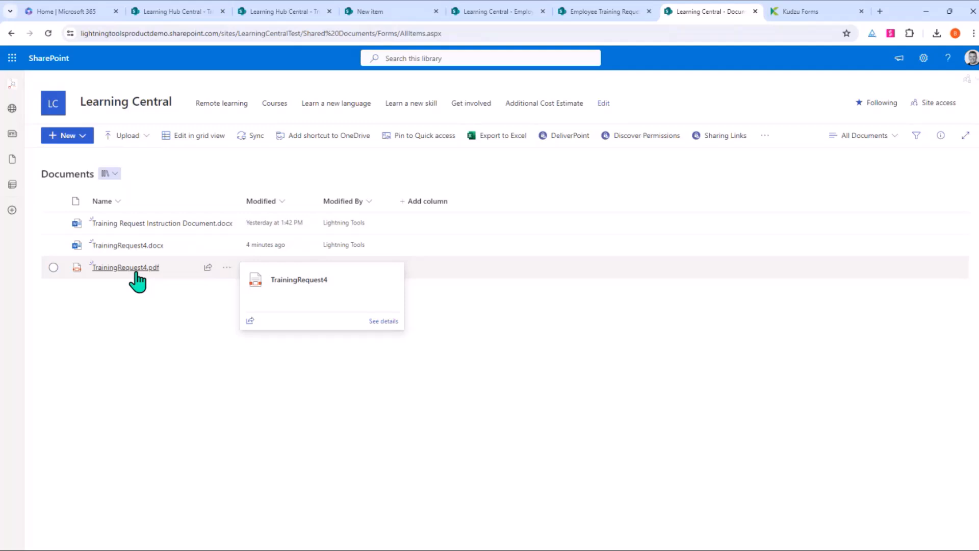
left_click(765, 136)
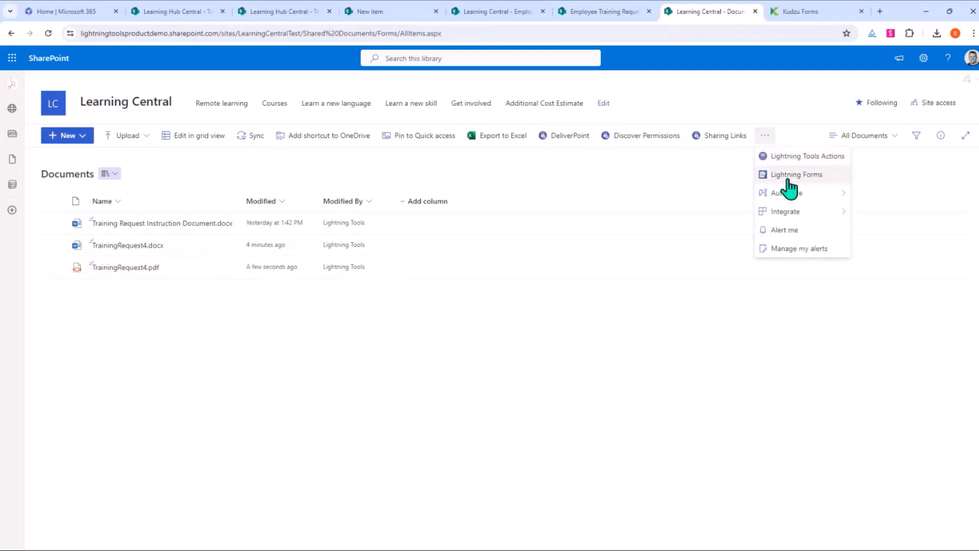
left_click(791, 175)
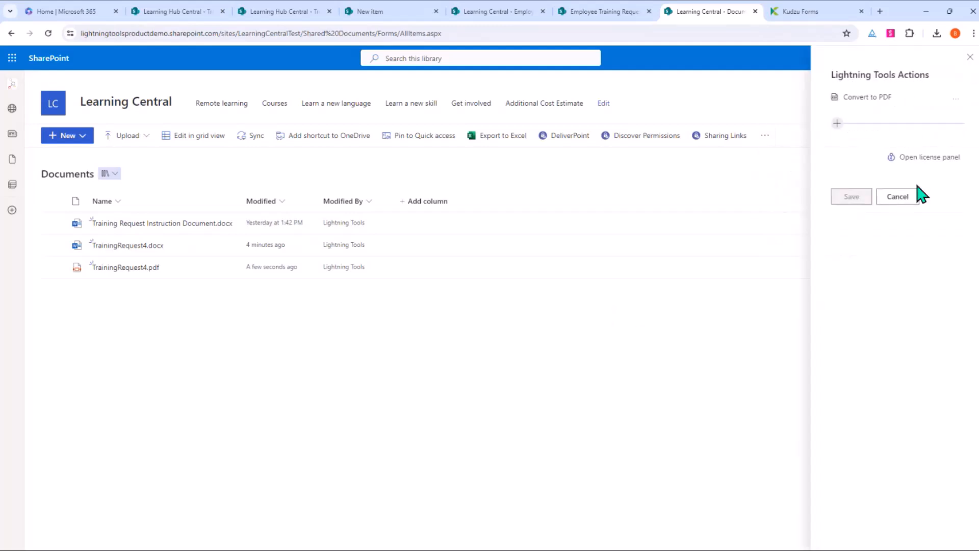
left_click(956, 99)
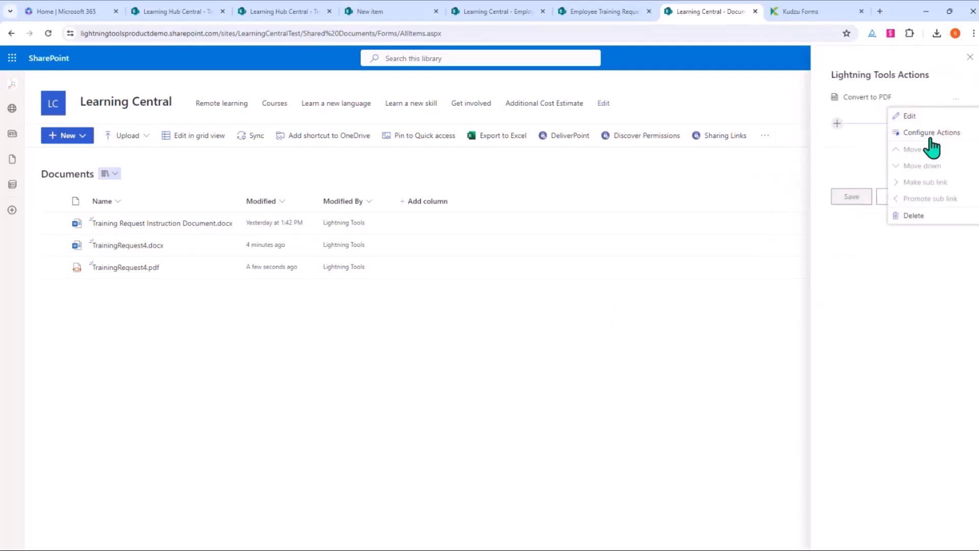
left_click(937, 132)
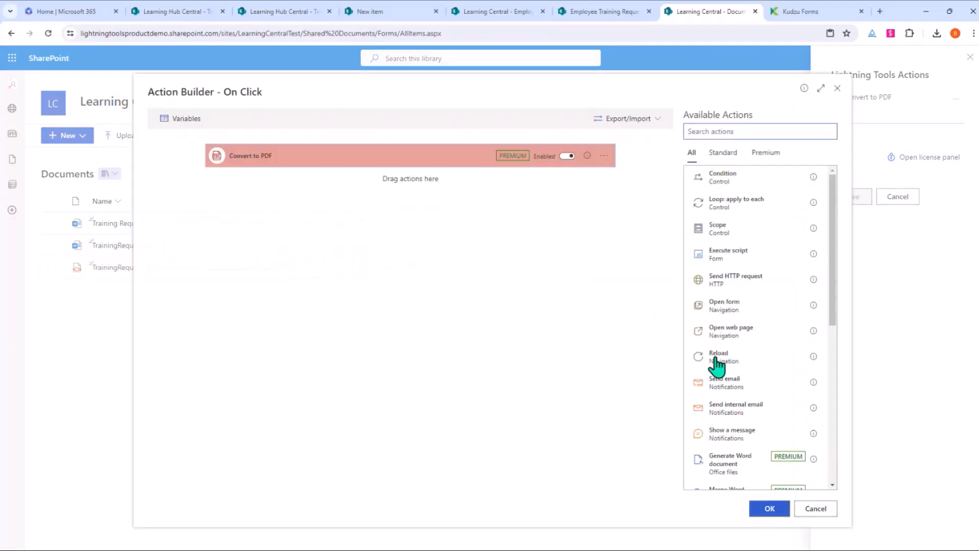
left_click_drag(756, 390, 359, 366)
scroll(360, 364, "down", 5)
scroll(360, 364, "up", 4)
left_click(322, 215)
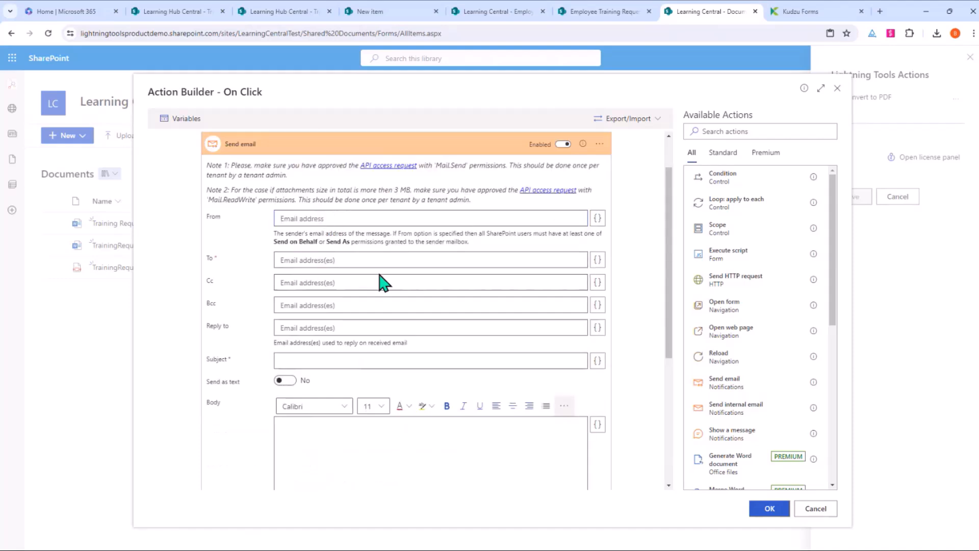
scroll(383, 282, "down", 5)
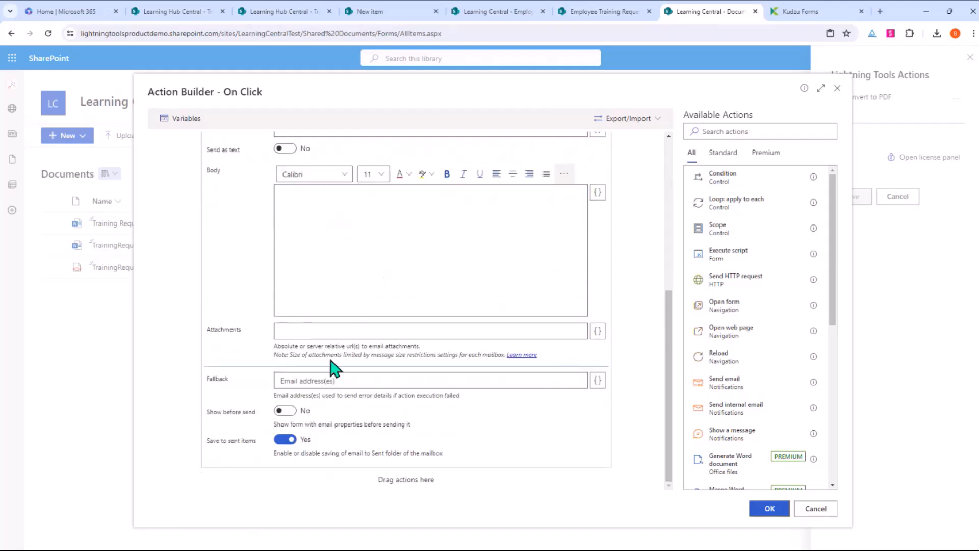
left_click(456, 325)
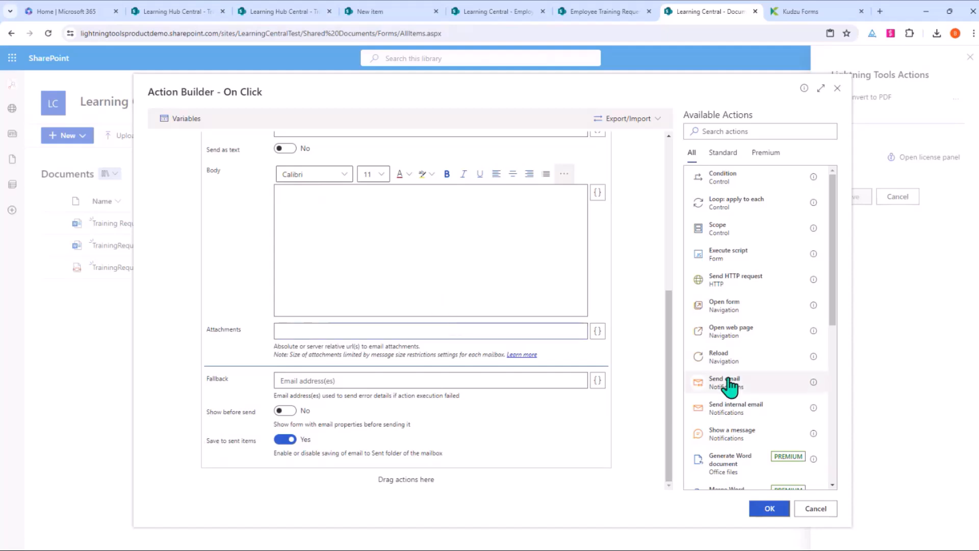
type("TrainingRequest[[ID]].pdf")
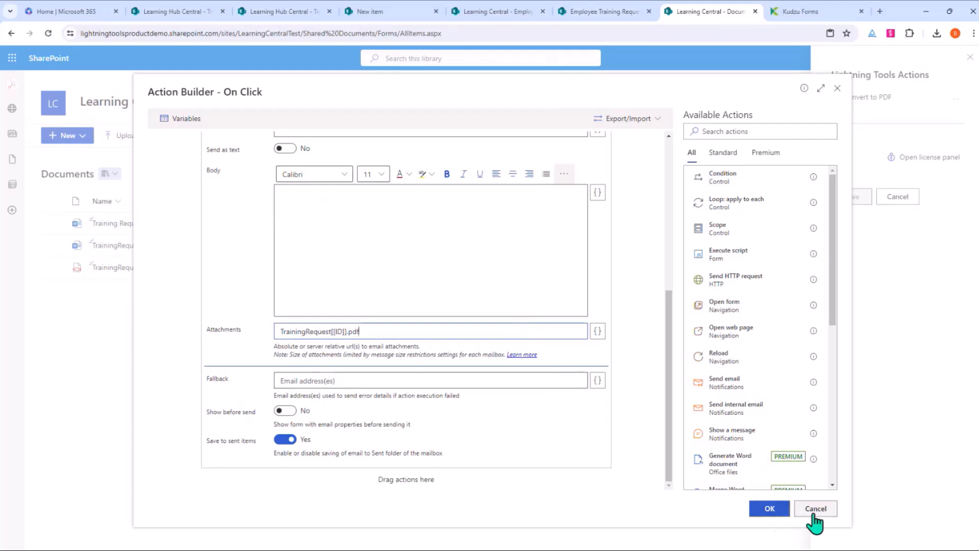
left_click(773, 510)
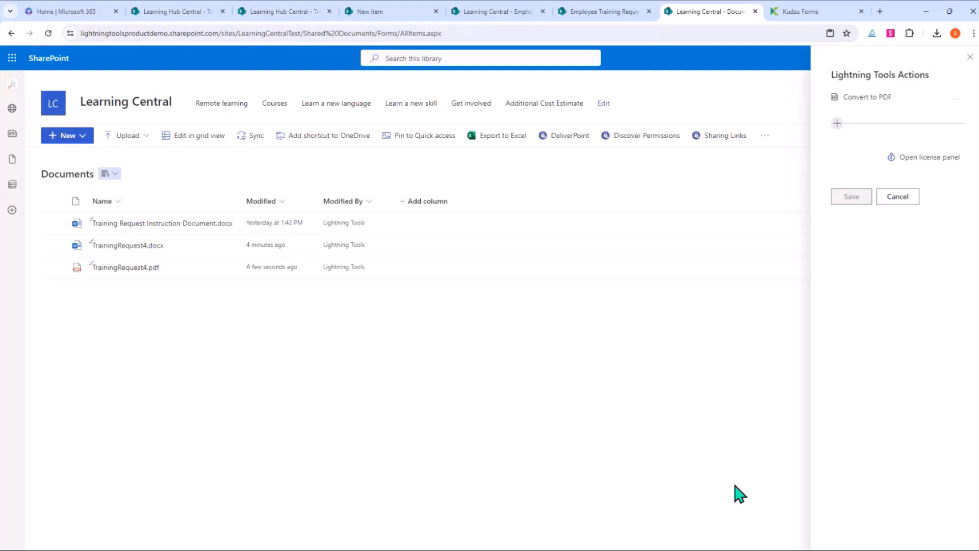
left_click(970, 57)
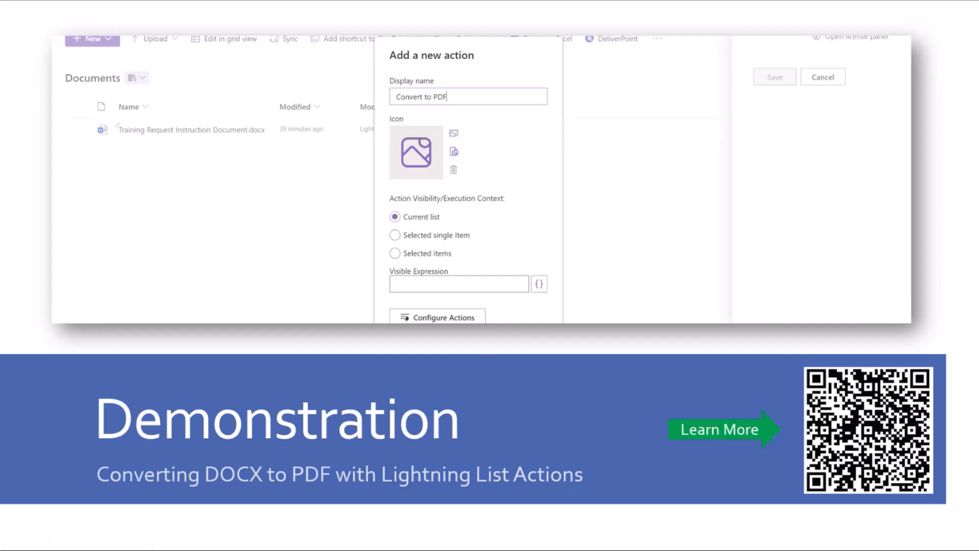
Step: Advance past the What's New? slide to New Document Generator Premium Actions
left_click(614, 427)
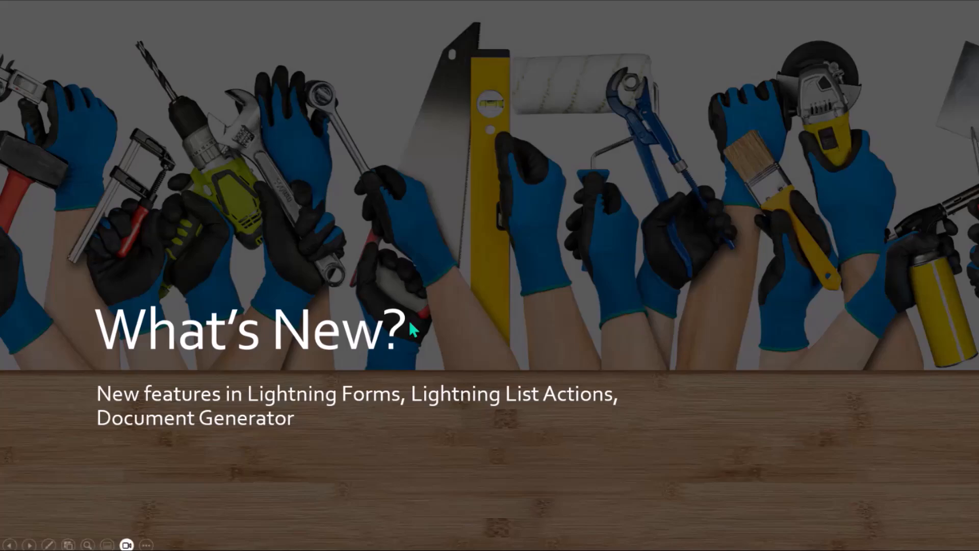
left_click(532, 300)
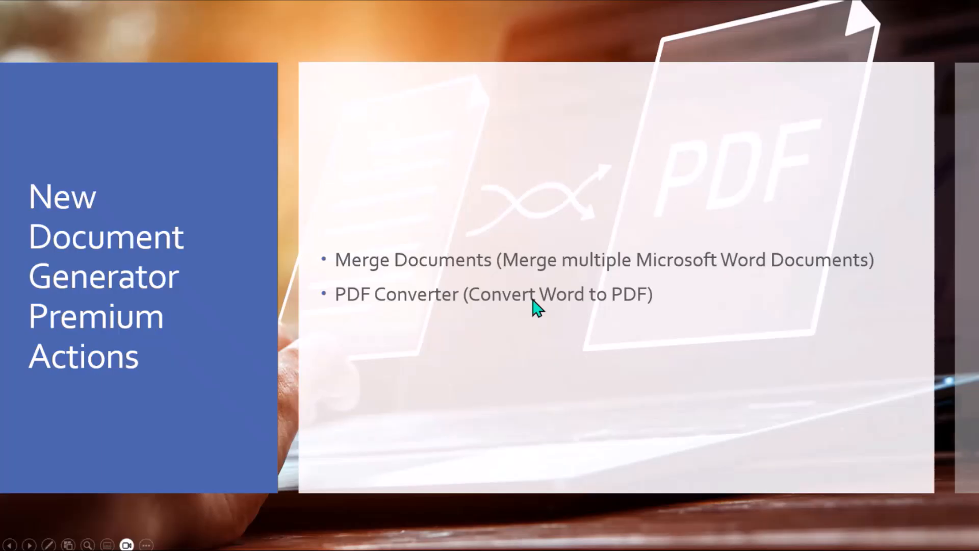